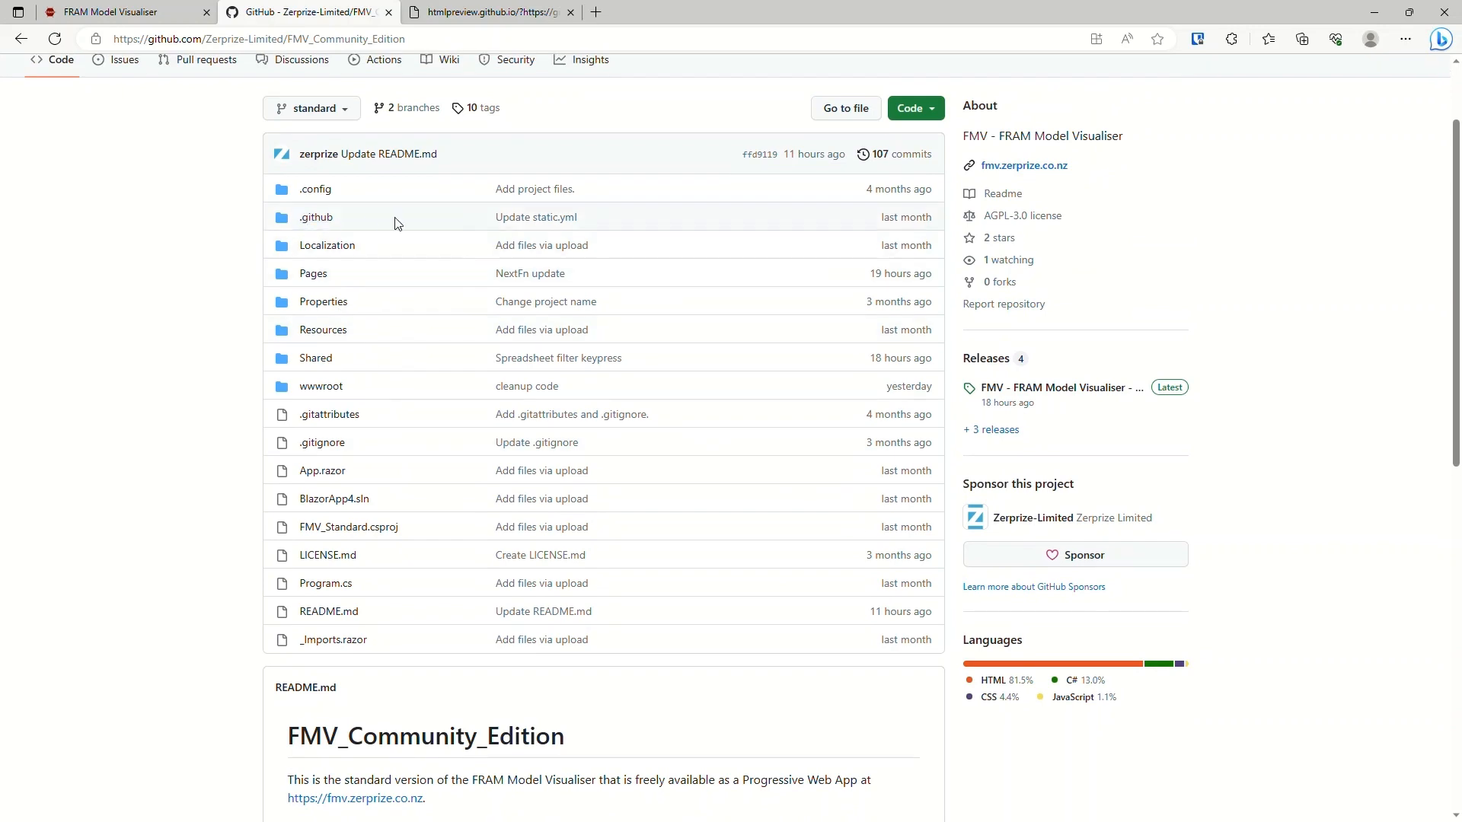
Look through the FMV_Community_Edition repository's README and Wiki home page, and return to its code page.
scroll(424, 284, "down", 7)
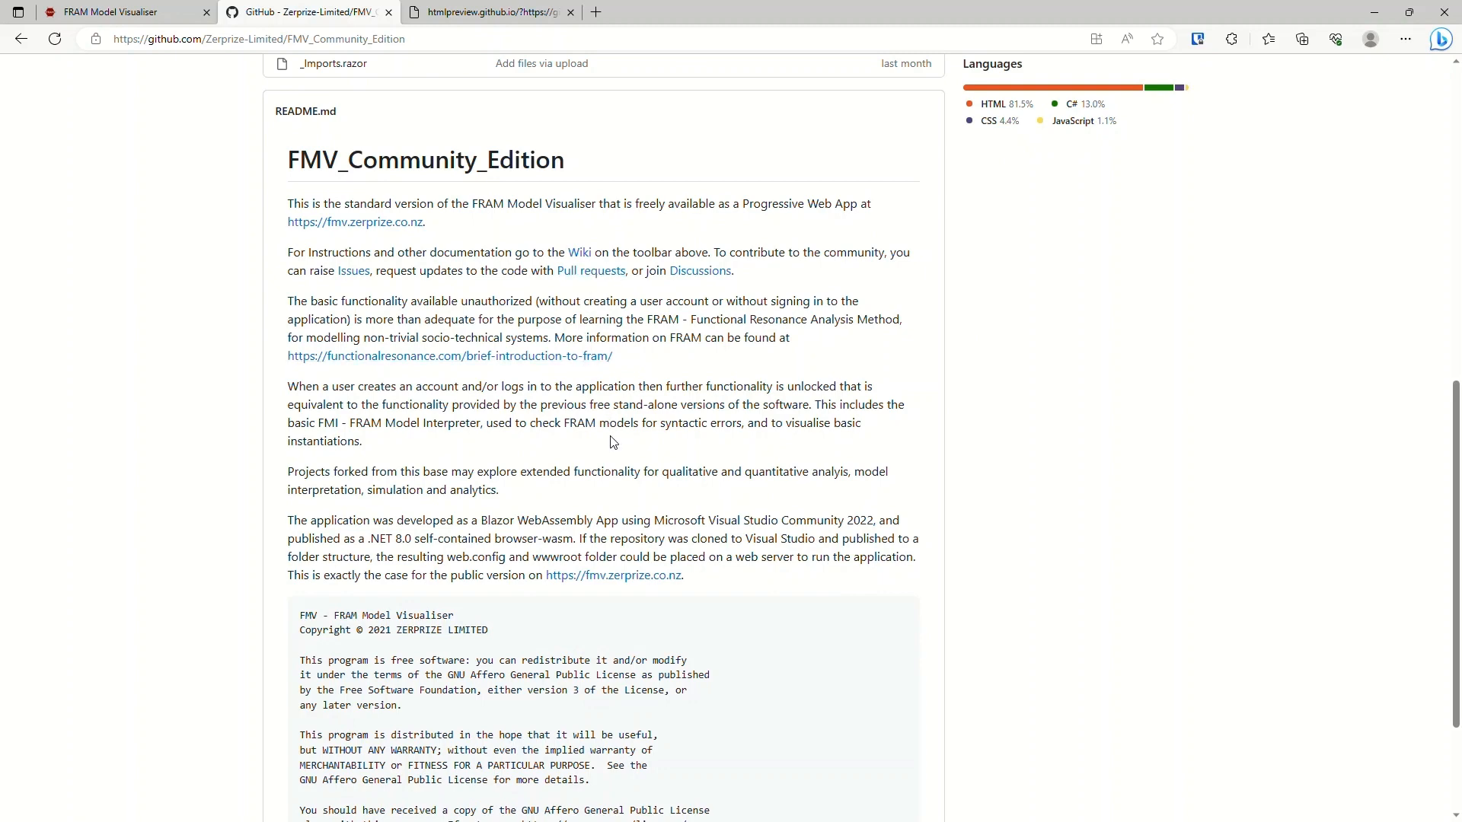
scroll(605, 453, "up", 10)
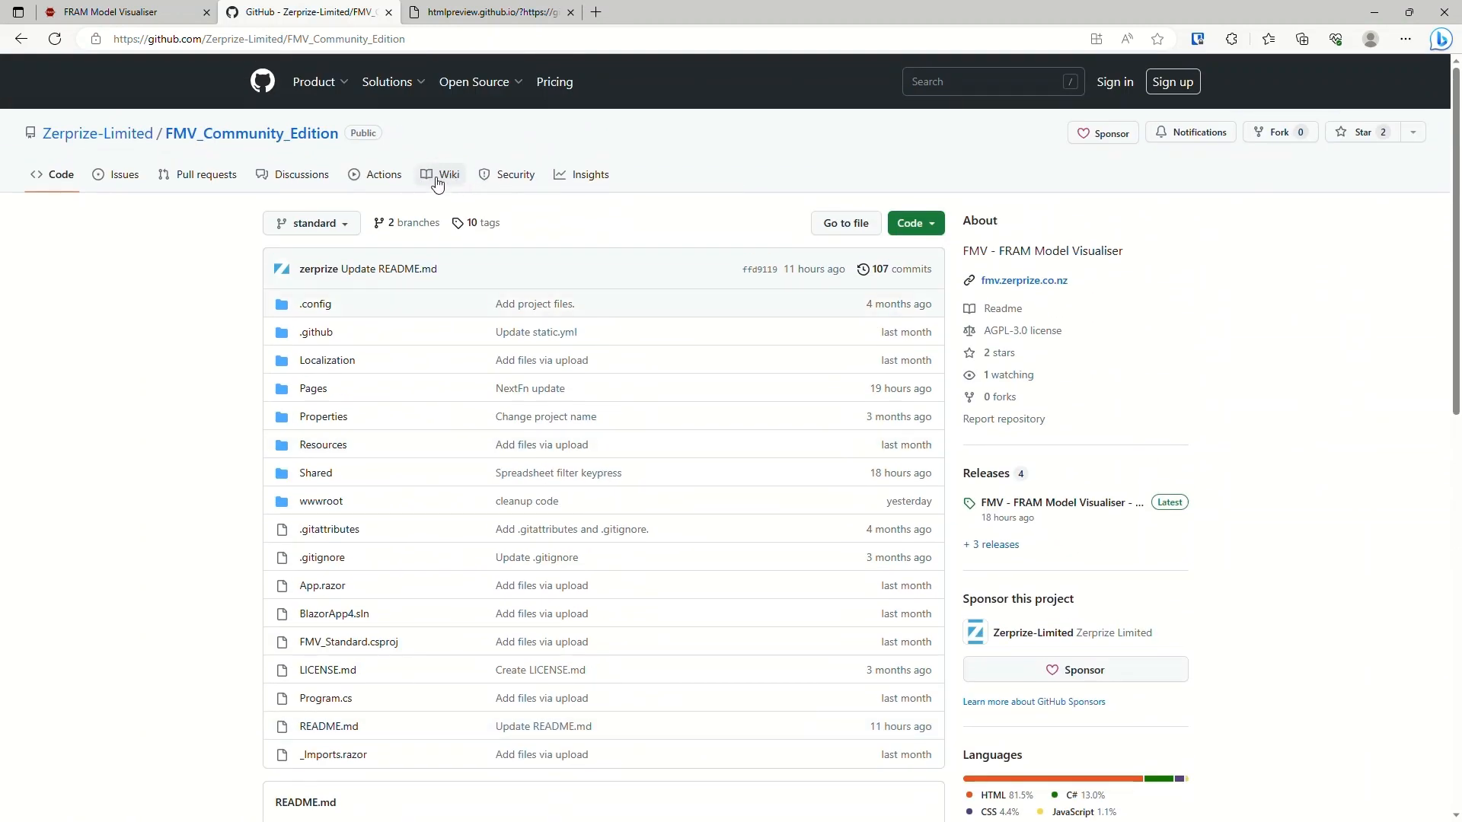
left_click(449, 177)
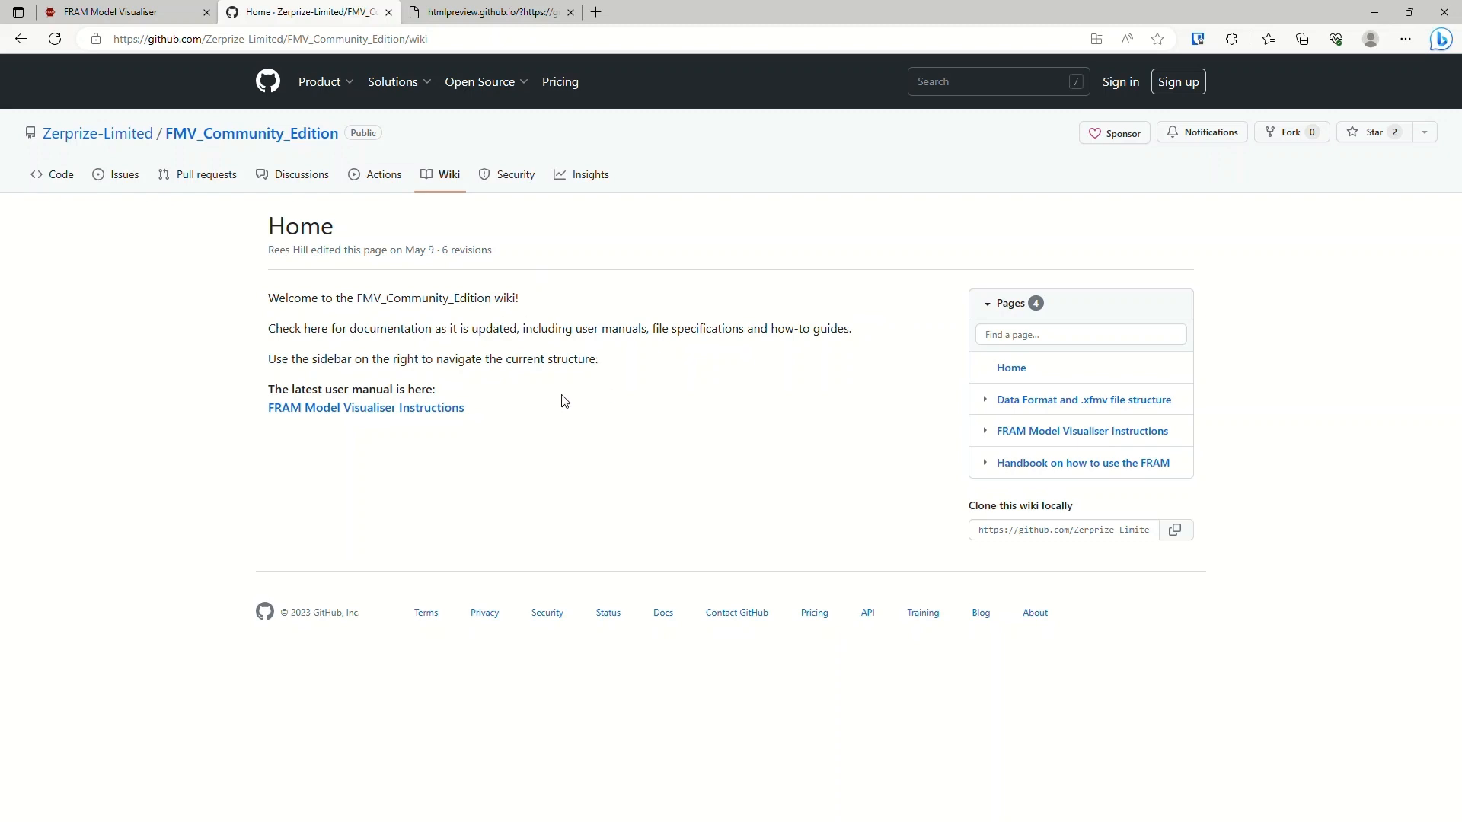
left_click(61, 174)
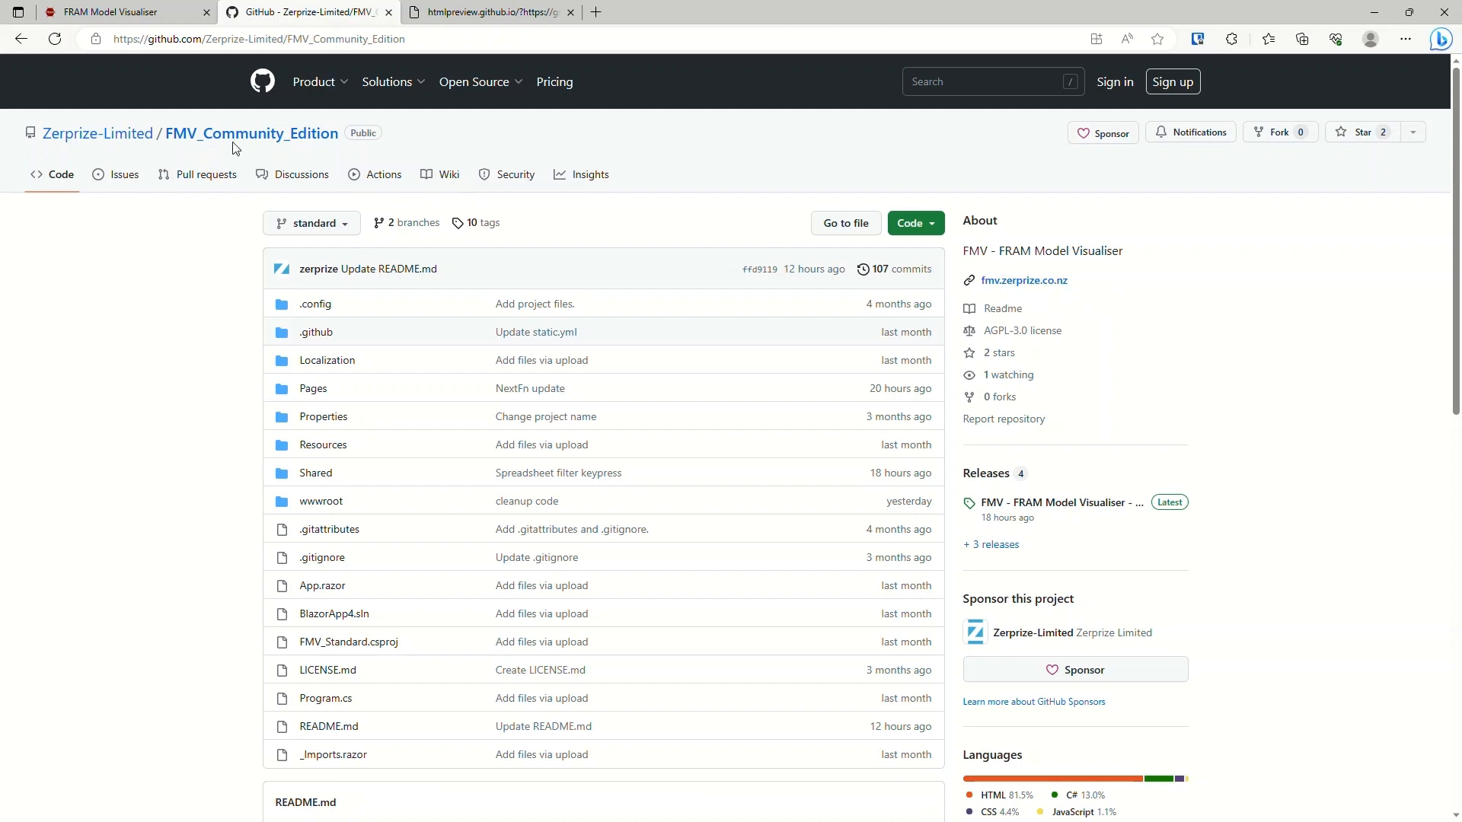
Switch to the FRAM Model Visualiser, reload it and enlarge the page display by three zoom levels.
left_click(155, 15)
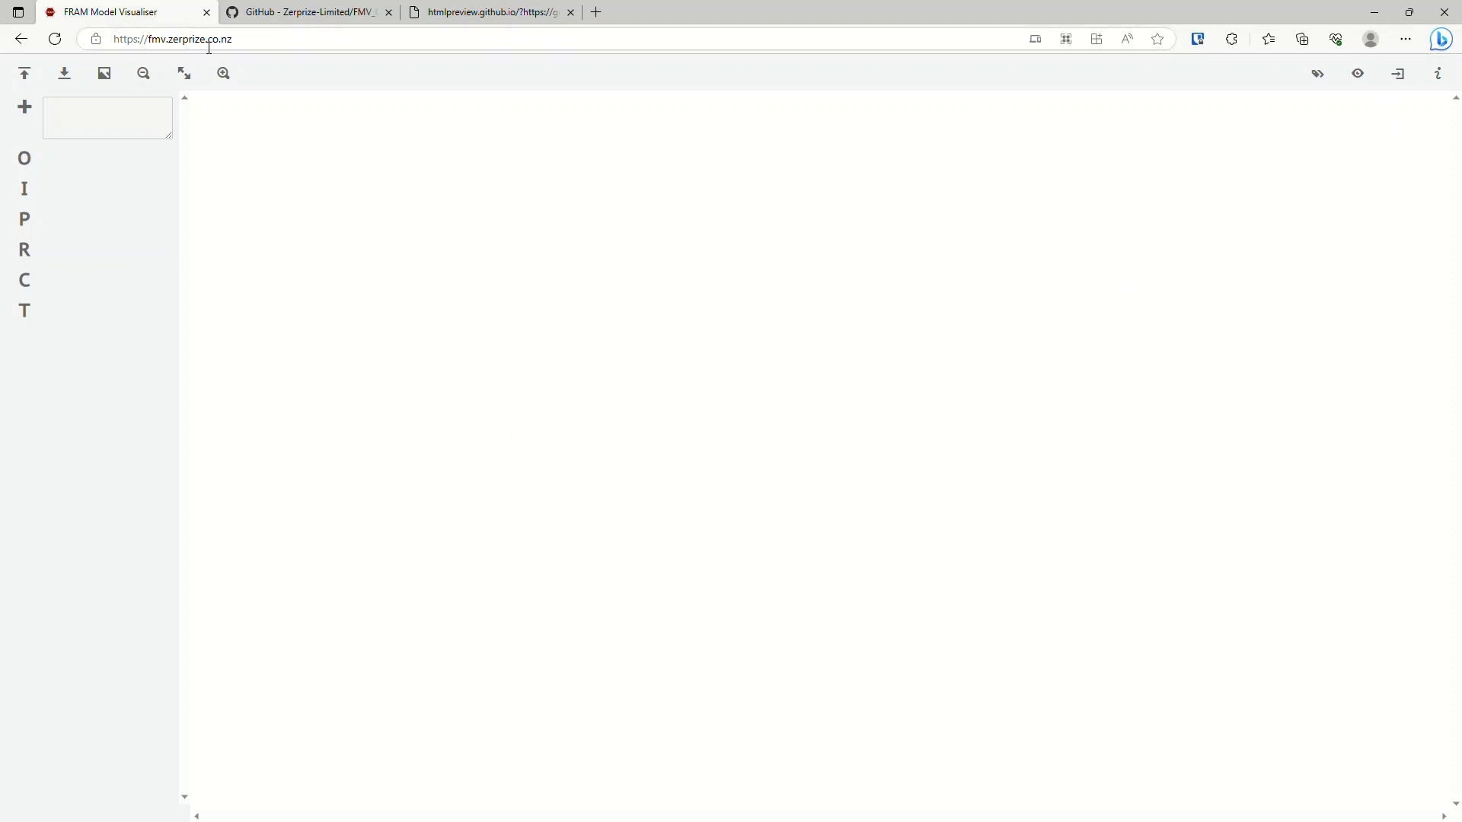
left_click(55, 39)
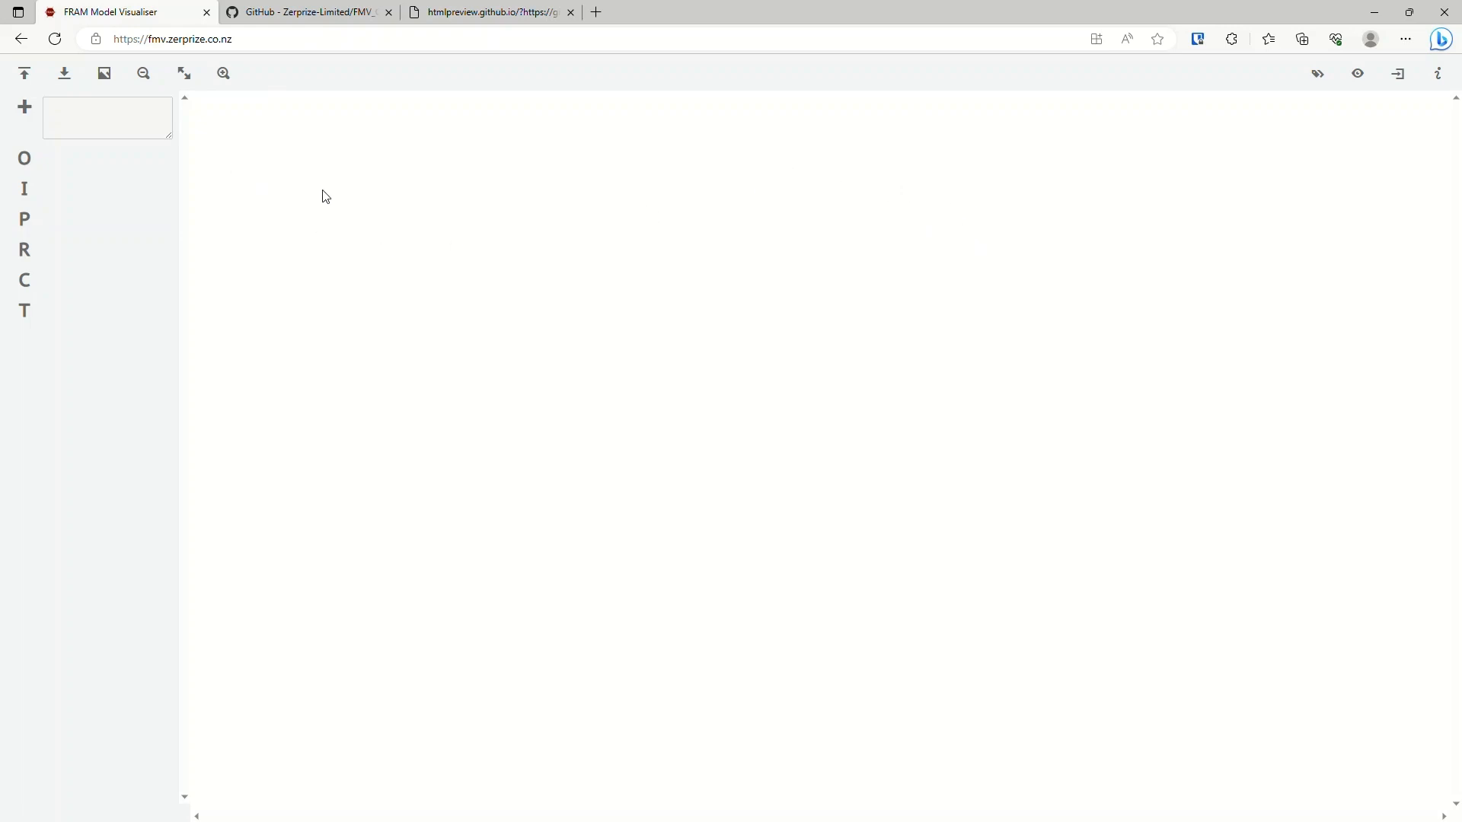
key("ctrl+plus")
key("ctrl+plus")
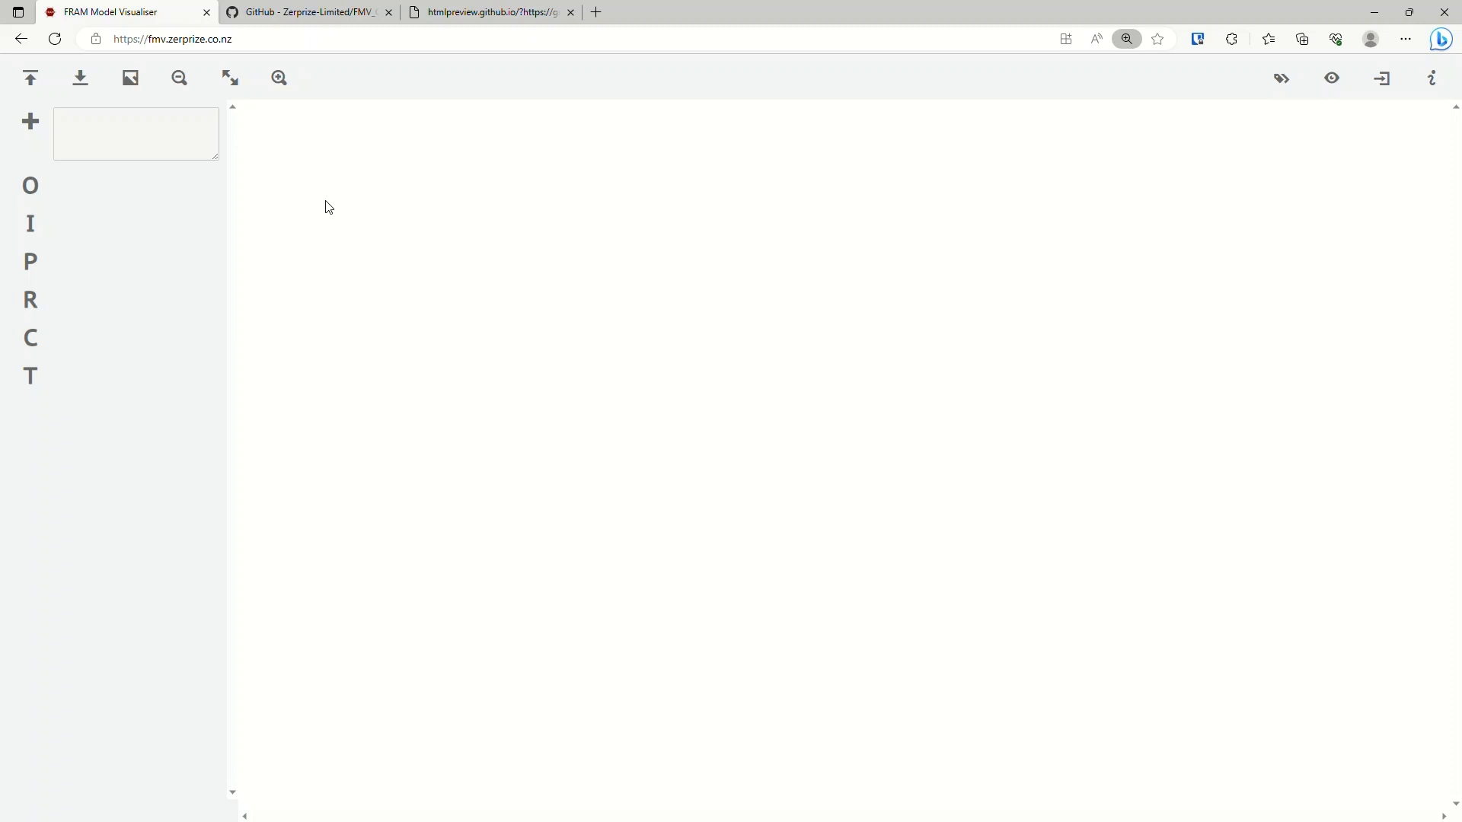
key("ctrl+plus")
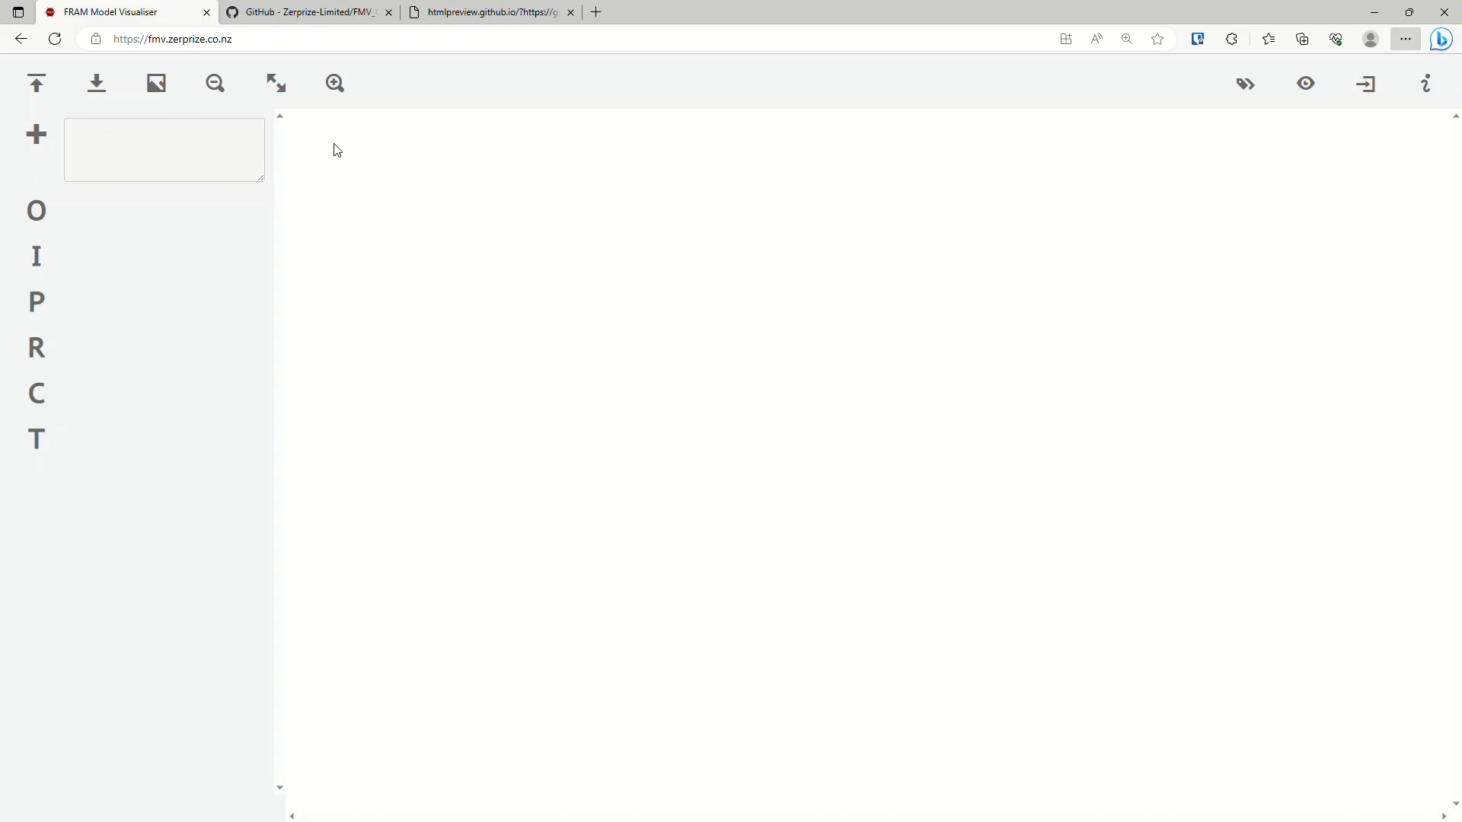
Add a function to the empty model and name it "This is a new function".
left_click(40, 142)
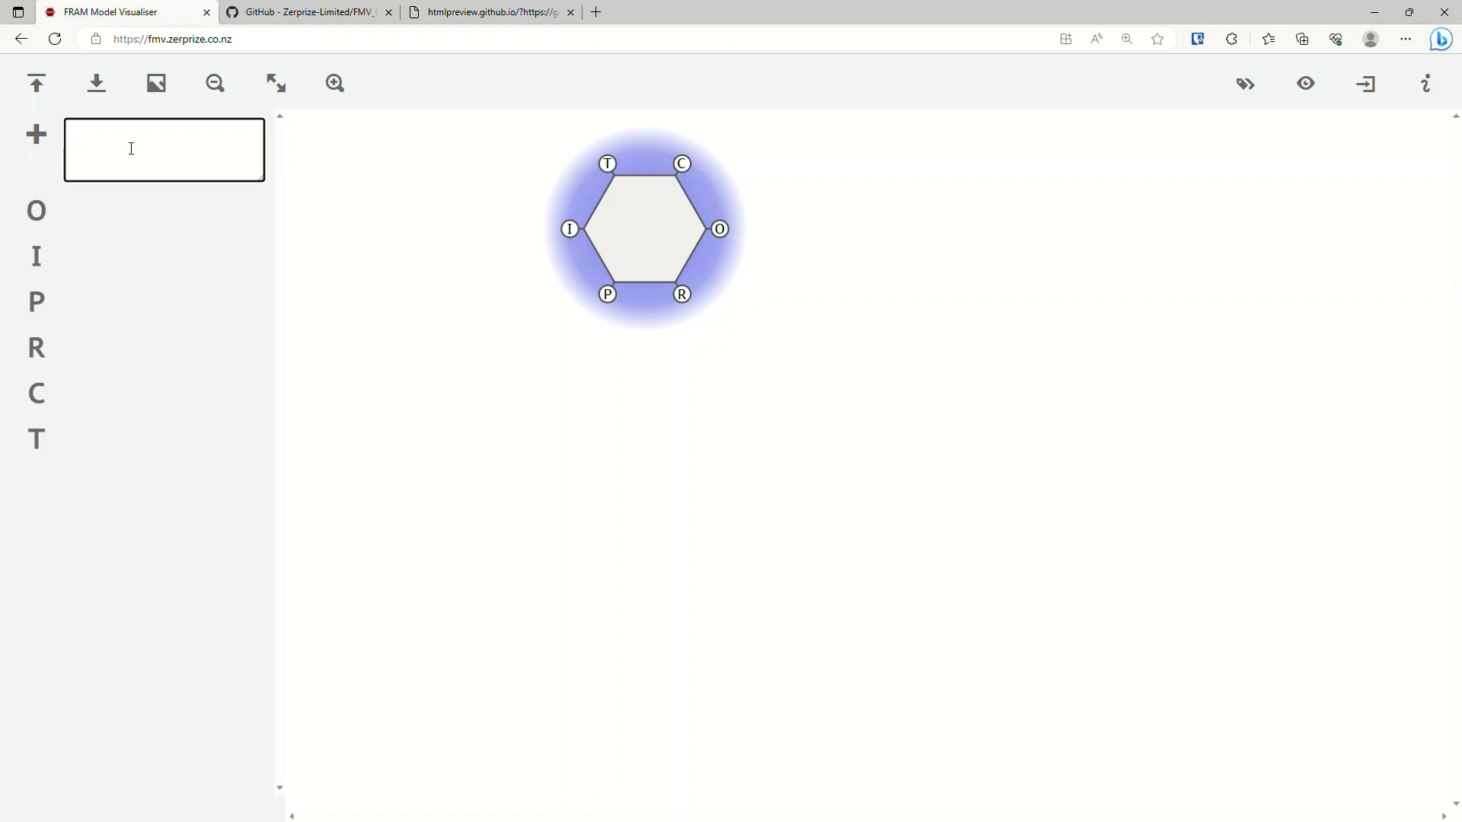
type("This is a new function")
key("Tab")
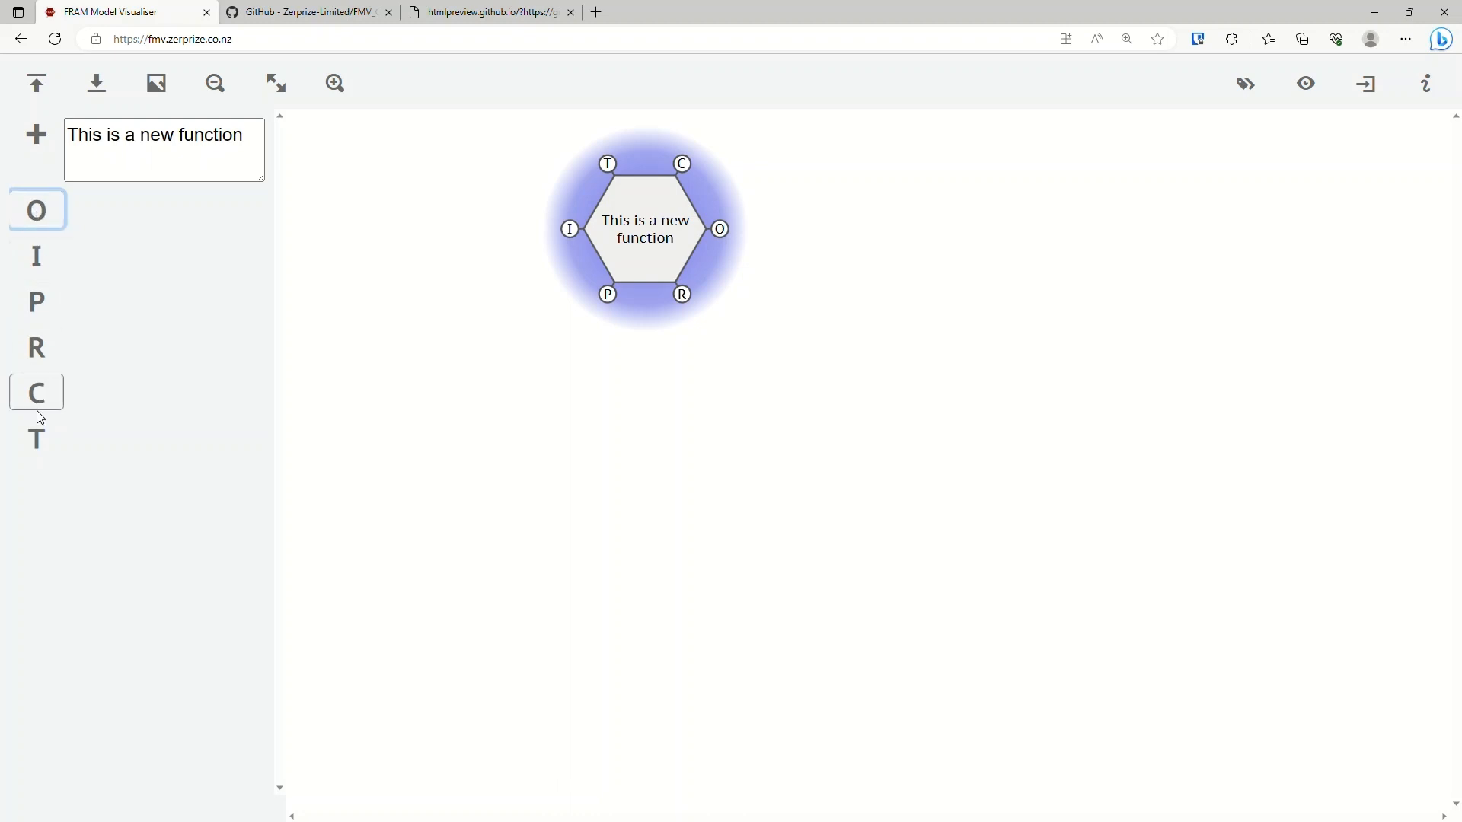
Add an Output aspect named "first output" to the new function.
left_click(52, 212)
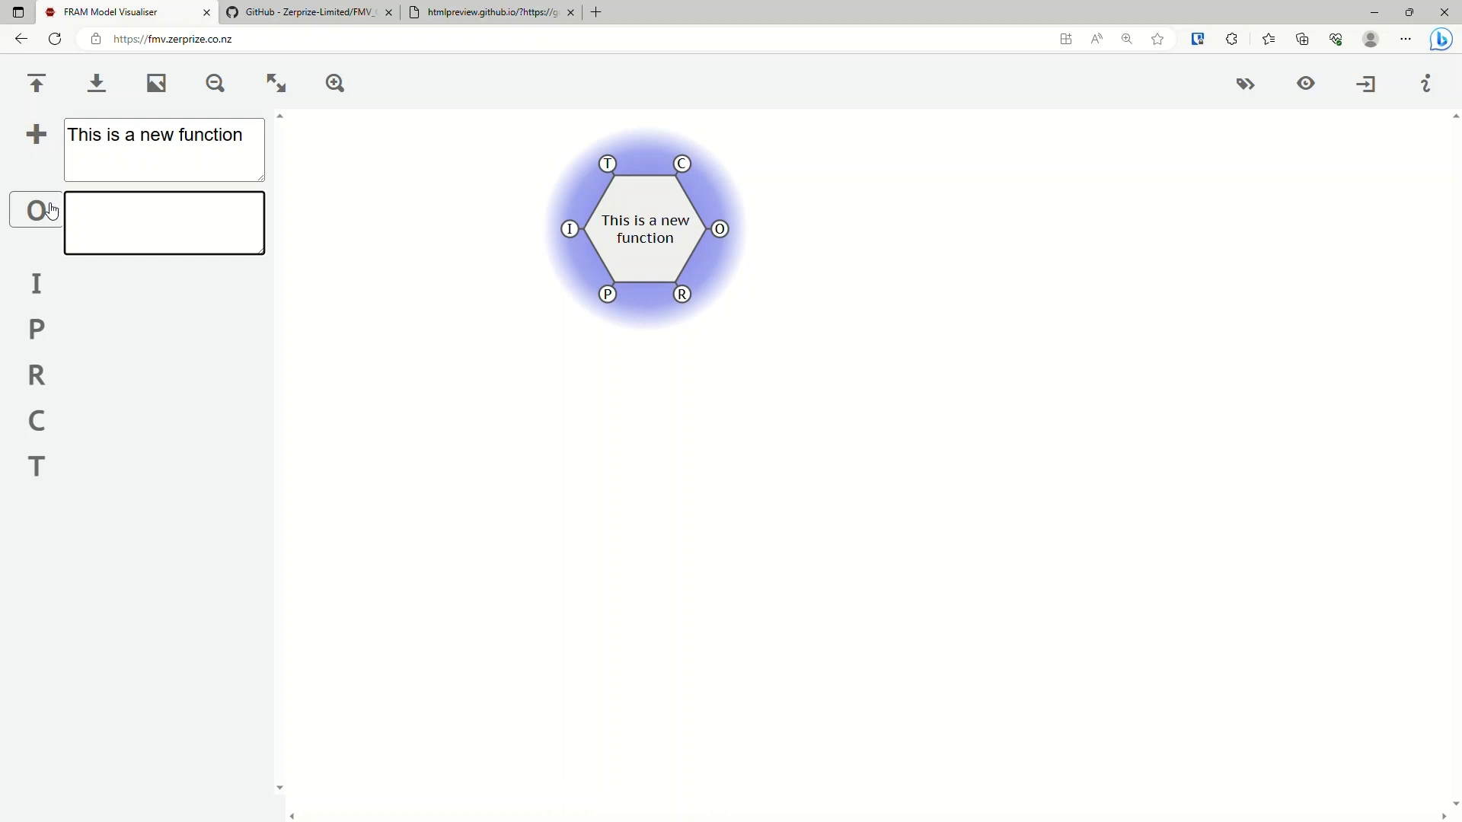
type("first output")
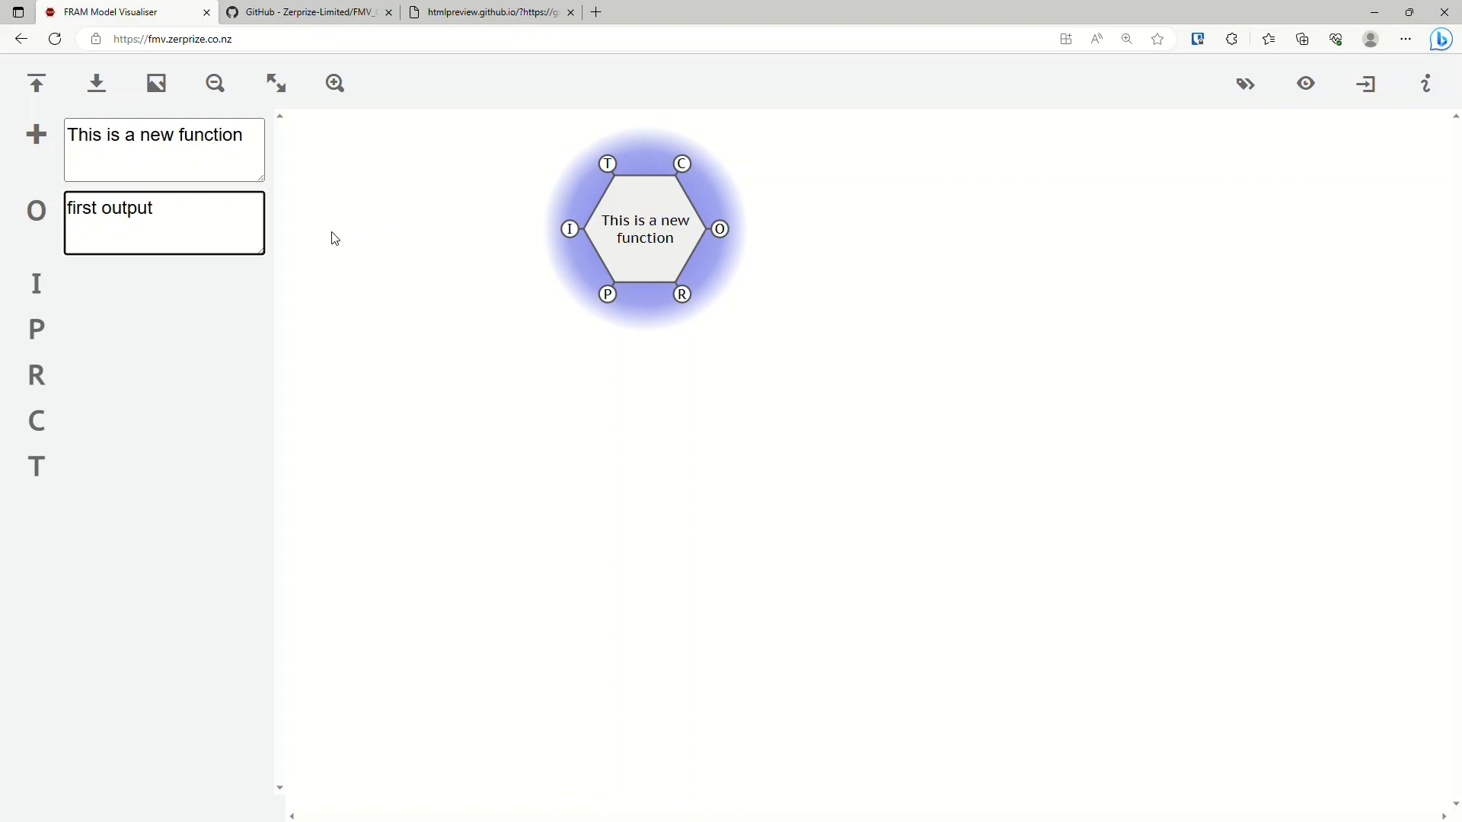
key("Tab")
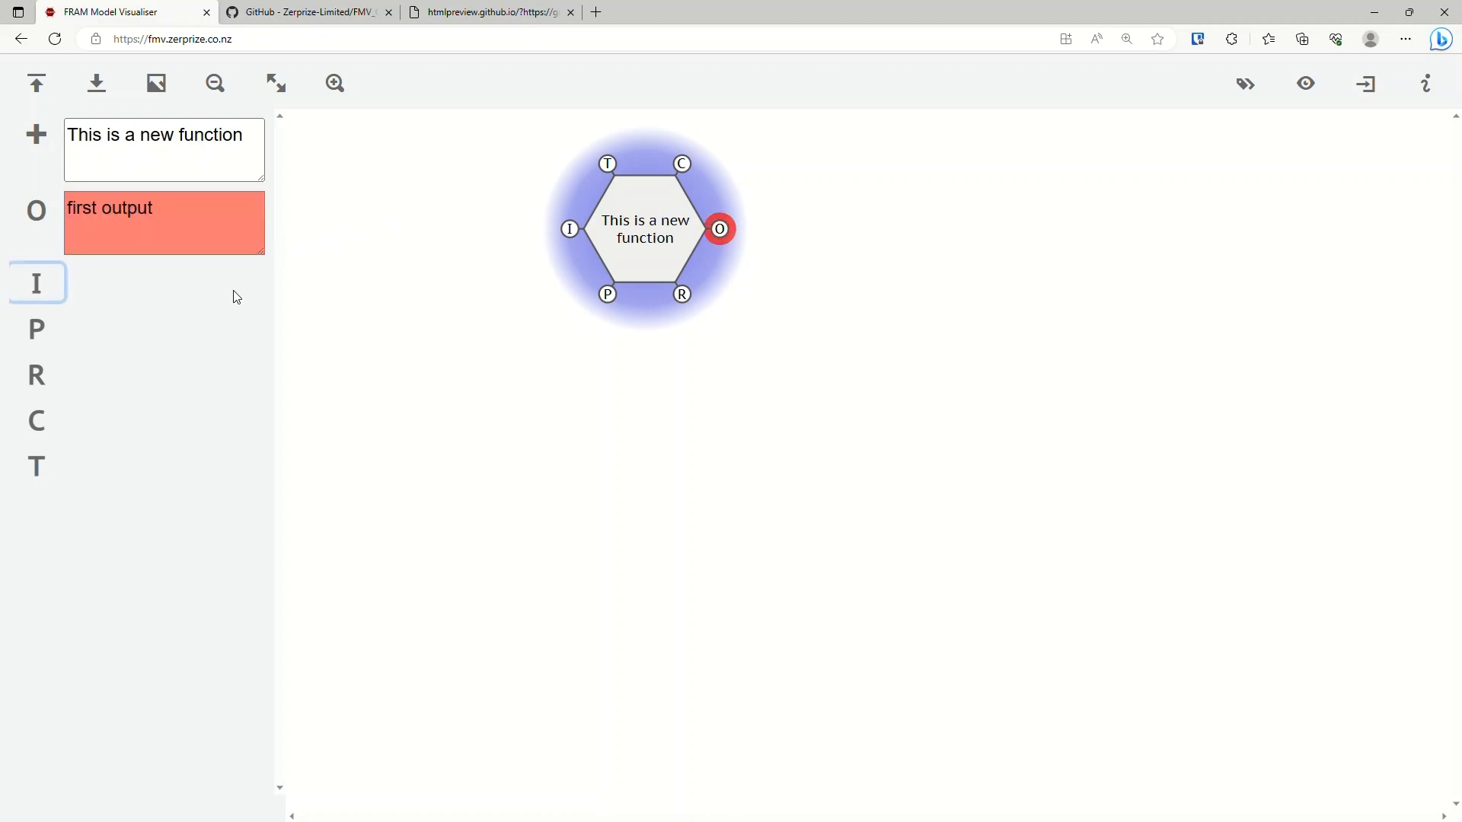
Add another function to the model and name it "second function".
left_click(67, 149)
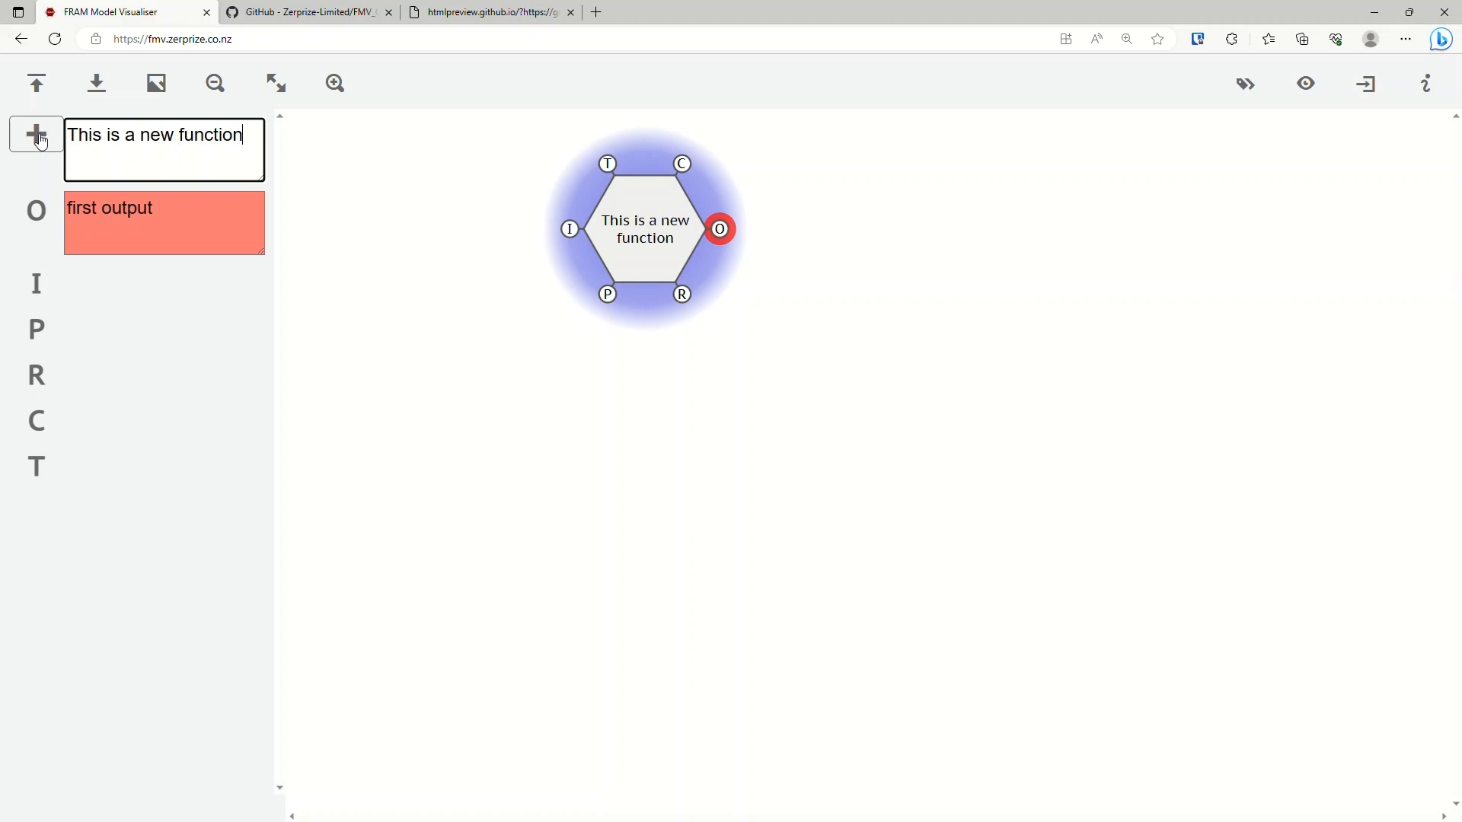
left_click(40, 142)
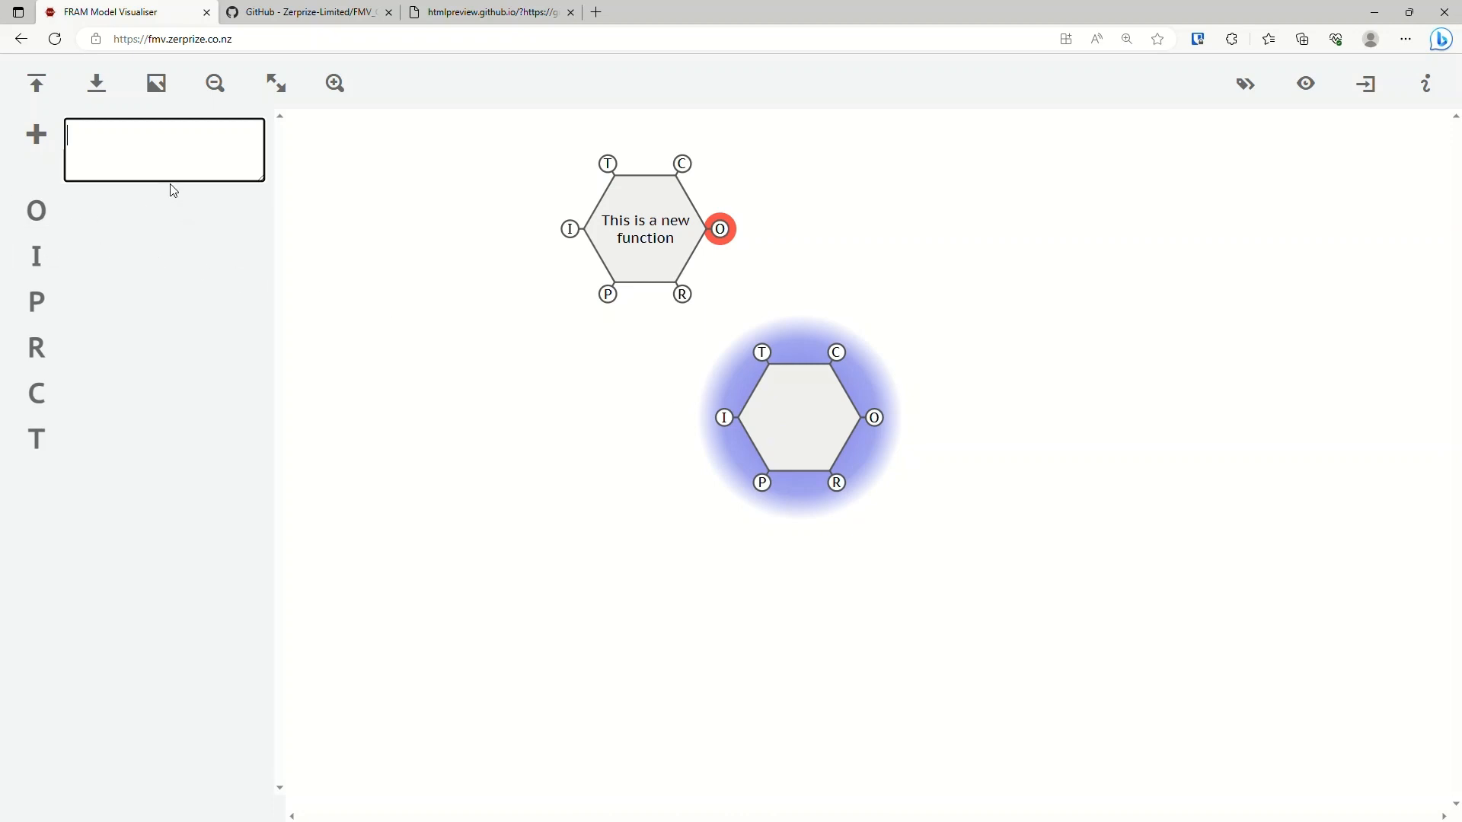
type("second function")
key("Return")
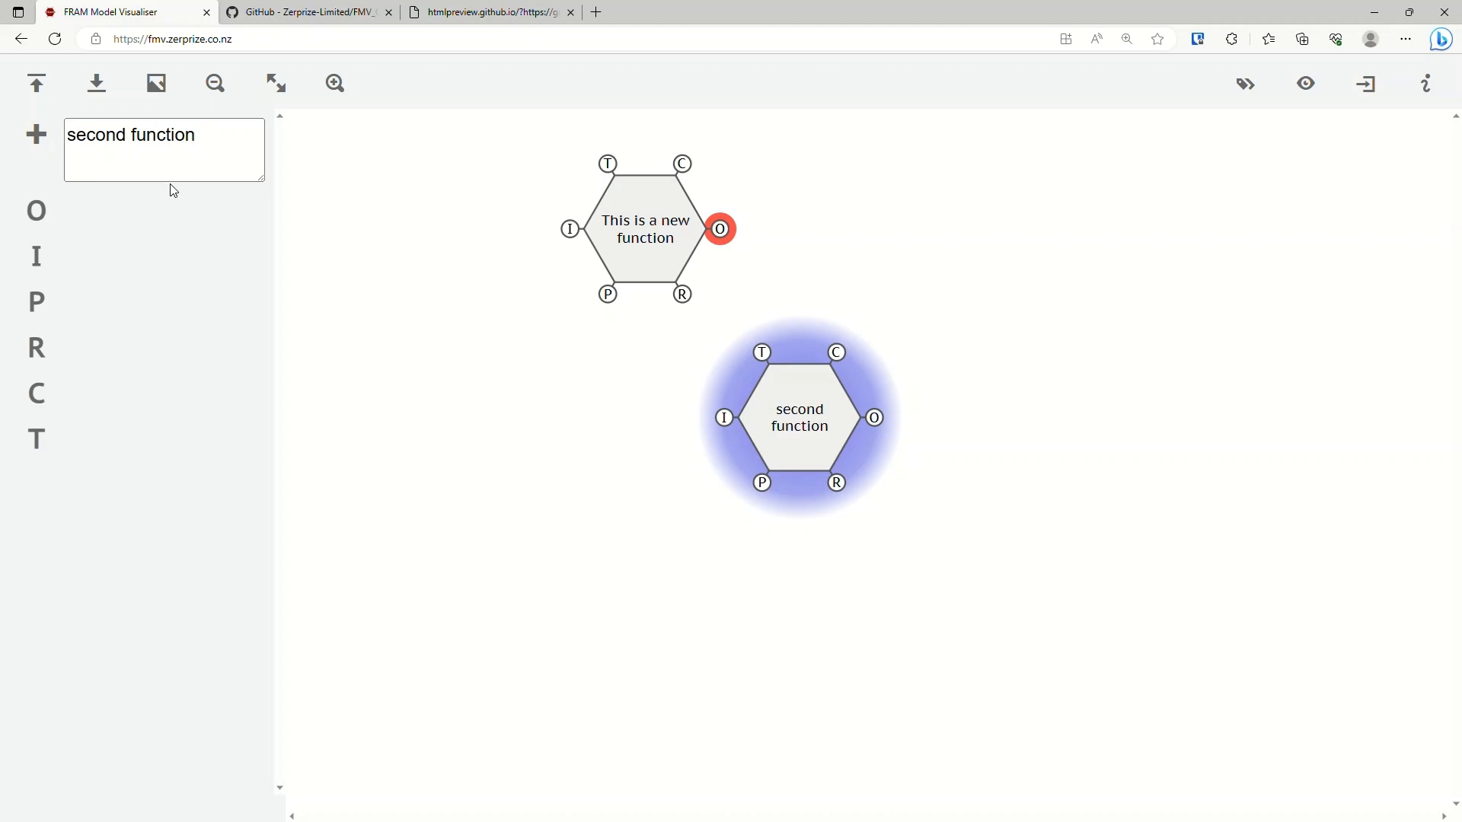
Add an Input aspect named "input?" to the second function and deselect the function.
key("Tab")
left_click(44, 269)
key("Tab")
key("Tab")
left_click(44, 269)
left_click(44, 270)
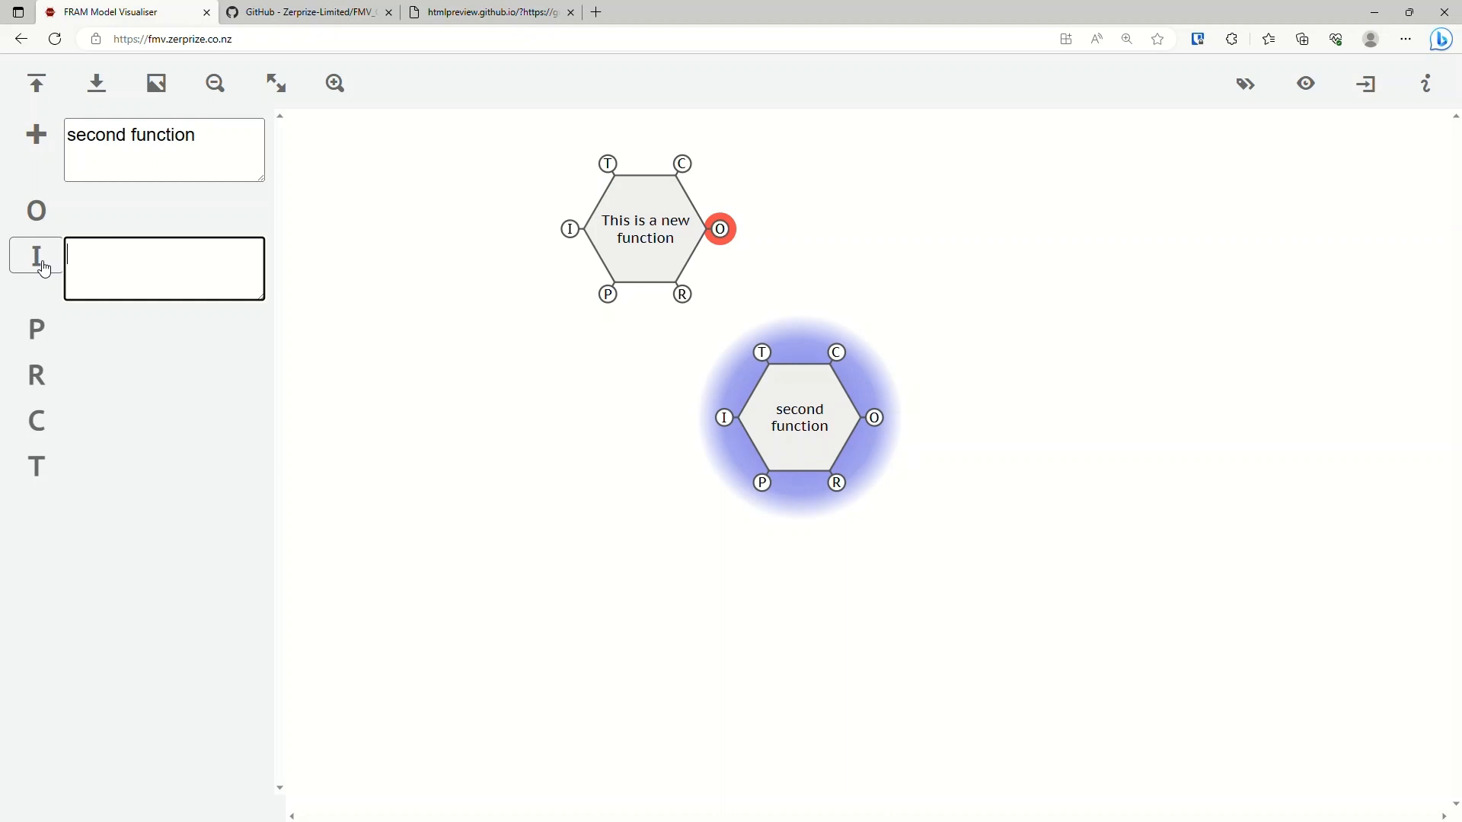
type("input?")
left_click(418, 298)
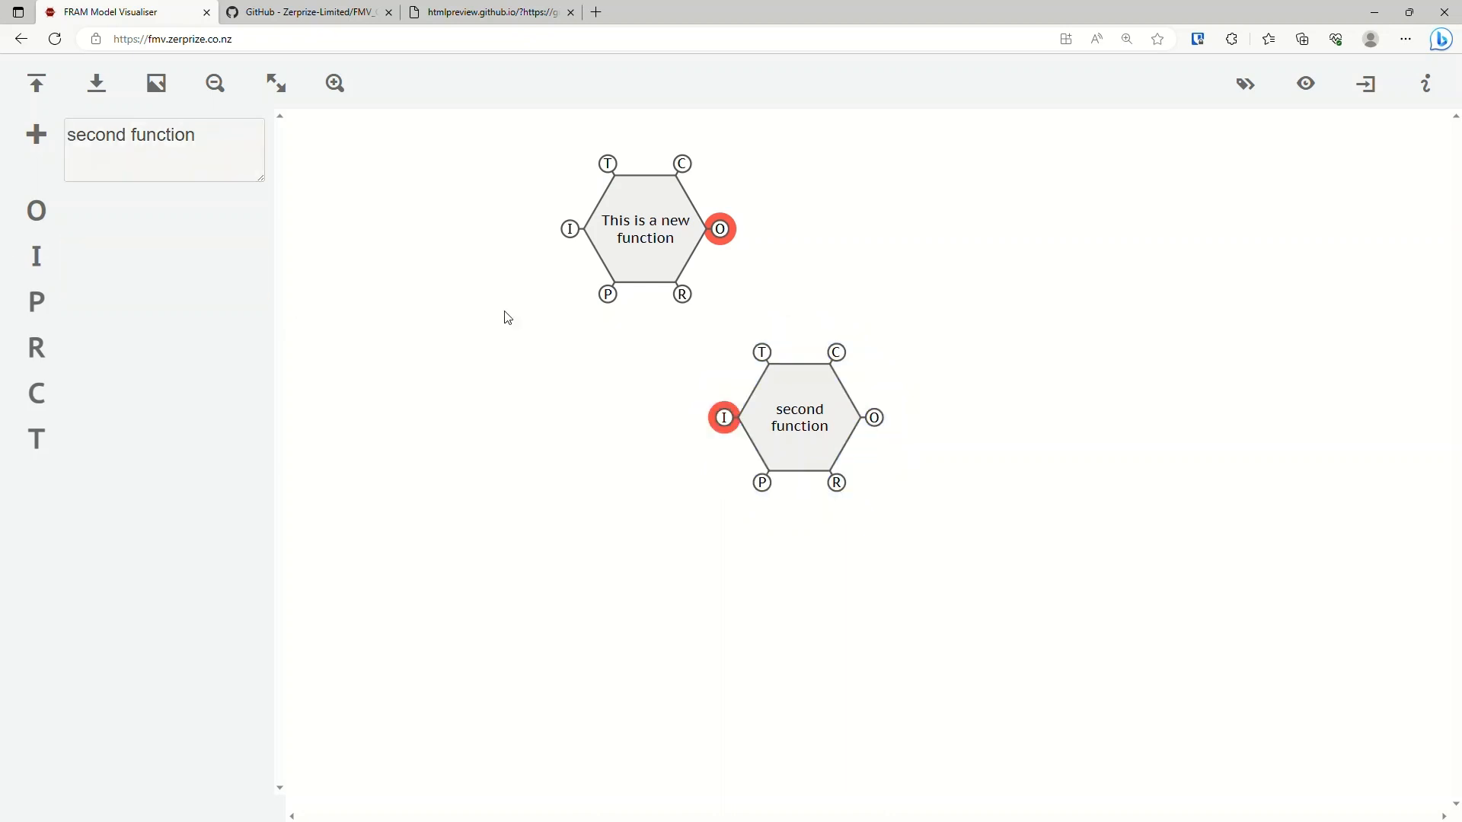
Couple the two functions by replacing the second function's Input name with "first output", copied from the first function's Output.
left_click(790, 421)
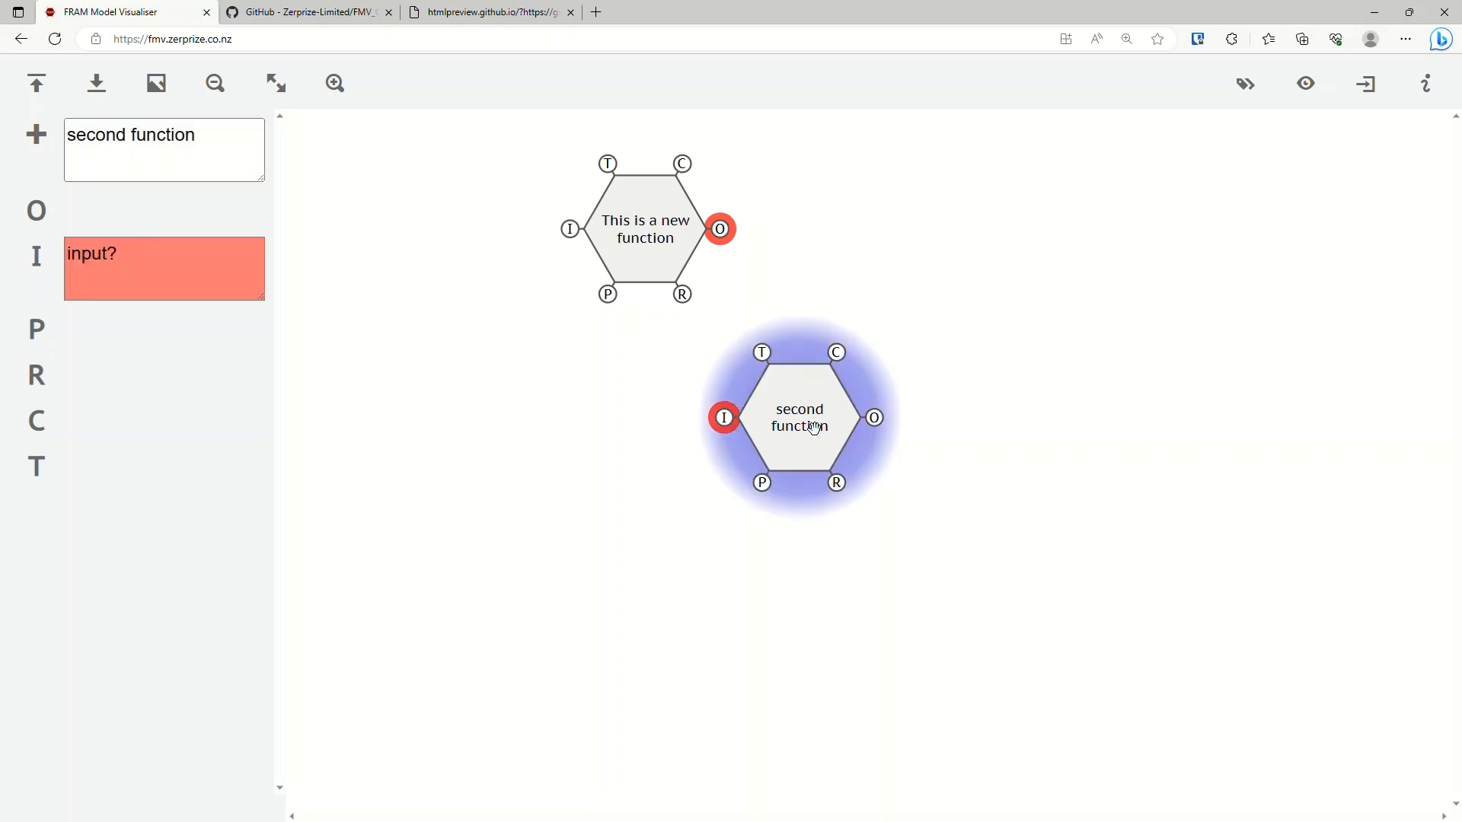
left_click(664, 249)
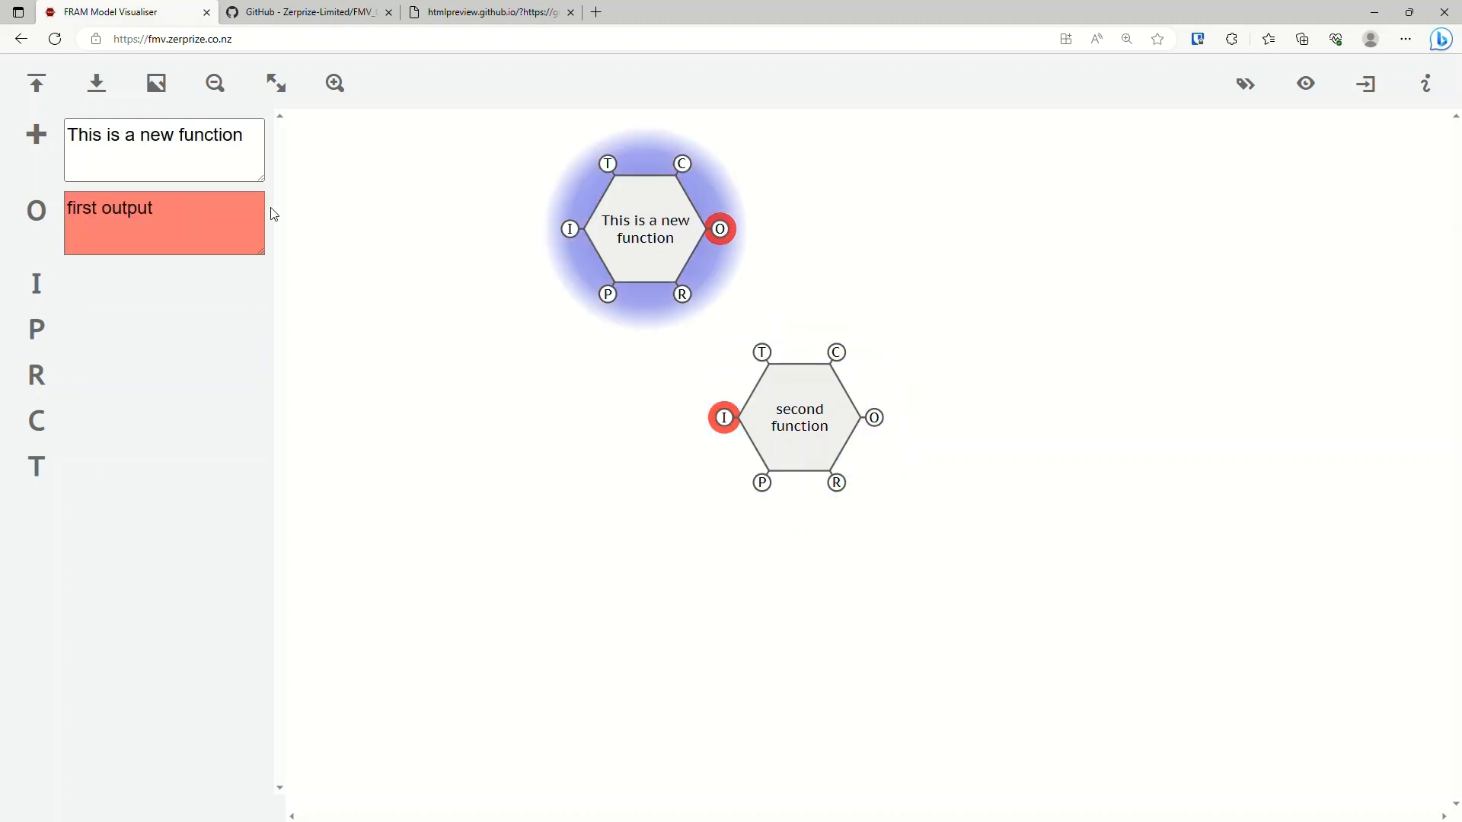
left_click(143, 226)
left_click_drag(187, 211, 67, 211)
key("ctrl+c")
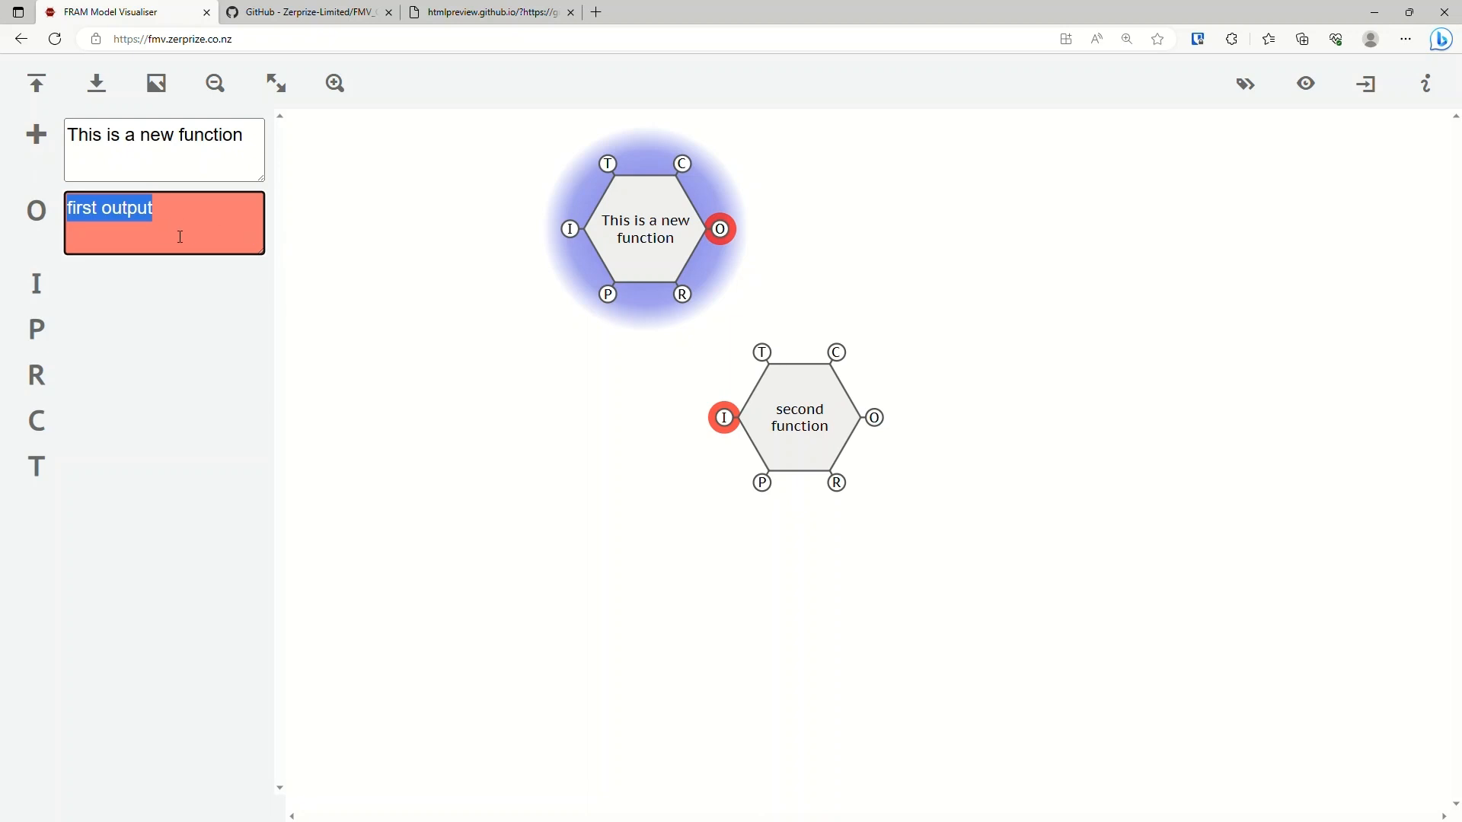
left_click(792, 424)
left_click(219, 280)
key("ctrl+a")
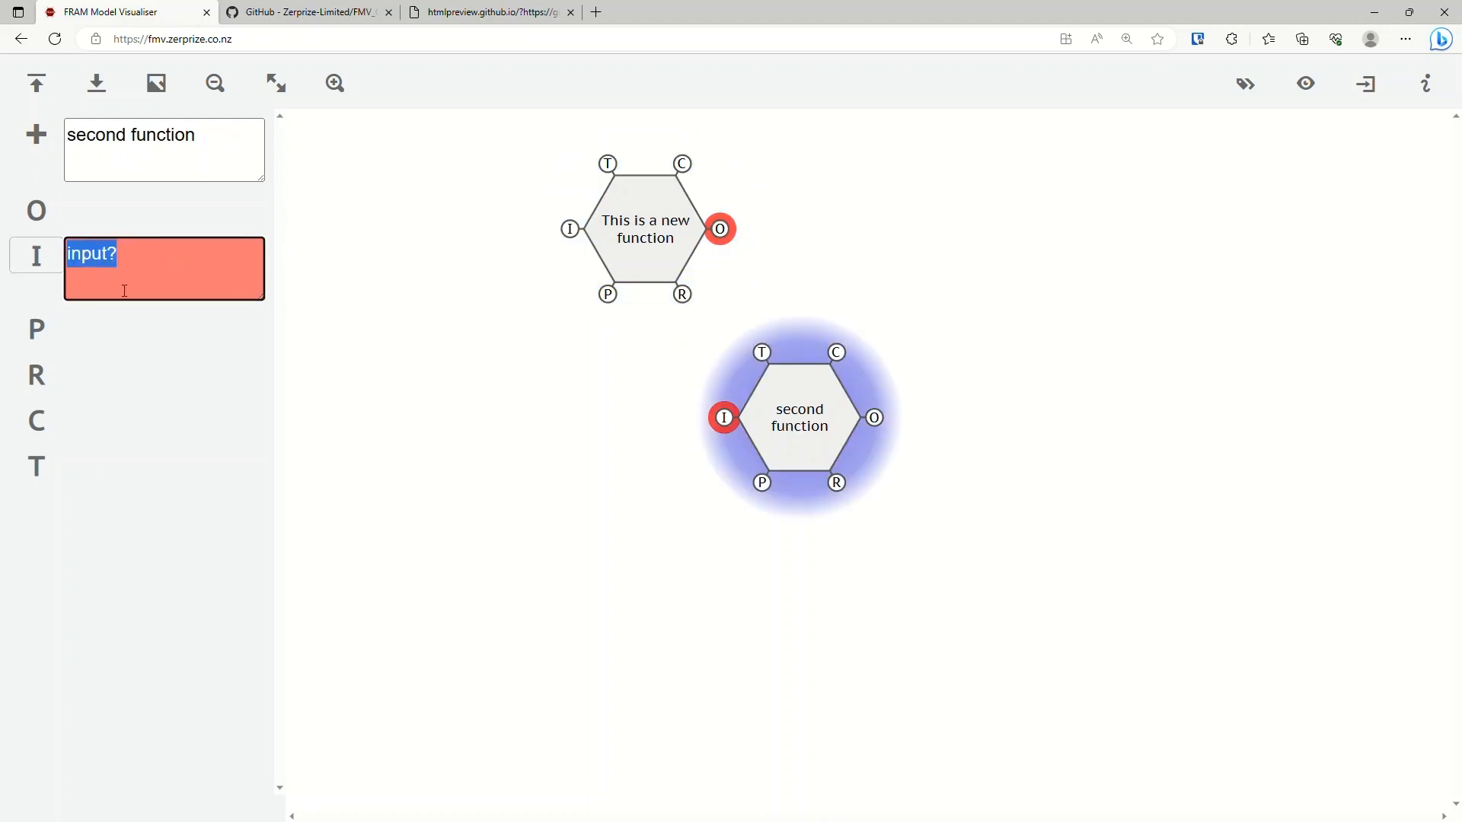
key("ctrl+v")
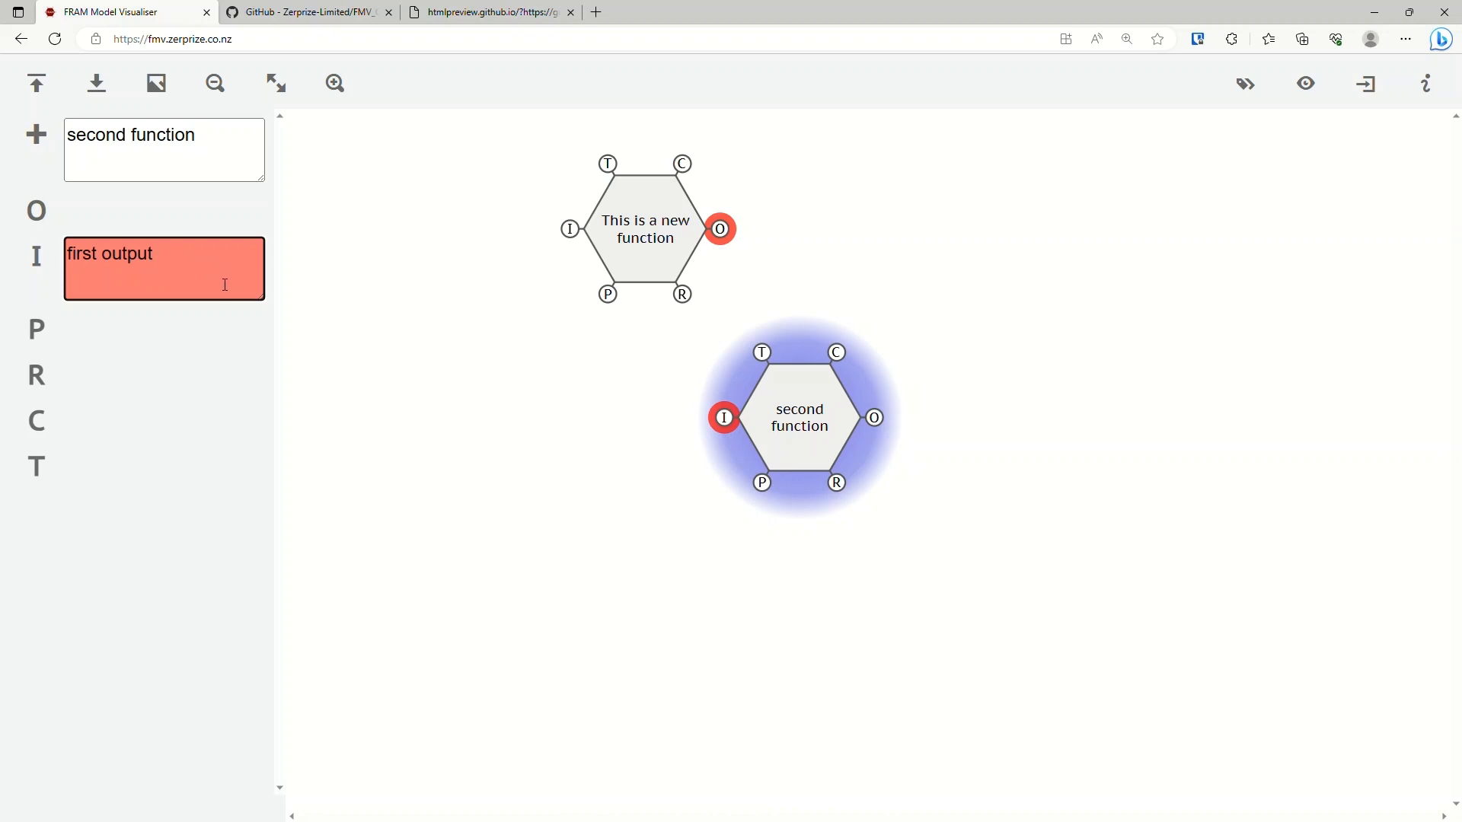
key("Tab")
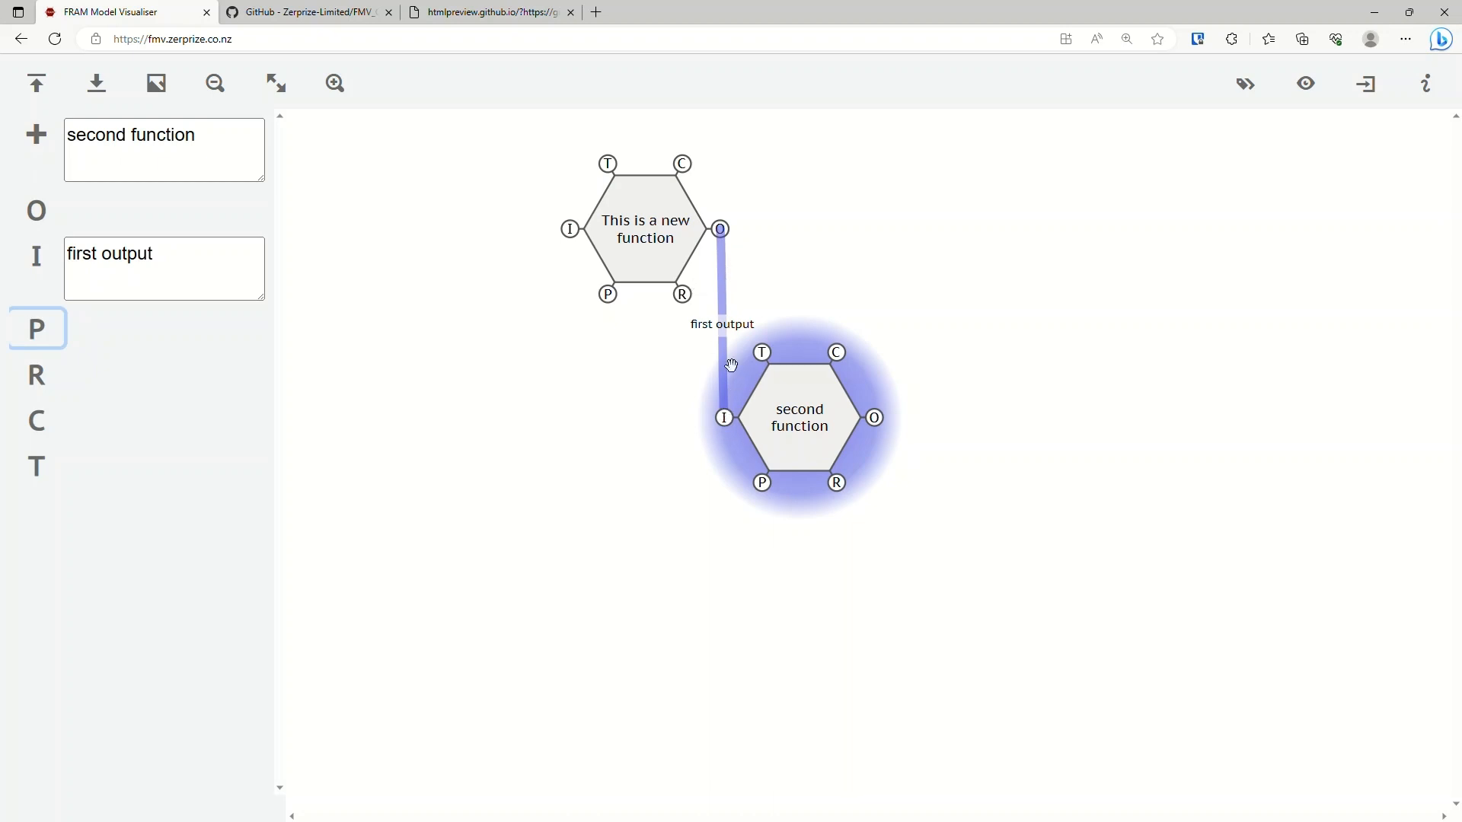
Move the second function up and to the right, and select each function in turn to compare their coupled aspects.
left_click_drag(788, 406, 960, 385)
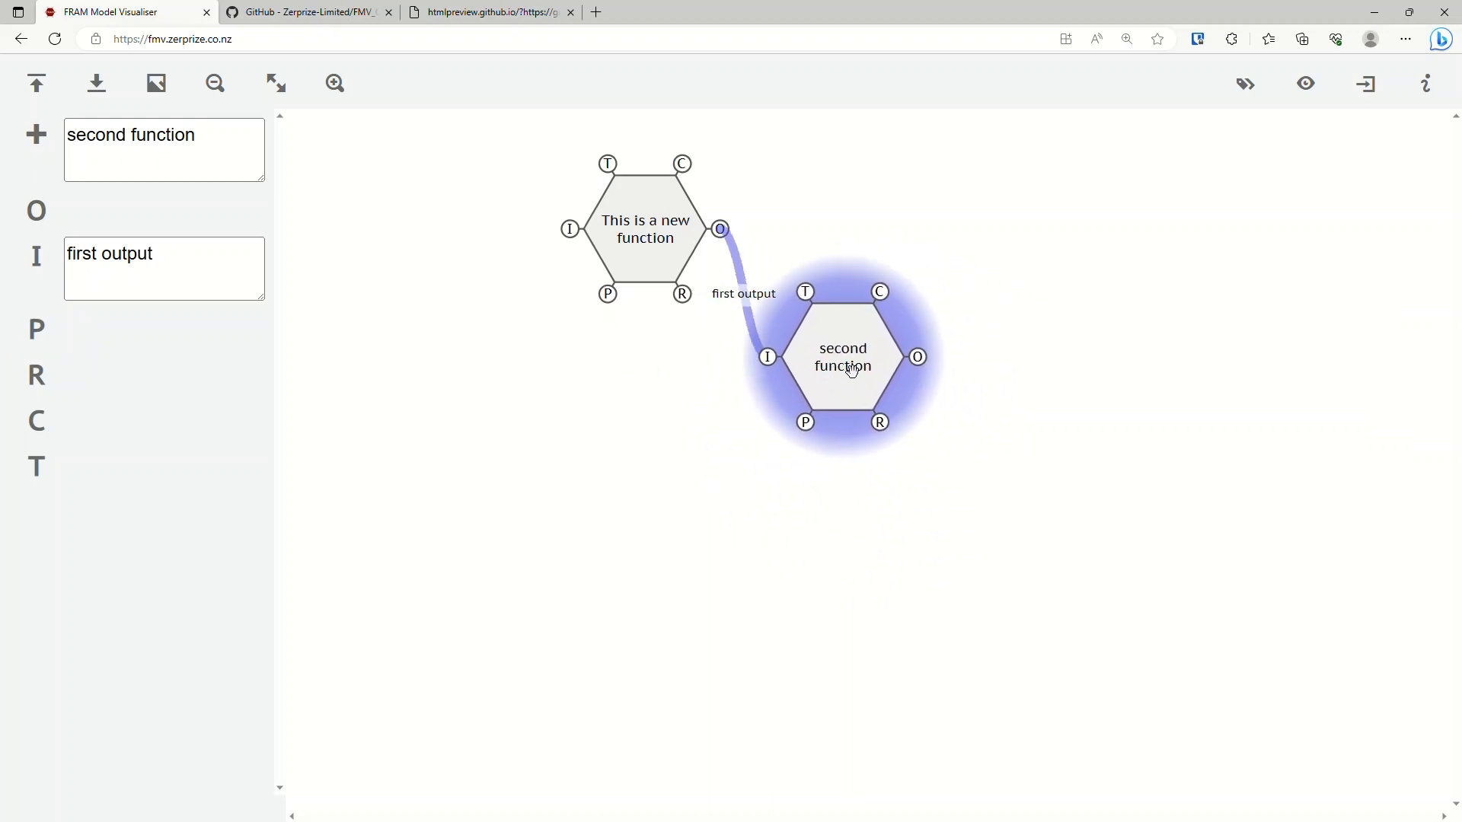
left_click(656, 236)
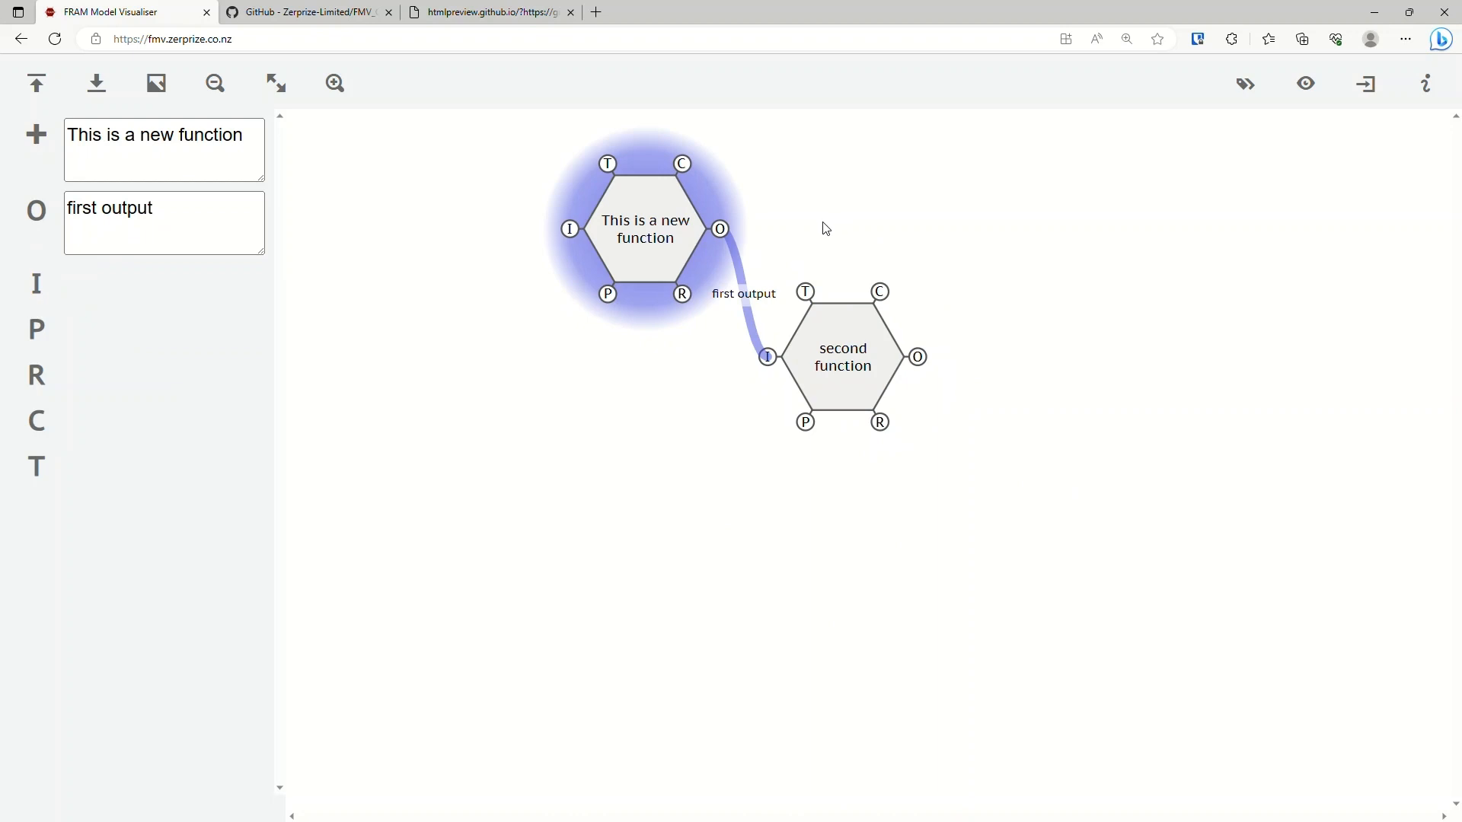
left_click(835, 359)
left_click(652, 230)
left_click(861, 355)
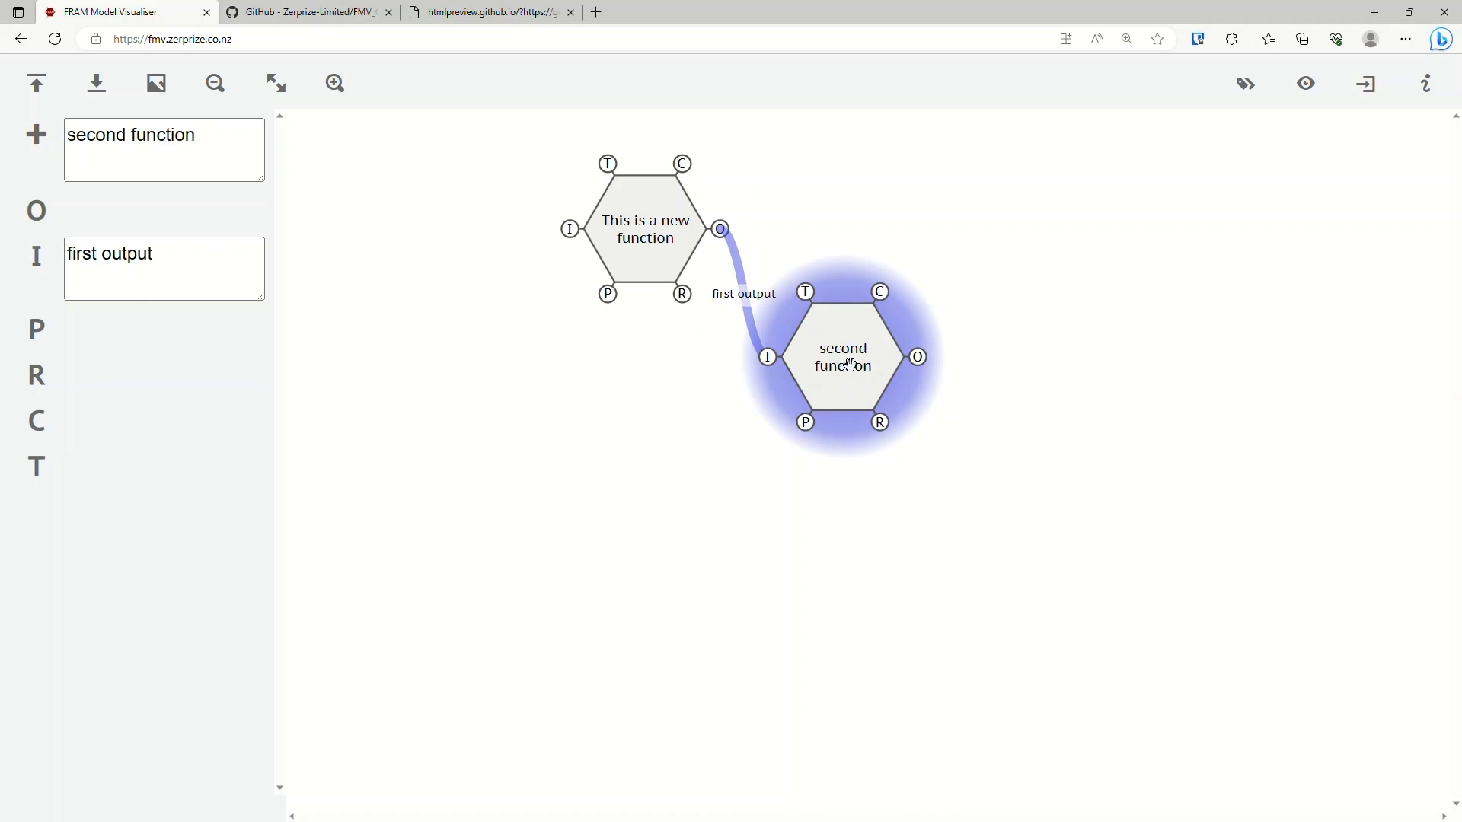
Rearrange the diagram with the first function near the canvas's upper-left corner and the second function below and right of it.
left_click_drag(851, 366, 971, 399)
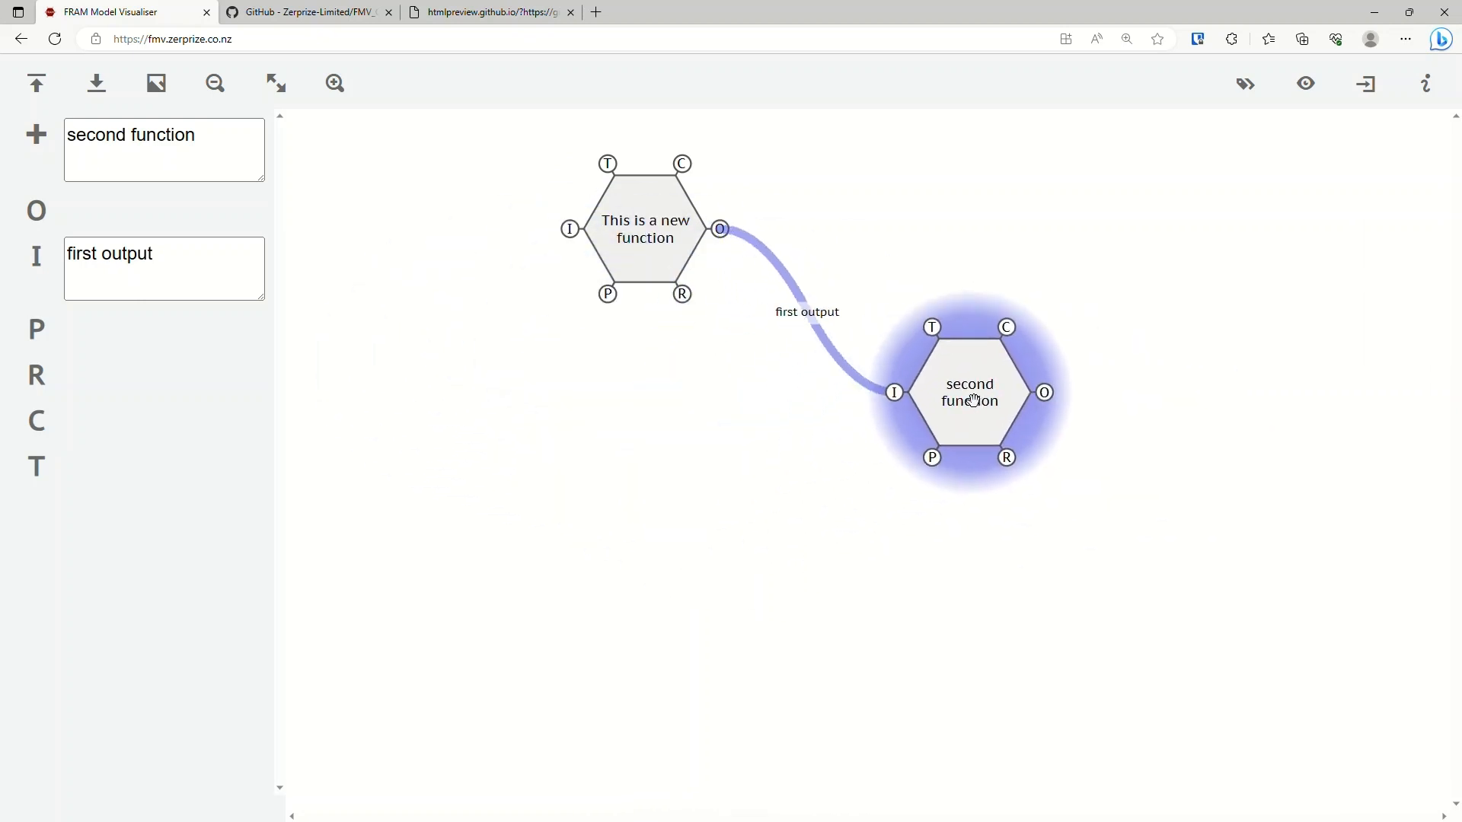
left_click_drag(675, 227, 462, 241)
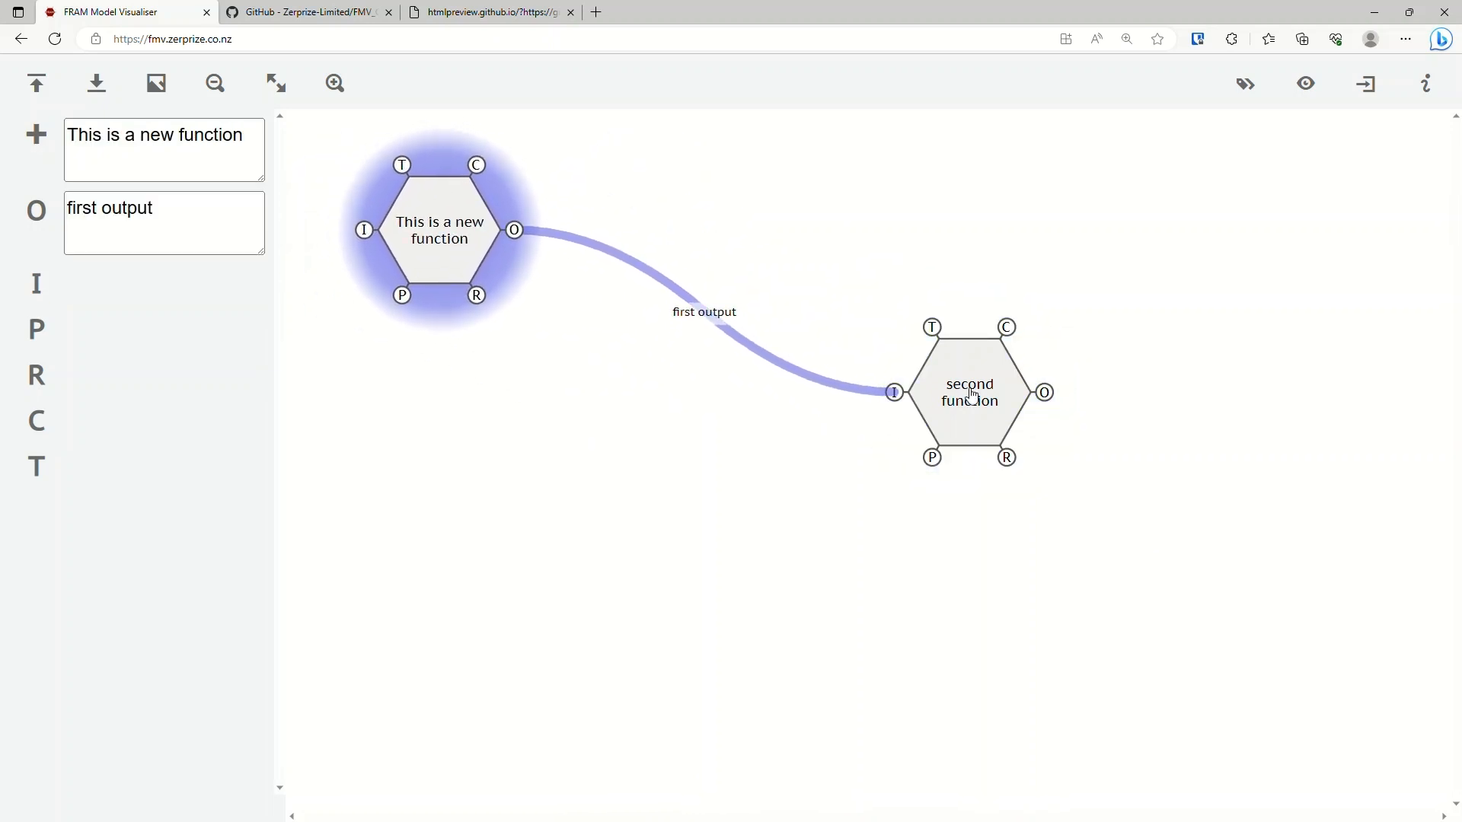
left_click_drag(973, 394, 712, 386)
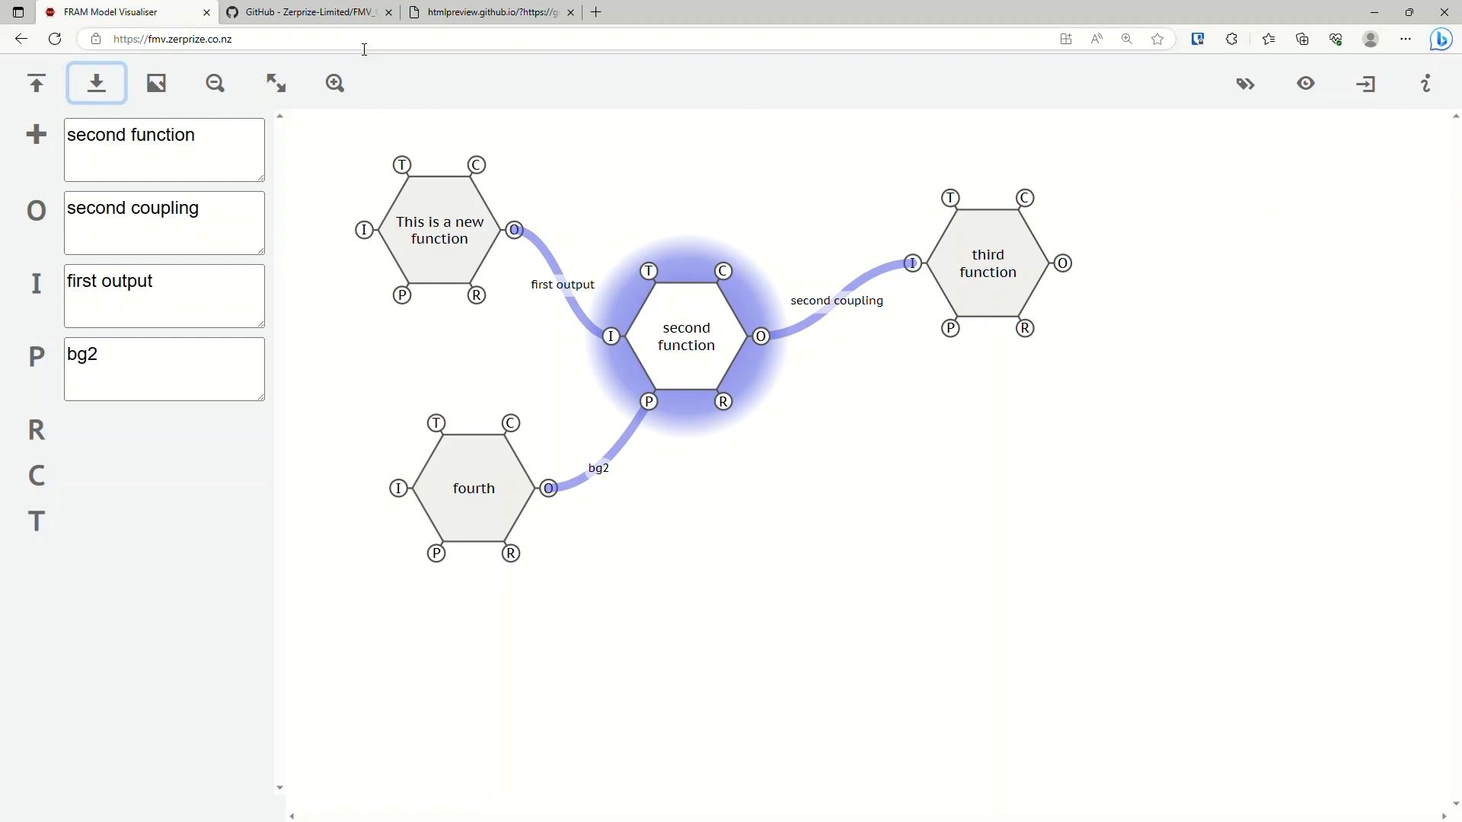
Open the file selection for loading a model into the visualiser.
left_click(46, 97)
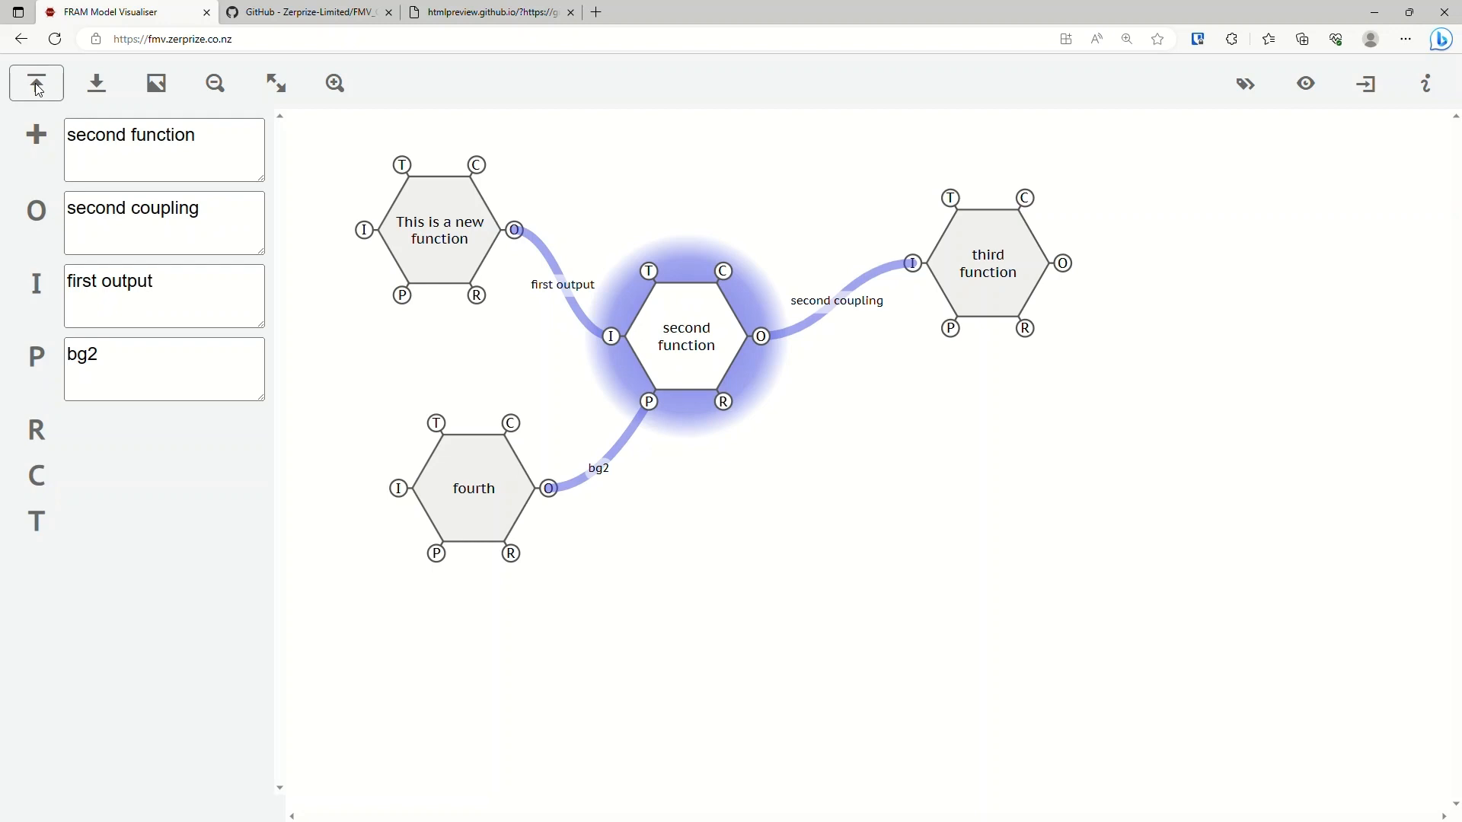
left_click(37, 91)
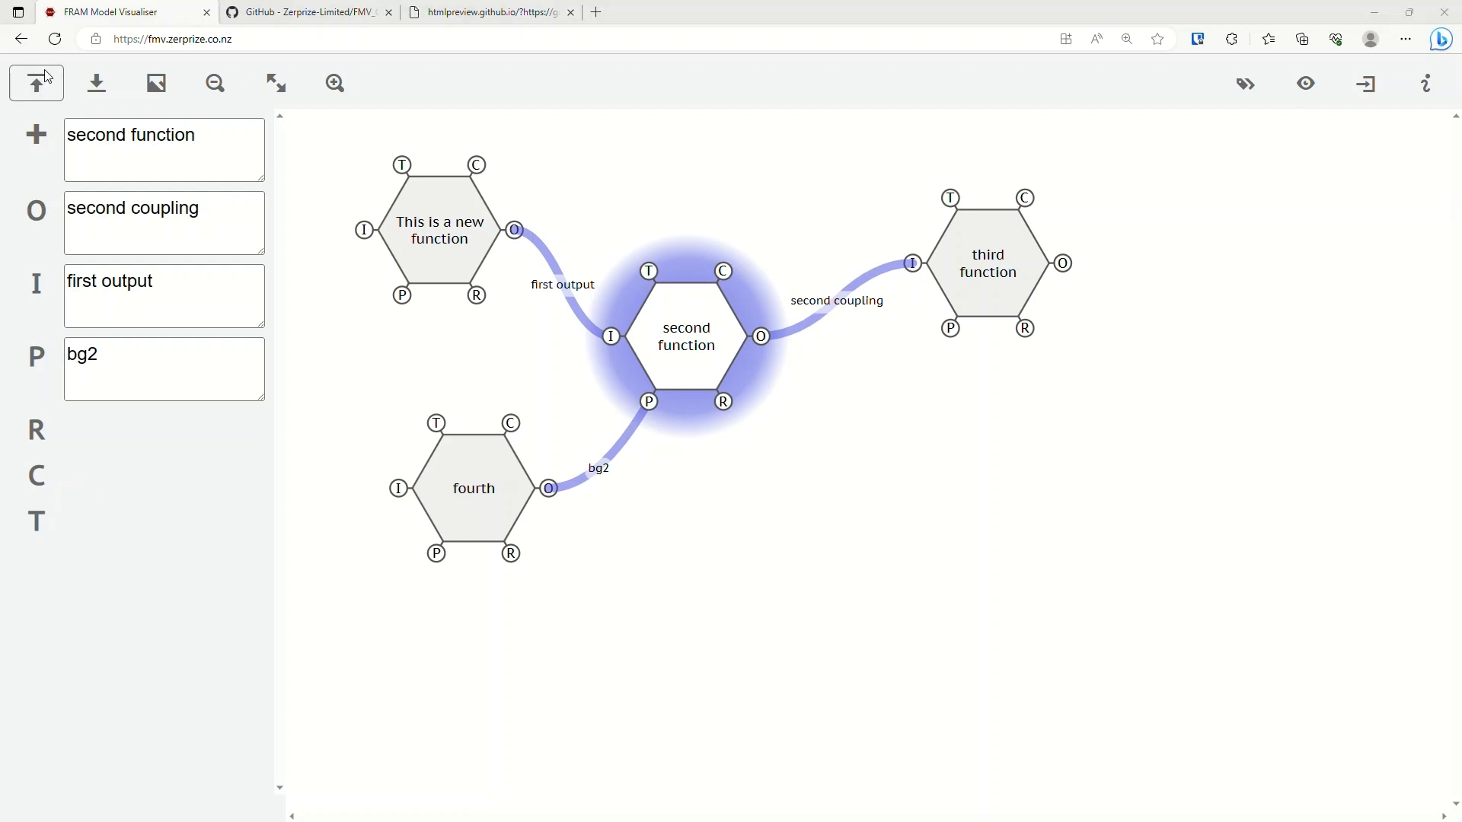
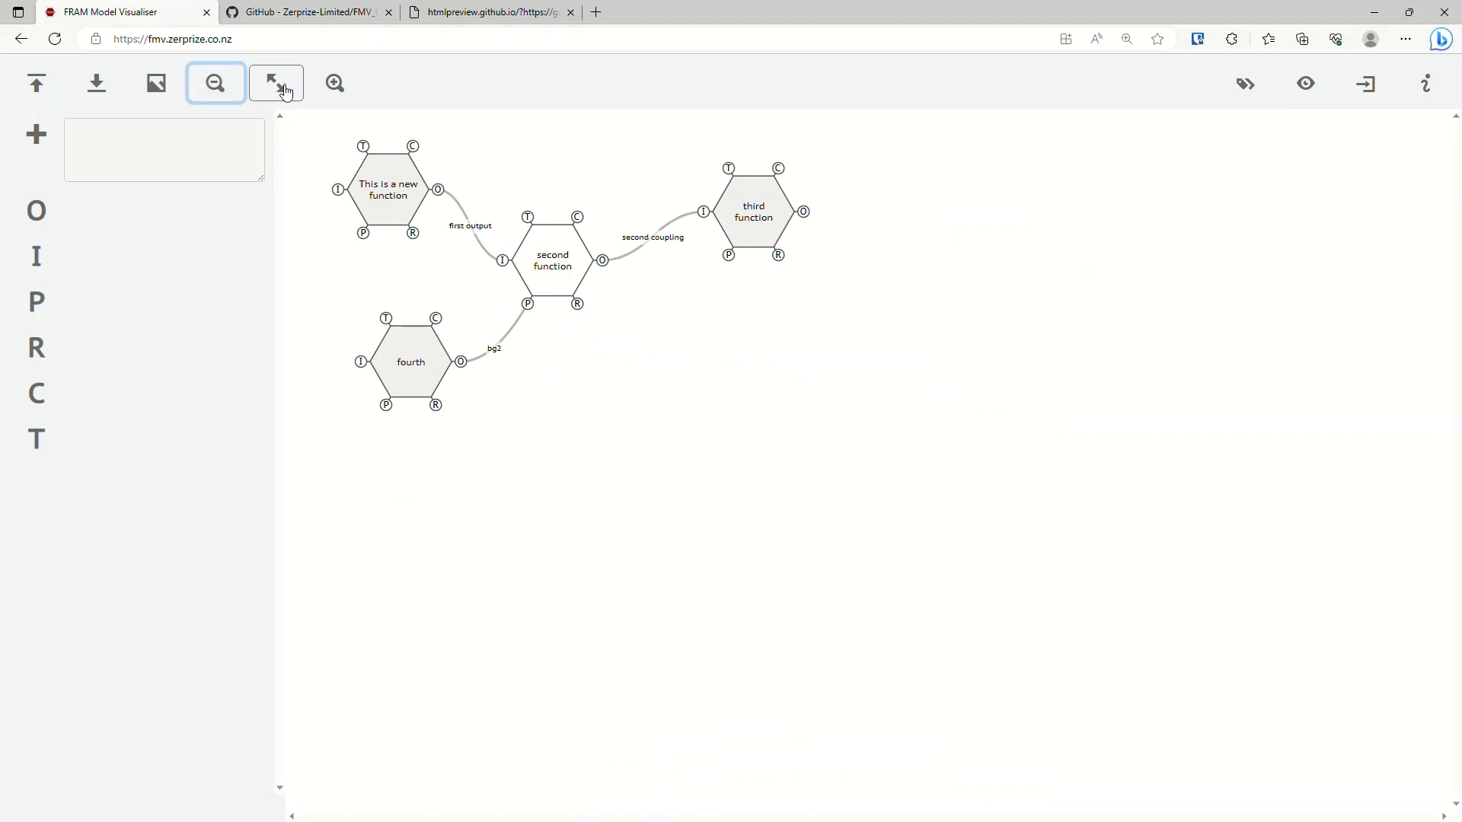
Restore the diagram to its default zoom size.
left_click(275, 84)
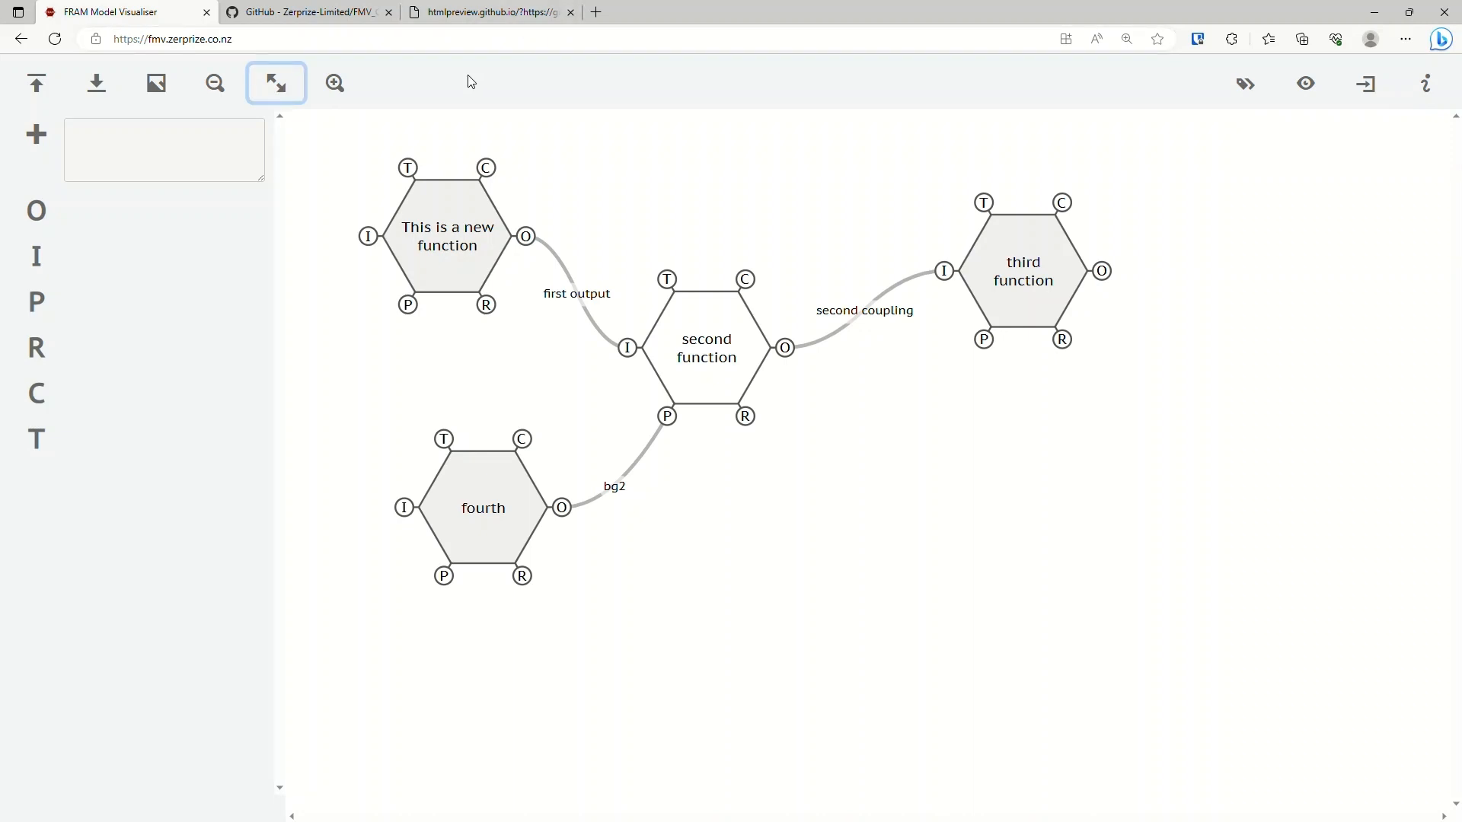
left_click(1226, 406)
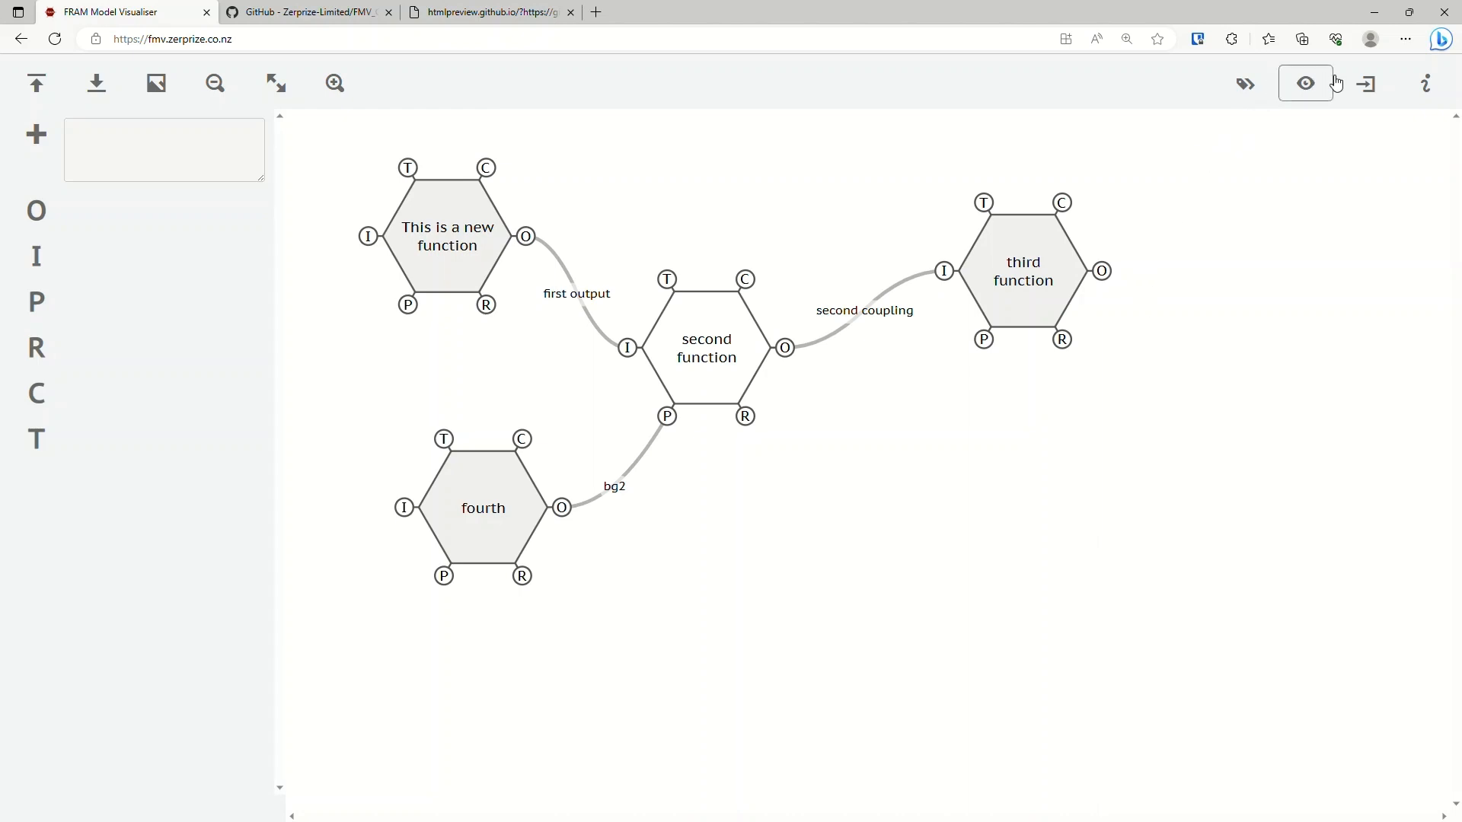
Read through the visualiser's help and licence information, and close it.
left_click(1451, 85)
scroll(718, 368, "down", 5)
scroll(688, 391, "up", 5)
scroll(579, 358, "down", 4)
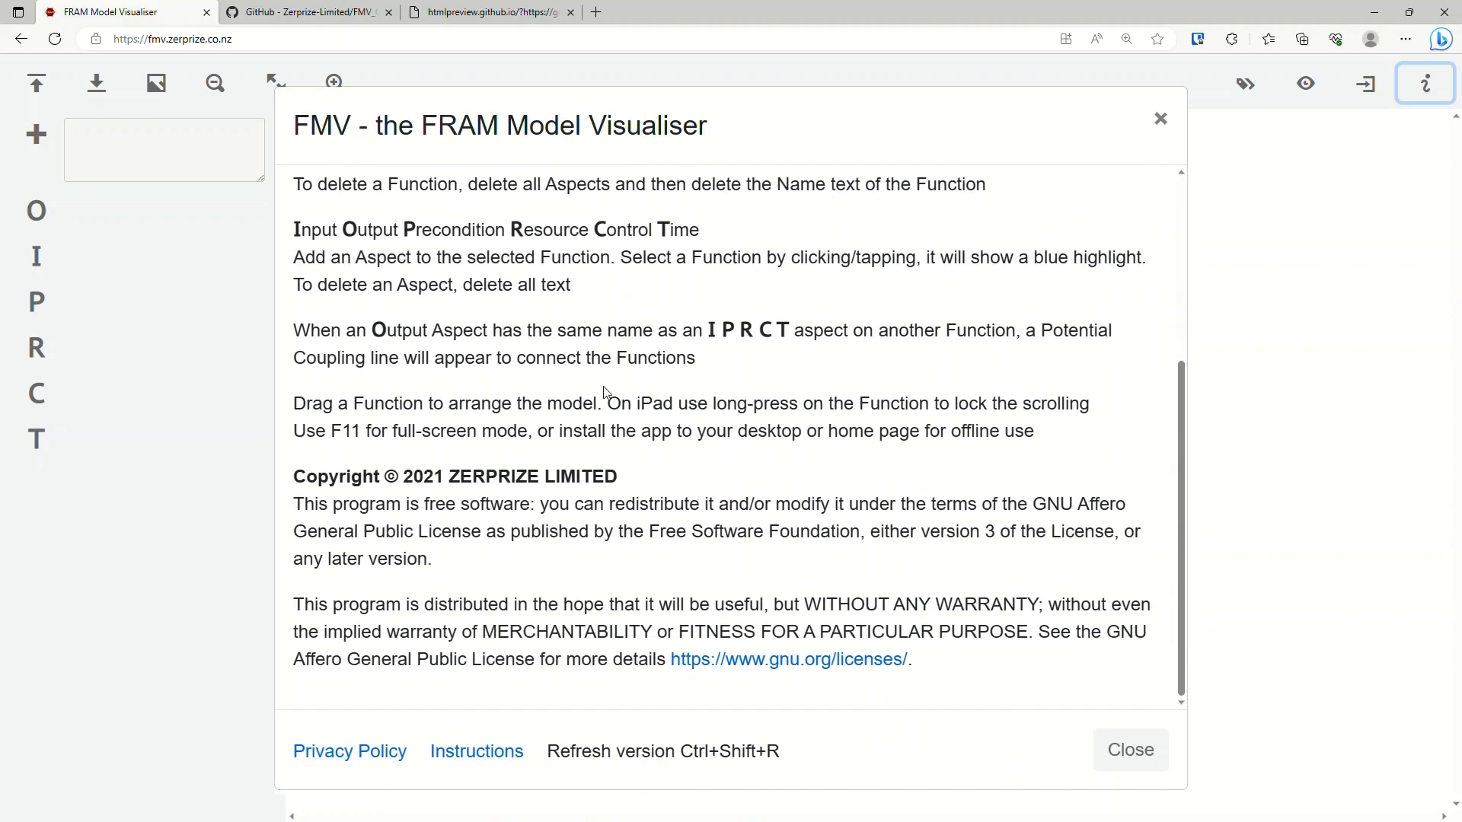
left_click(1134, 757)
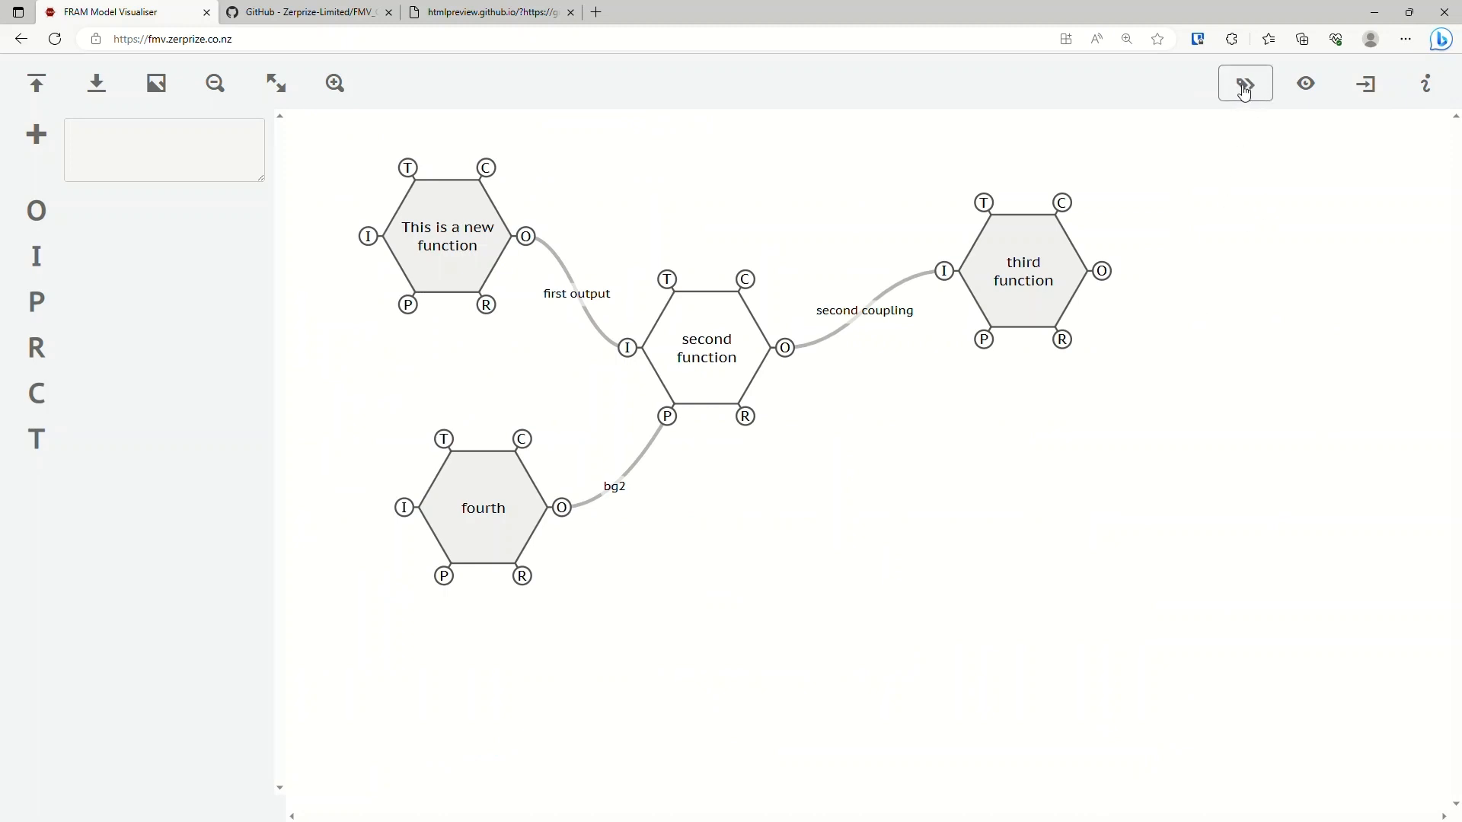
Hide and show the coupling labels several times, leaving them displayed on the diagram.
left_click(1358, 90)
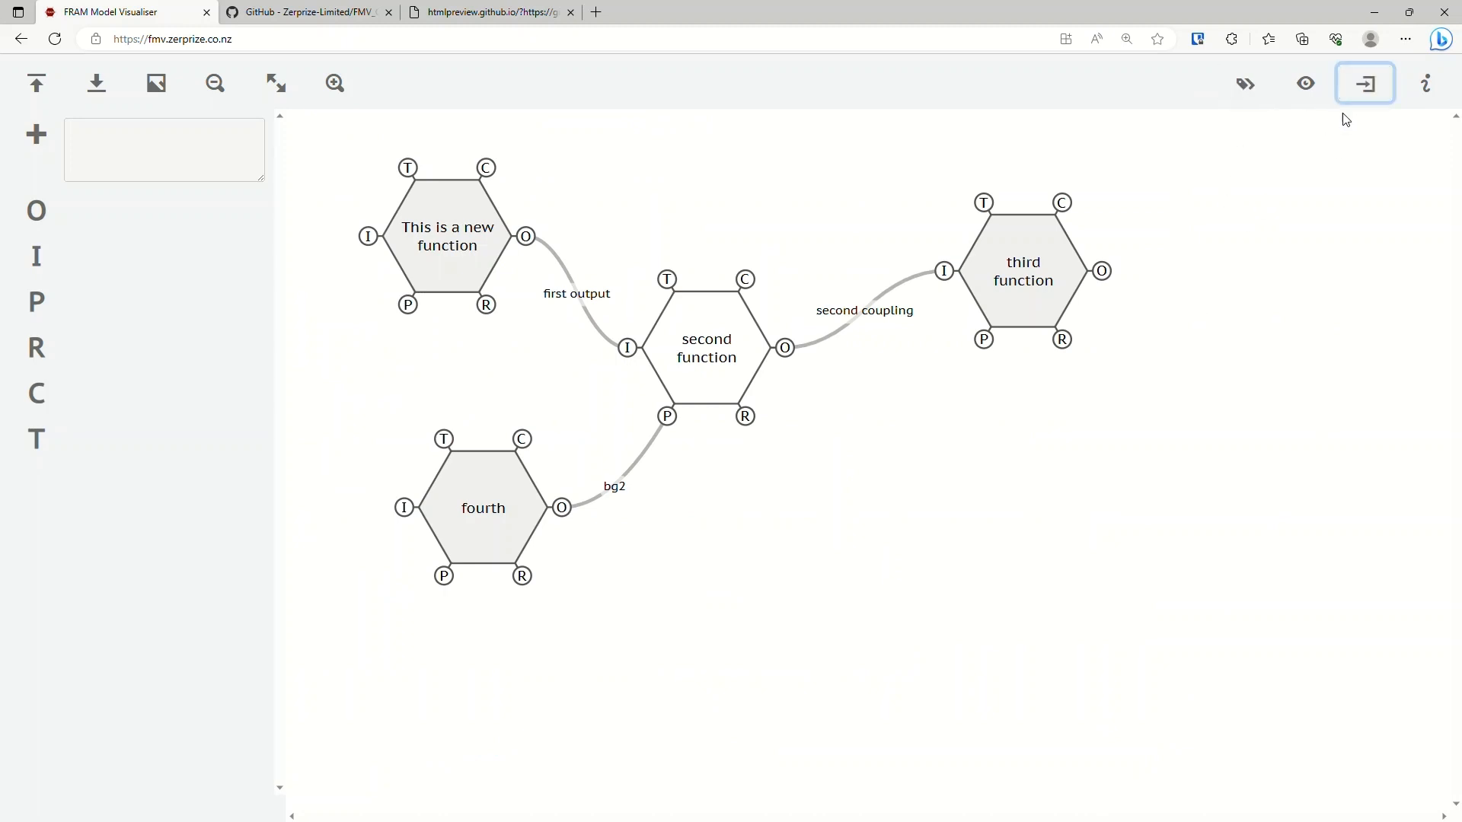
left_click(1242, 90)
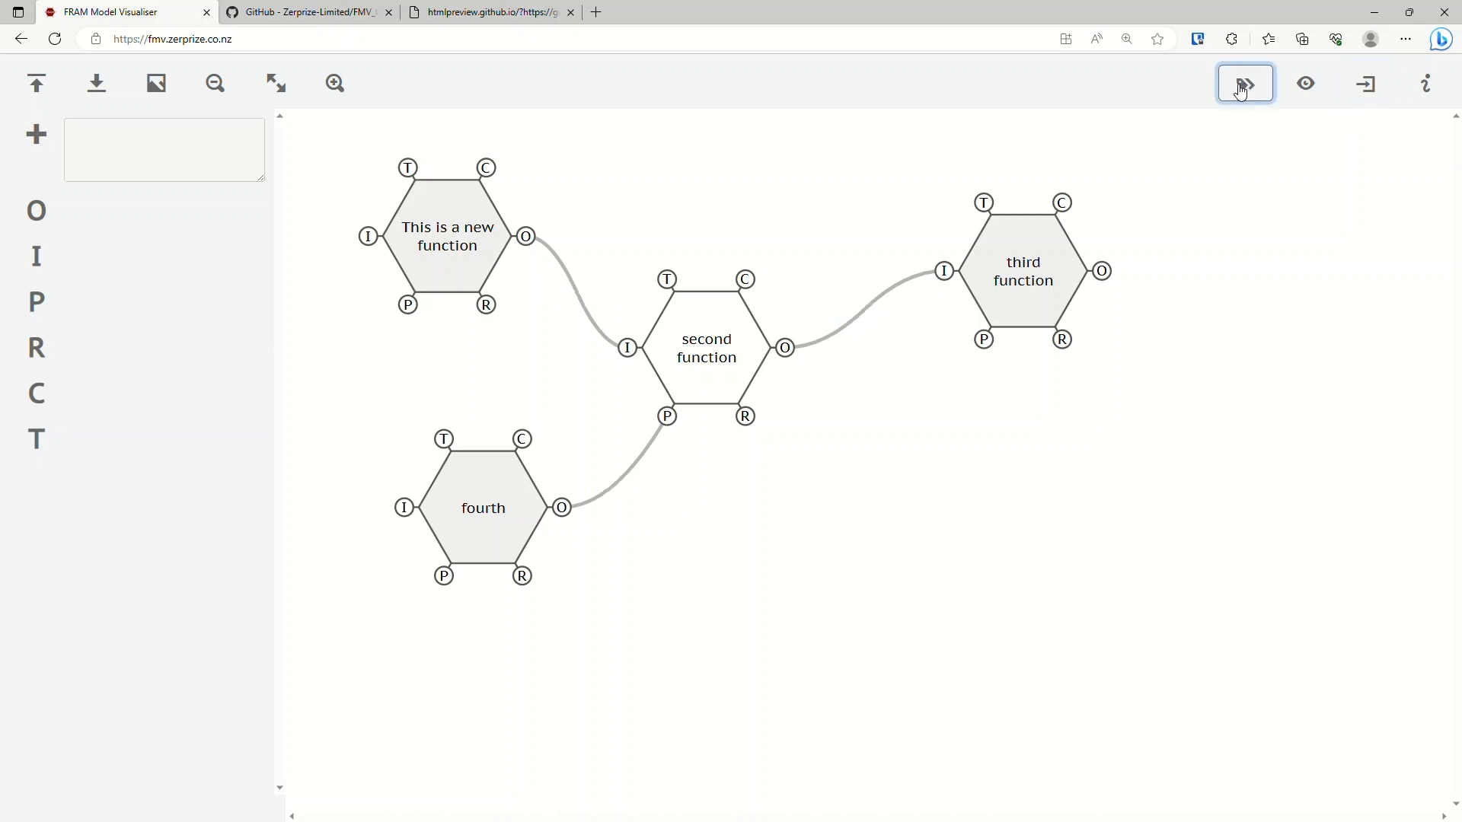
left_click(1241, 90)
left_click(1241, 89)
left_click(1241, 89)
left_click(1240, 90)
left_click(1240, 90)
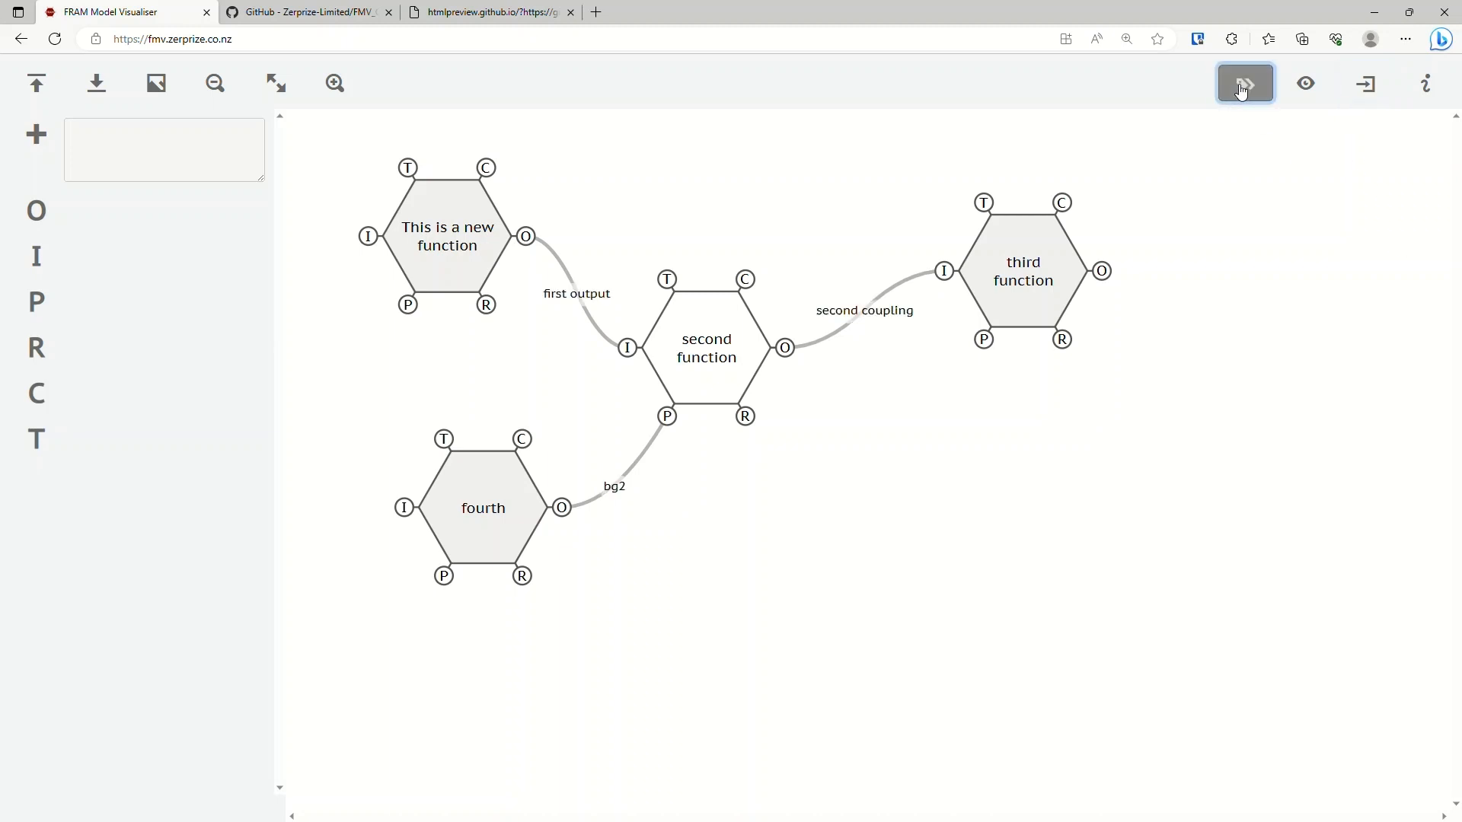
Highlight the coupling between the second and third functions, and expand the visualiser to its advanced tools.
left_click(927, 272)
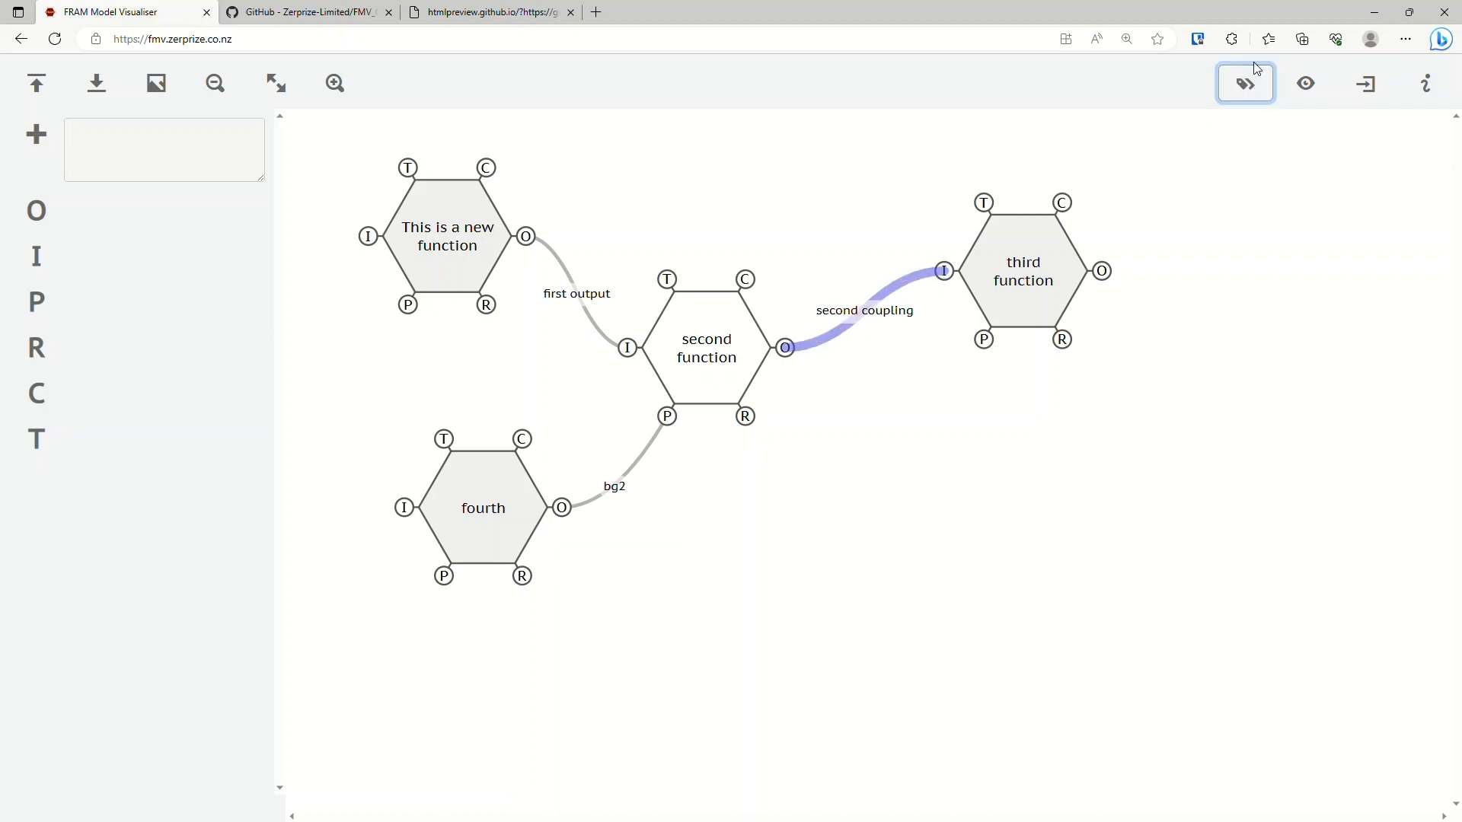
left_click(1317, 80)
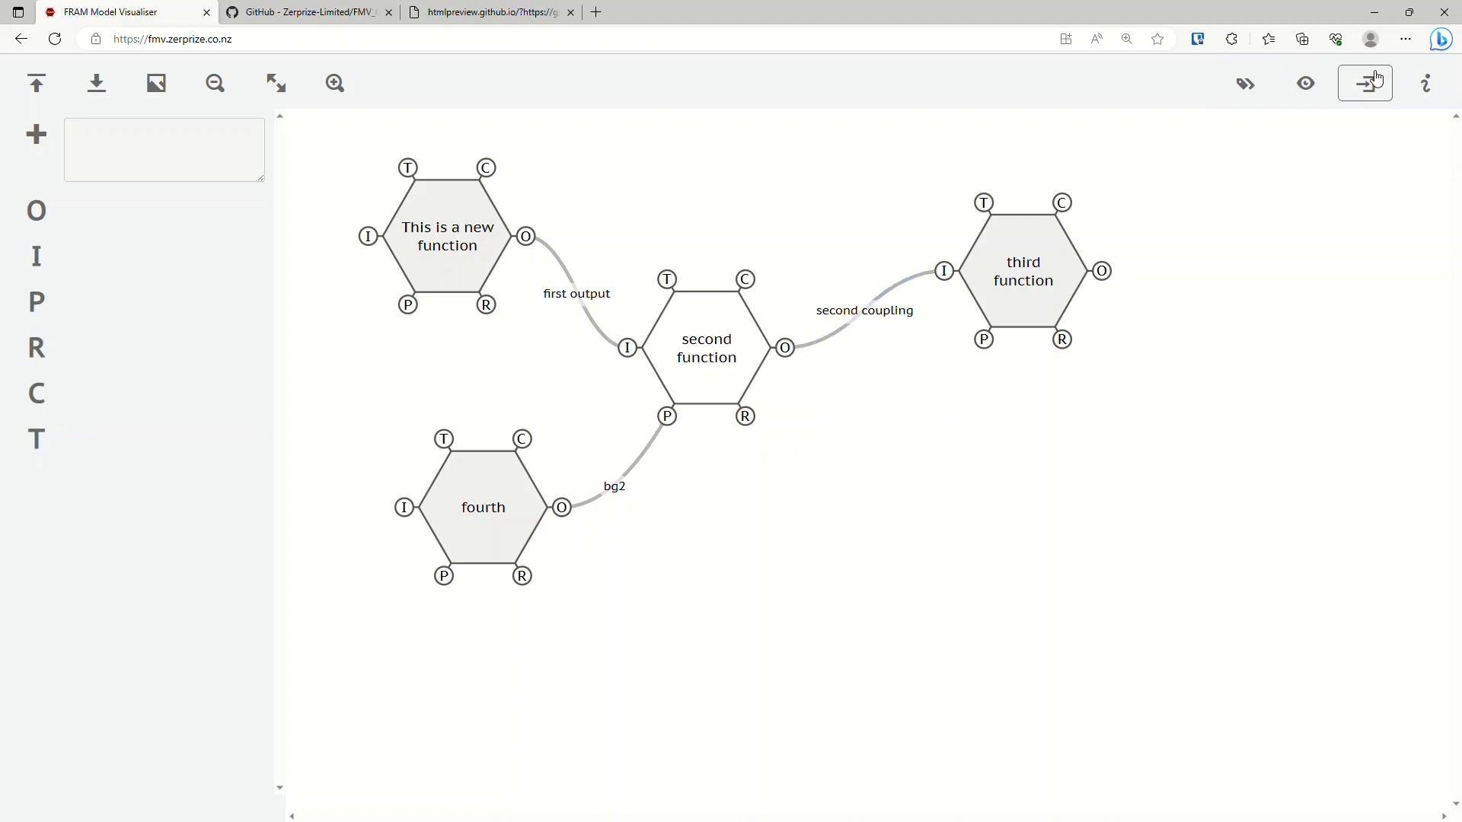
left_click(1379, 79)
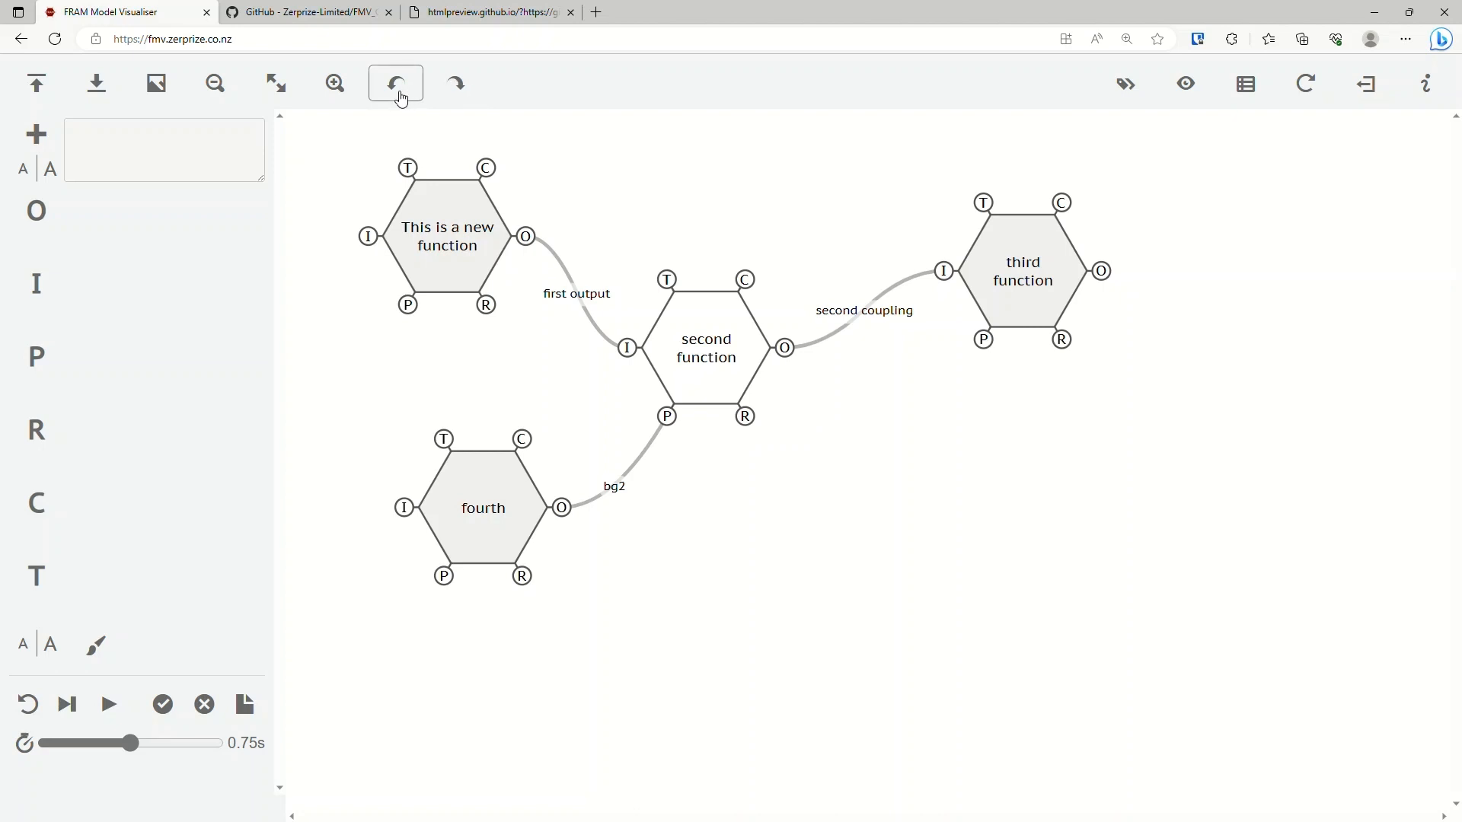
Add a function named "asdf" and place it below the third function.
left_click(48, 136)
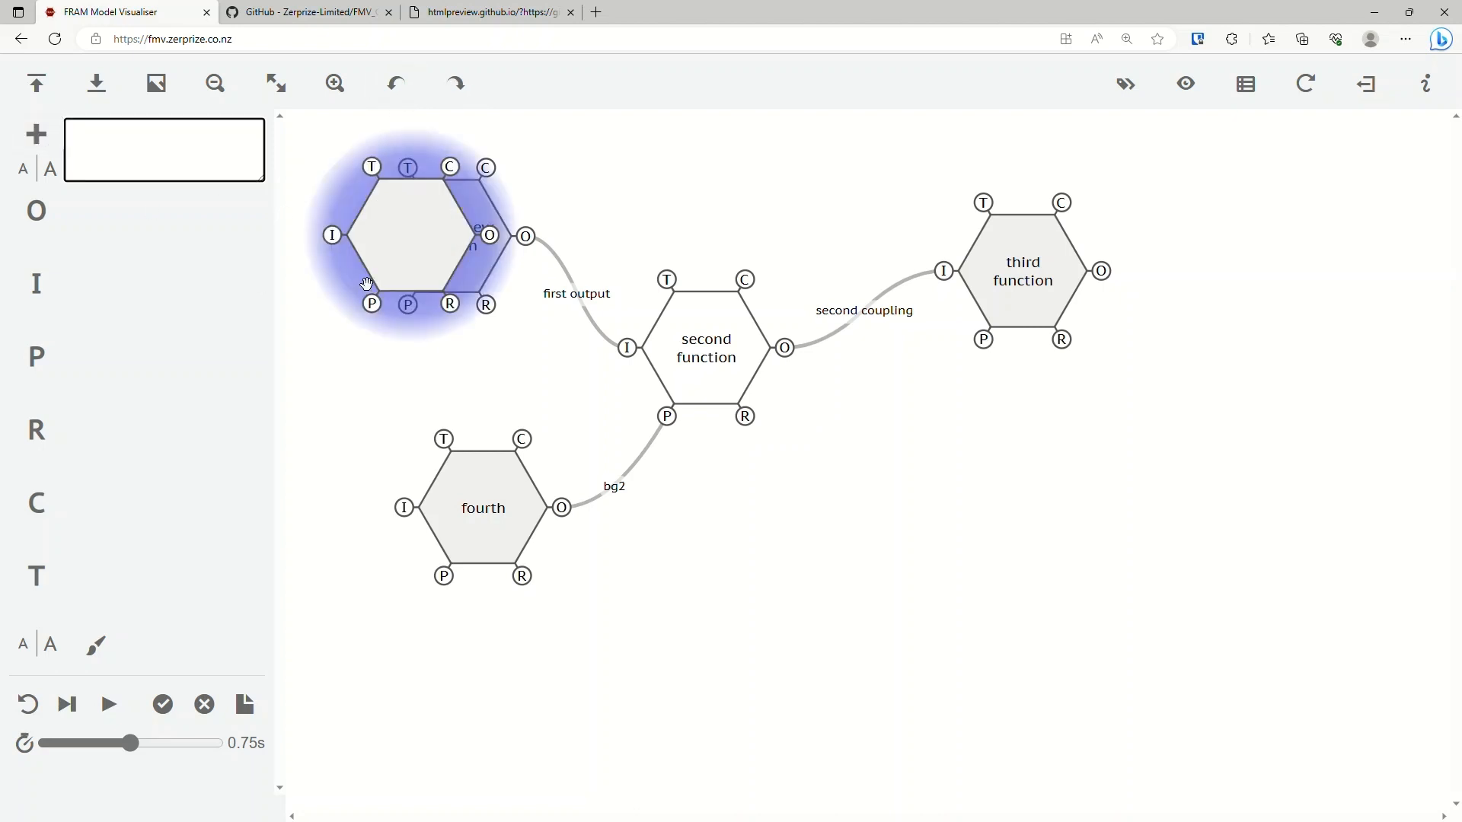
type("asdf")
key("Return")
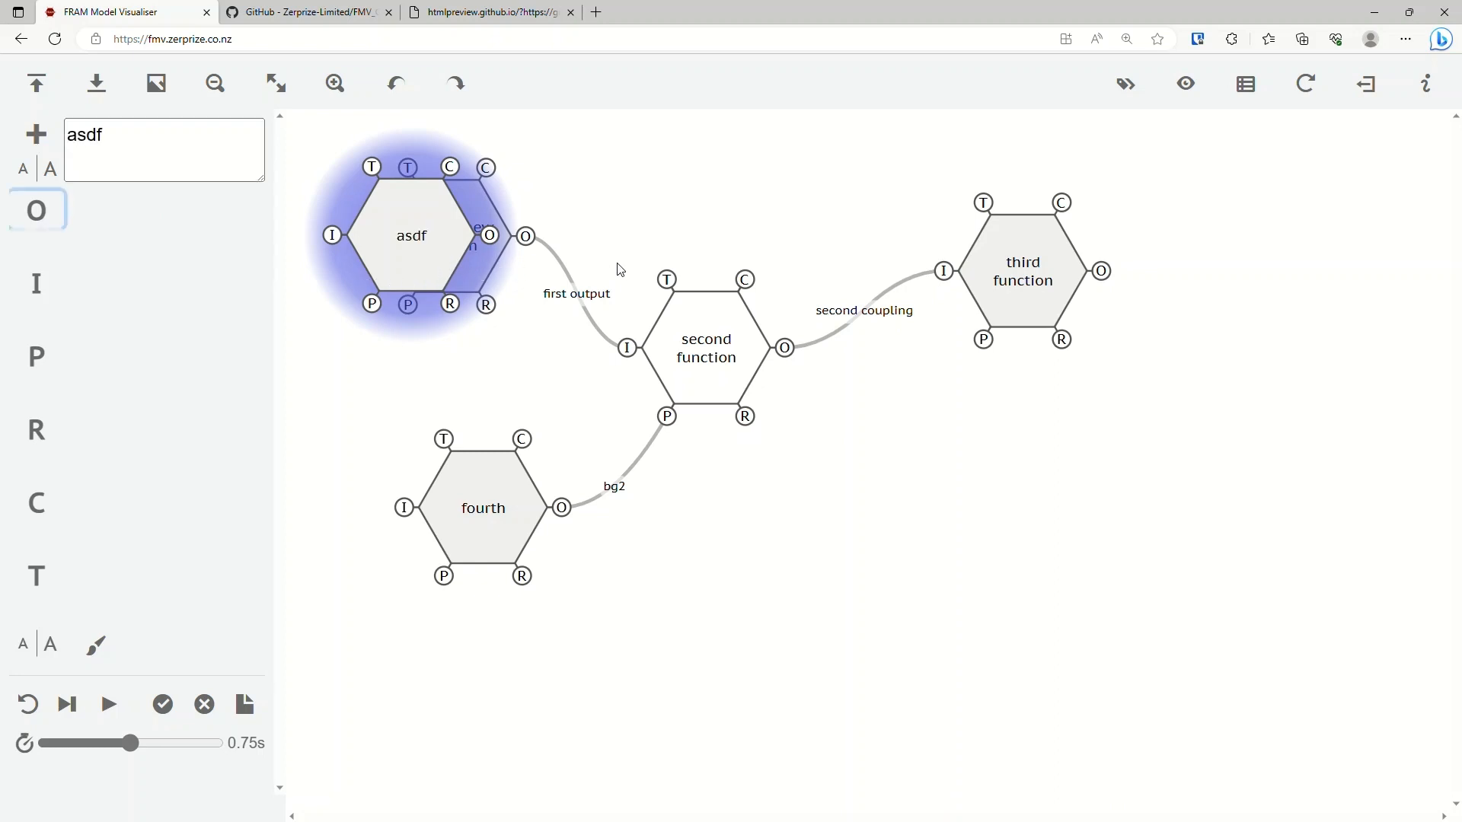
left_click_drag(415, 255, 1033, 493)
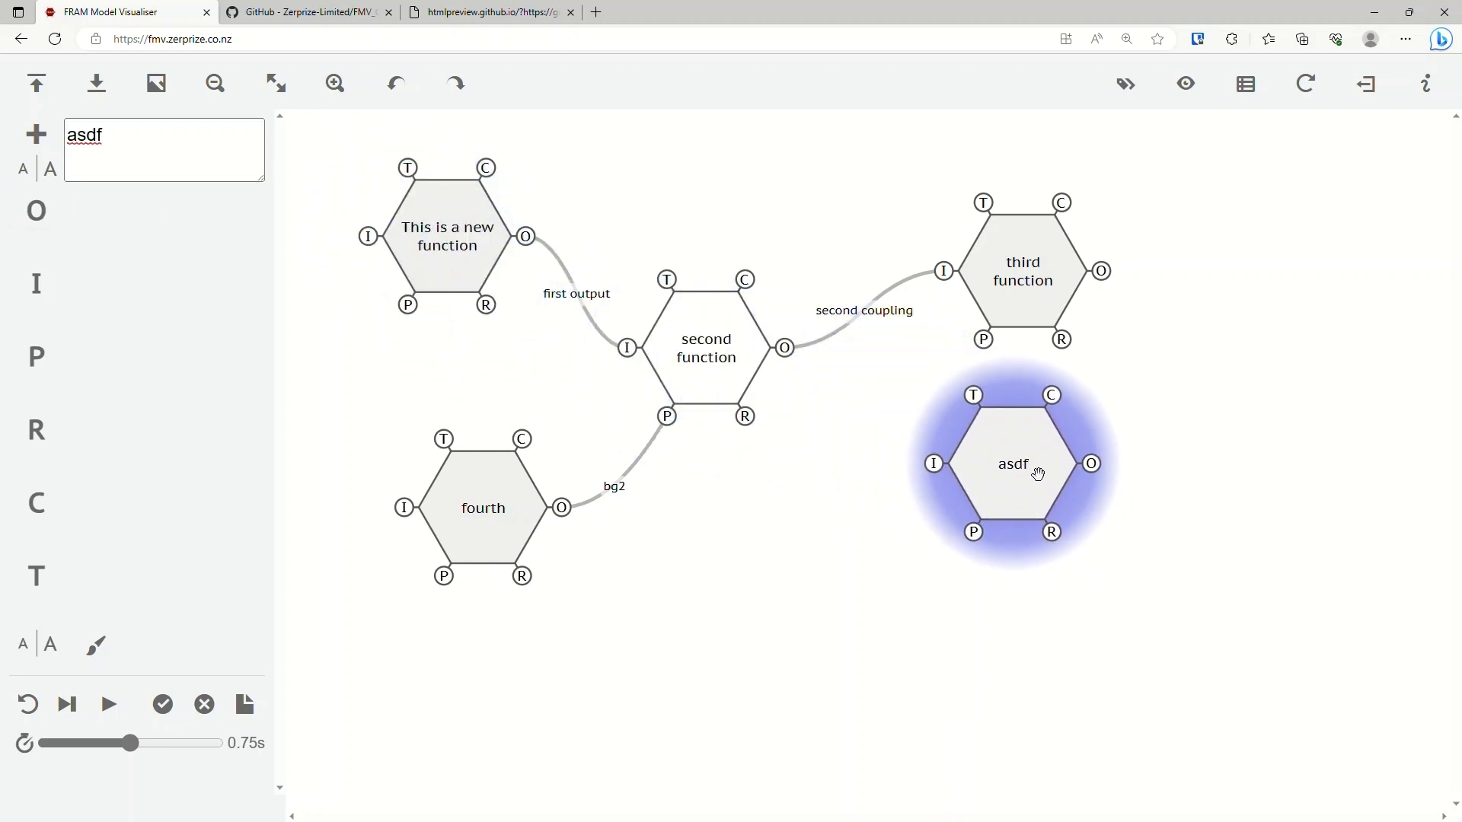
Undo the placement, naming and creation of the "asdf" function.
left_click(403, 88)
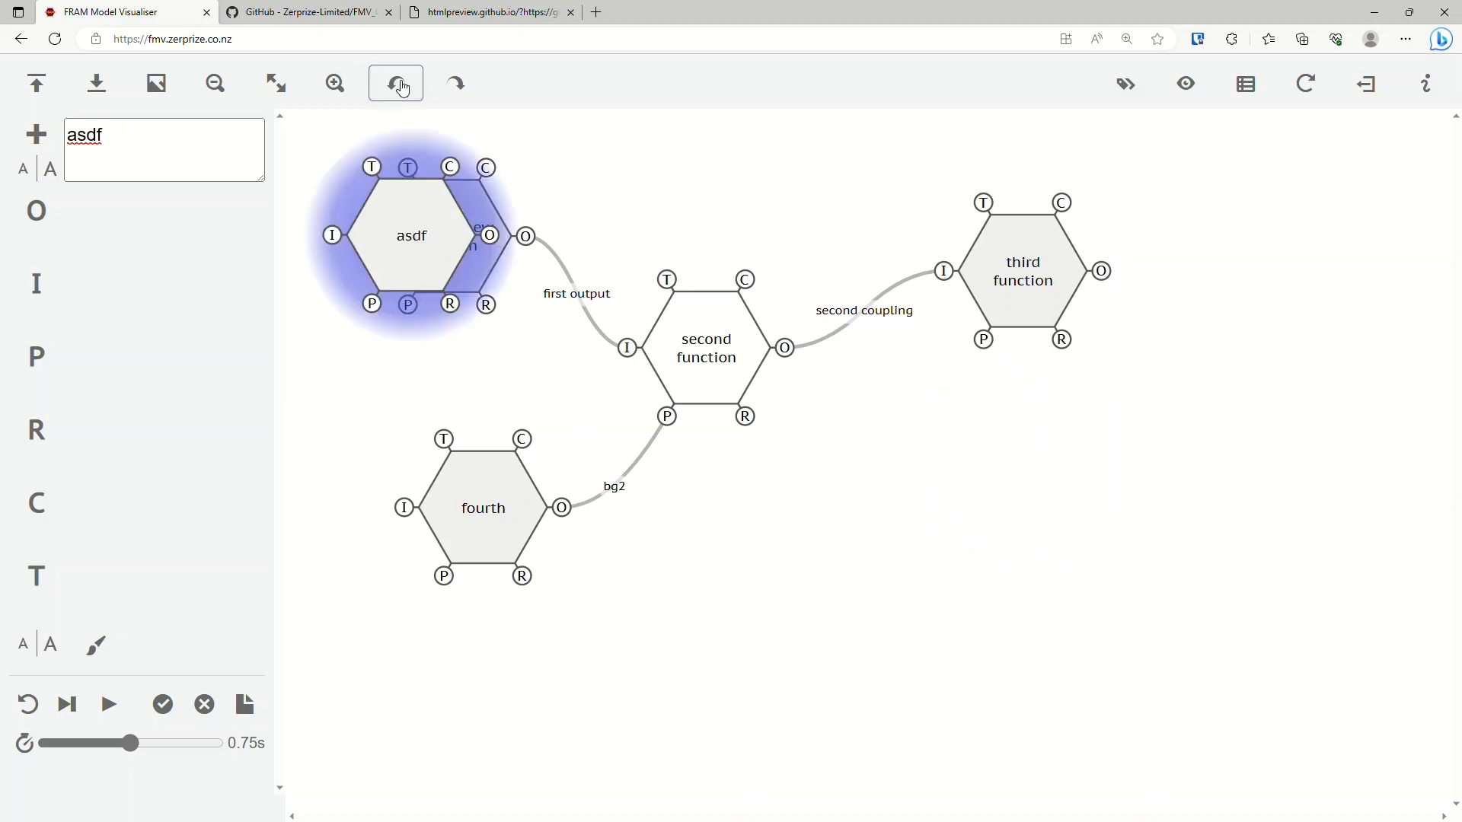
left_click(404, 89)
left_click(395, 84)
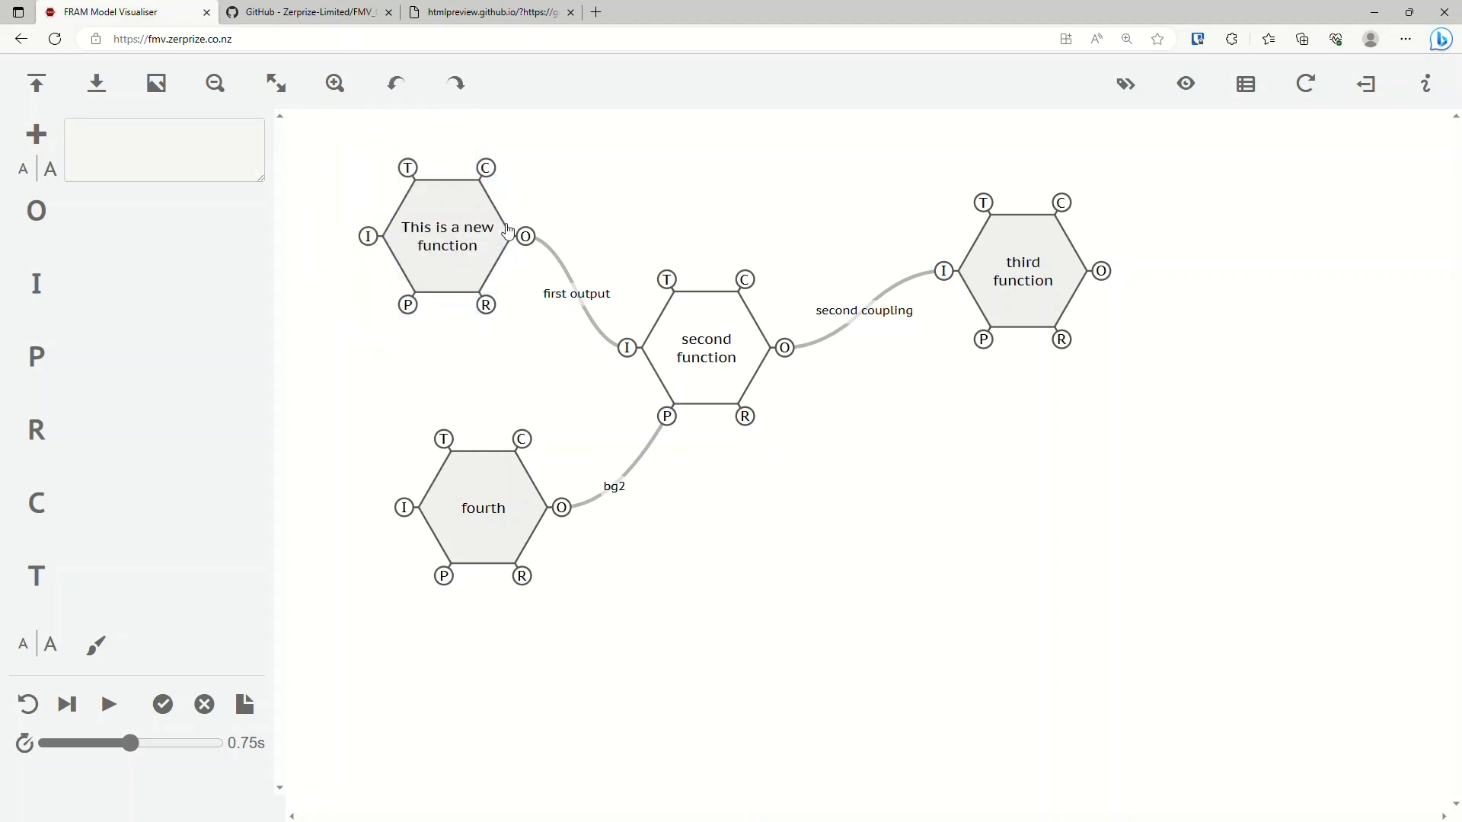
Redo and undo the creation and placement of the "asdf" function repeatedly, ending with the function removed.
left_click(458, 86)
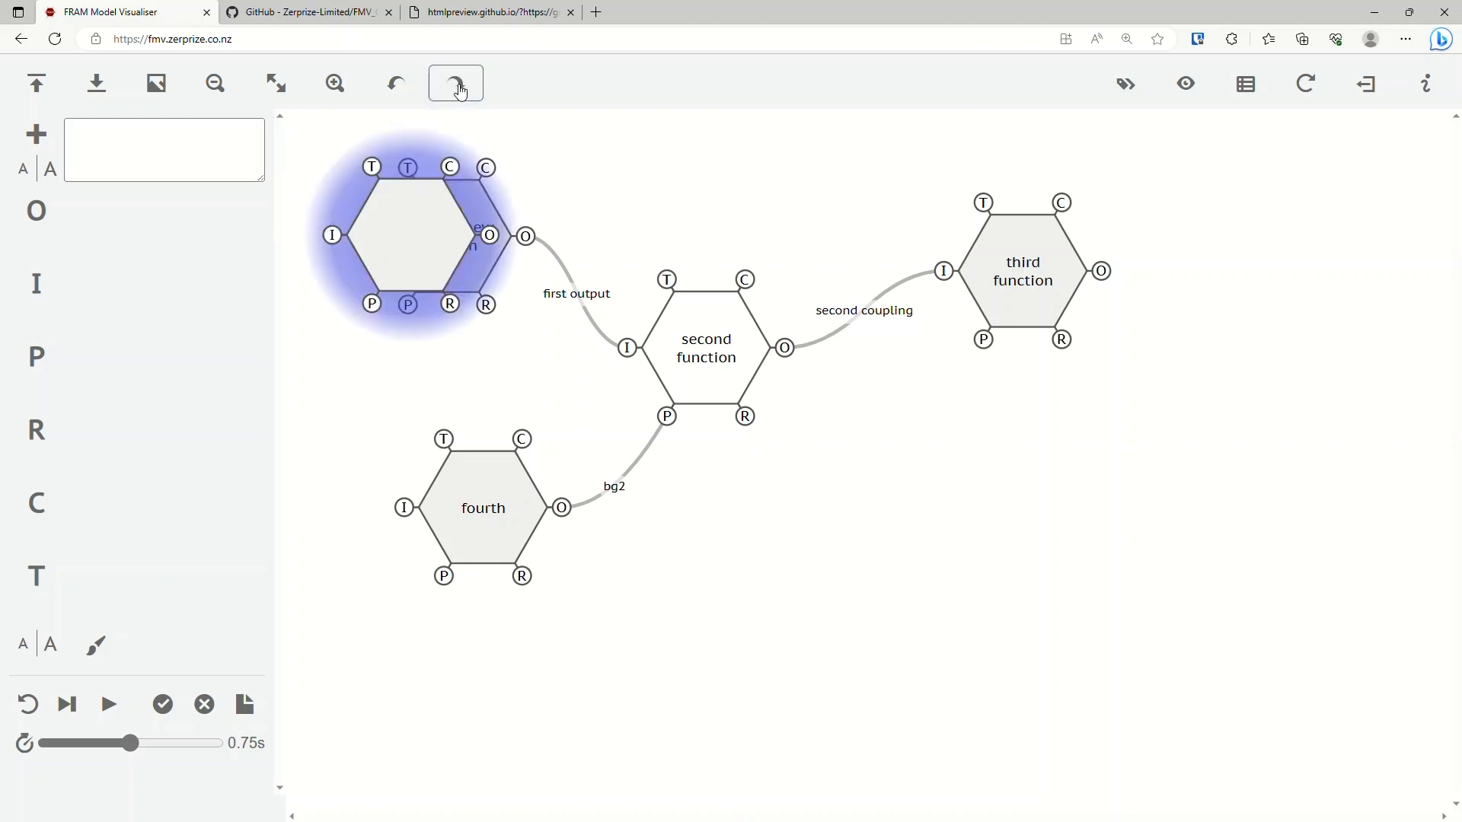
left_click(458, 85)
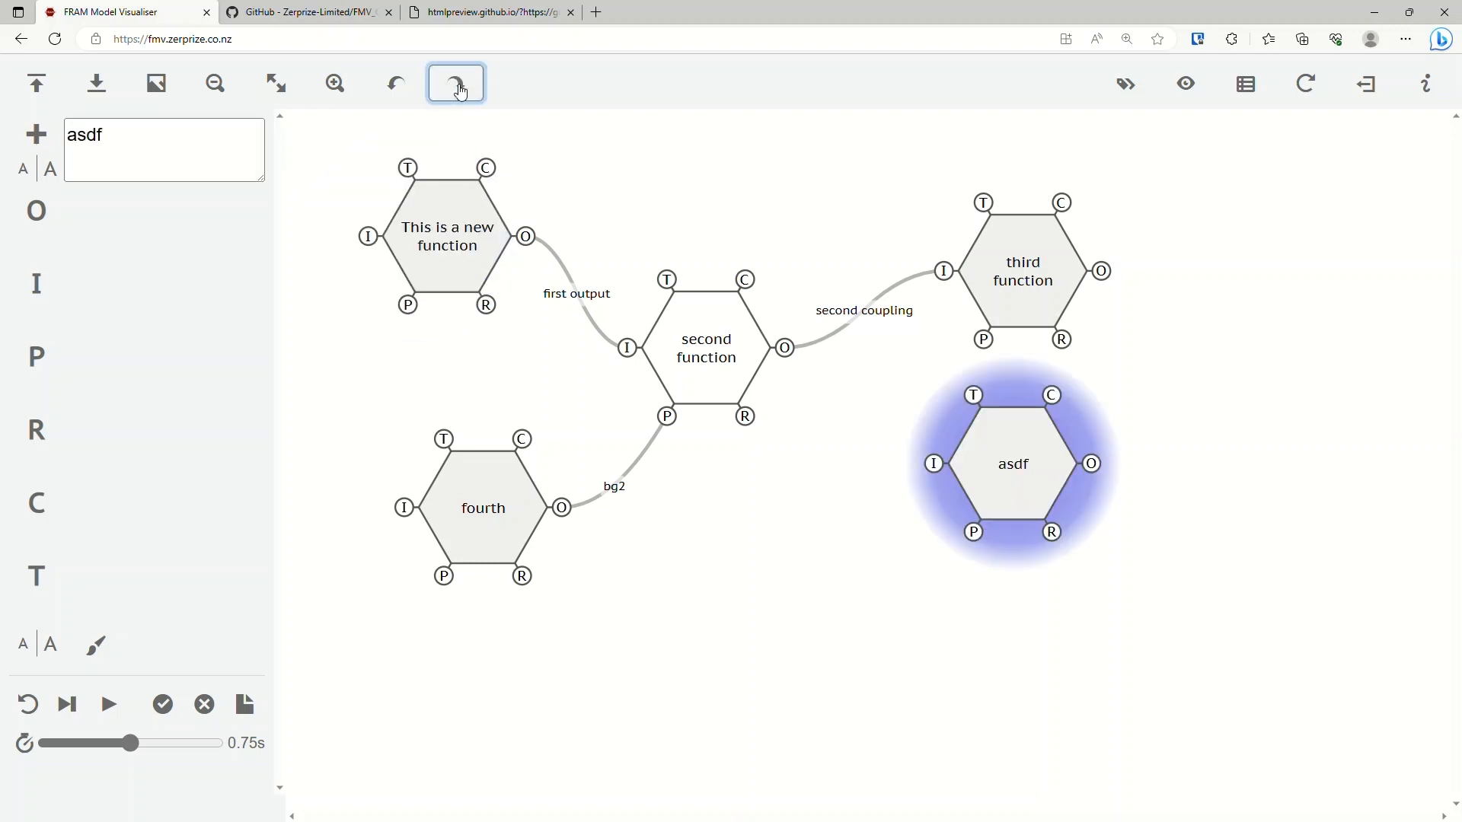
left_click(395, 88)
left_click(395, 88)
left_click(458, 95)
left_click(459, 96)
left_click(401, 93)
left_click(399, 91)
left_click(457, 84)
left_click(461, 90)
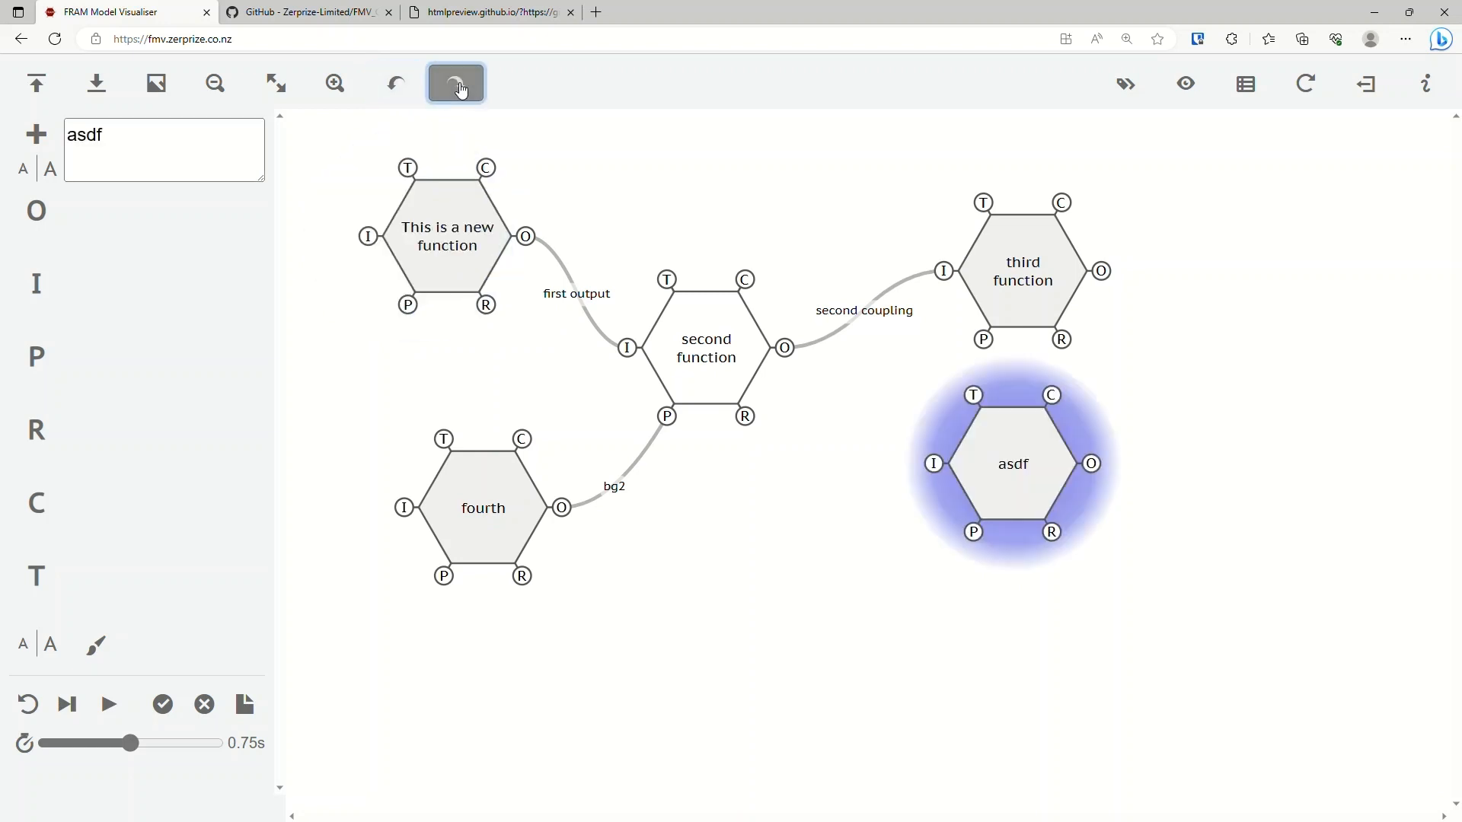
left_click(406, 95)
left_click(404, 92)
left_click(454, 89)
left_click(455, 91)
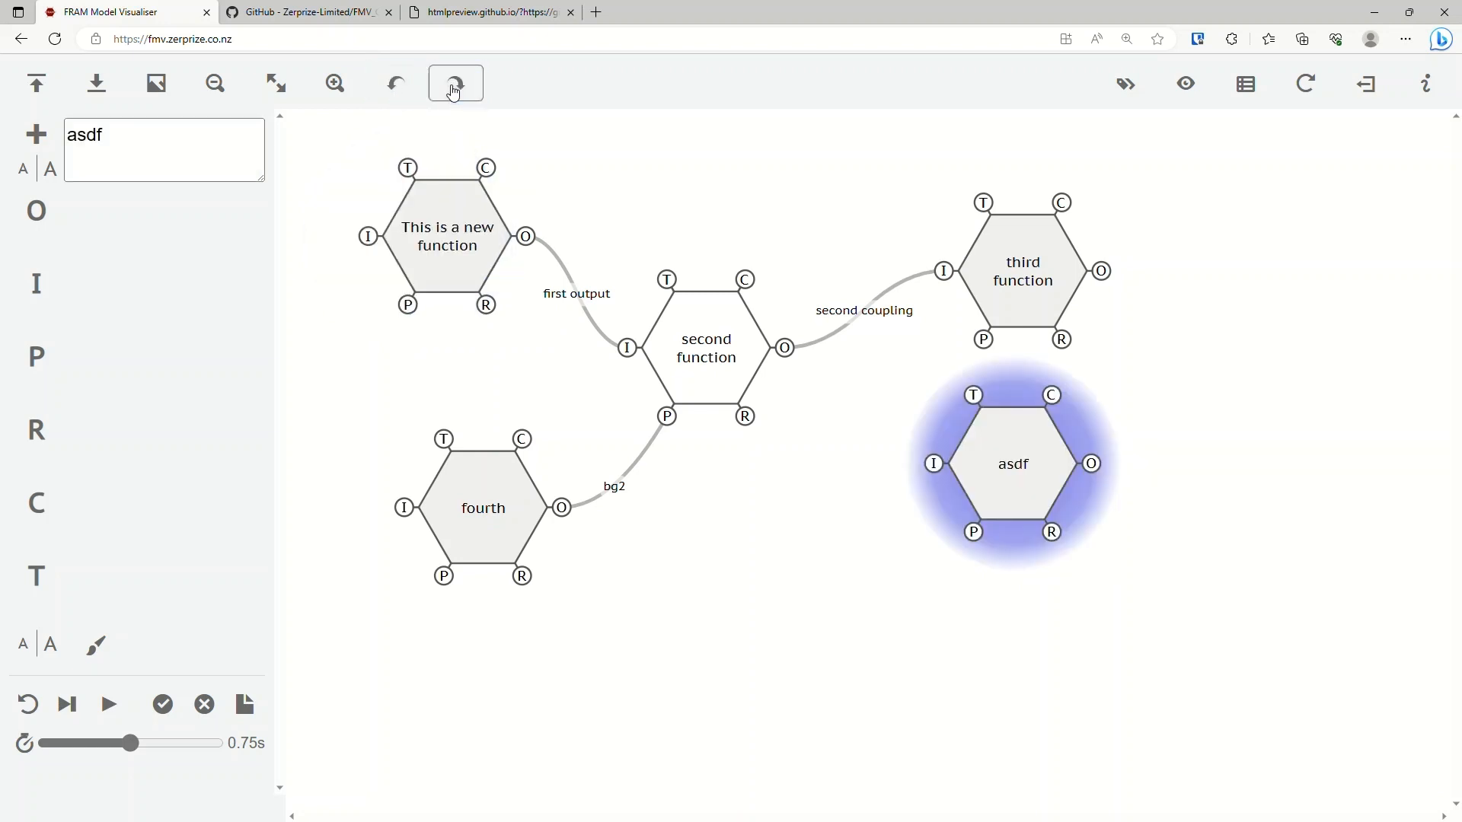
left_click(397, 90)
left_click(396, 88)
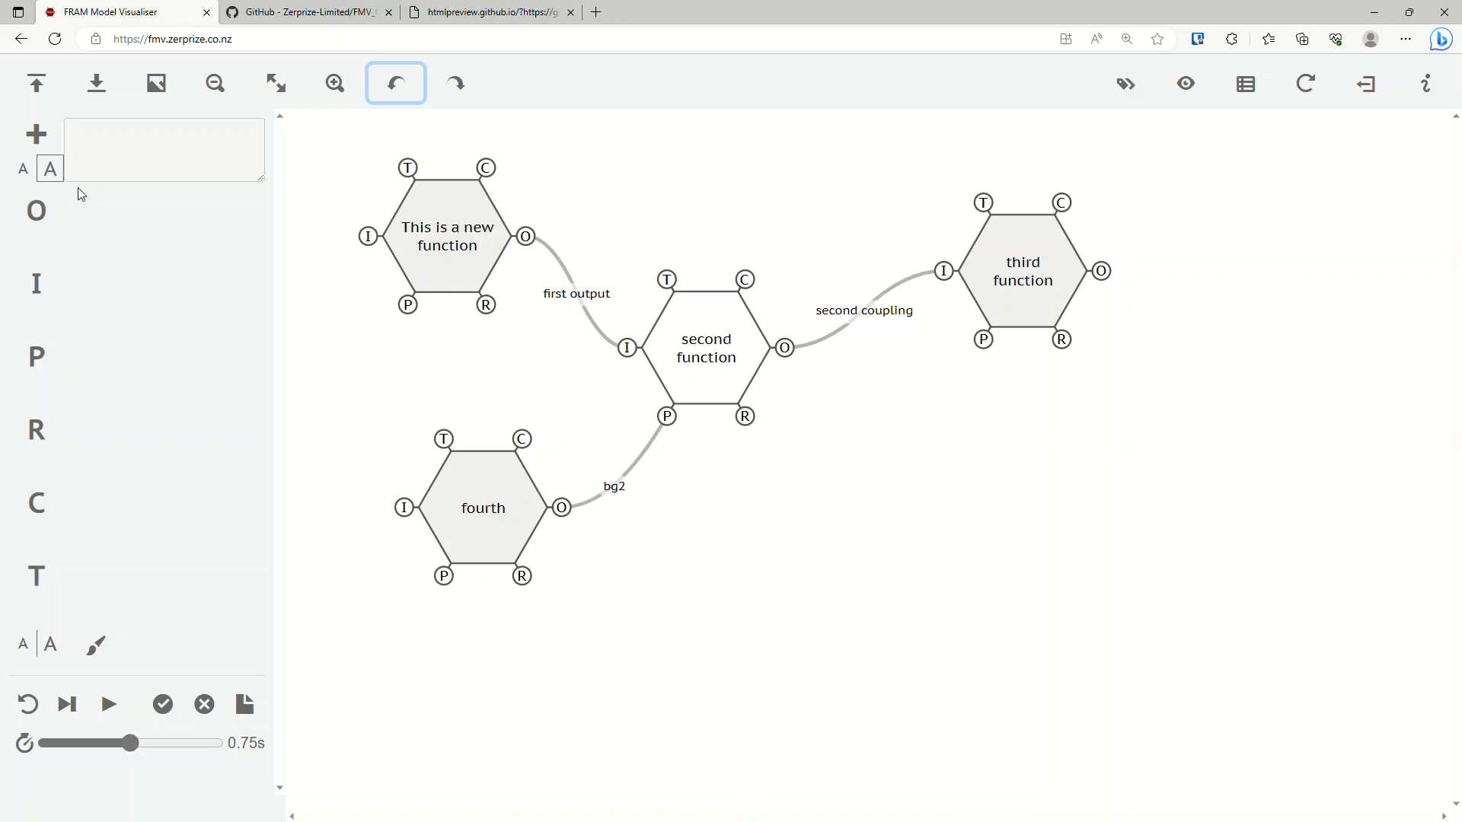
Reduce and enlarge the text size of the function names in a few increments to compare sizes.
left_click(29, 177)
left_click(29, 177)
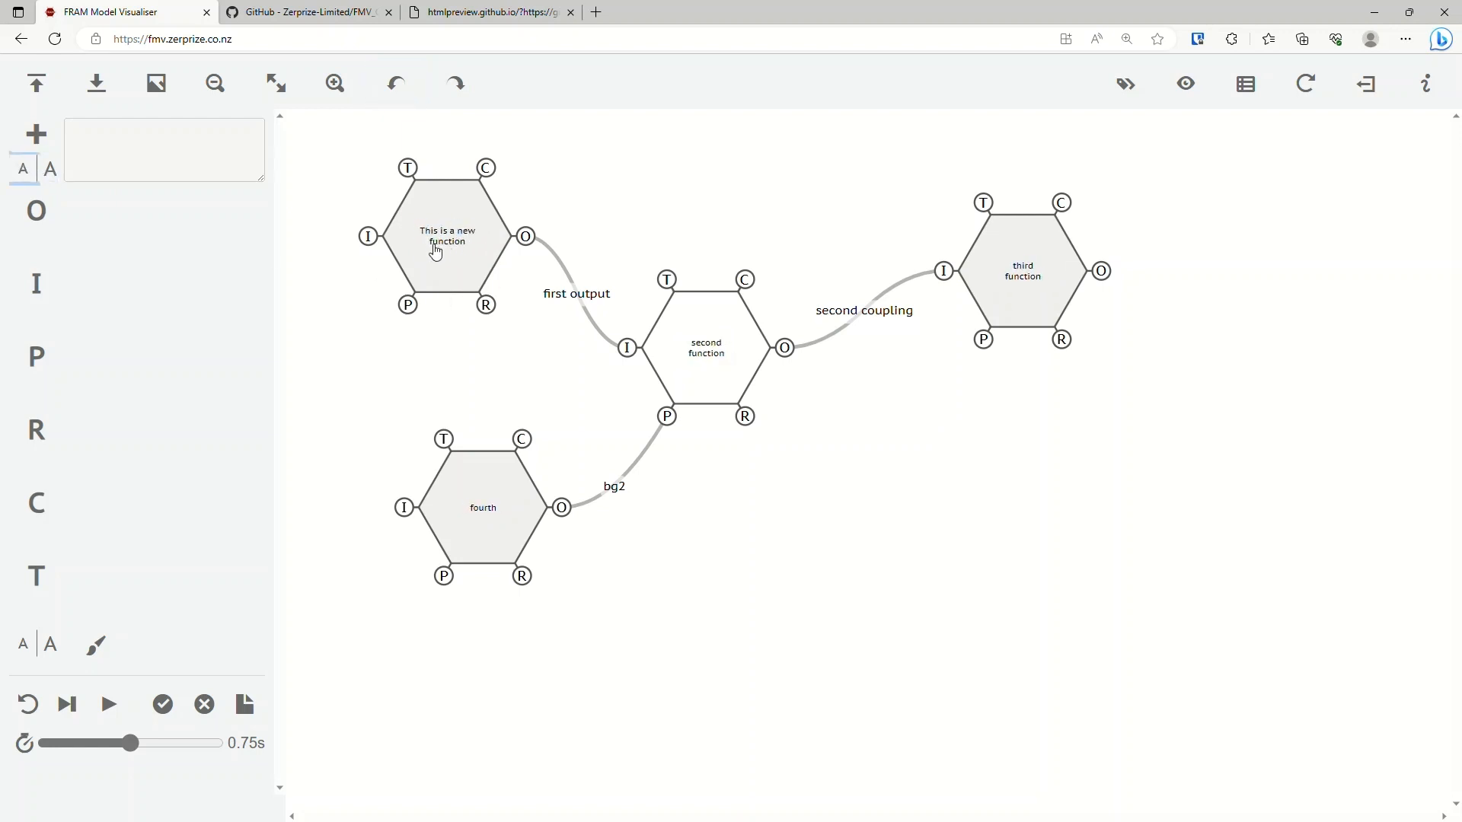
left_click(50, 170)
left_click(56, 171)
left_click(56, 170)
left_click(56, 171)
left_click(31, 169)
left_click(31, 170)
left_click(31, 170)
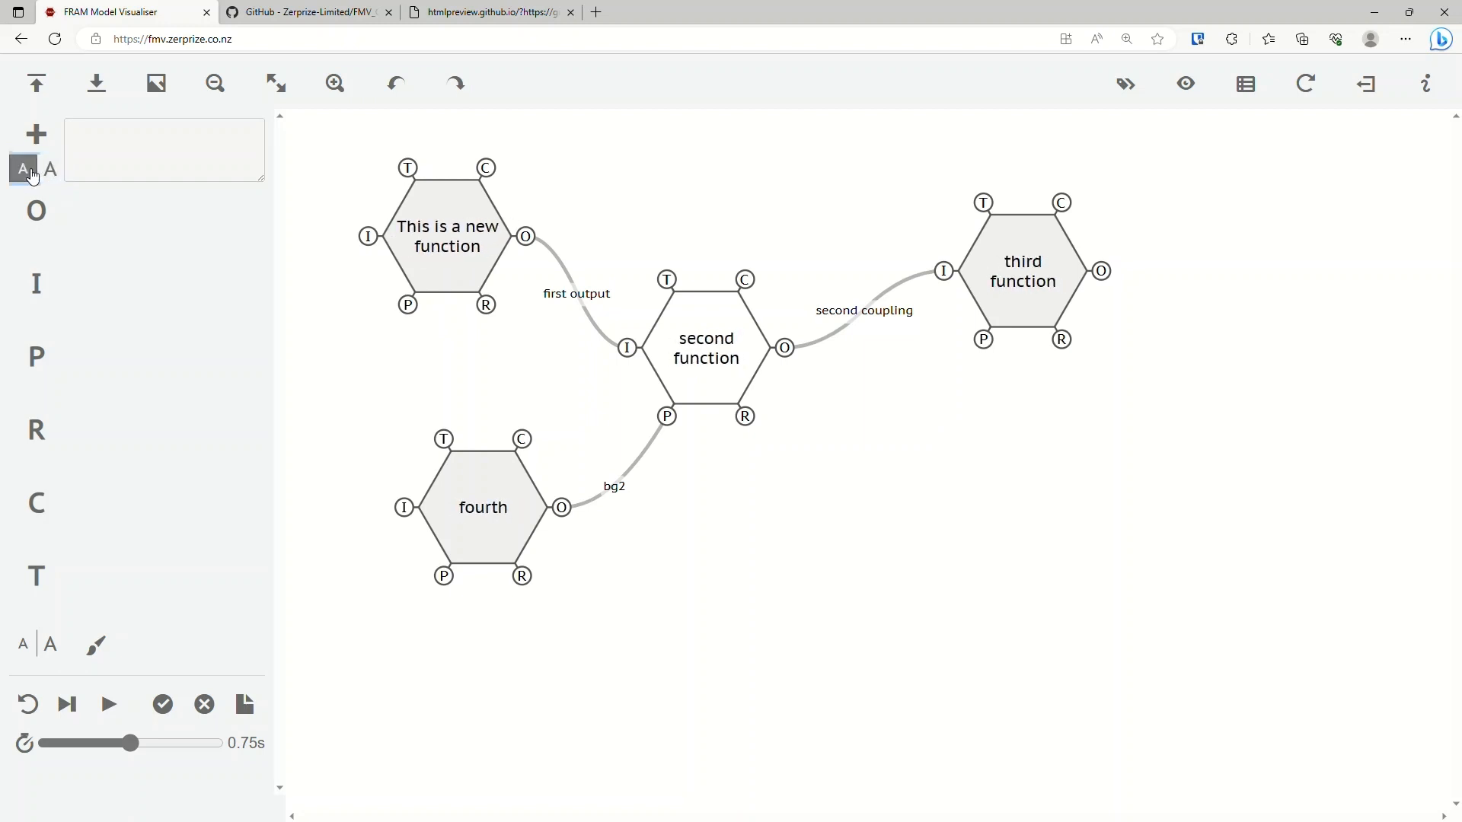
Enlarge the function names beyond the width of their hexagons, and return them to their original text size.
left_click(45, 175)
left_click(43, 179)
left_click(41, 181)
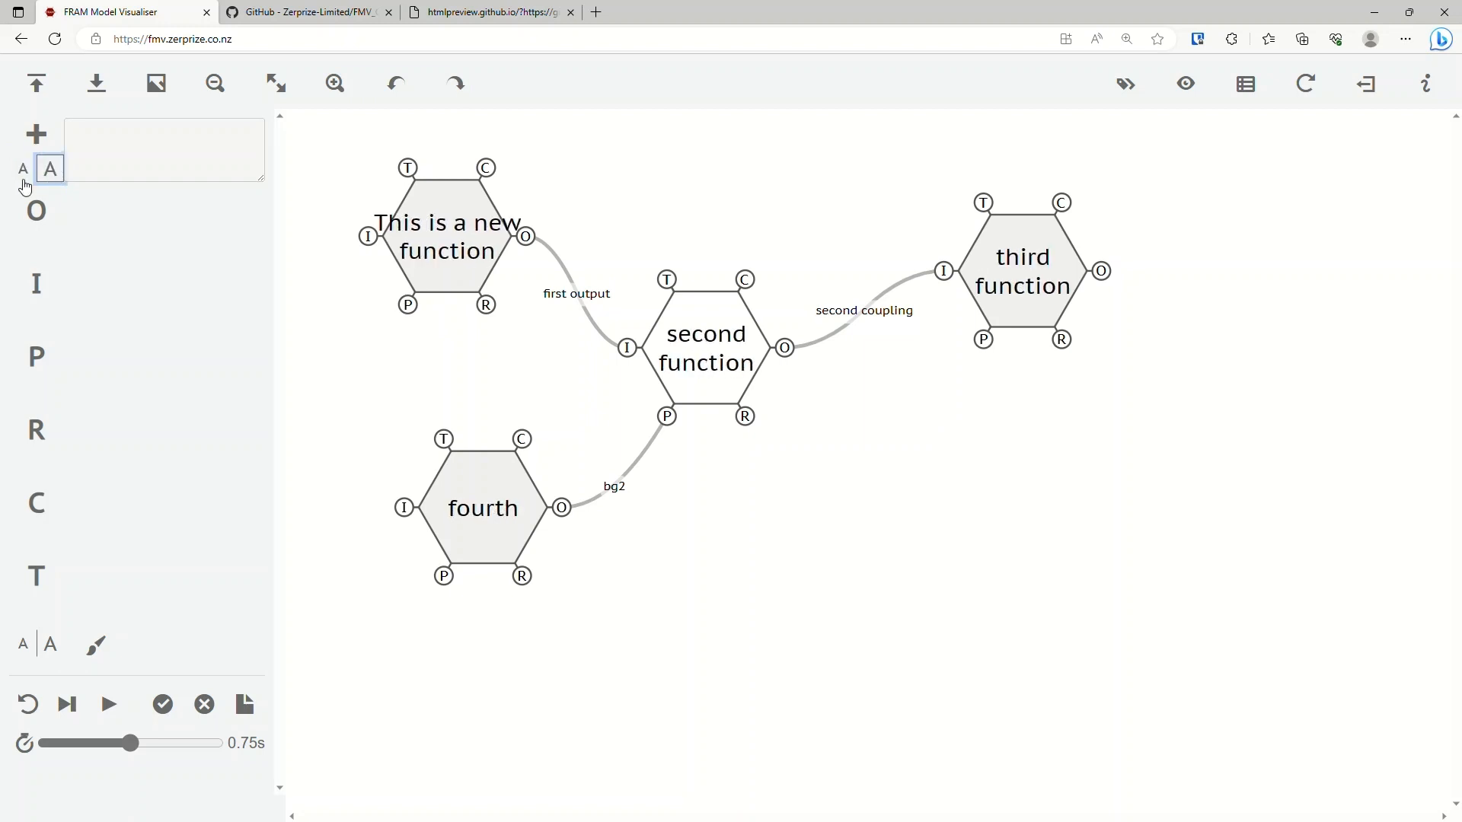
left_click(24, 169)
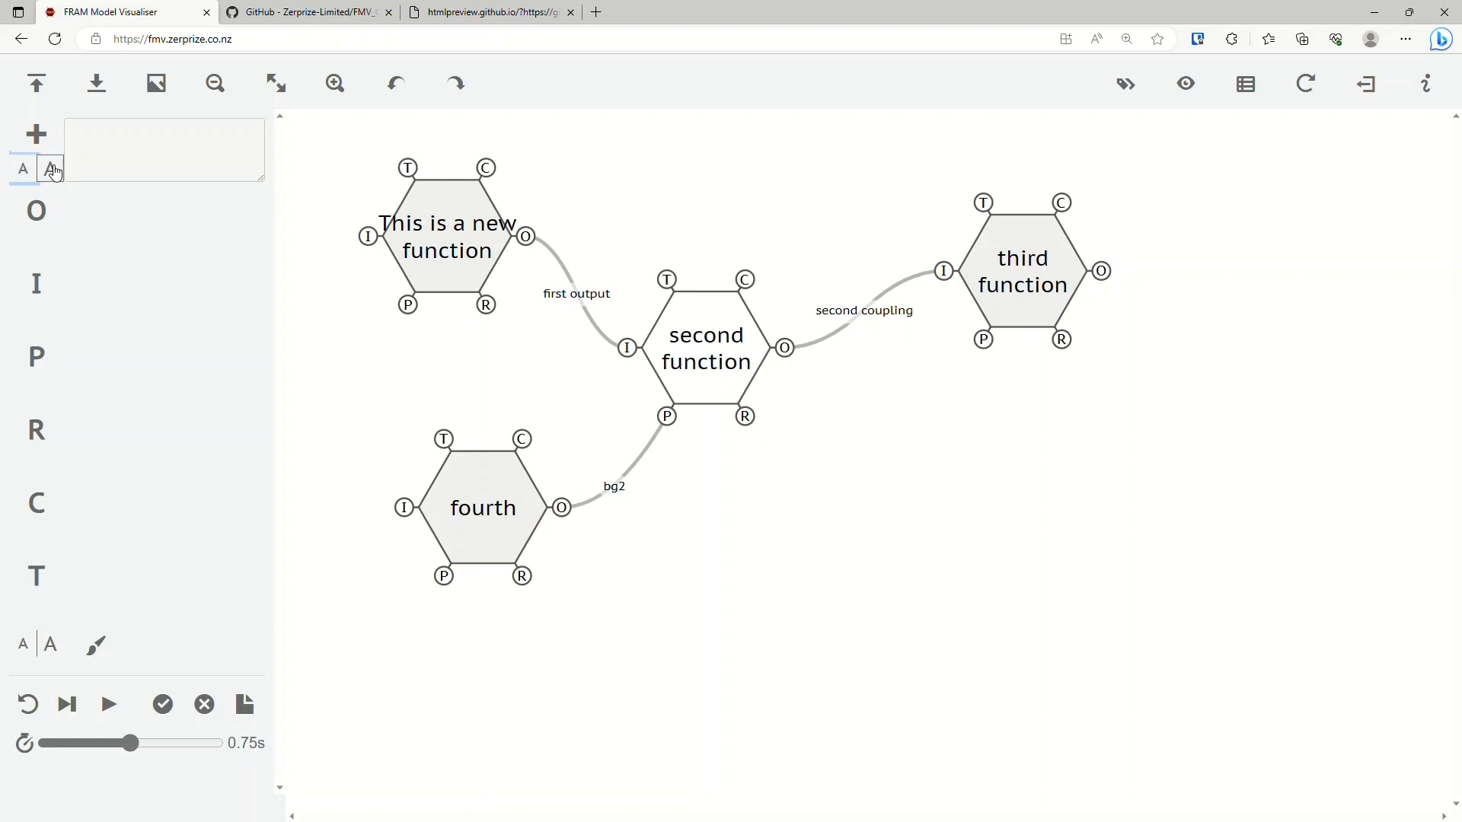
key("ctrl+z")
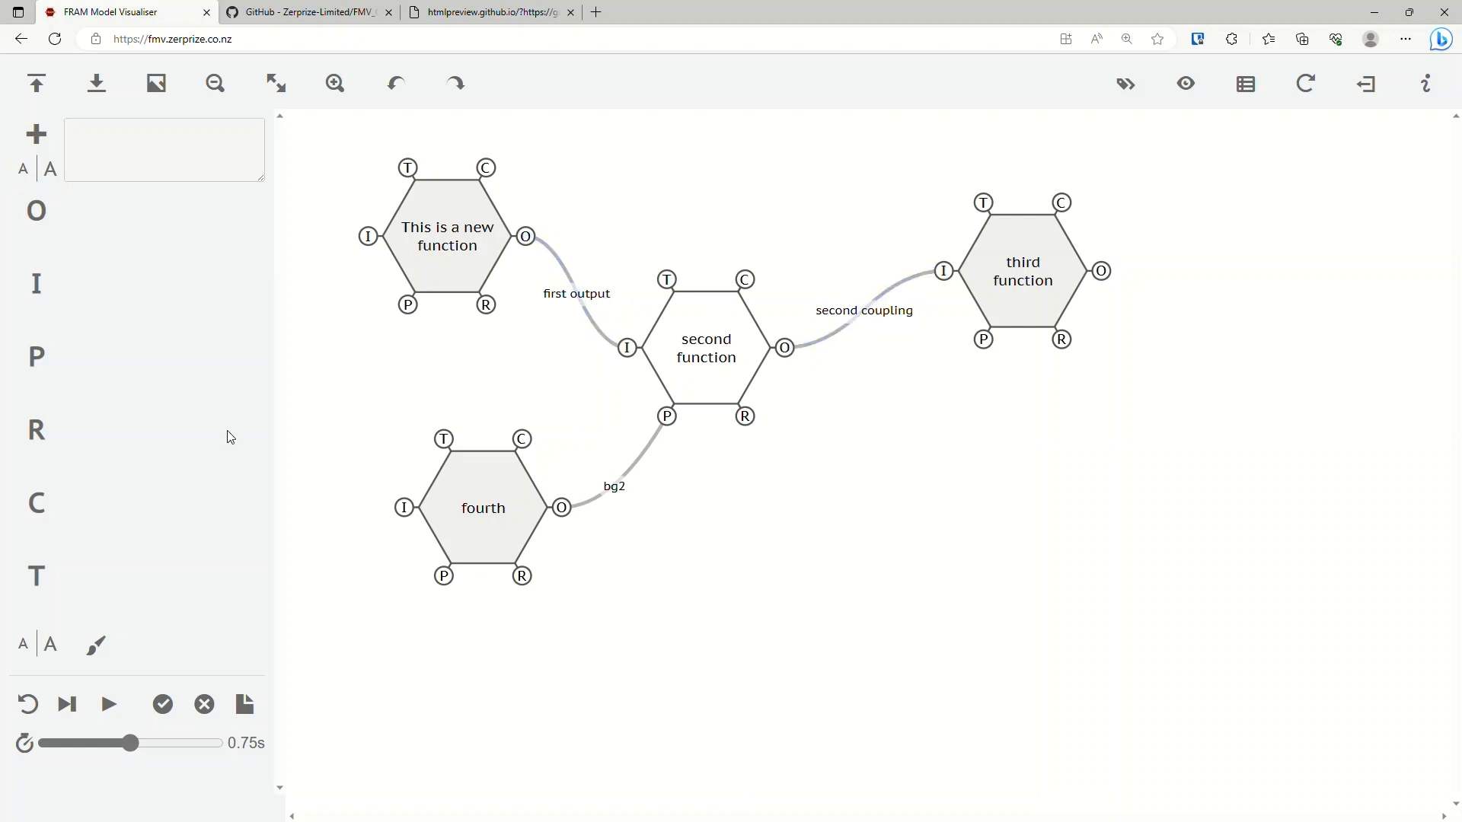
Enlarge the coupling label text in several increments, and reduce it back to its original size.
left_click(50, 648)
left_click(50, 650)
left_click(51, 649)
left_click(50, 650)
left_click(51, 650)
left_click(50, 649)
left_click(50, 649)
double_click(50, 649)
left_click(51, 649)
left_click(50, 649)
left_click(26, 648)
left_click(25, 648)
left_click(28, 648)
left_click(28, 648)
left_click(28, 648)
left_click(28, 648)
left_click(29, 651)
left_click(31, 651)
Apply the red colour from the palette to the second function.
left_click(102, 652)
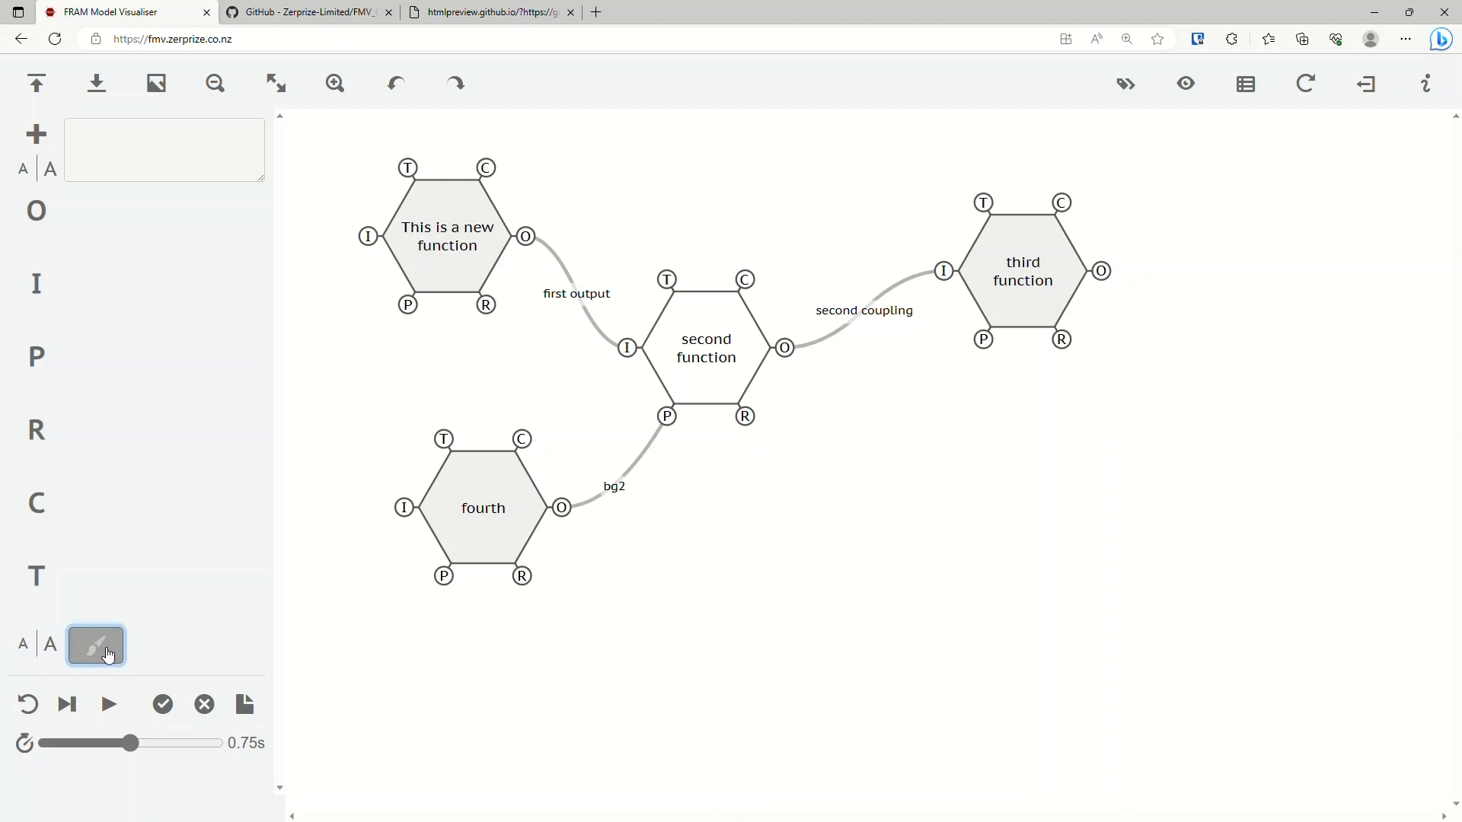
left_click(703, 354)
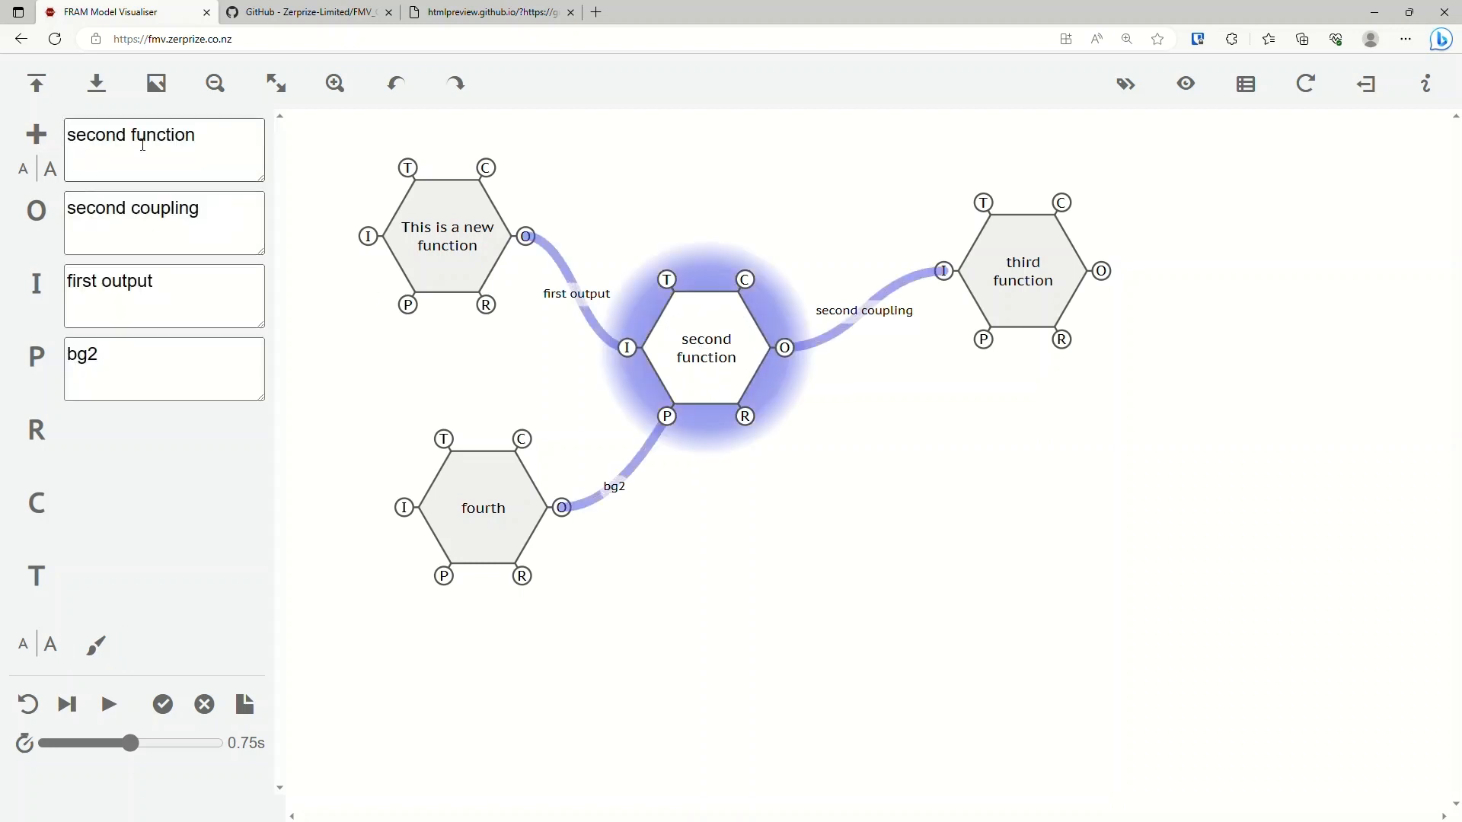
left_click(76, 222)
left_click(86, 375)
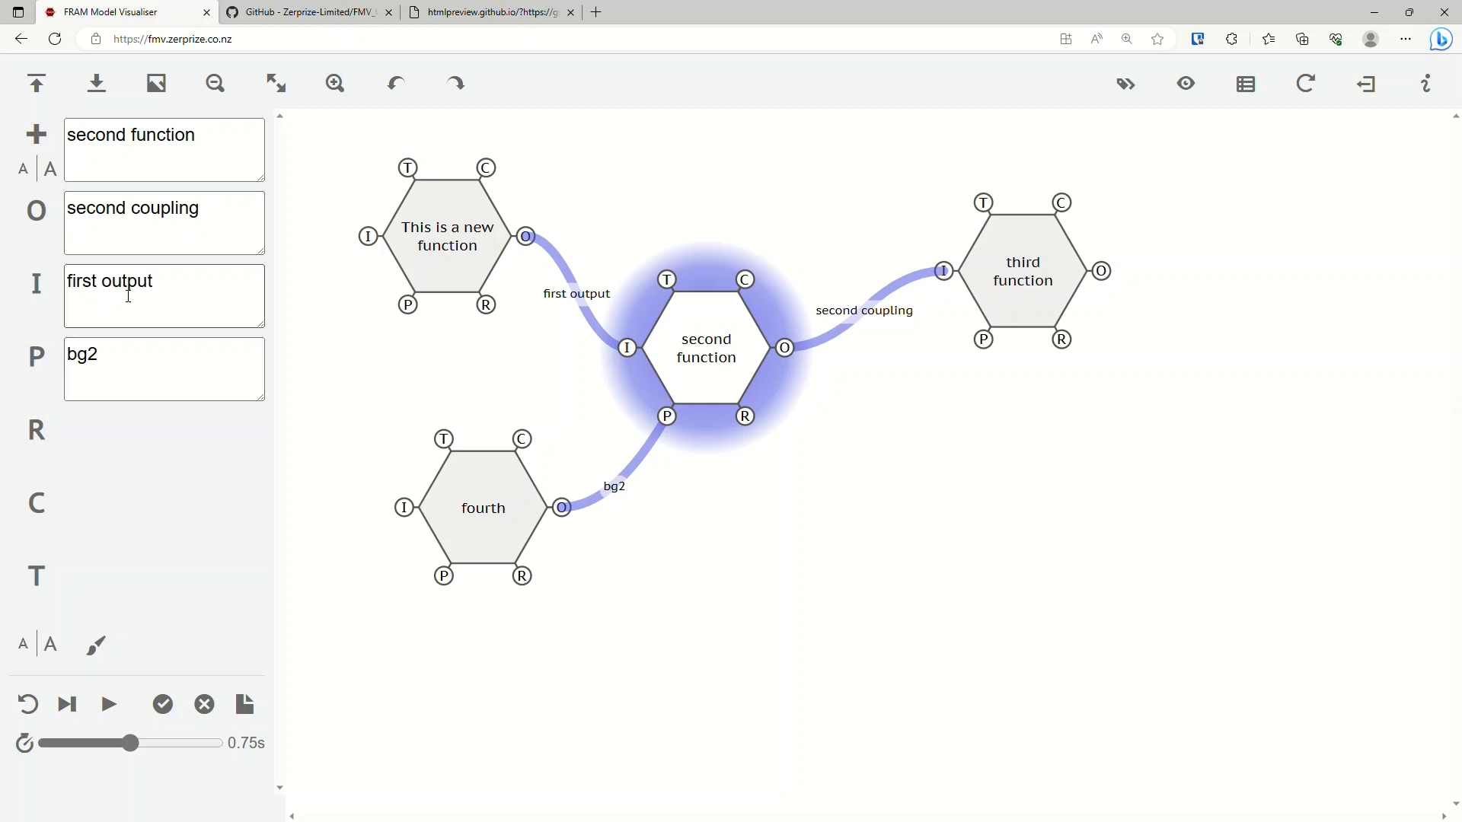
left_click(99, 659)
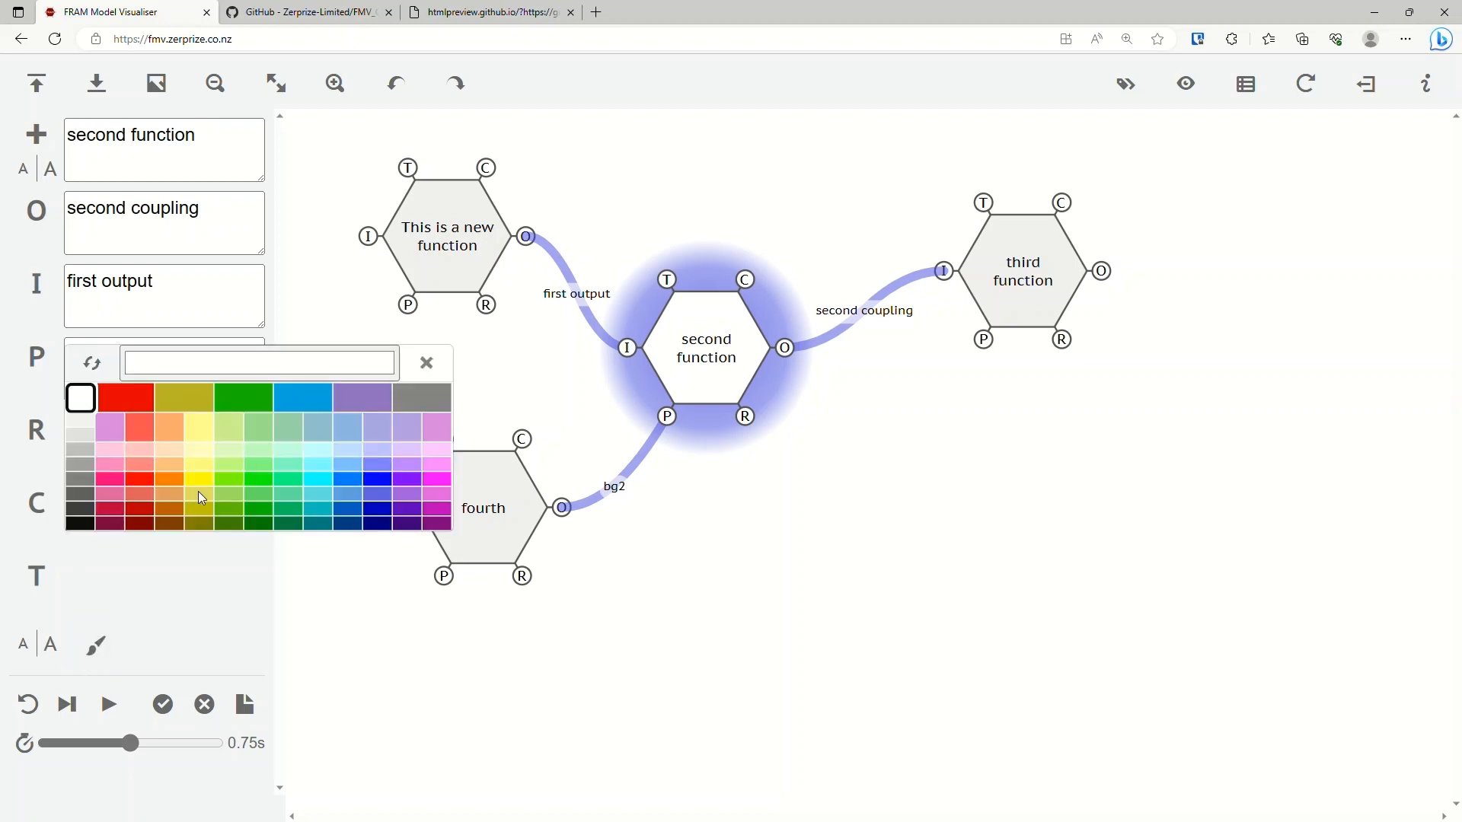
left_click(134, 399)
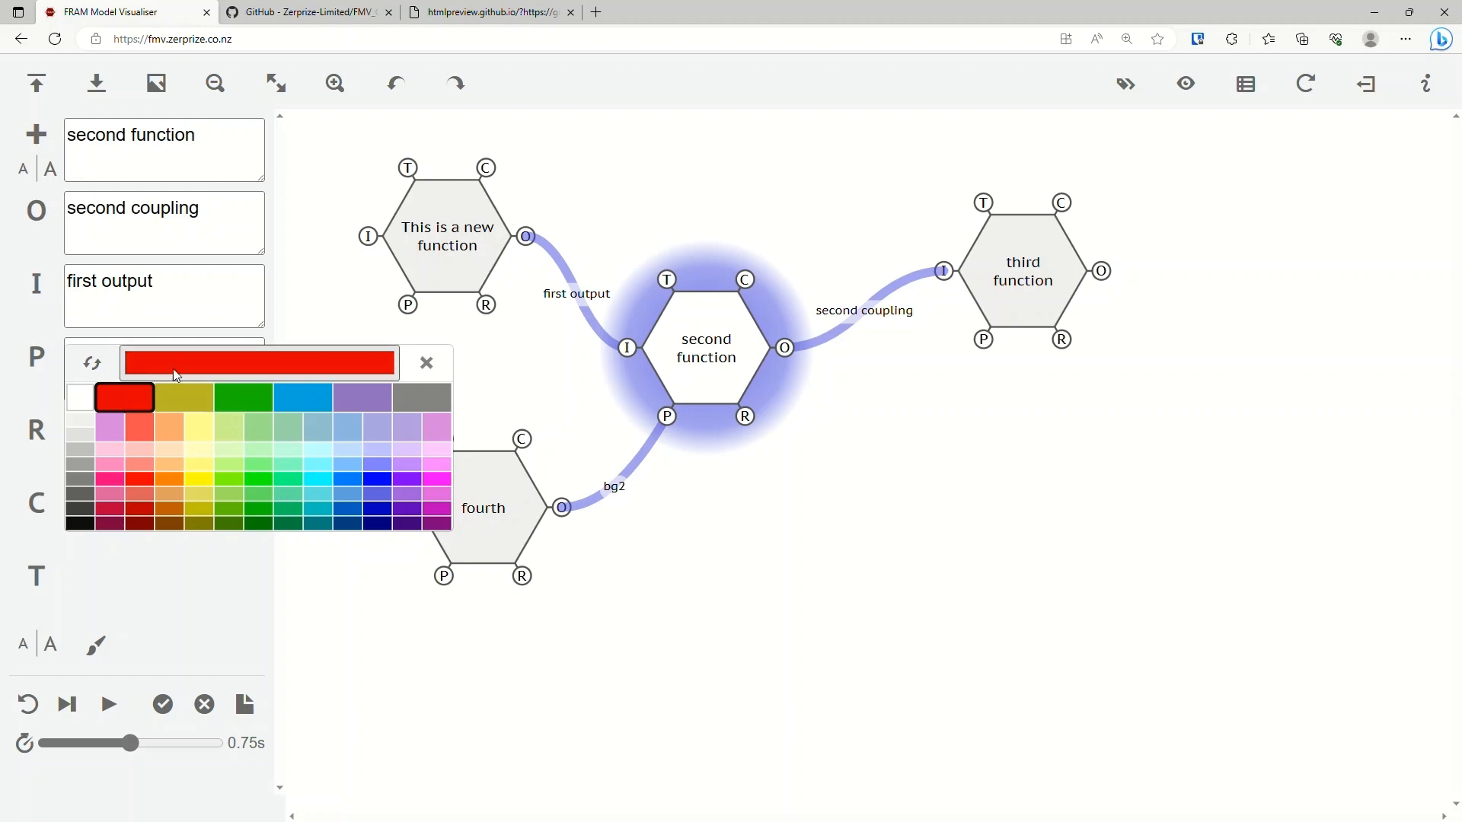
left_click(527, 390)
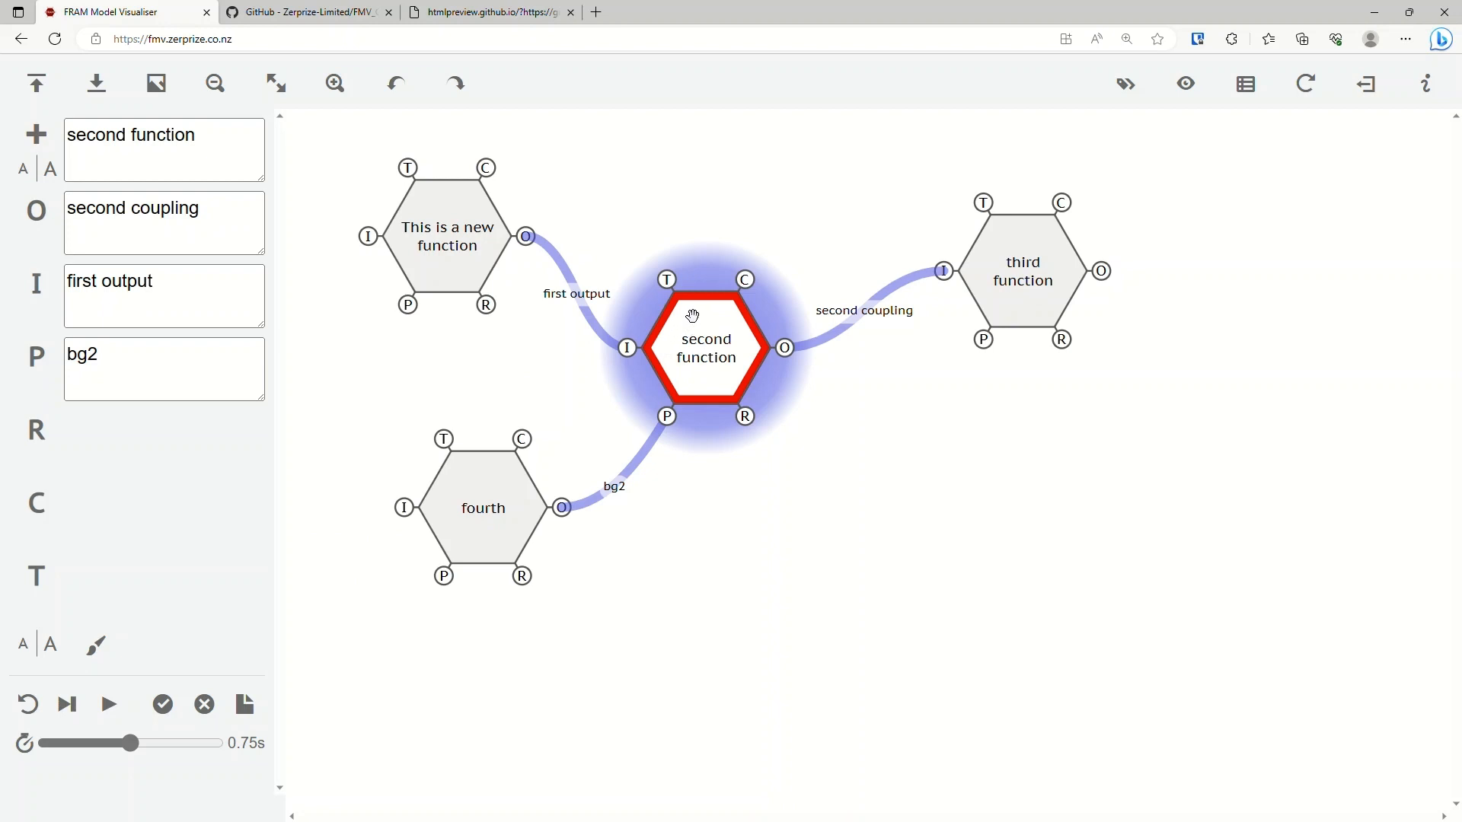
Apply a bright blue colour from the palette to the third function.
left_click(1020, 268)
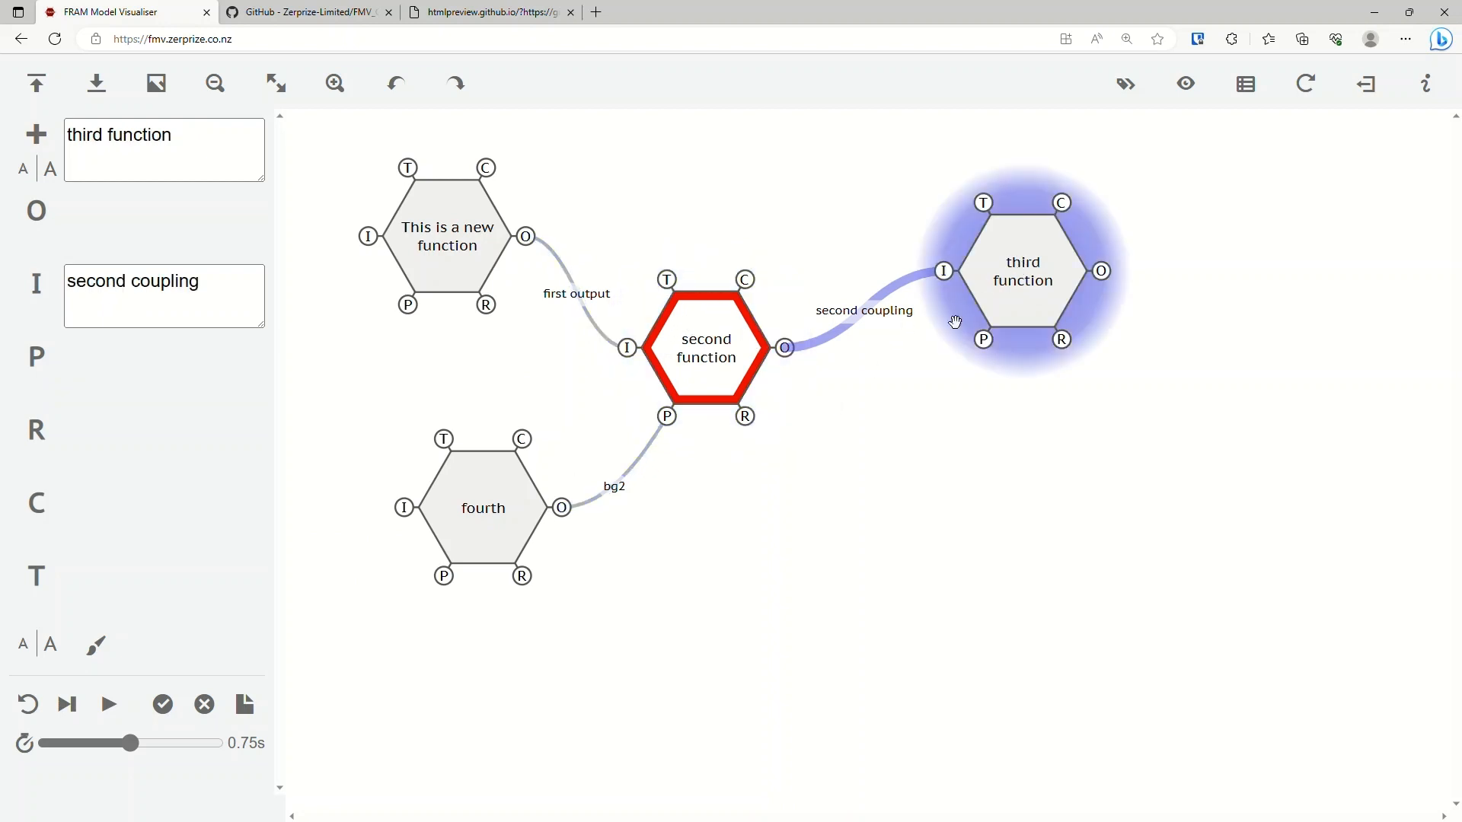
left_click(107, 660)
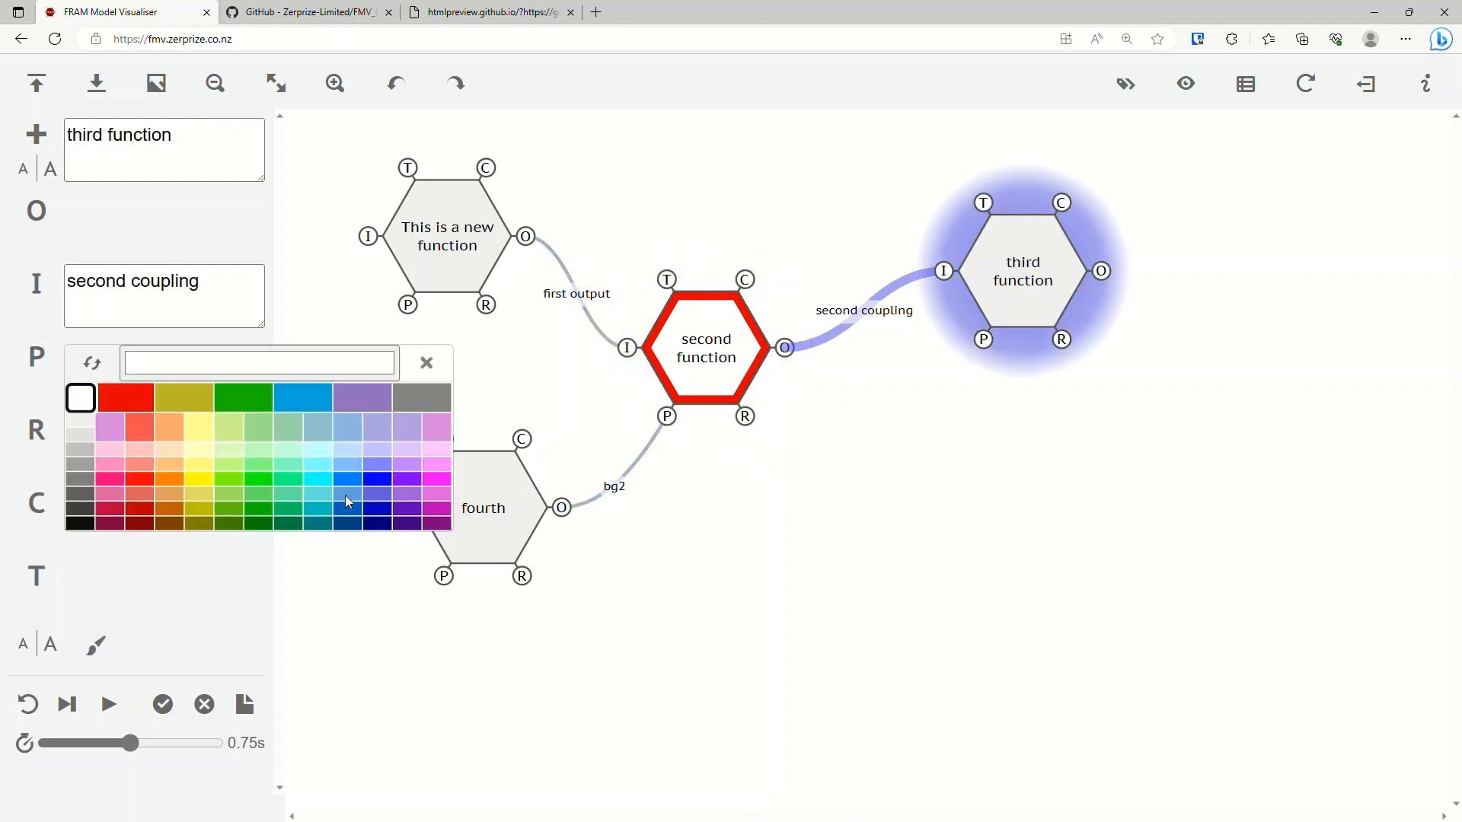
left_click(349, 480)
left_click(831, 506)
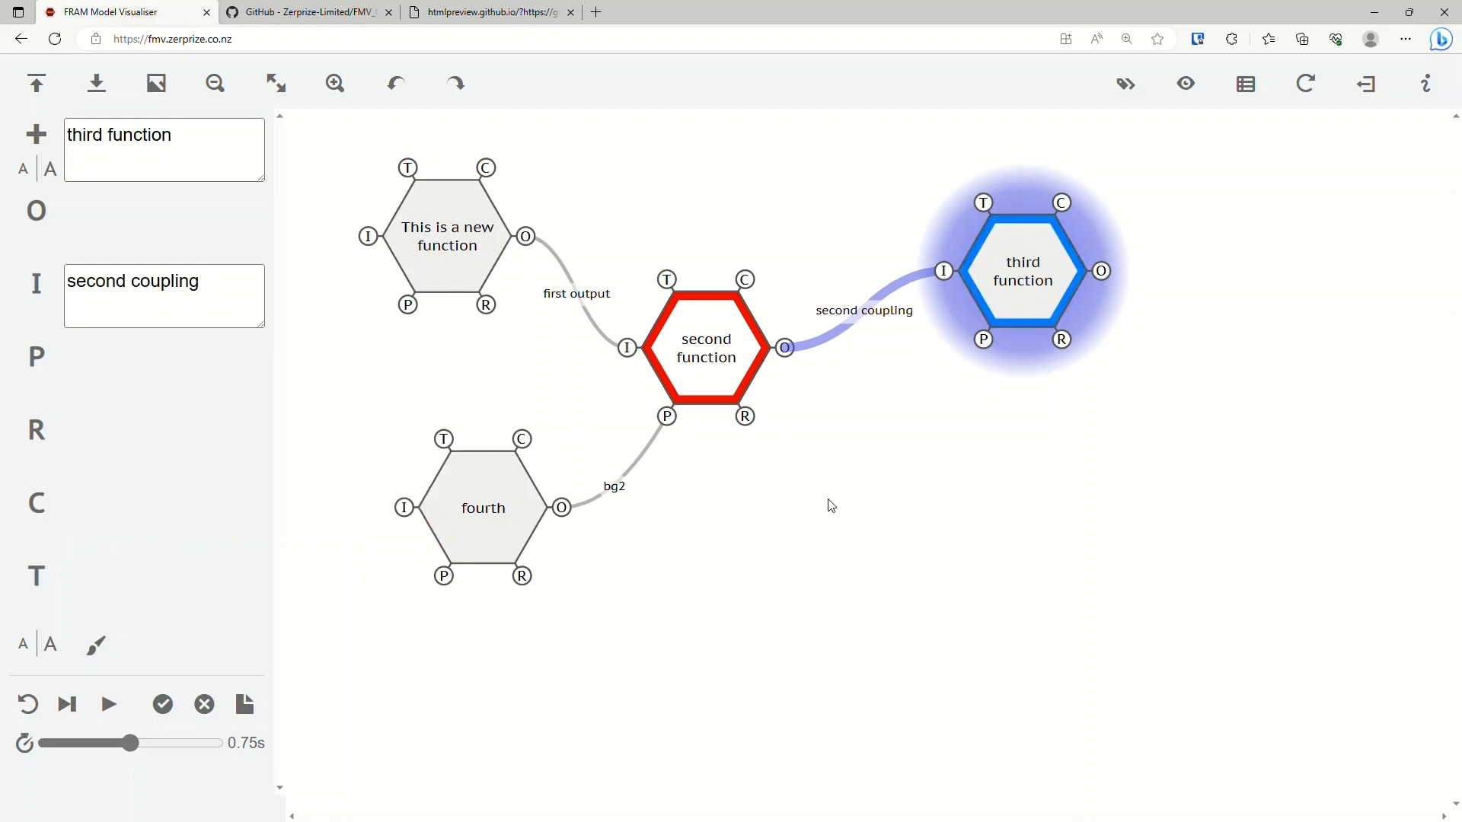
Select the second and third functions in turn, and undo and redo the third function's latest colour change.
left_click(899, 419)
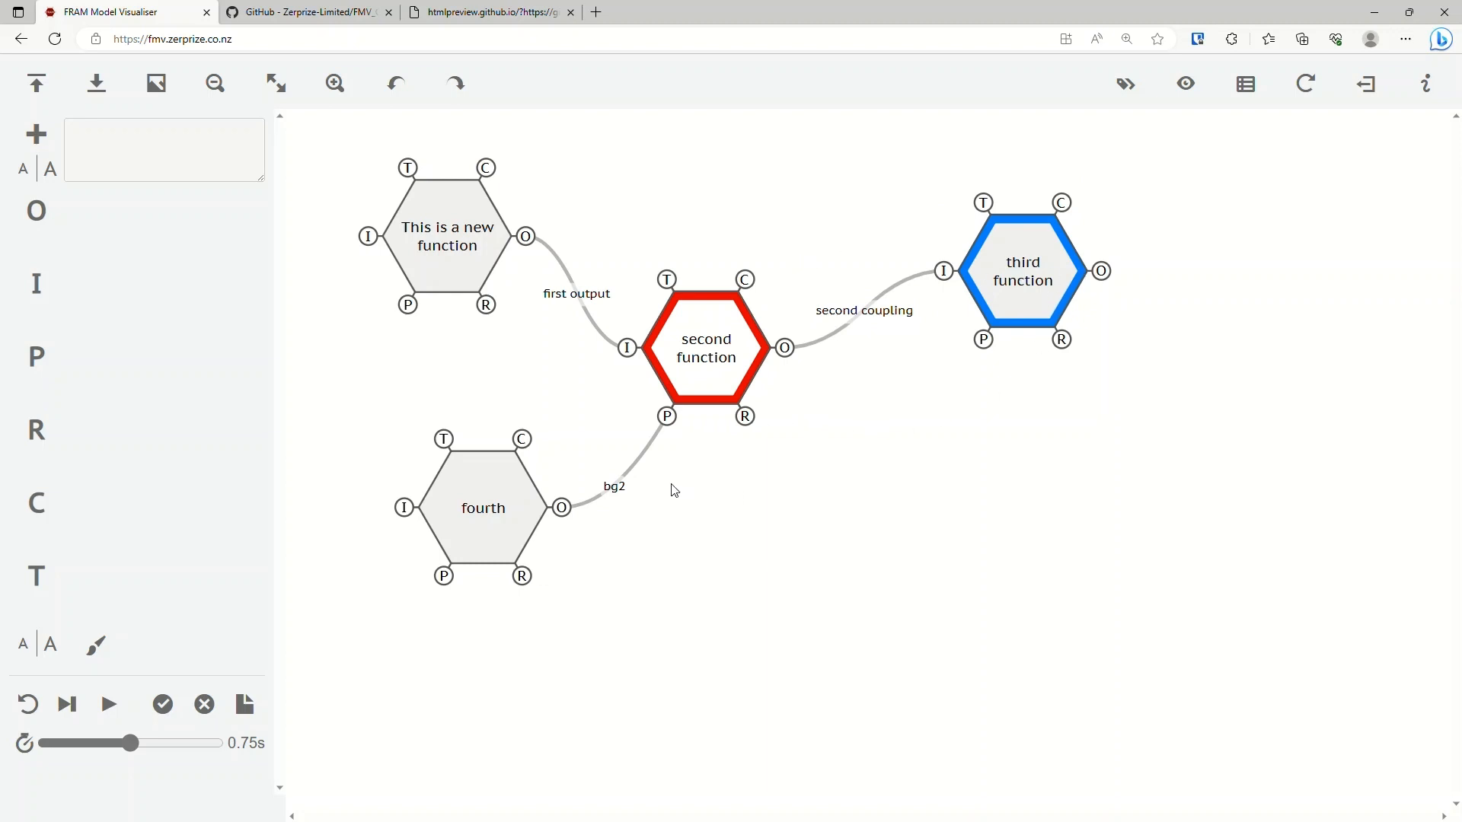
left_click(713, 362)
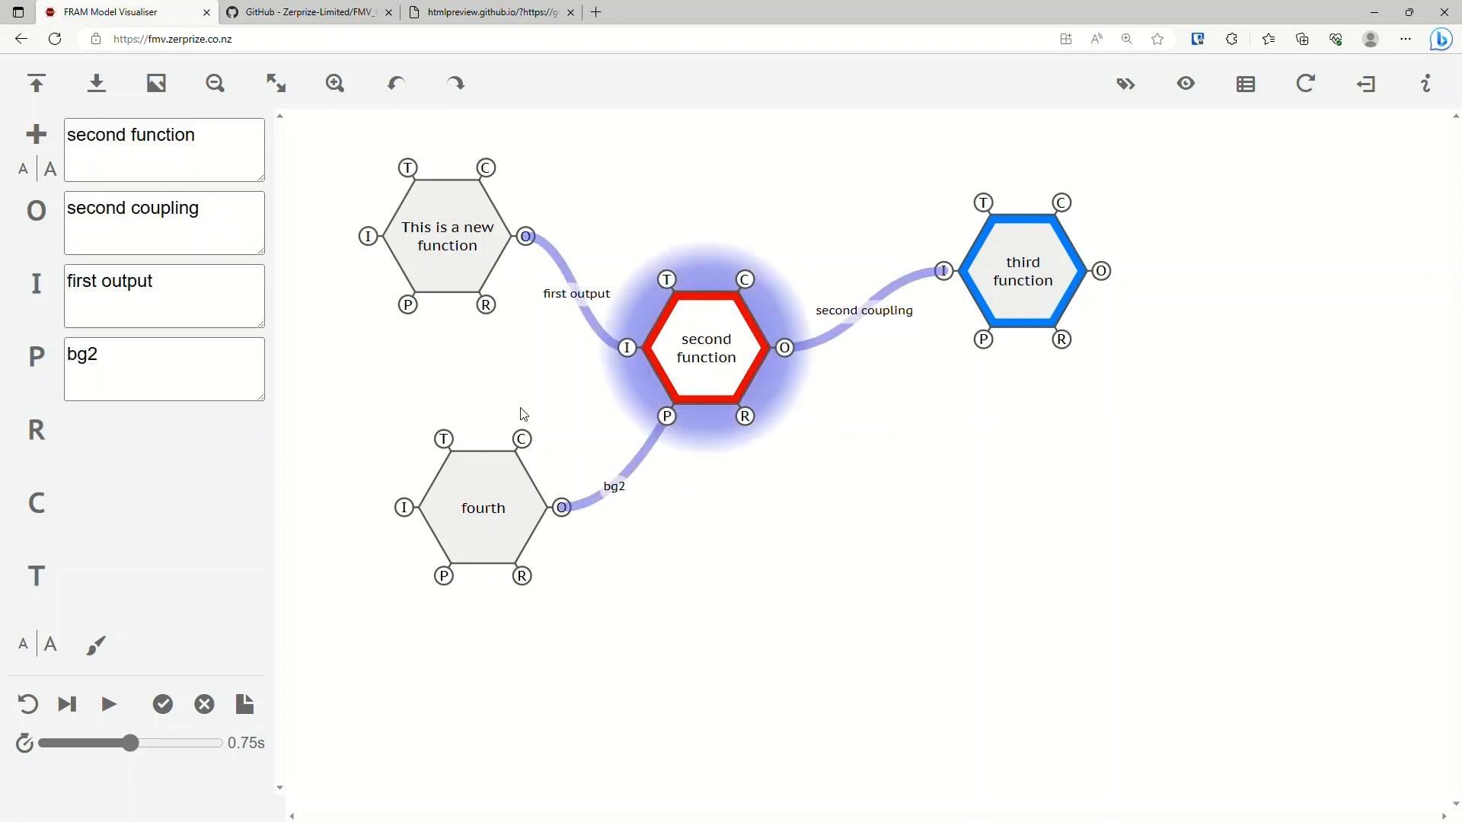
left_click(1016, 286)
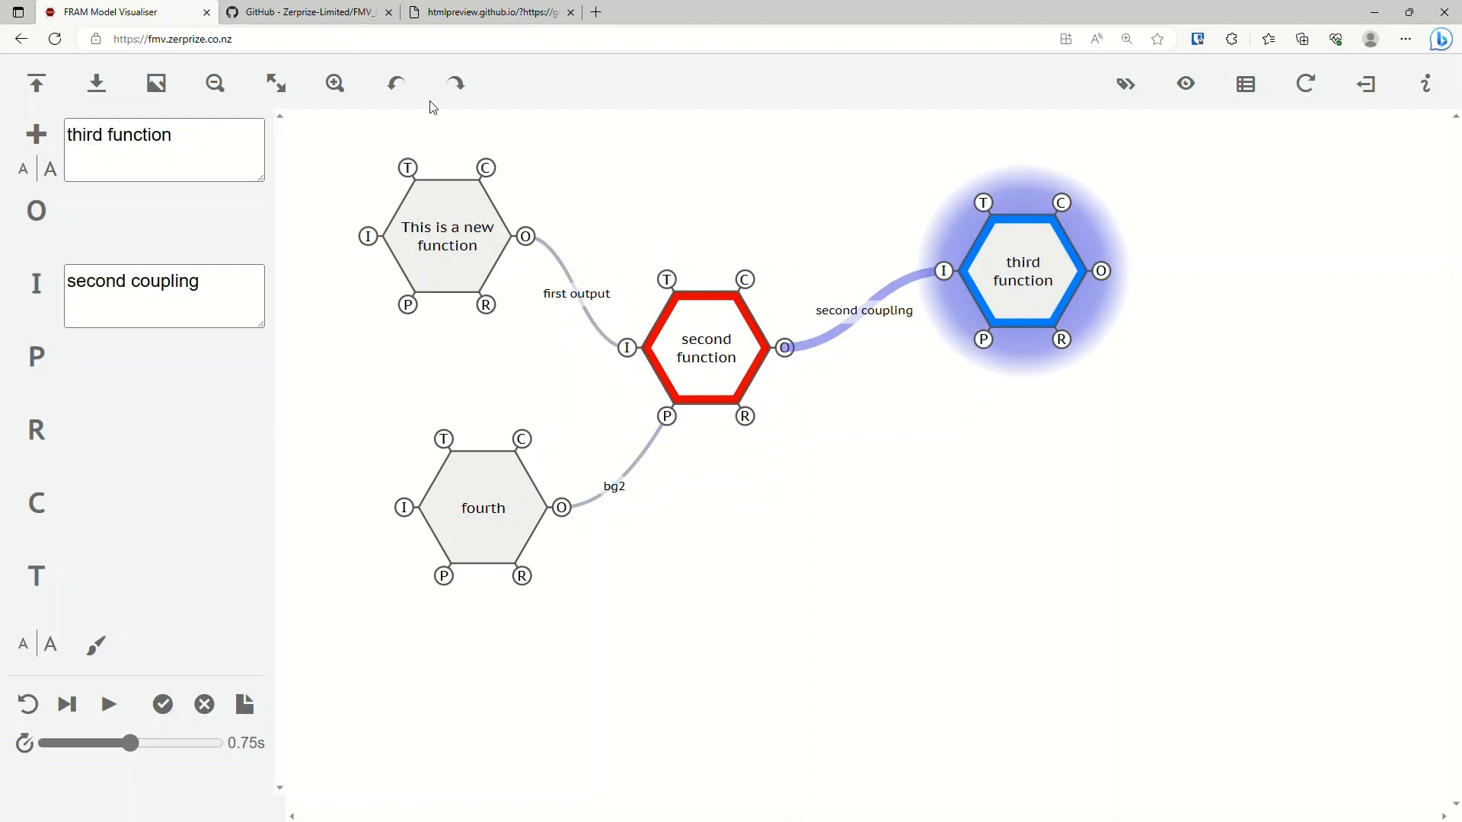
left_click(396, 85)
left_click(460, 97)
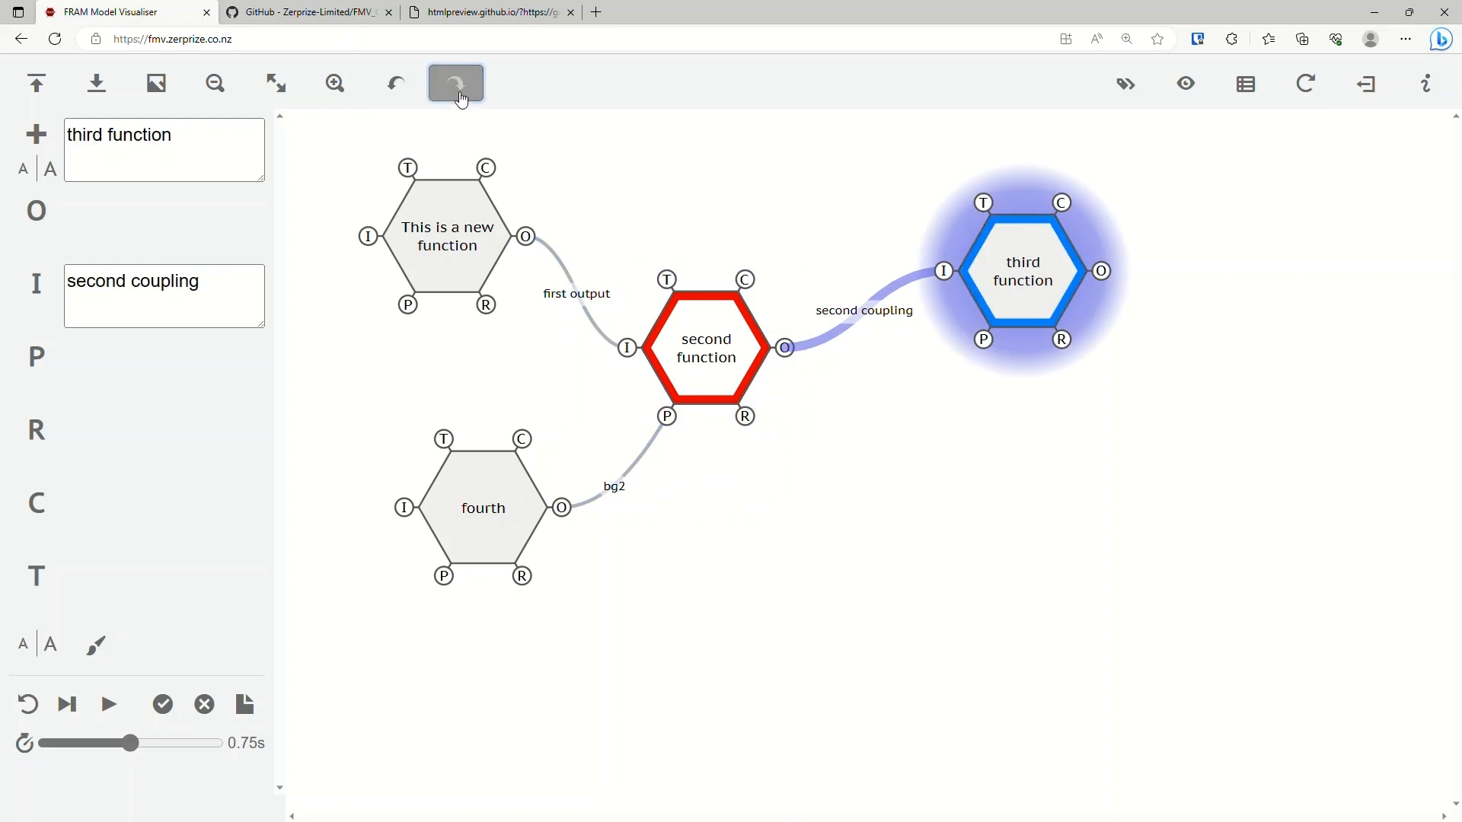
Reset the third function's colour to none and deselect it.
left_click(96, 645)
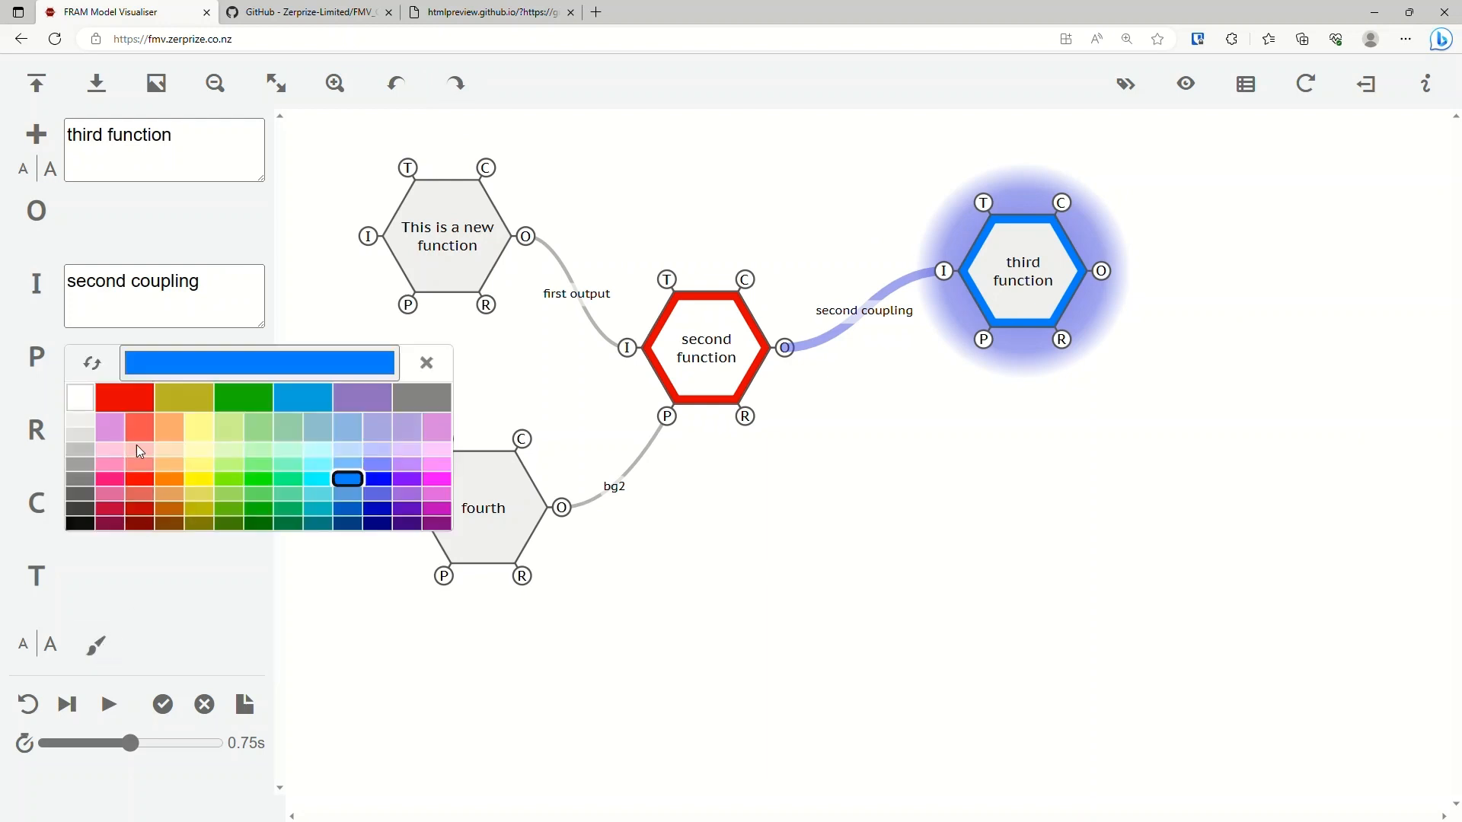
left_click(94, 364)
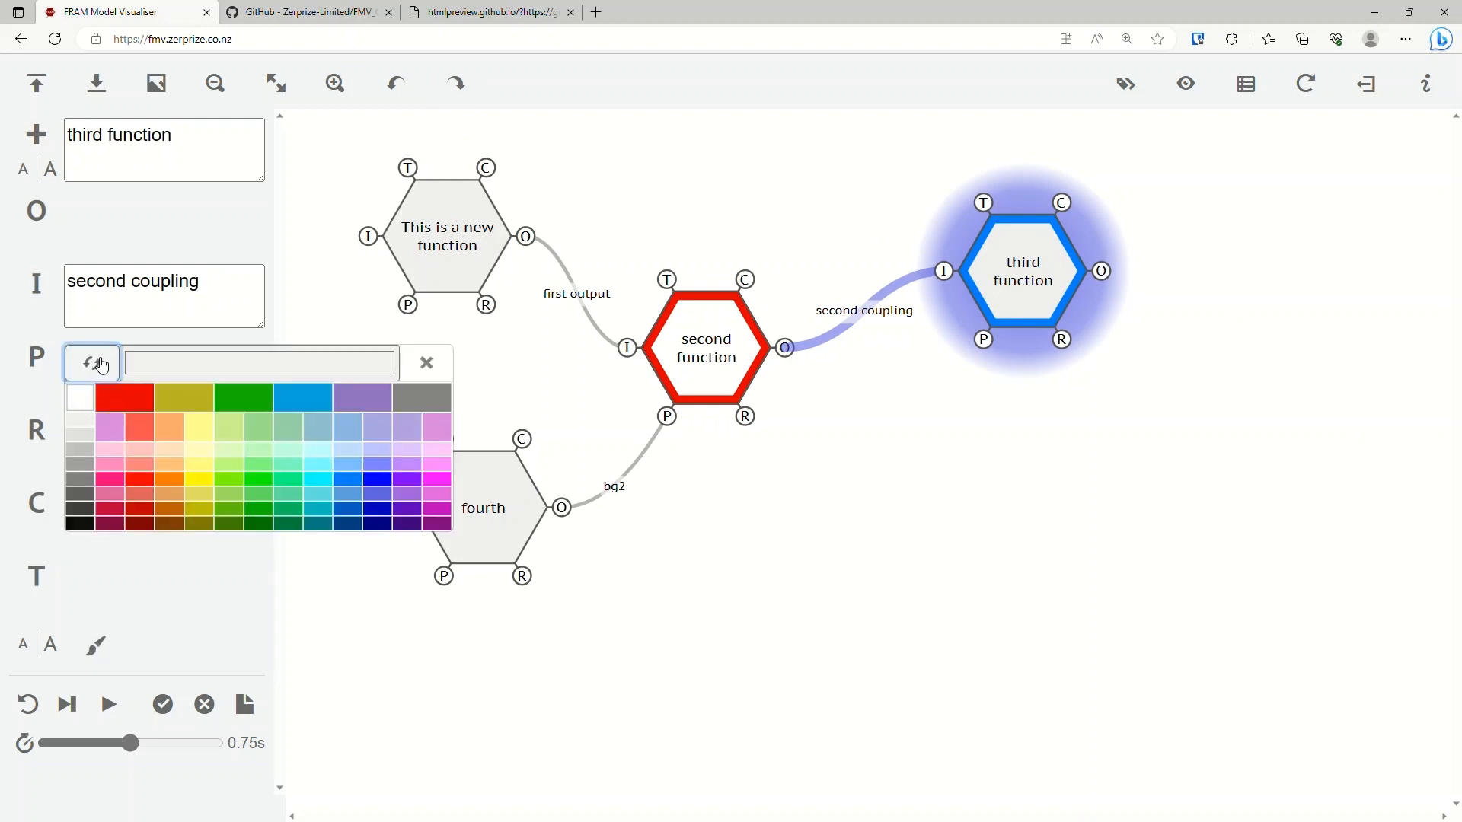
left_click(102, 366)
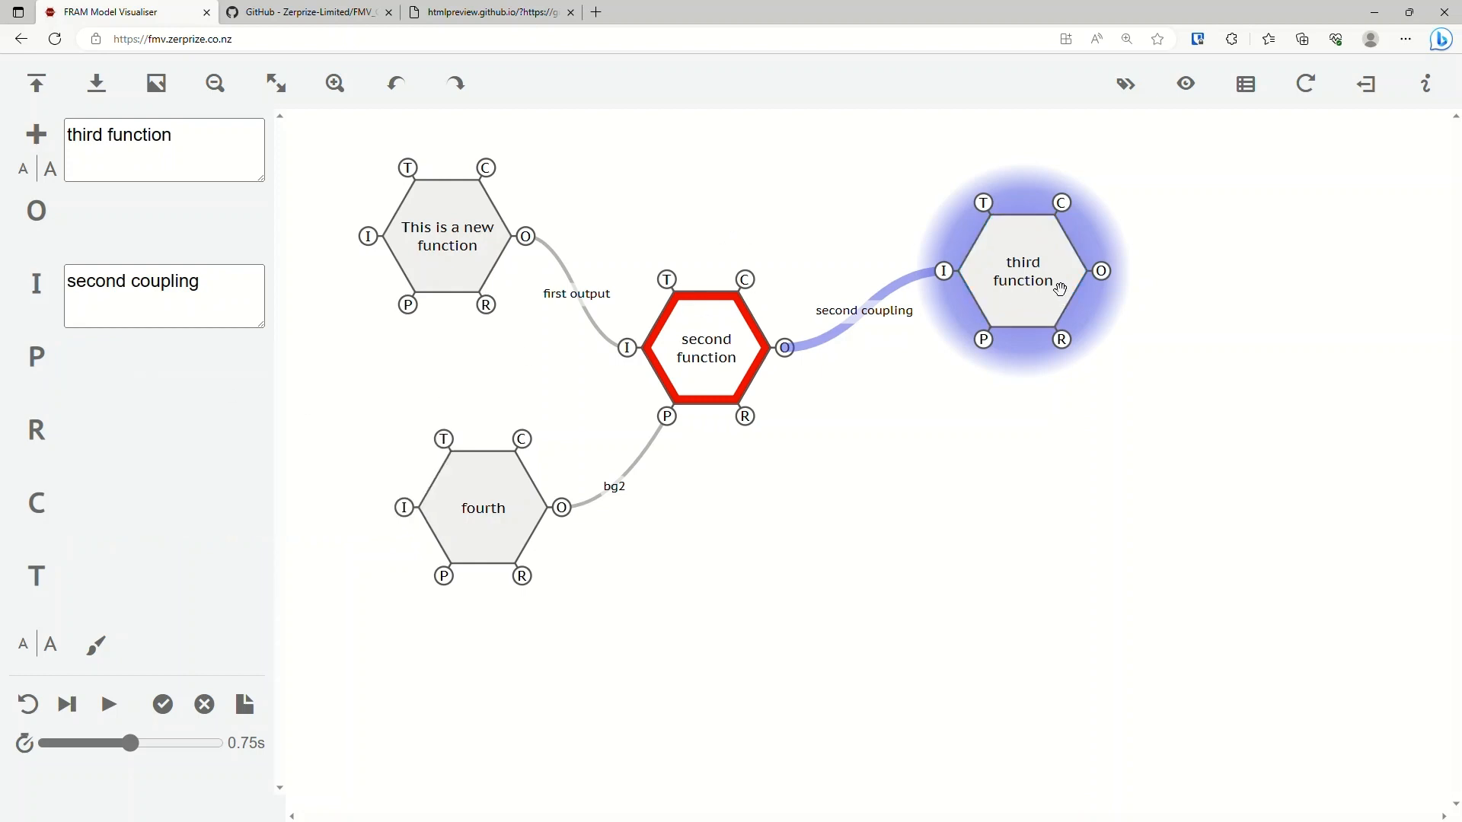
left_click(859, 405)
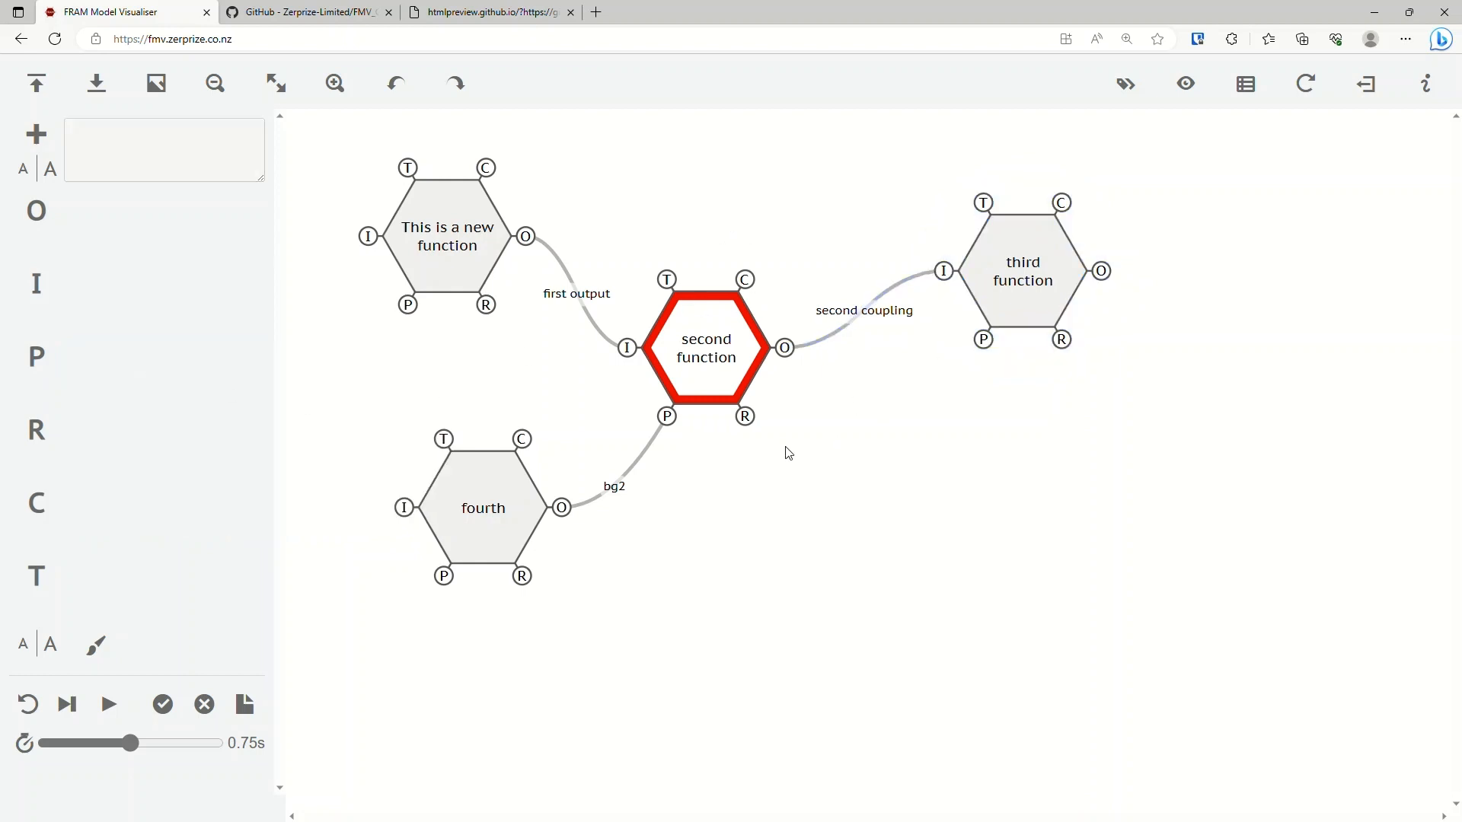
Open the saved render example model containing the FRAM function and fit it to the view.
left_click(1182, 95)
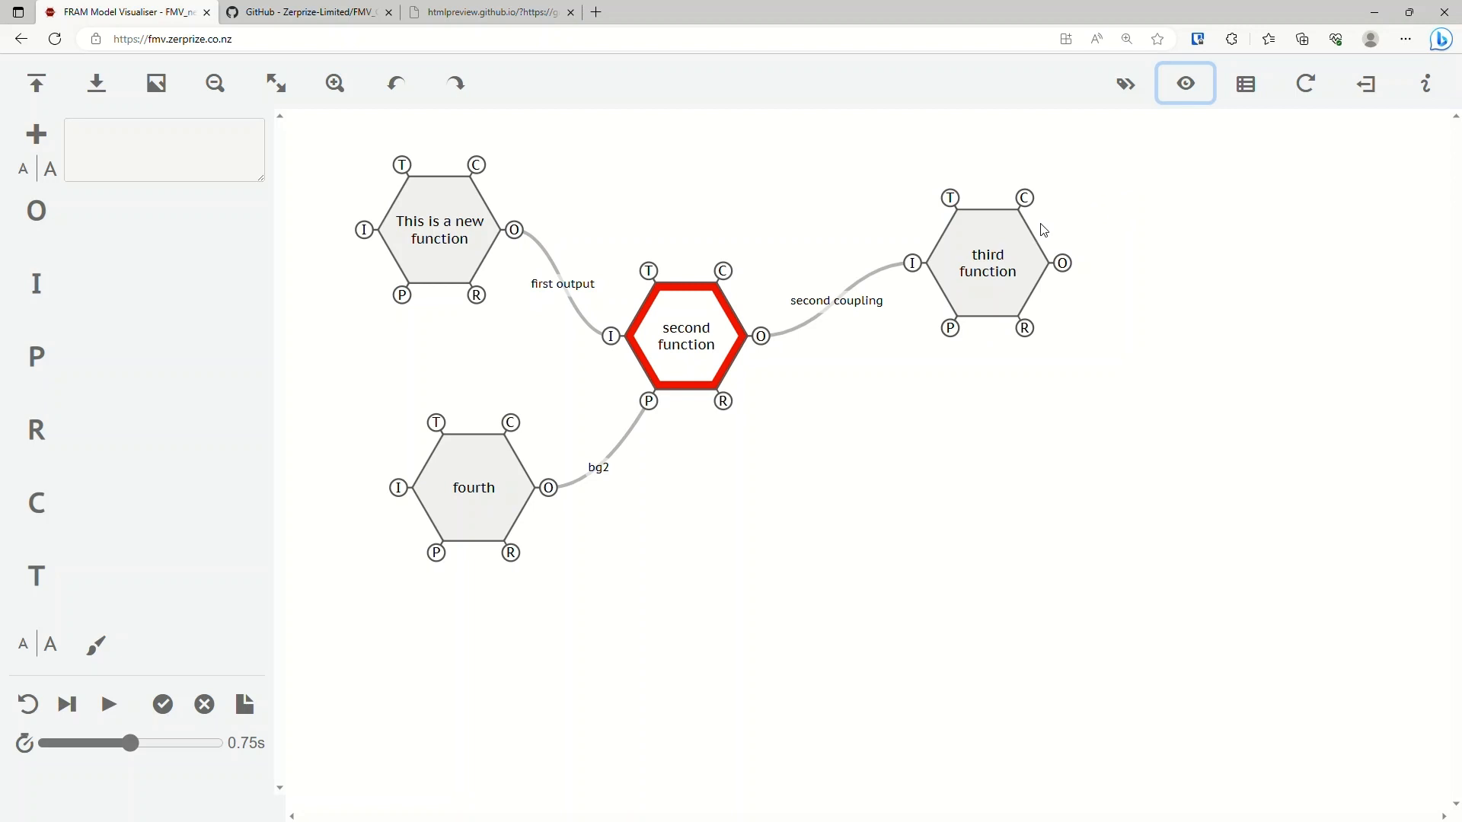
left_click(44, 85)
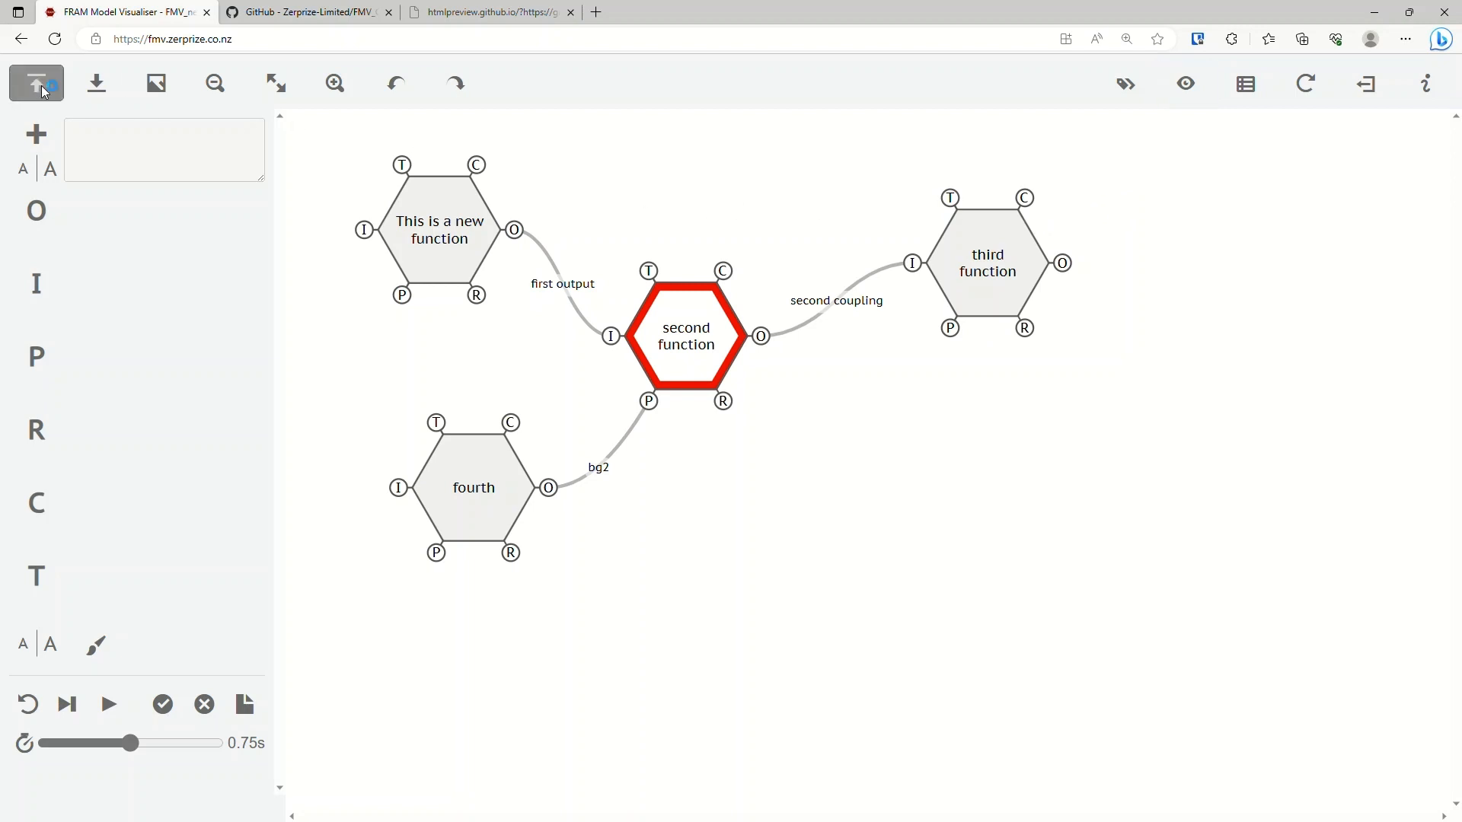
double_click(841, 261)
left_click(285, 89)
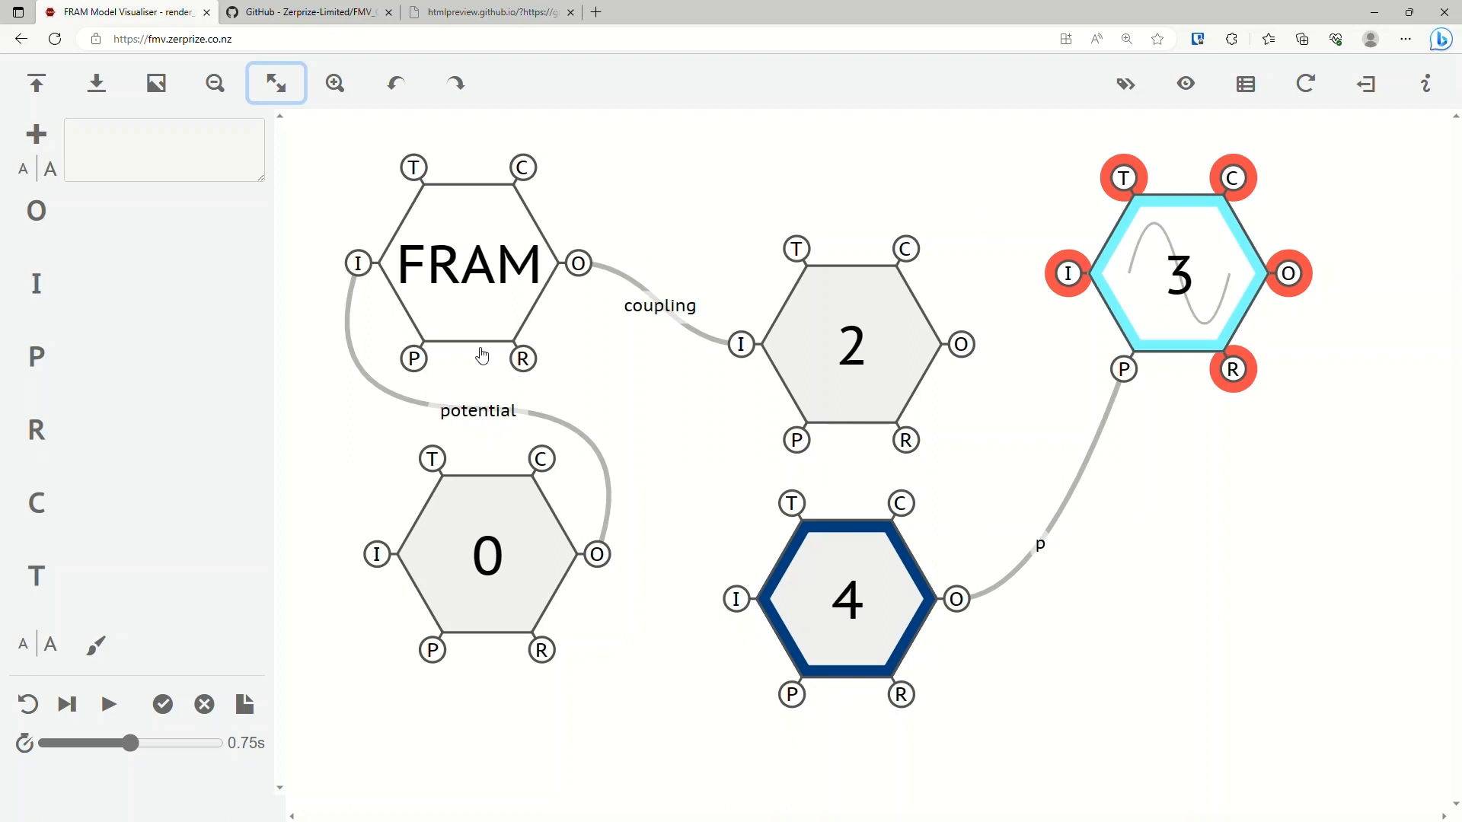
Cycle the model through its alternative display styles to reach the one with the dark background.
left_click(1186, 83)
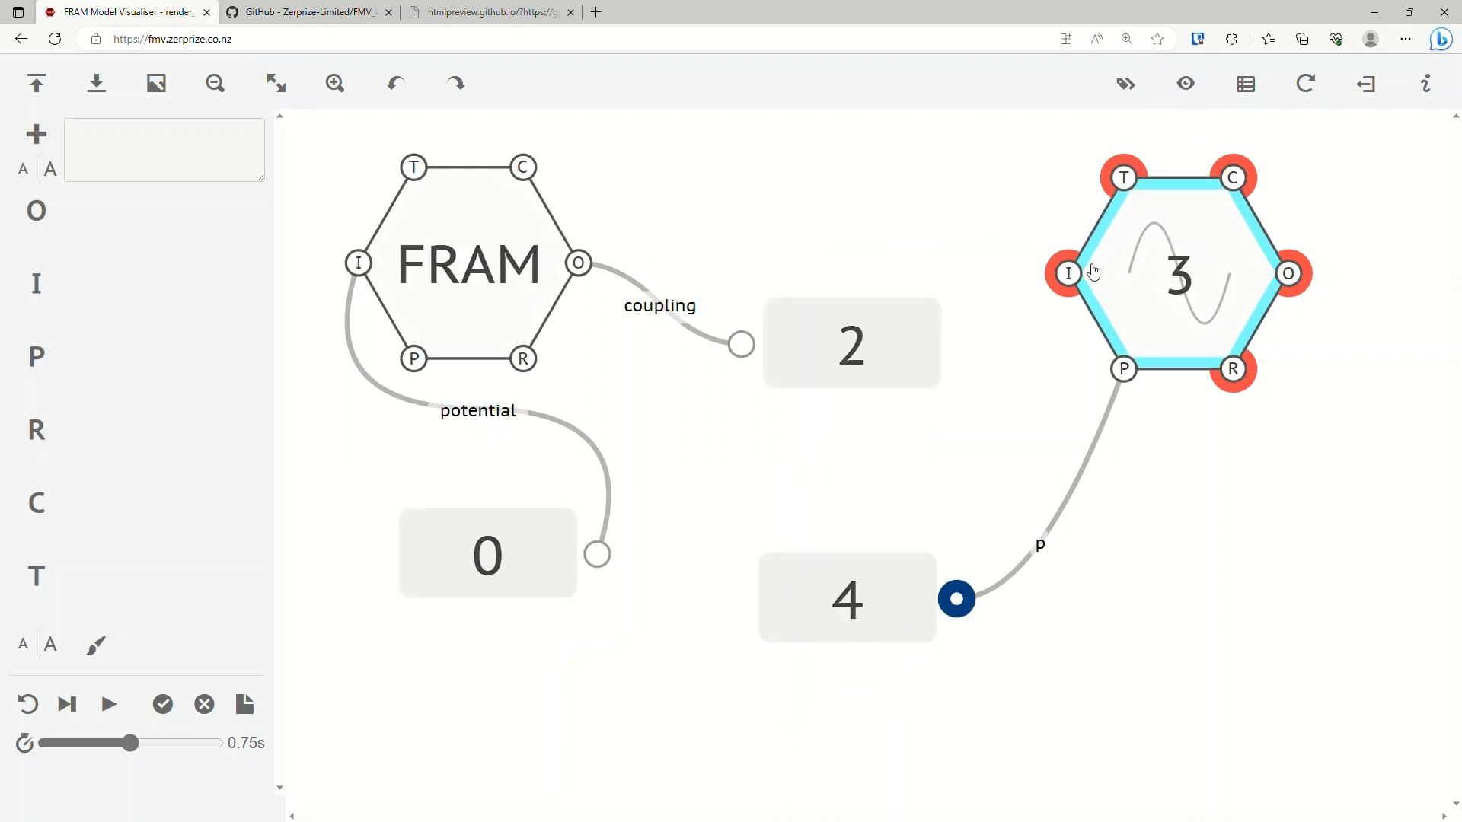
left_click(1186, 83)
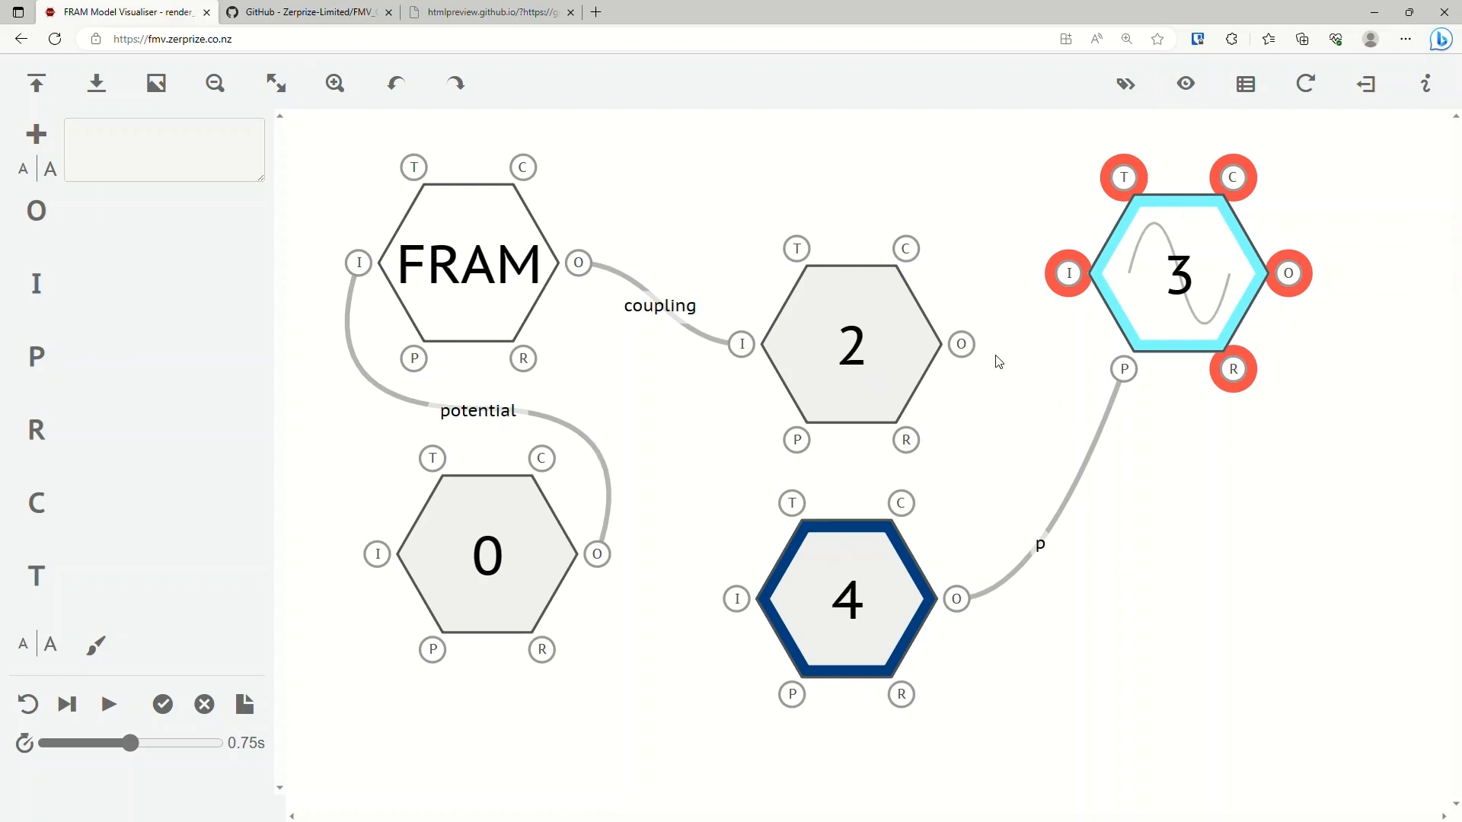
left_click(1186, 84)
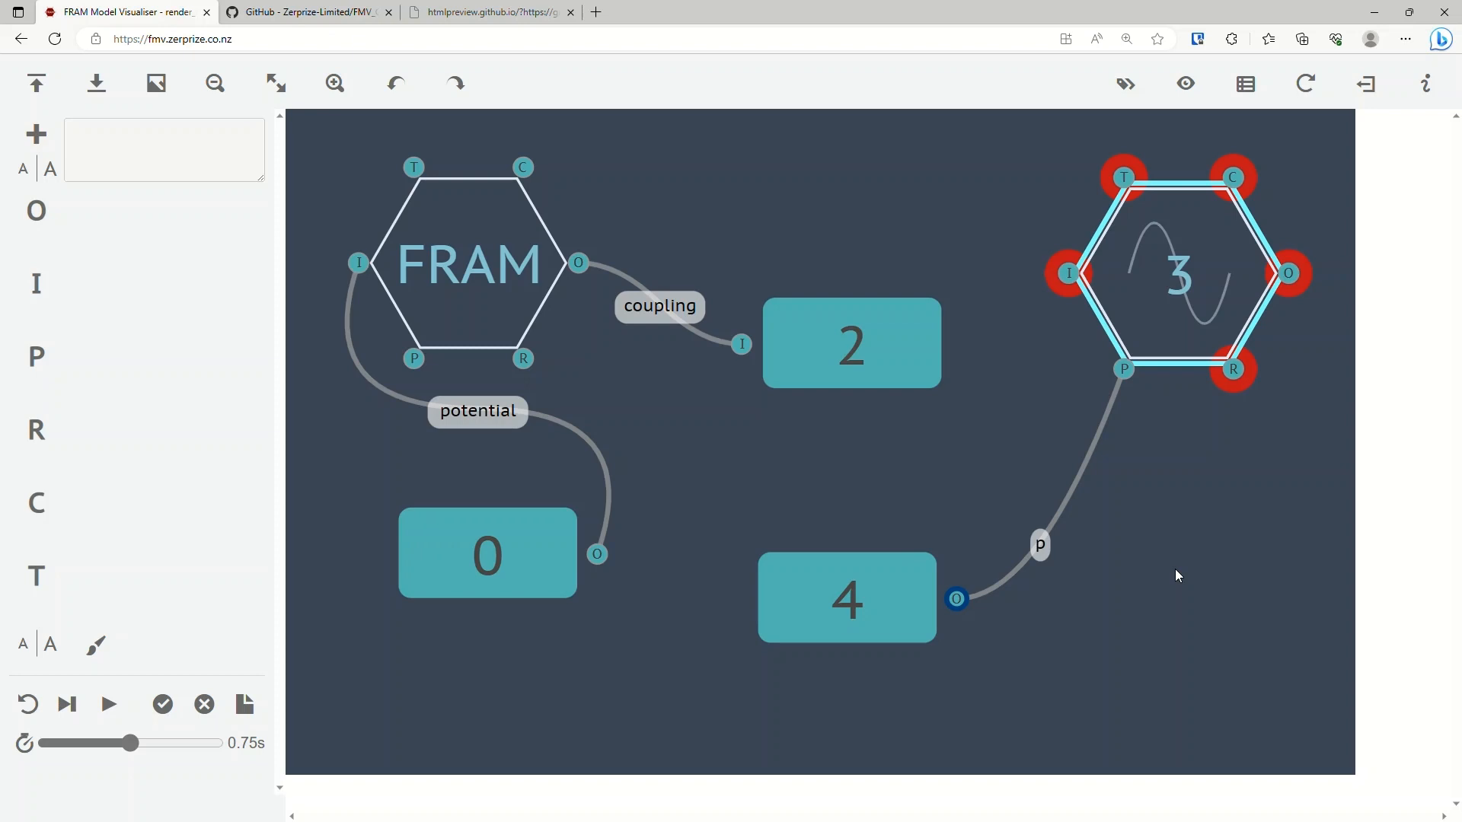
Select and shift the FRAM function slightly to examine its highlight and couplings in the dark style.
left_click(483, 277)
mouse_move(482, 277)
left_mouse_down()
mouse_move(1249, 547)
mouse_move(463, 264)
mouse_move(1044, 423)
mouse_move(659, 389)
mouse_move(509, 306)
mouse_move(491, 282)
mouse_move(941, 418)
mouse_move(470, 294)
mouse_move(462, 278)
left_mouse_up()
left_click(698, 220)
left_click(750, 253)
left_click(467, 284)
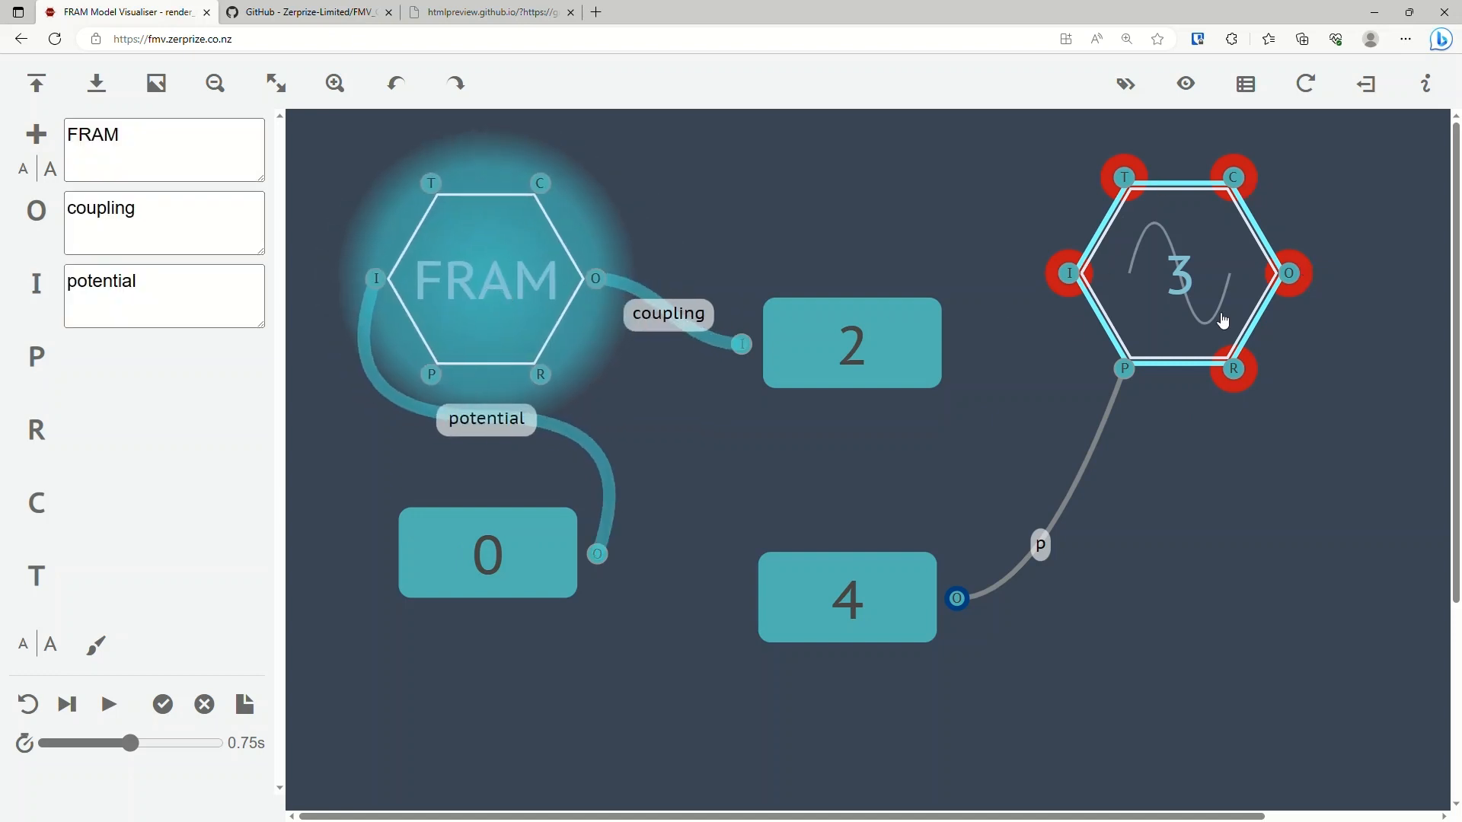
left_click(485, 285)
left_click(520, 291)
left_click(673, 250)
left_click(520, 293)
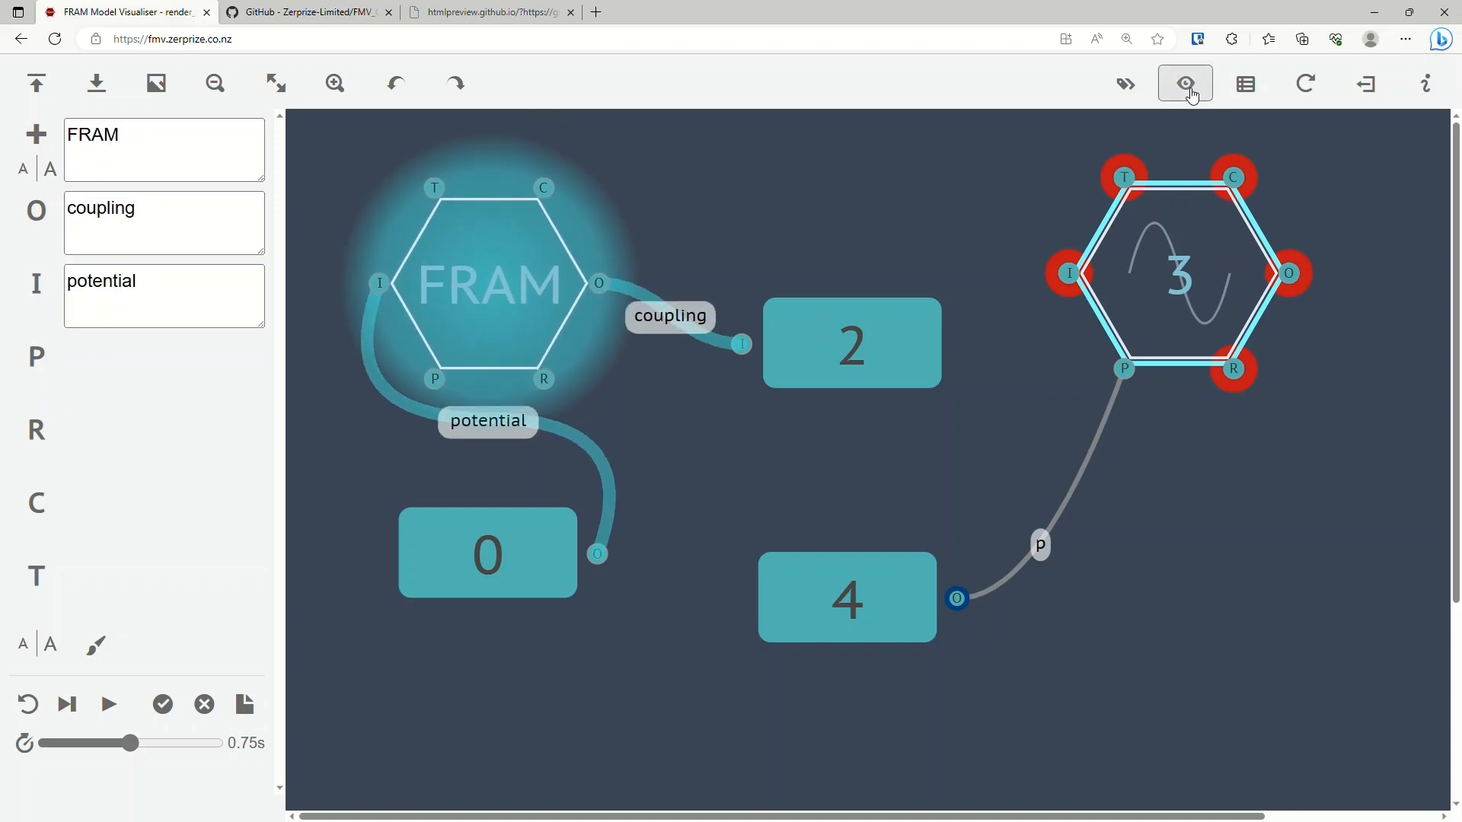
Examine the FRAM function in the dark red style, and cycle the remaining display styles back to the standard hexagons.
left_click(1186, 84)
mouse_move(488, 294)
left_mouse_down()
mouse_move(1176, 498)
mouse_move(485, 291)
left_mouse_up()
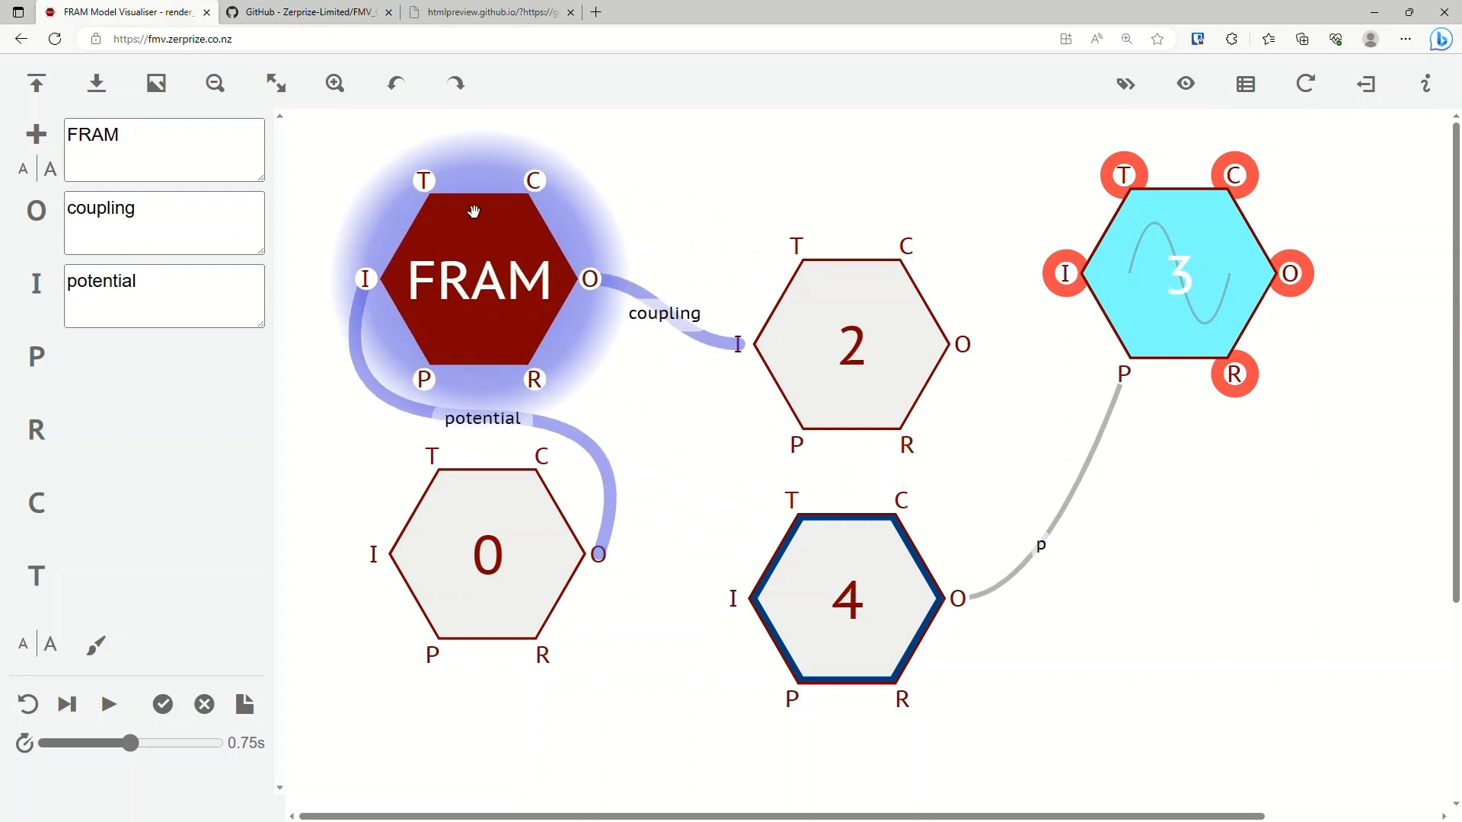
left_click(478, 185)
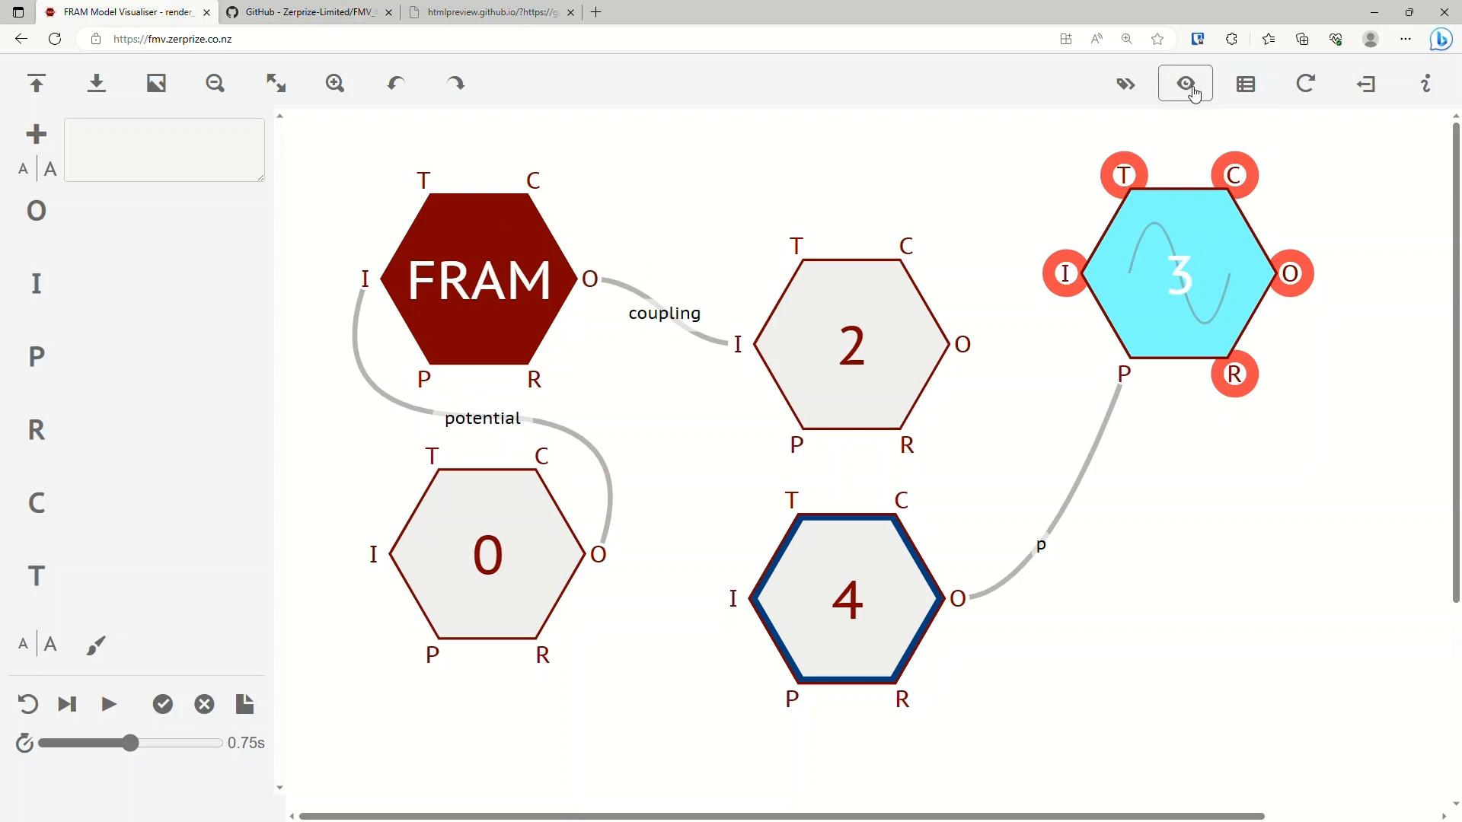
left_click(1183, 95)
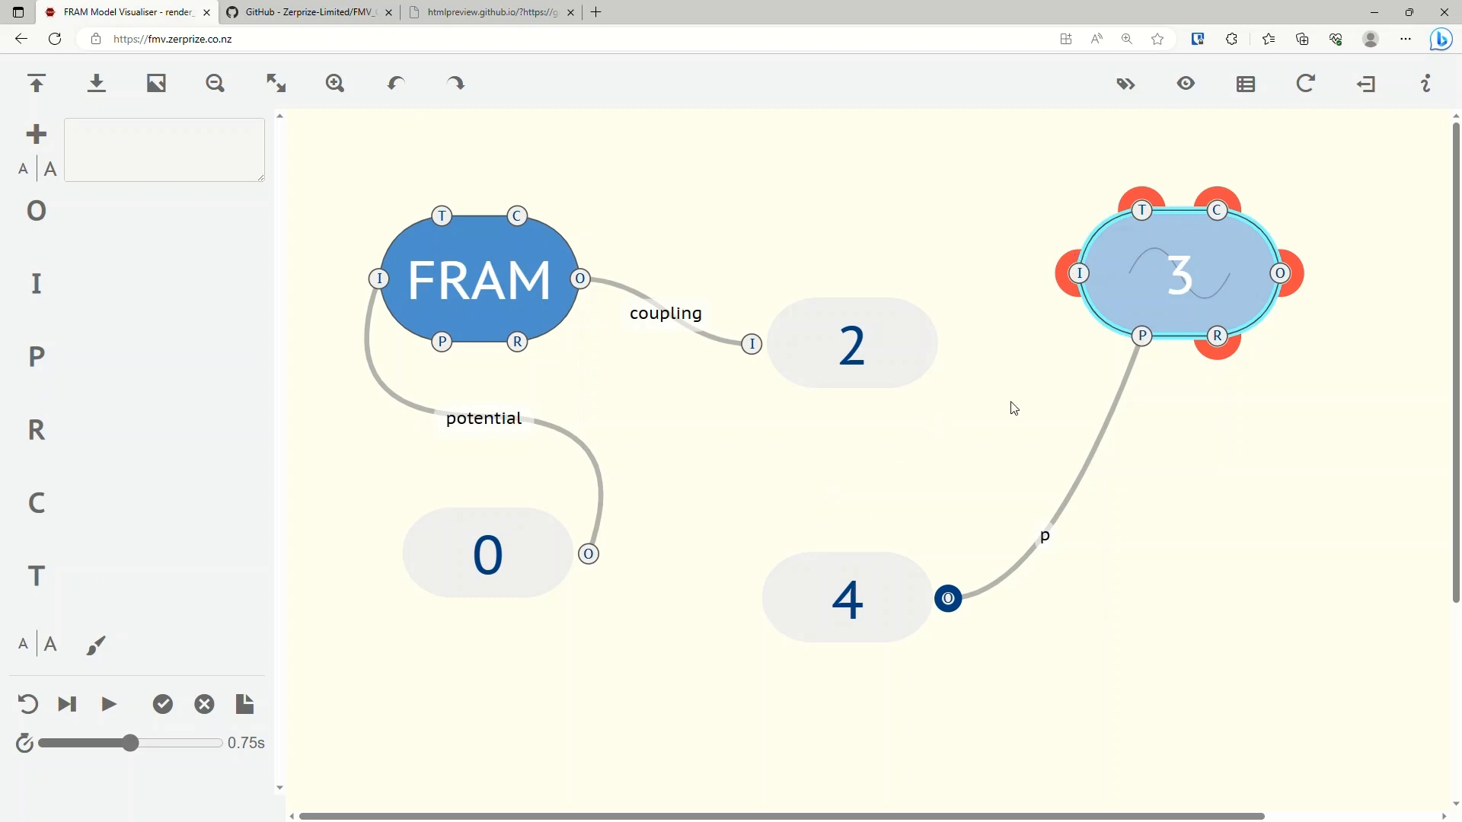
left_click(1192, 89)
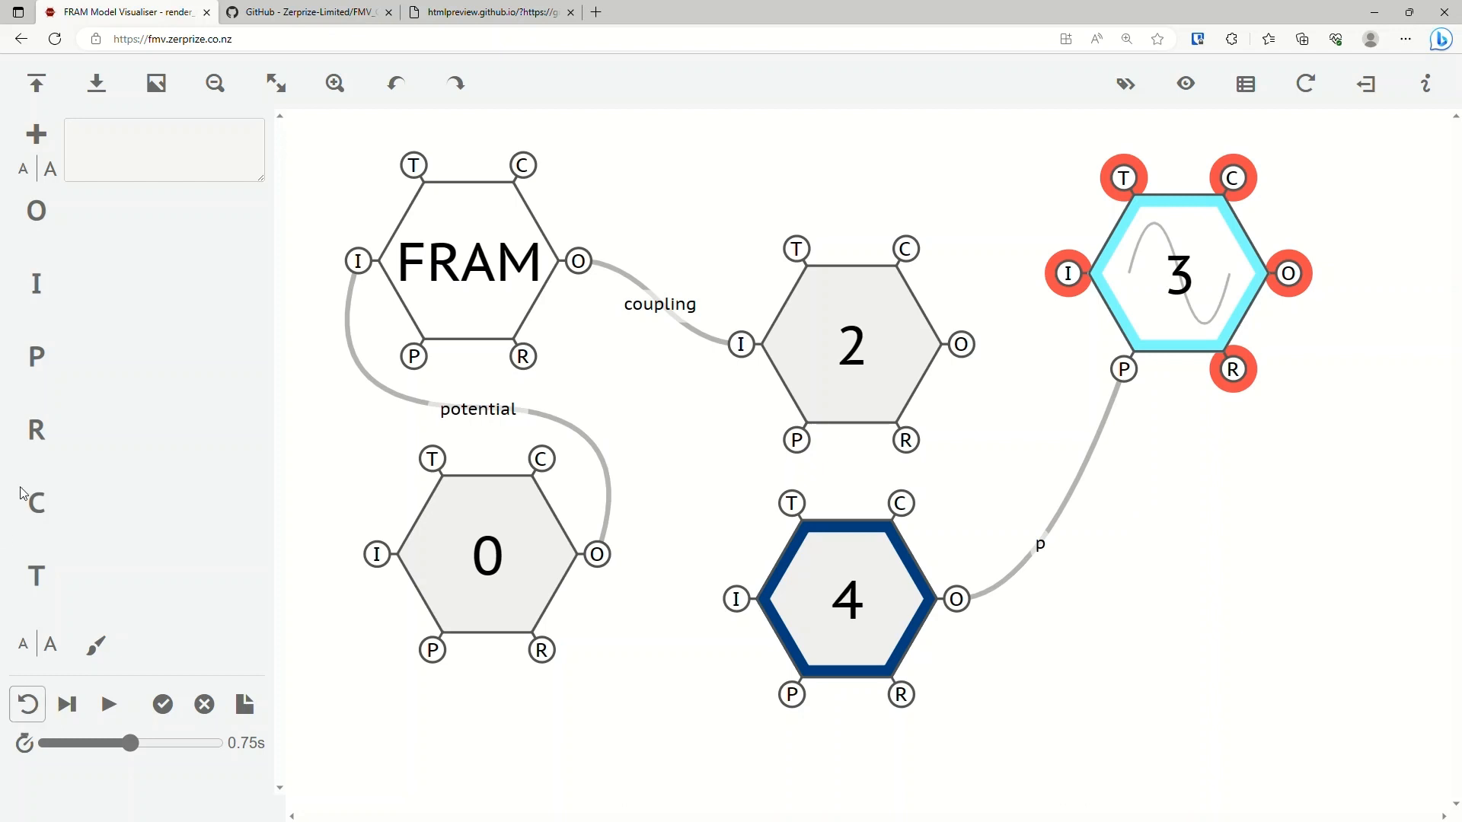
Open the leave harbour example model and fit it entirely to the view.
left_click(43, 90)
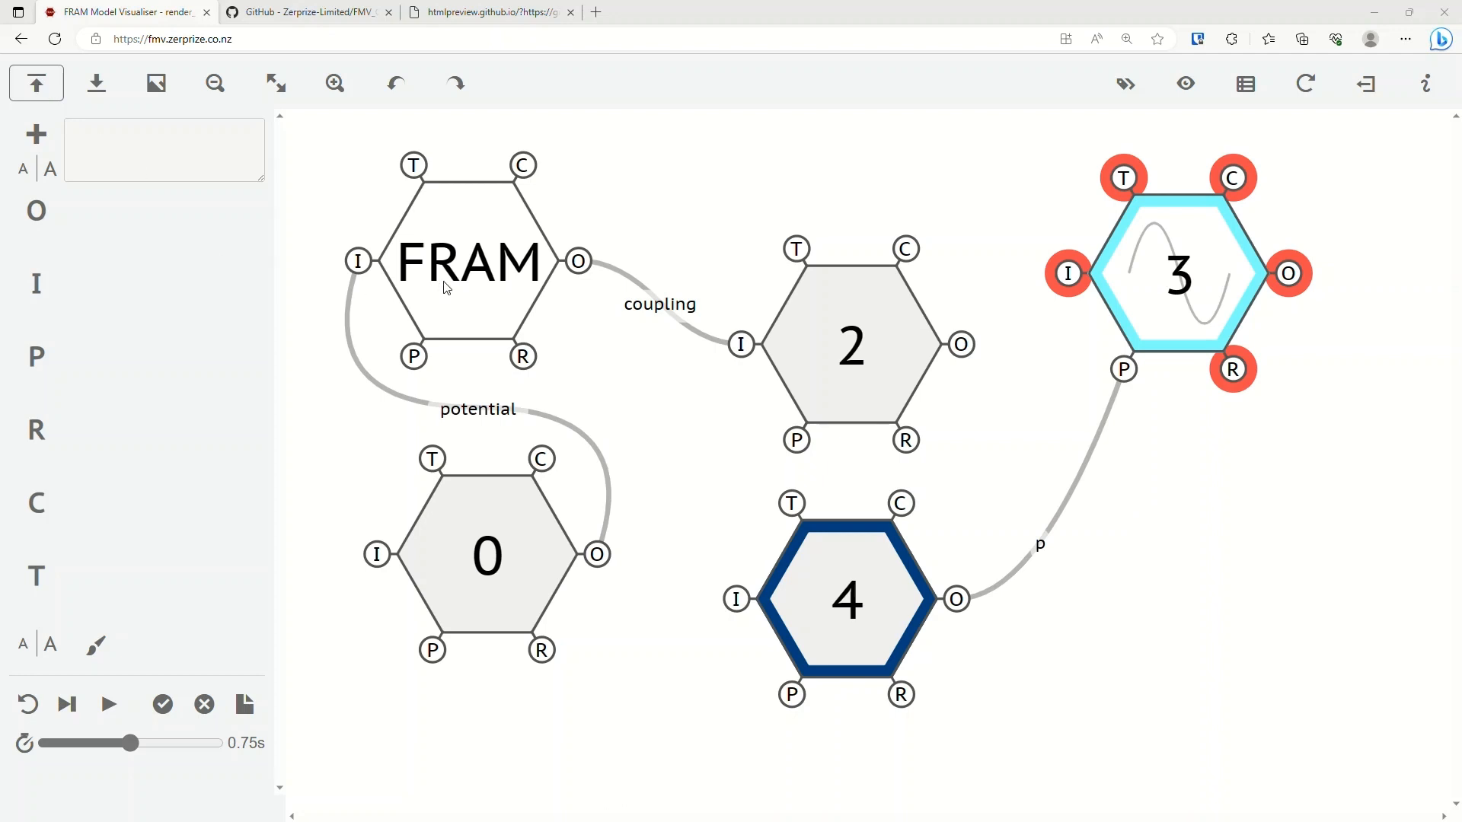
left_click(641, 569)
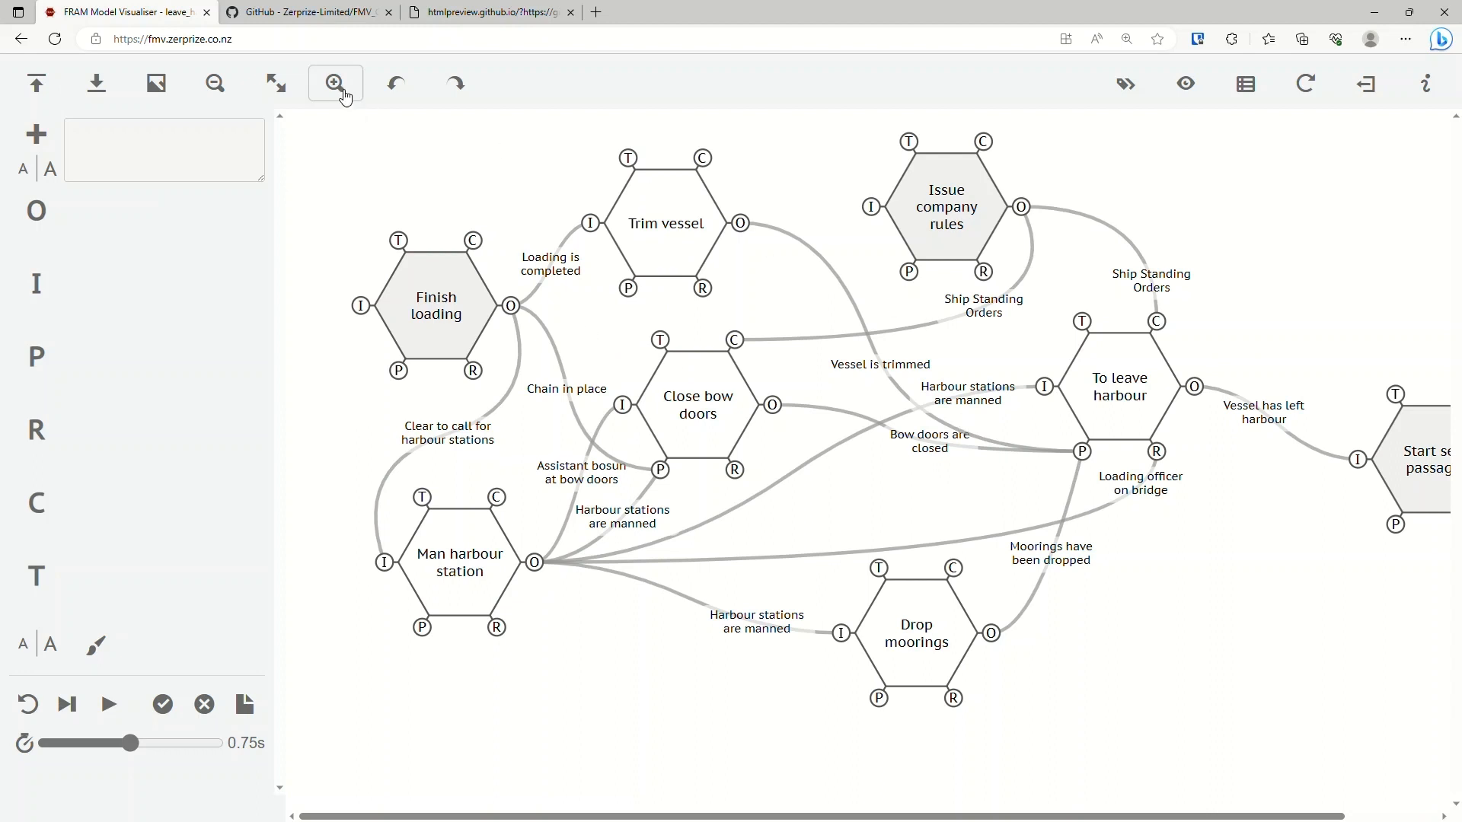
left_click(288, 90)
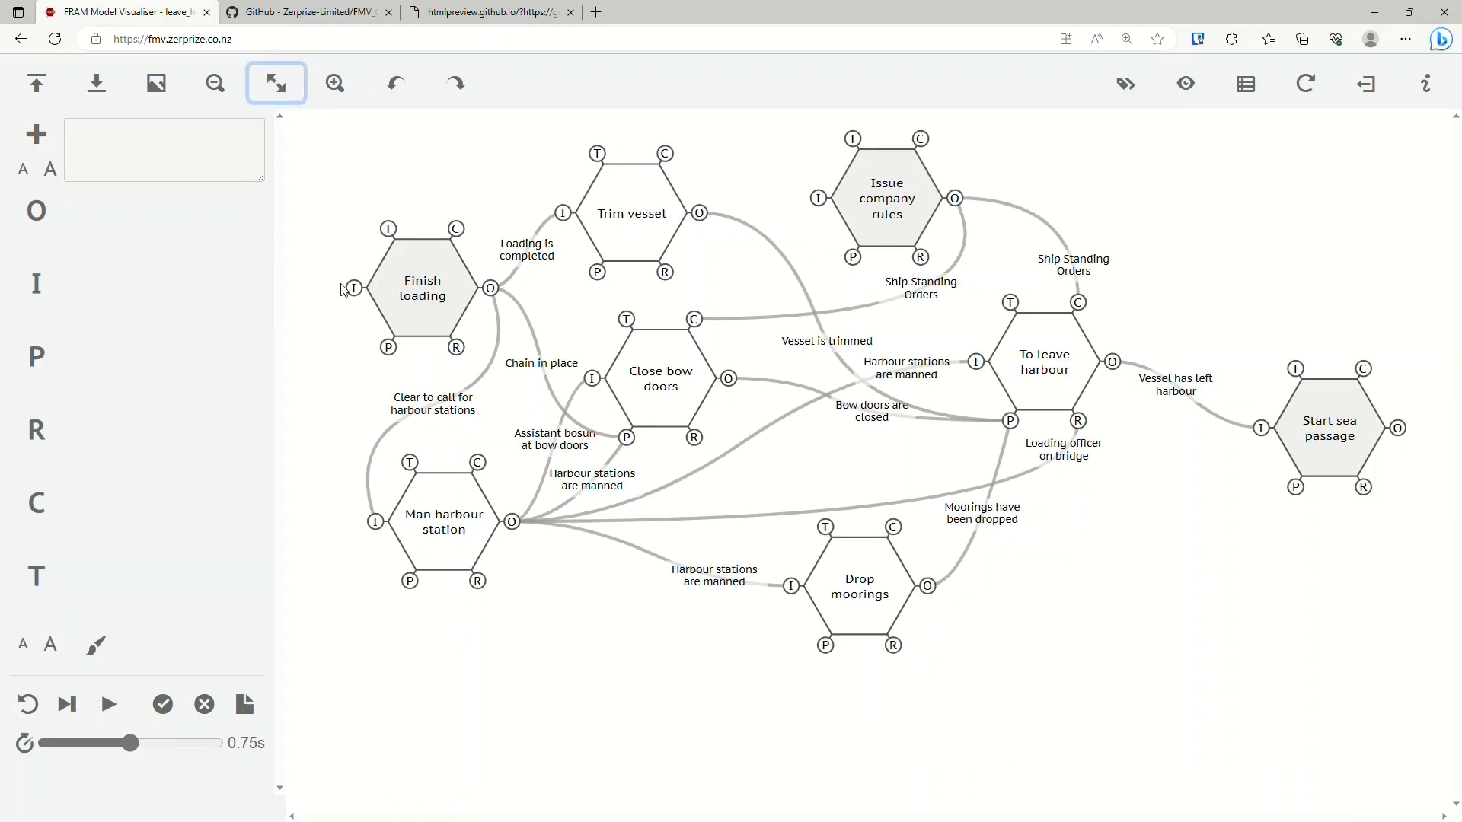
Reset the leave harbour model's interpretation and step through its activation one cycle at a time beyond Start sea passage.
left_click(39, 710)
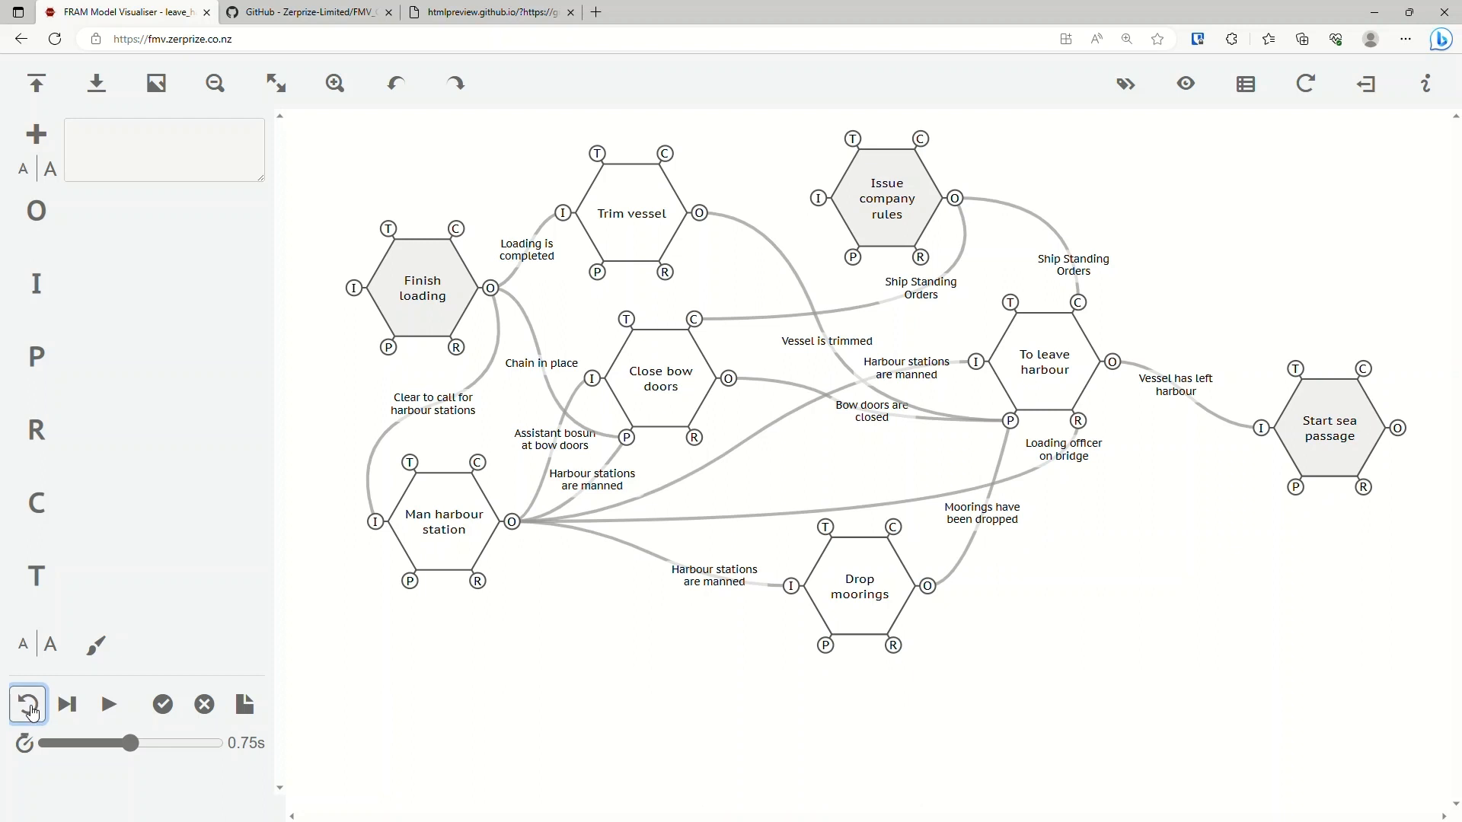
left_click(76, 712)
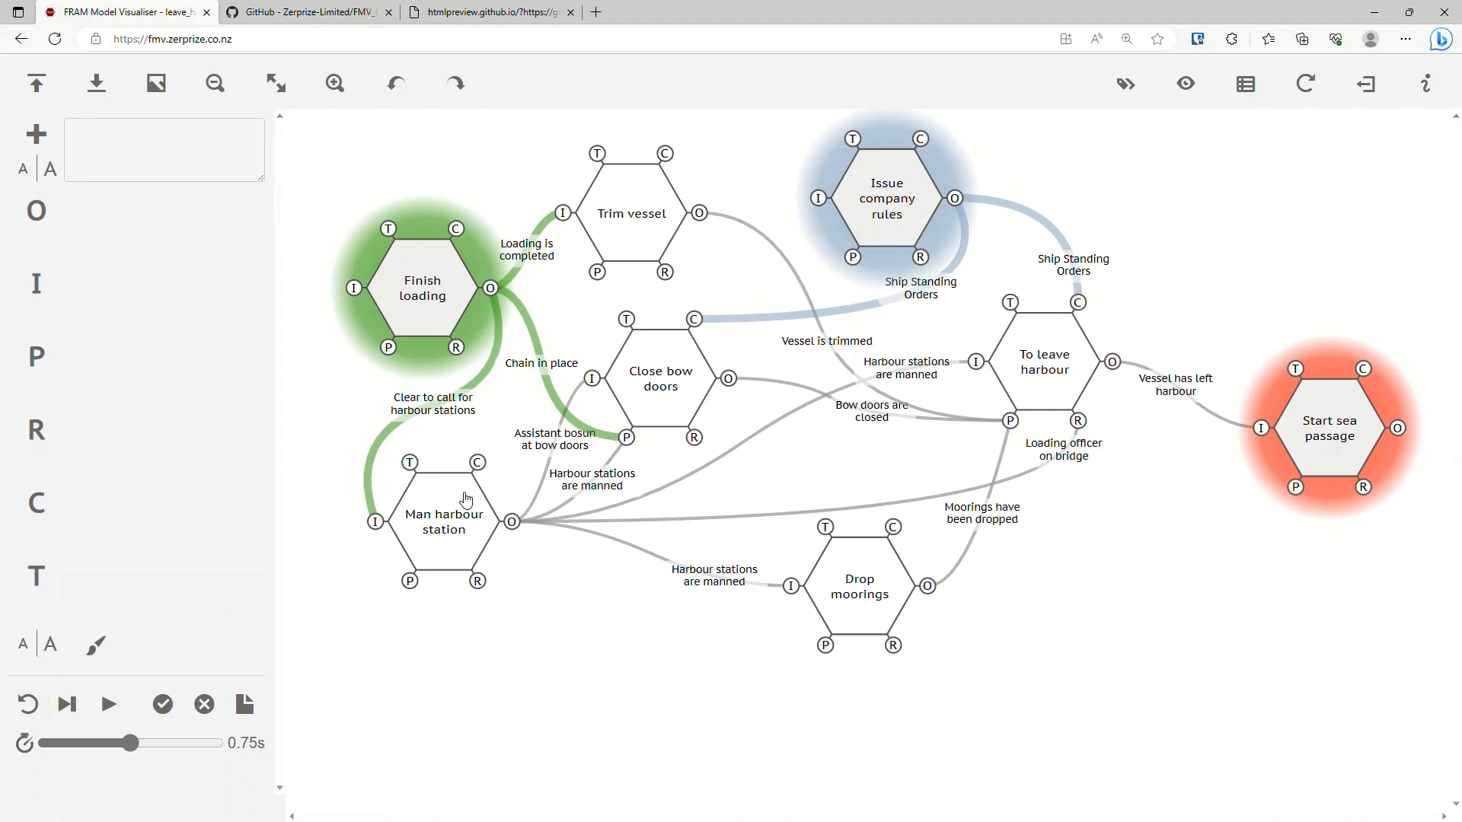
left_click(67, 704)
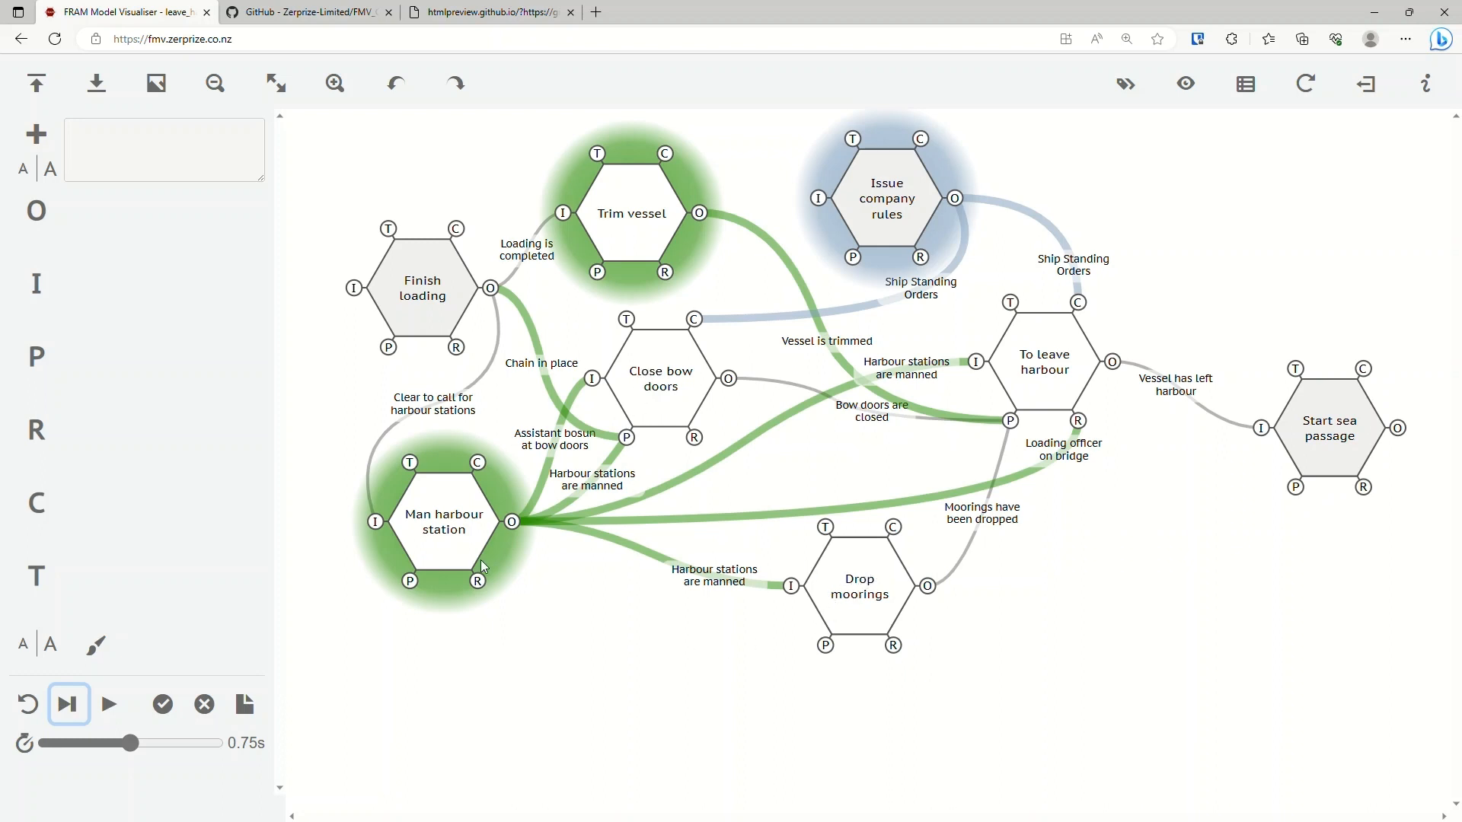
left_click(79, 708)
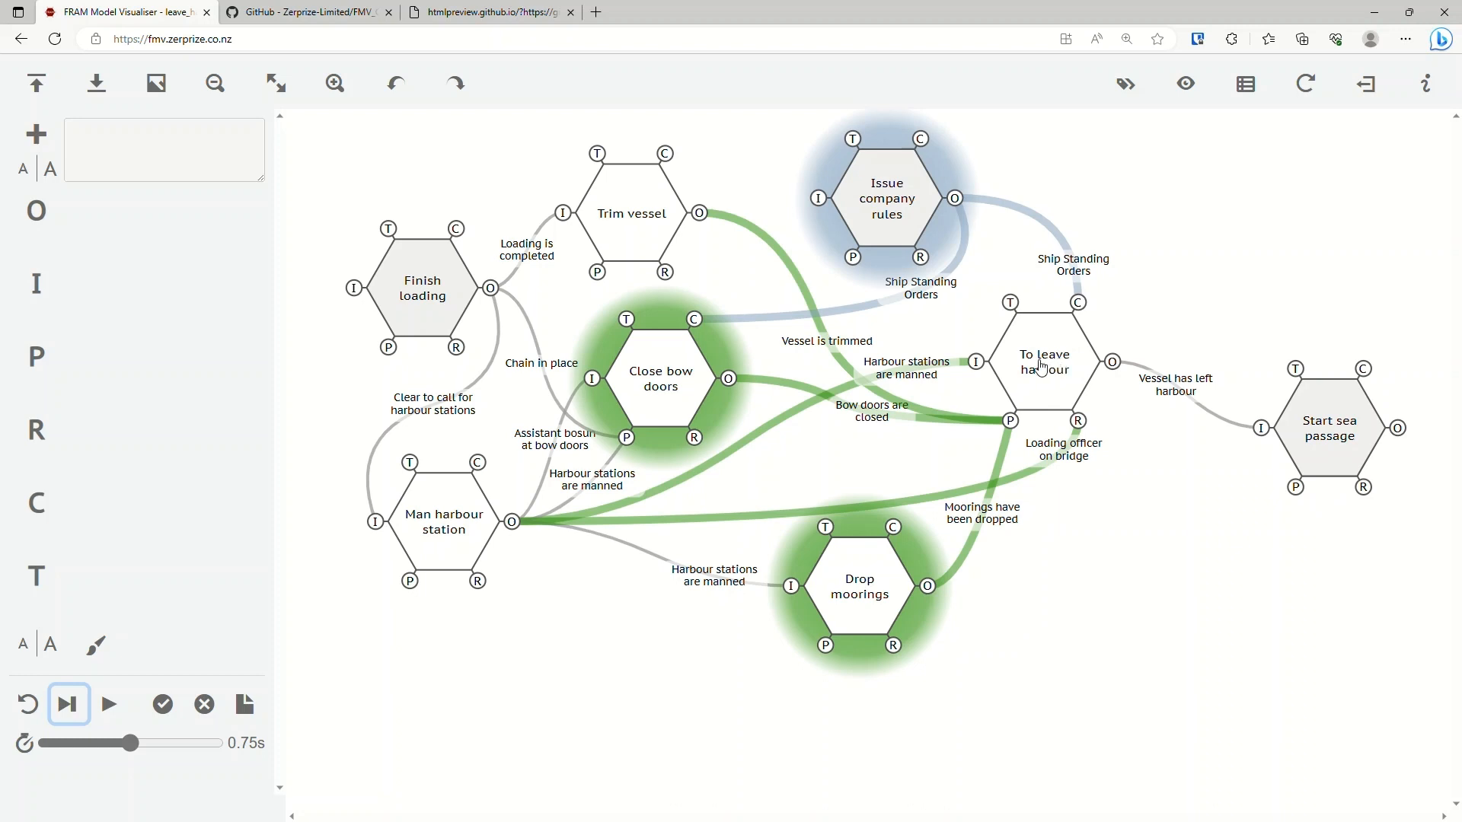
left_click(75, 715)
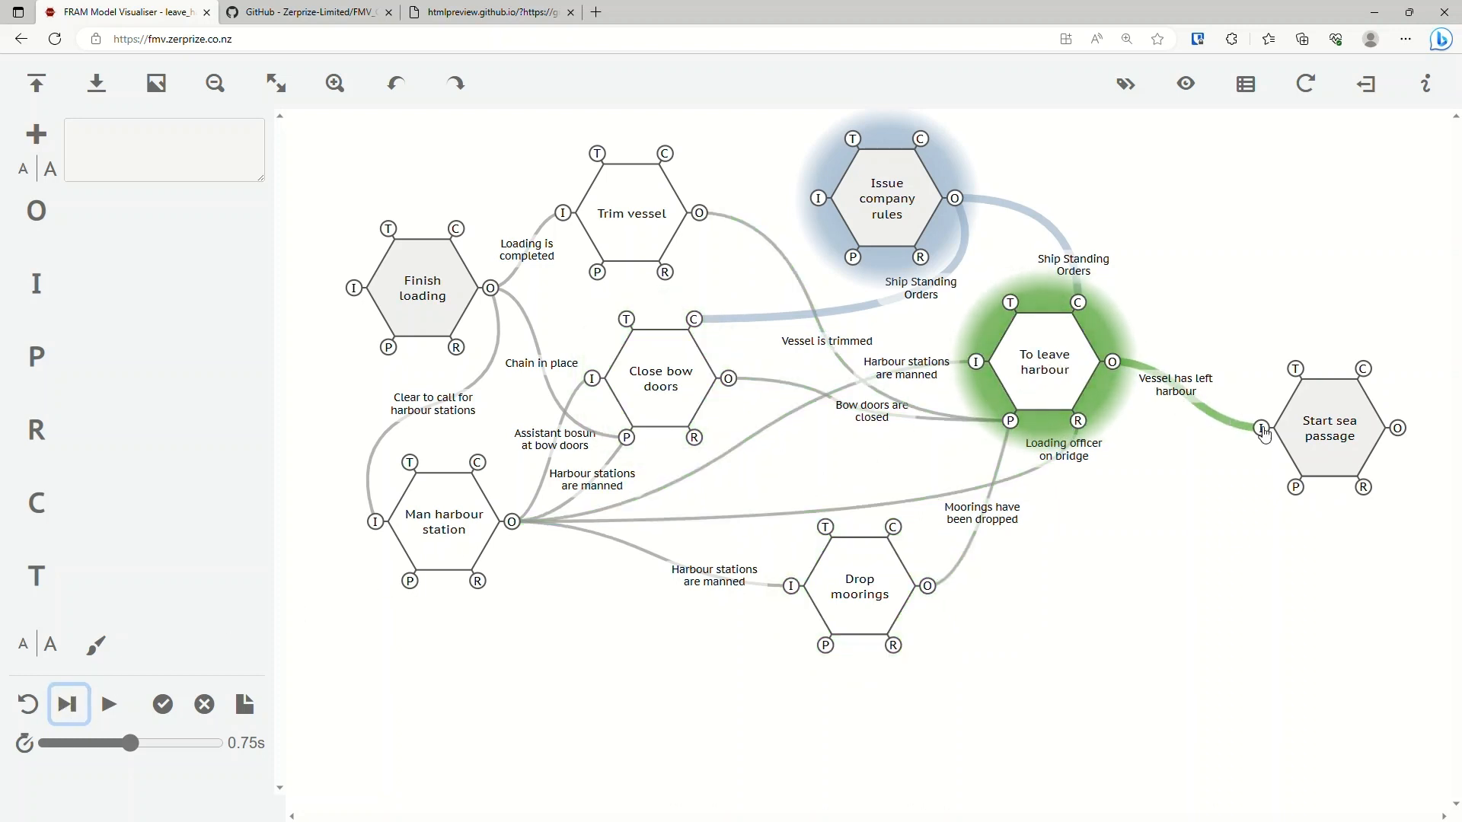
left_click(76, 712)
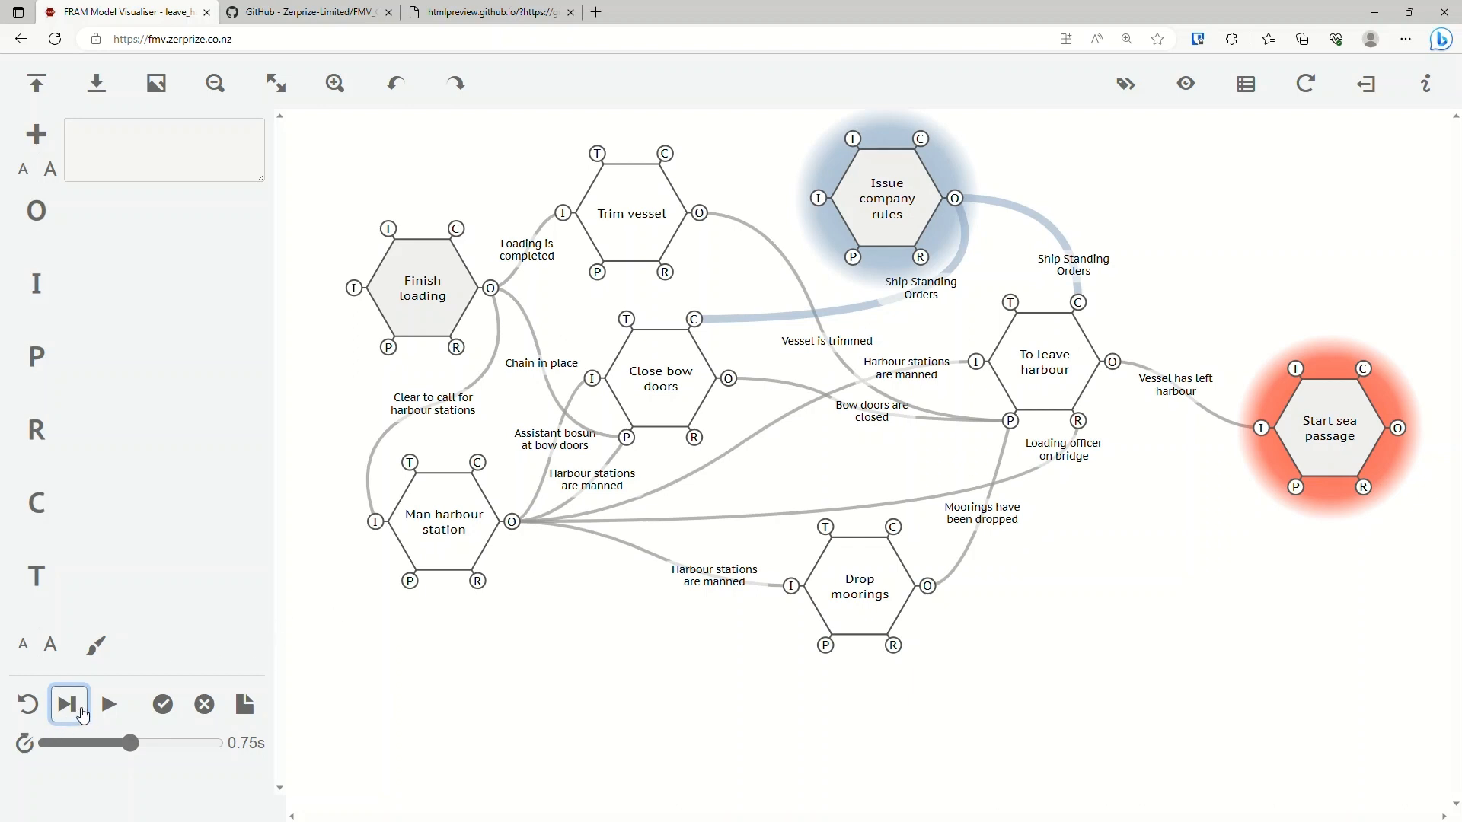
left_click(82, 716)
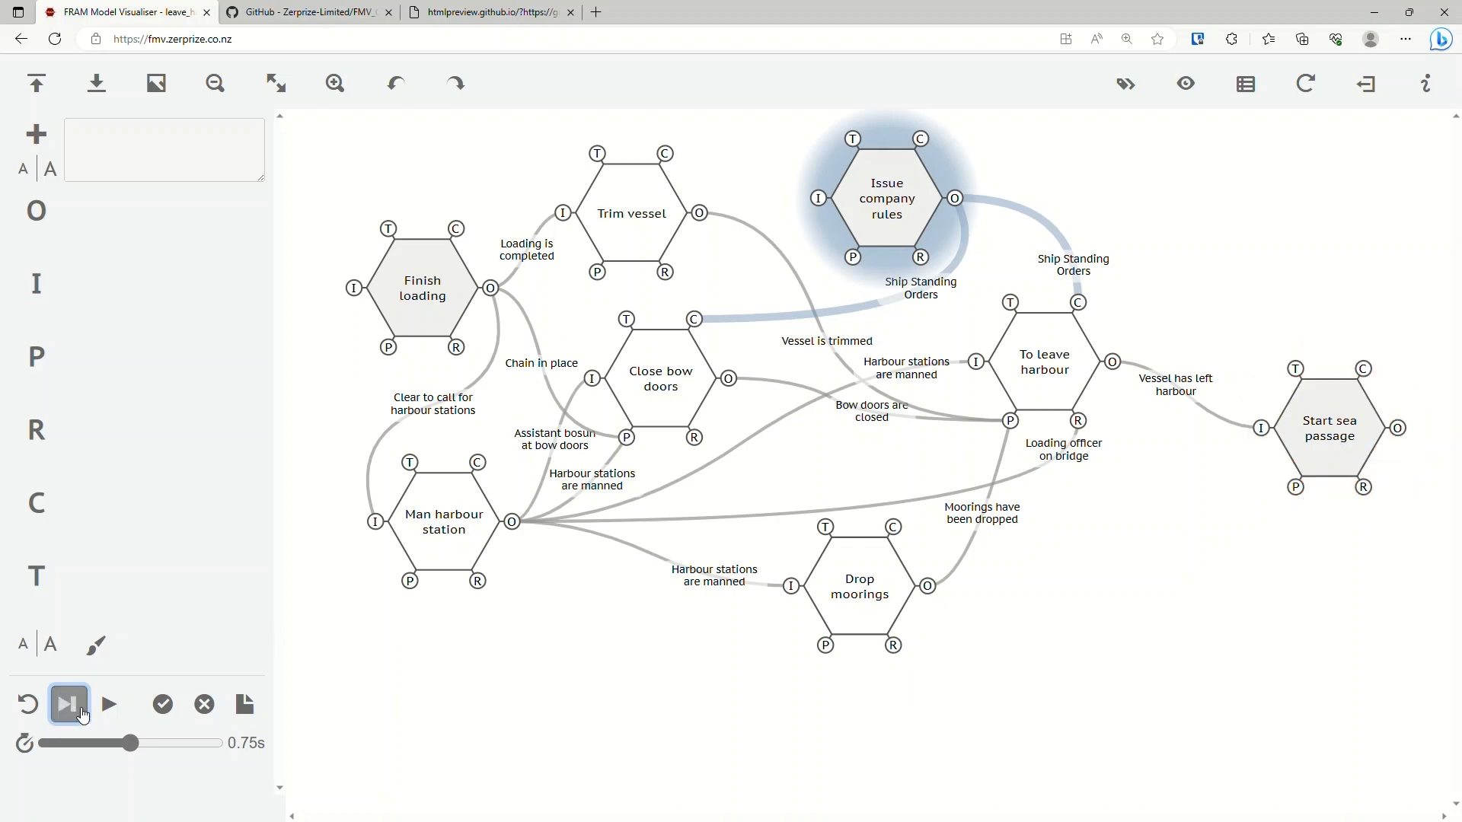
Play the leave harbour activation automatically from the start, replay it with a pause partway, and reset the model.
left_click(30, 708)
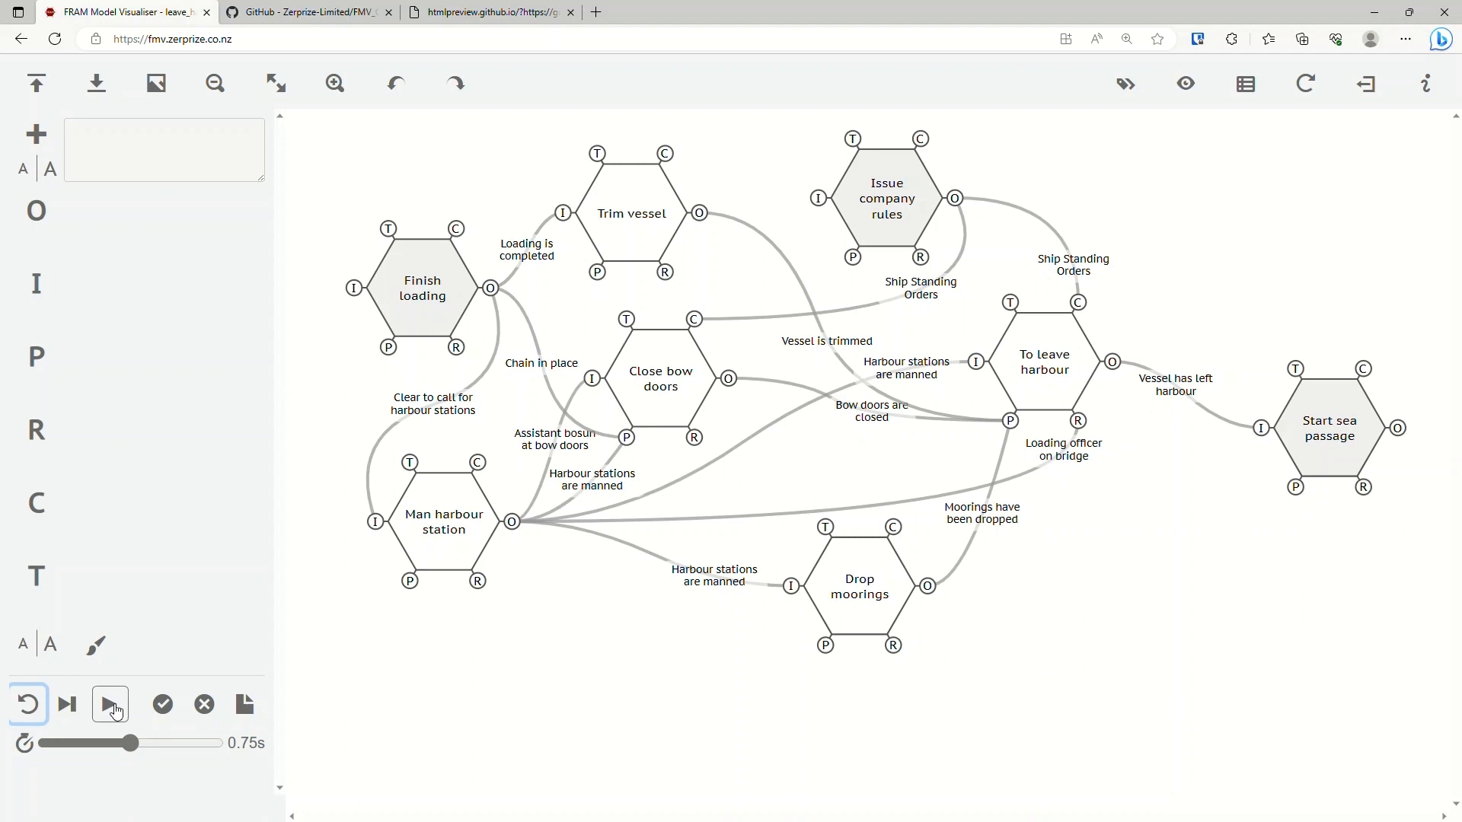
left_click(114, 710)
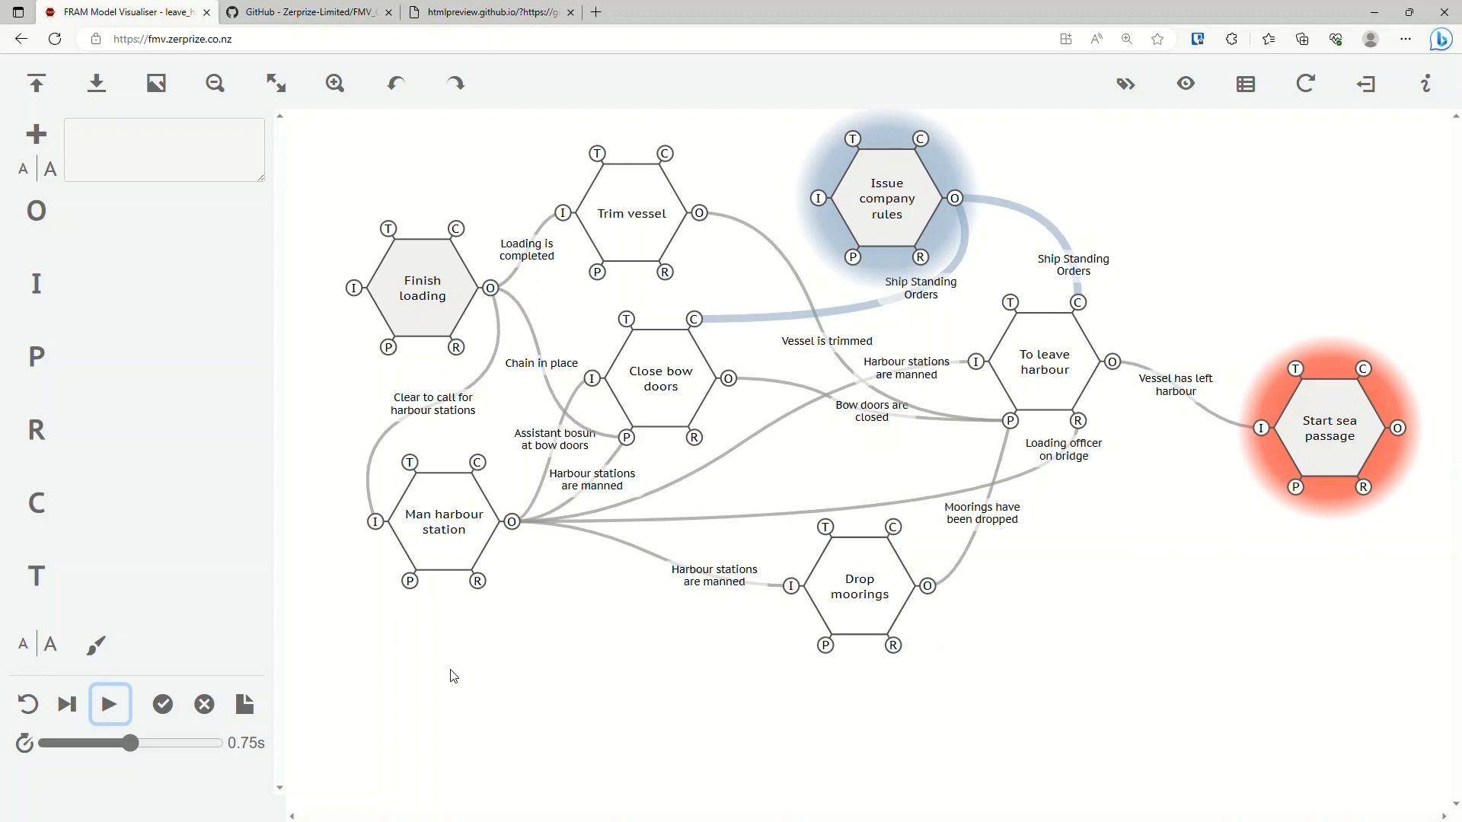
left_click(36, 714)
left_click(113, 710)
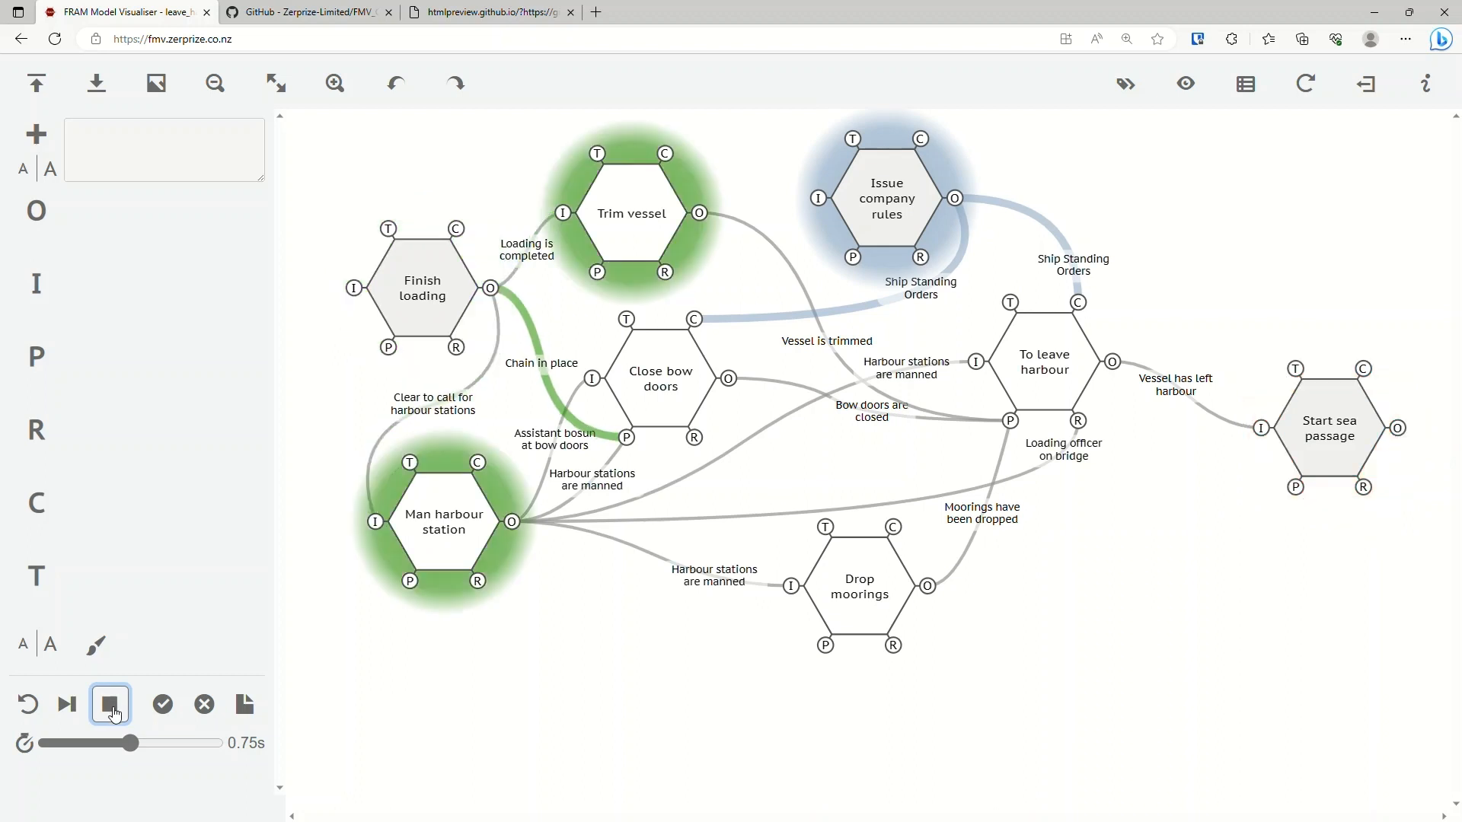
left_click(116, 712)
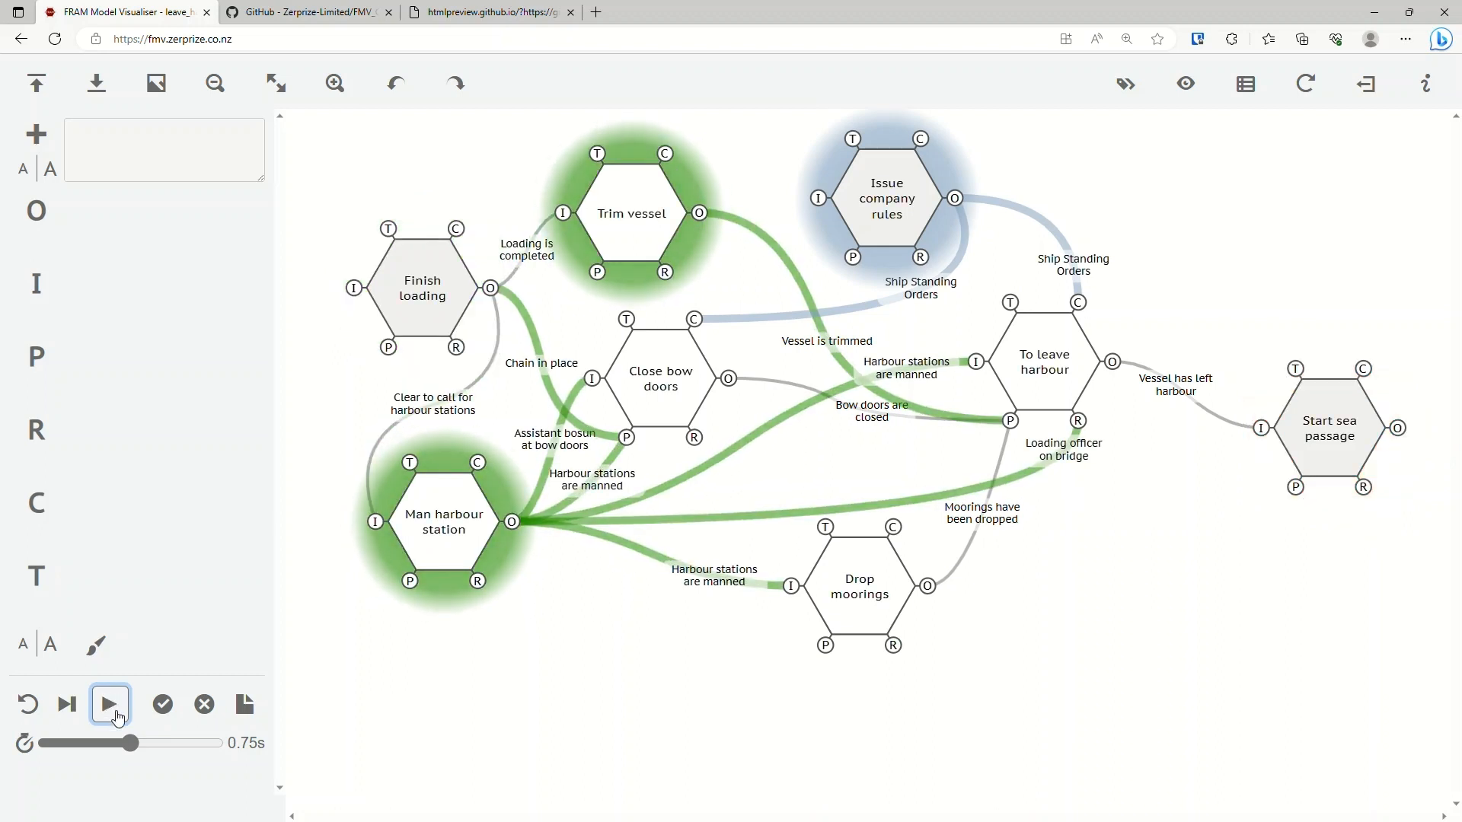
left_click(115, 714)
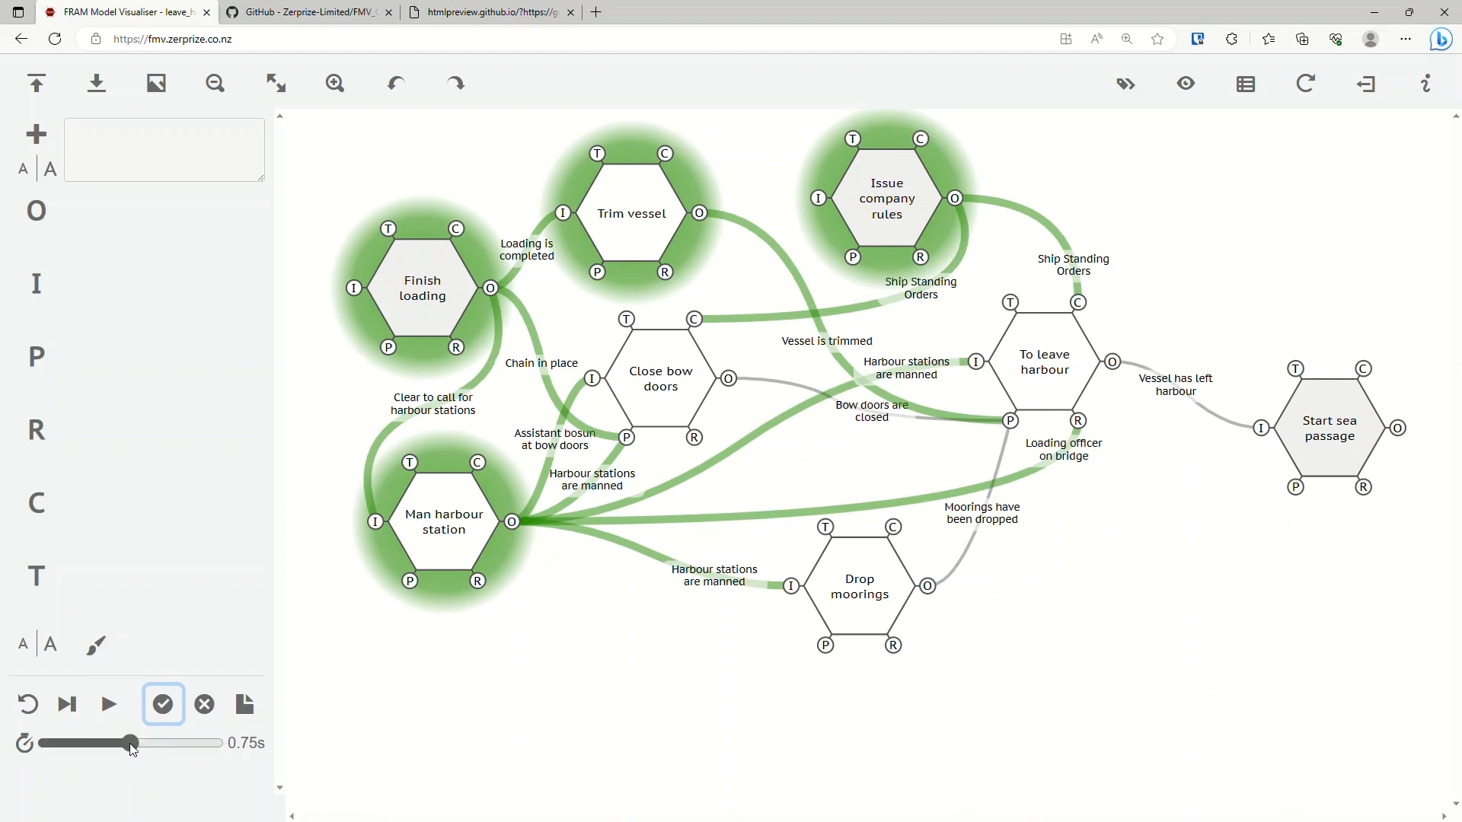
left_click(39, 706)
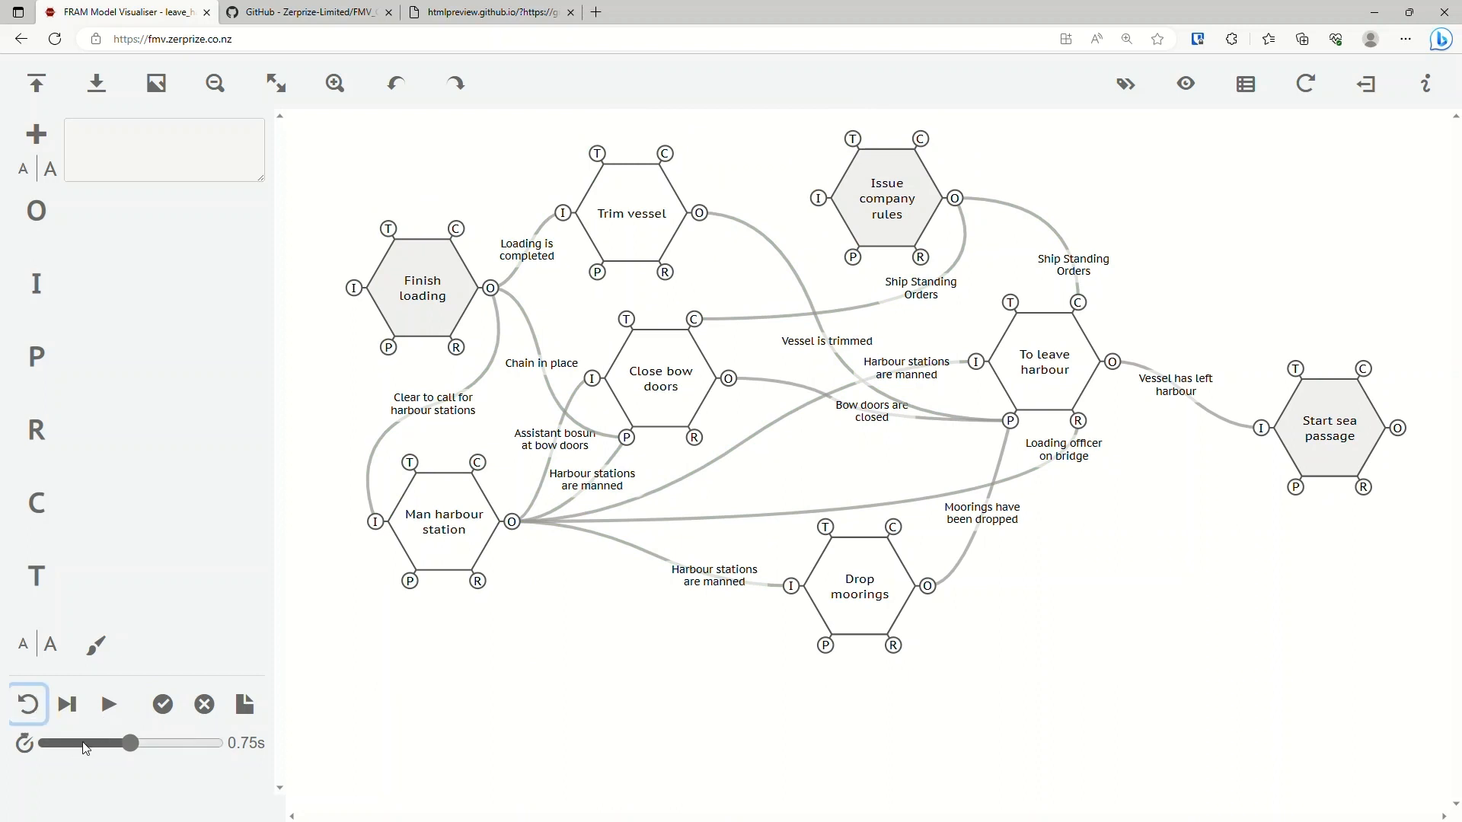
Set the cycle delay to 0.25 s and play the leave harbour activation from the start.
left_click_drag(85, 747, 73, 745)
left_click(111, 708)
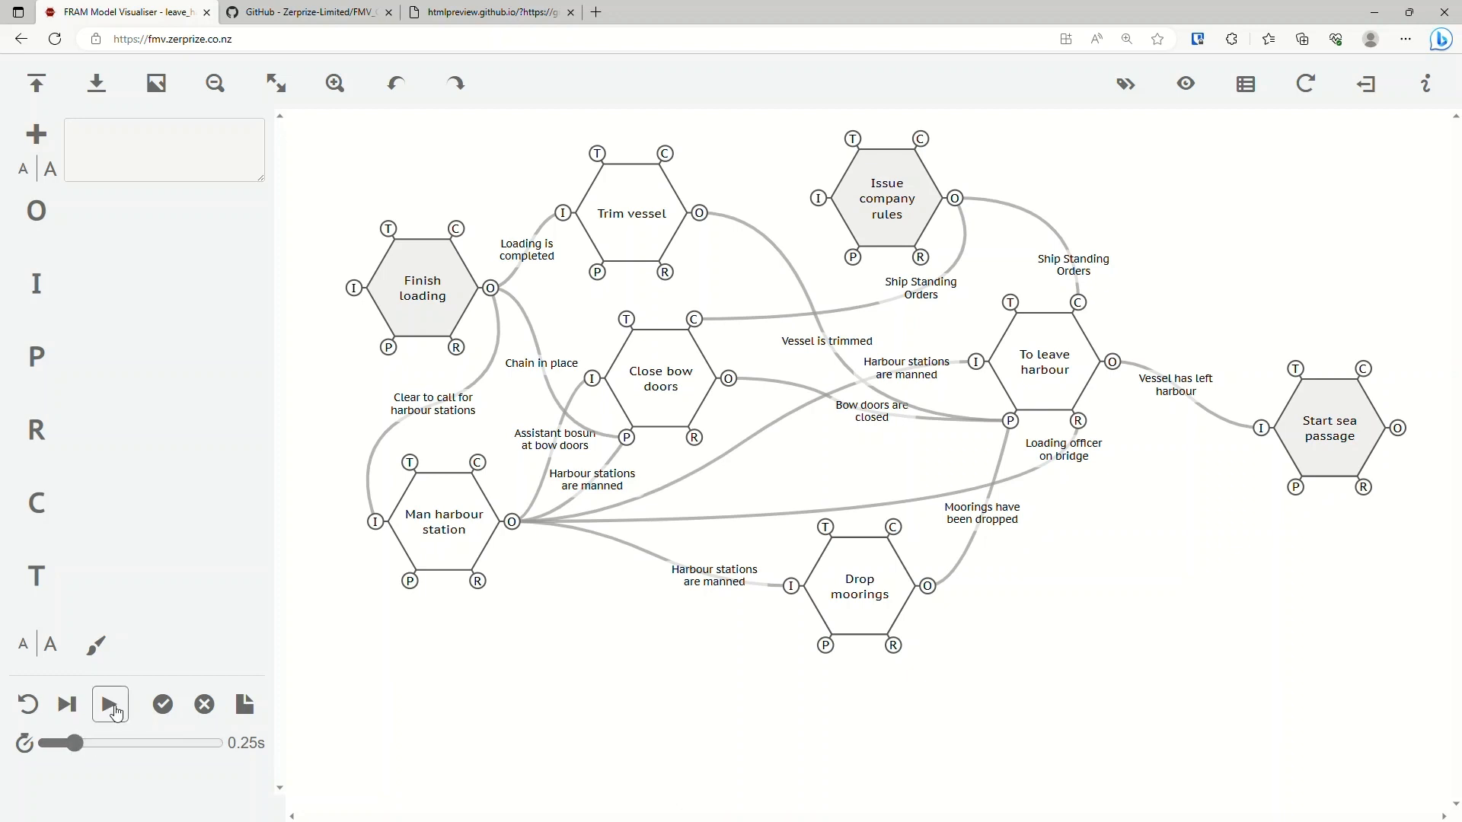
left_click(118, 710)
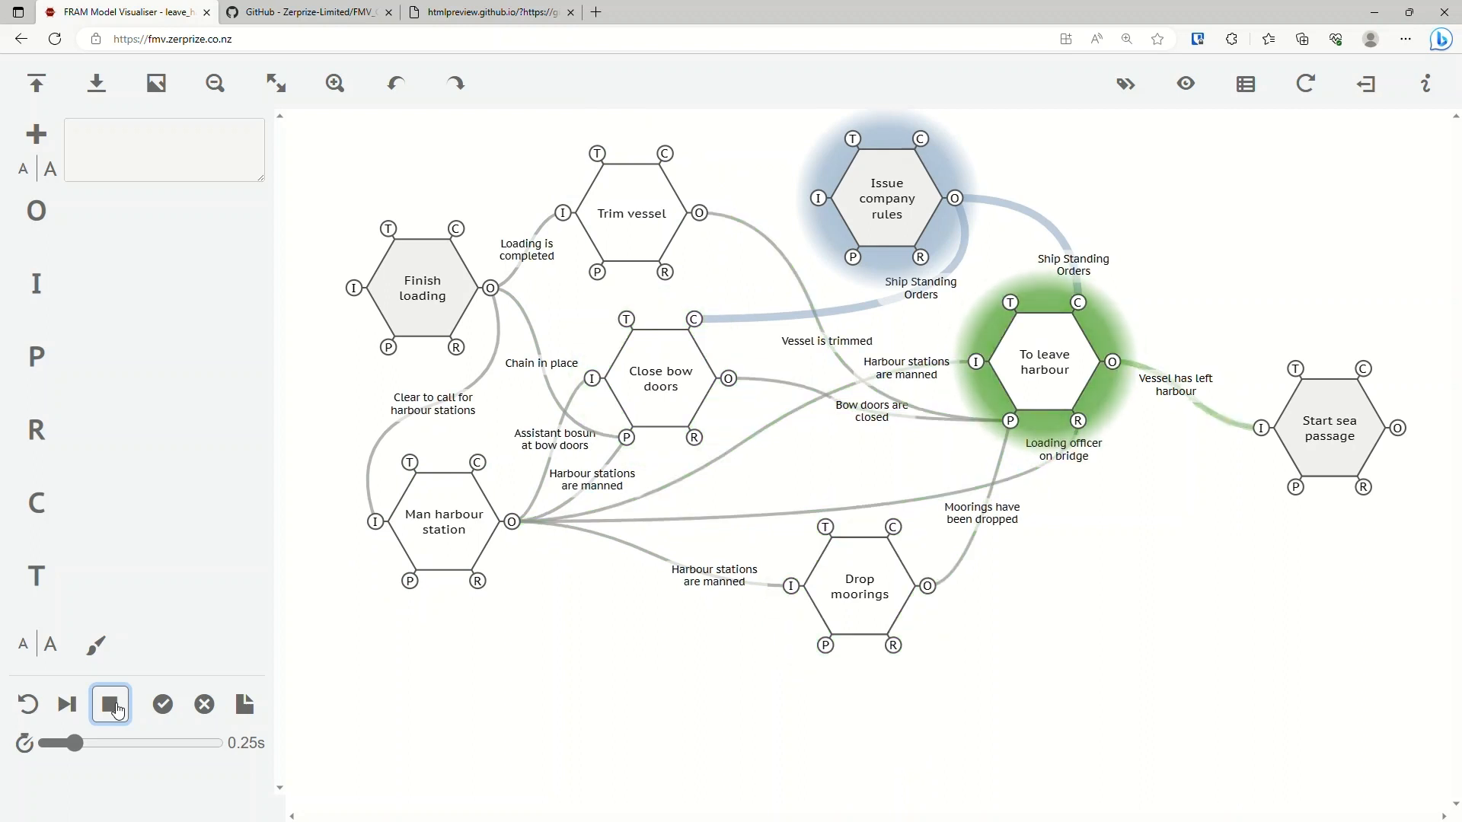
Set the cycle delay to 1.0 s, reset the leave harbour model and play its activation again.
left_click_drag(74, 743, 165, 744)
left_click(27, 704)
left_click(122, 710)
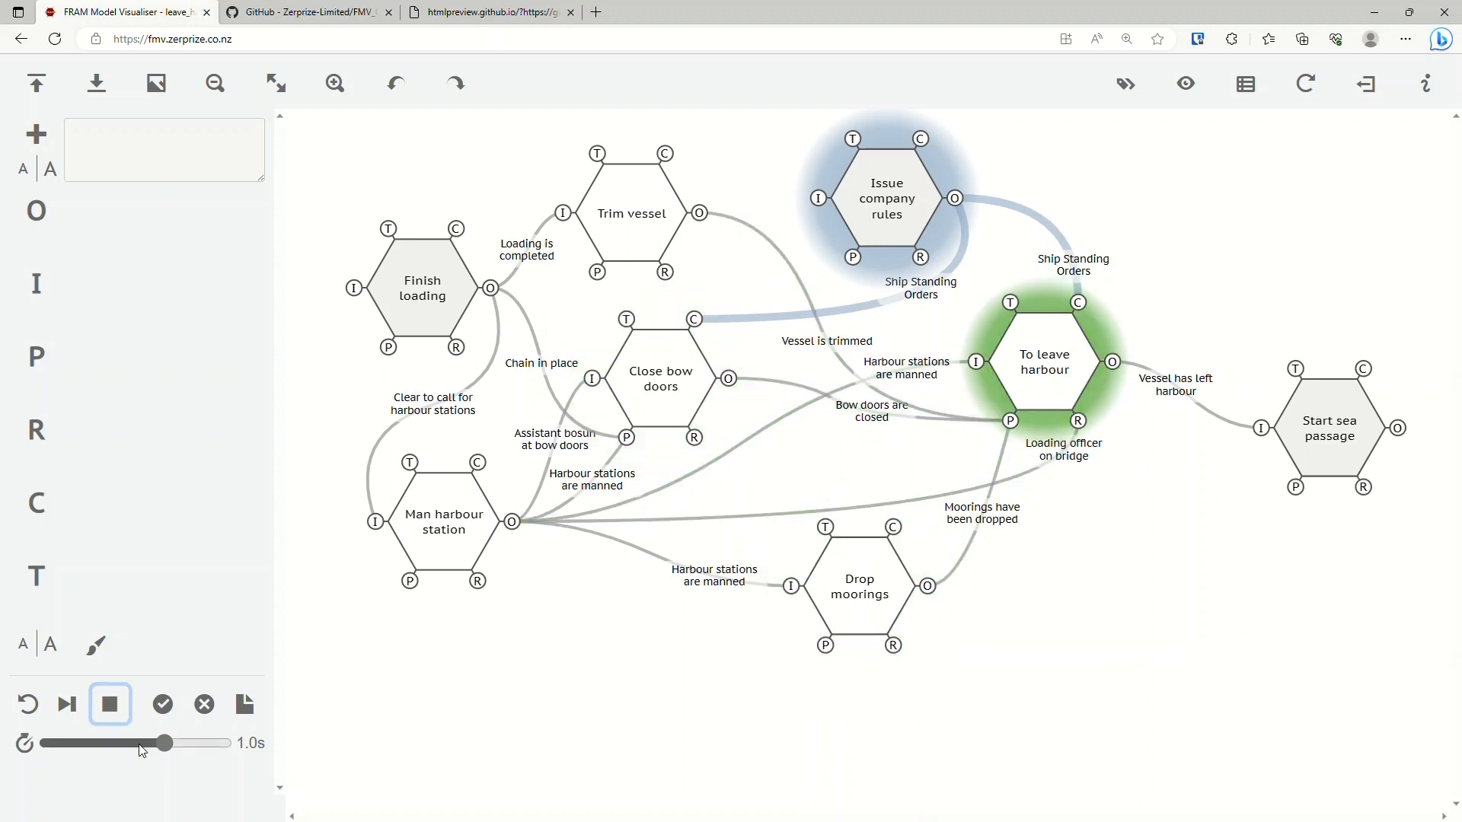
Set the cycle delay to 0.0 s, and repeatedly reset and play the leave harbour activation.
left_click_drag(171, 744, 33, 746)
left_click(27, 704)
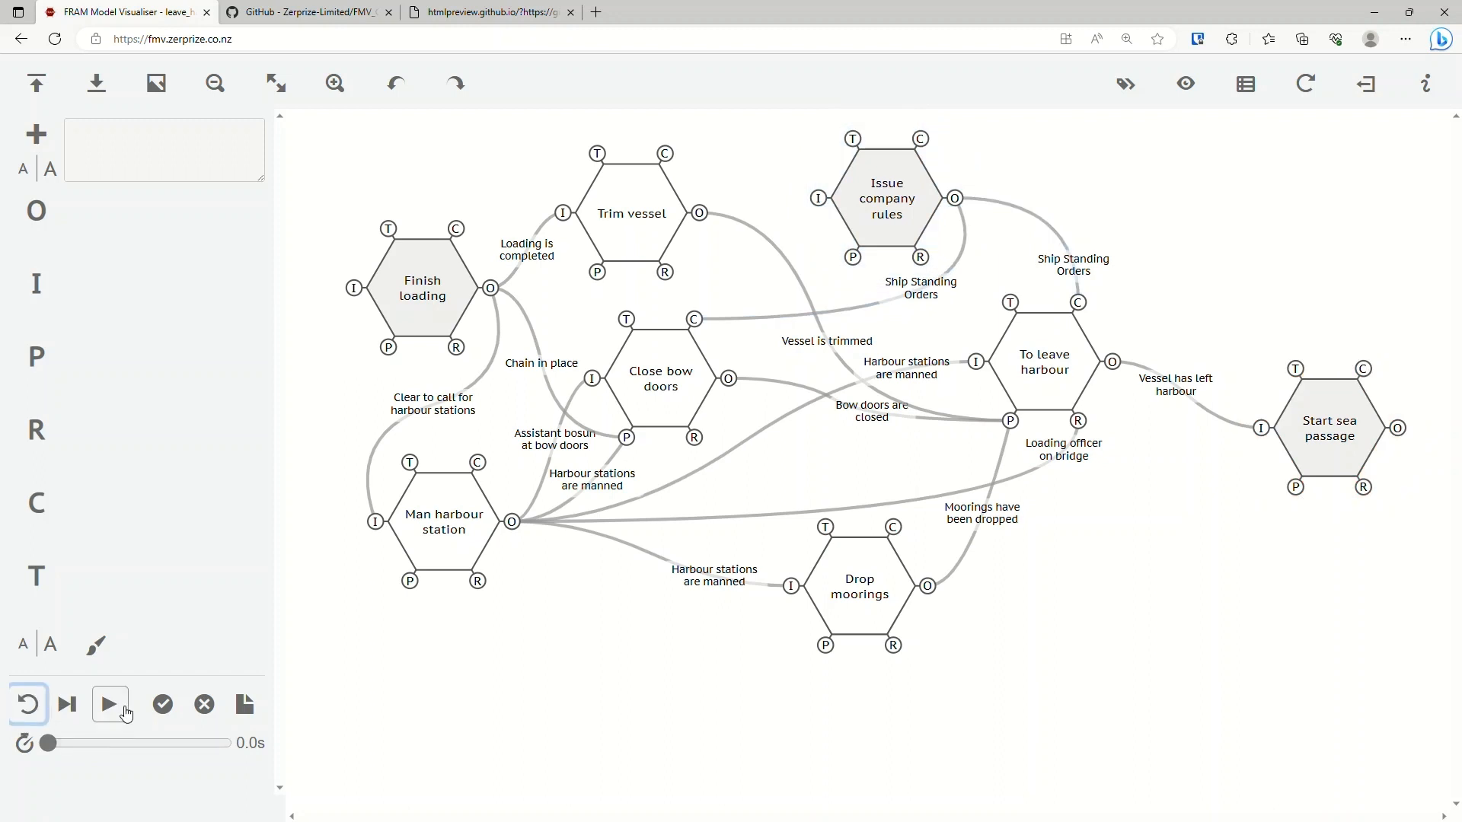
left_click(118, 708)
left_click(119, 708)
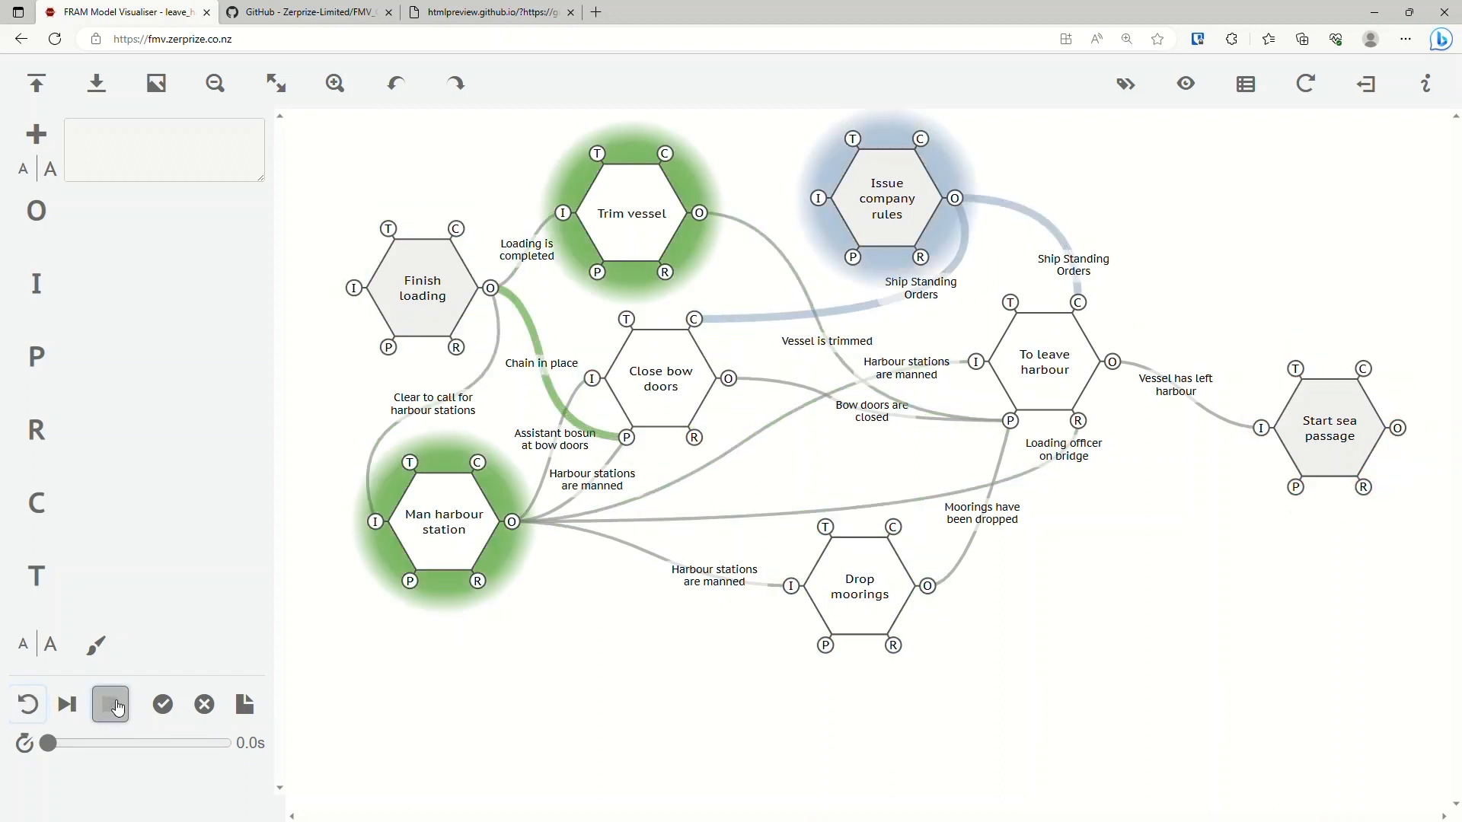
left_click(27, 704)
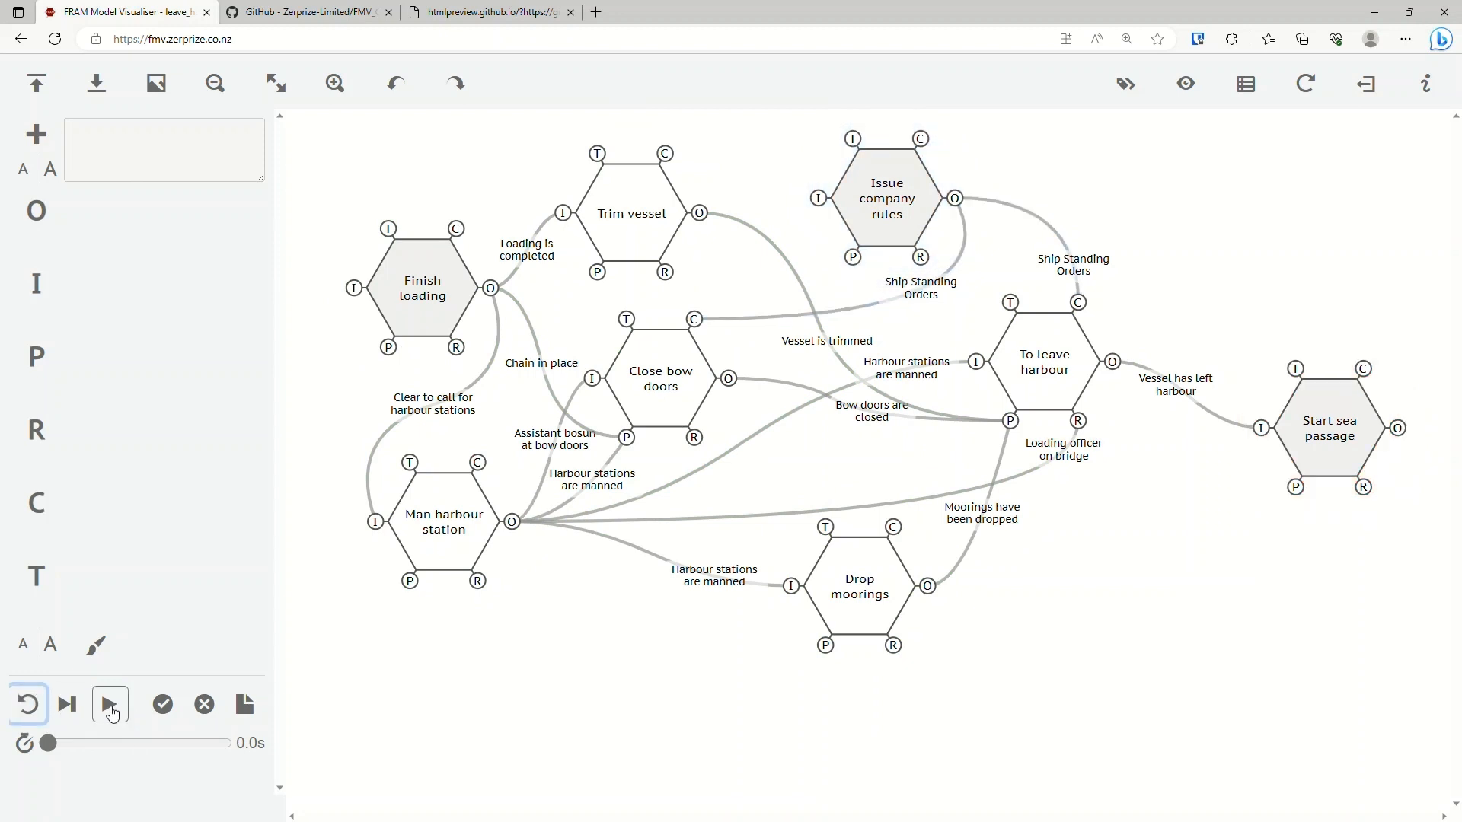
left_click(110, 707)
left_click(110, 711)
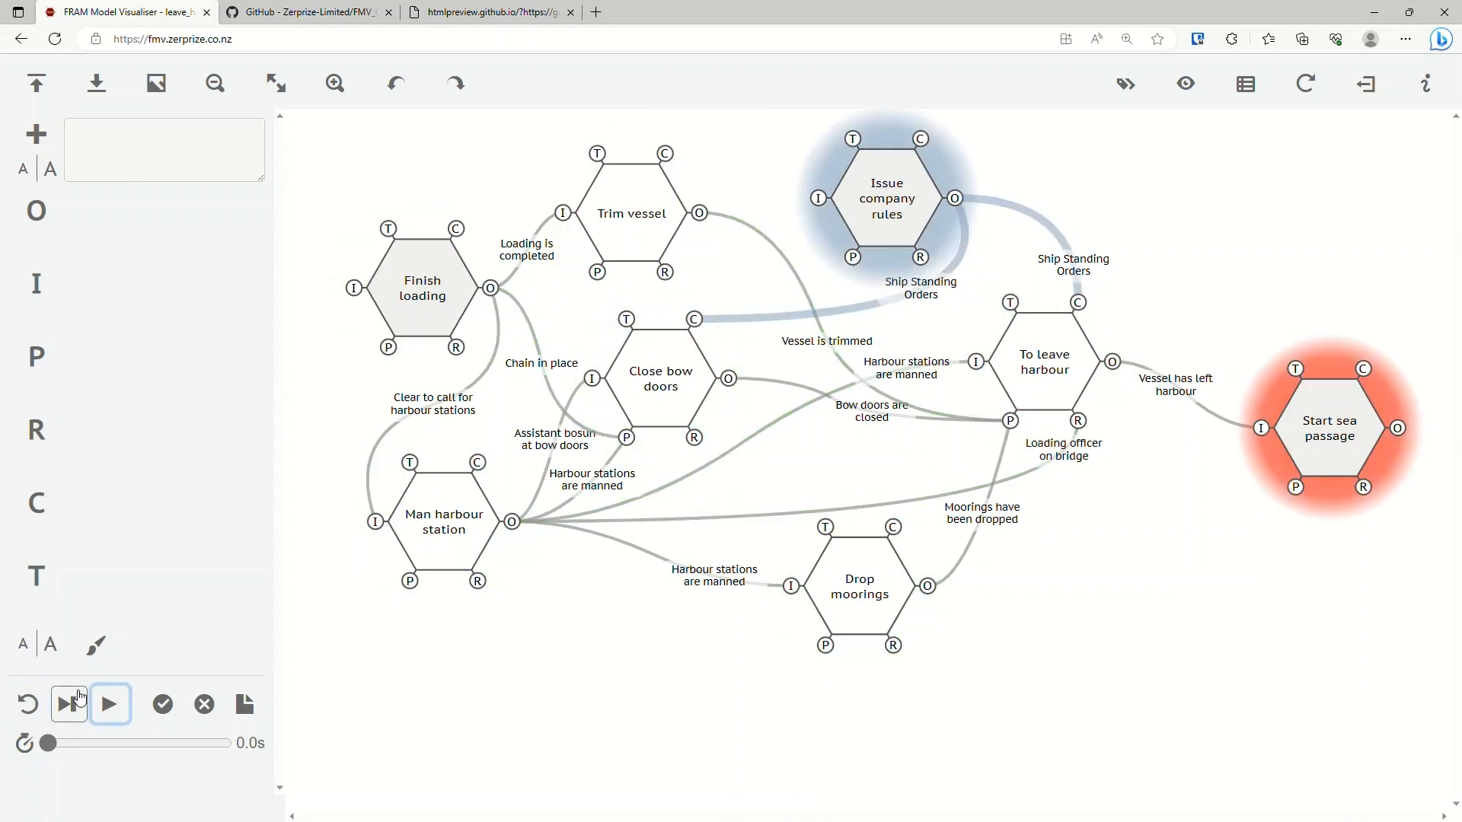
left_click(26, 704)
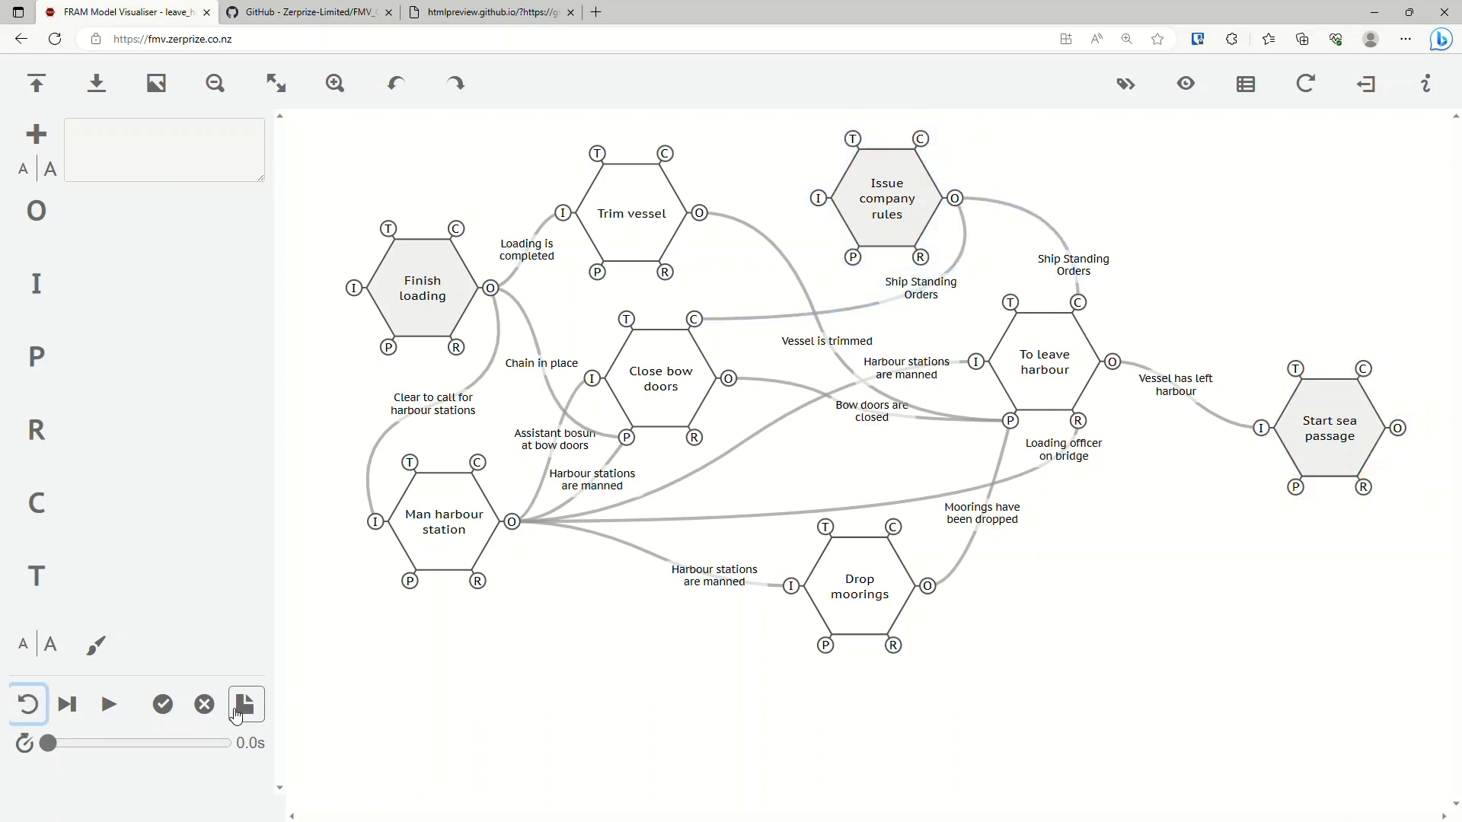
left_click(29, 704)
left_click(122, 716)
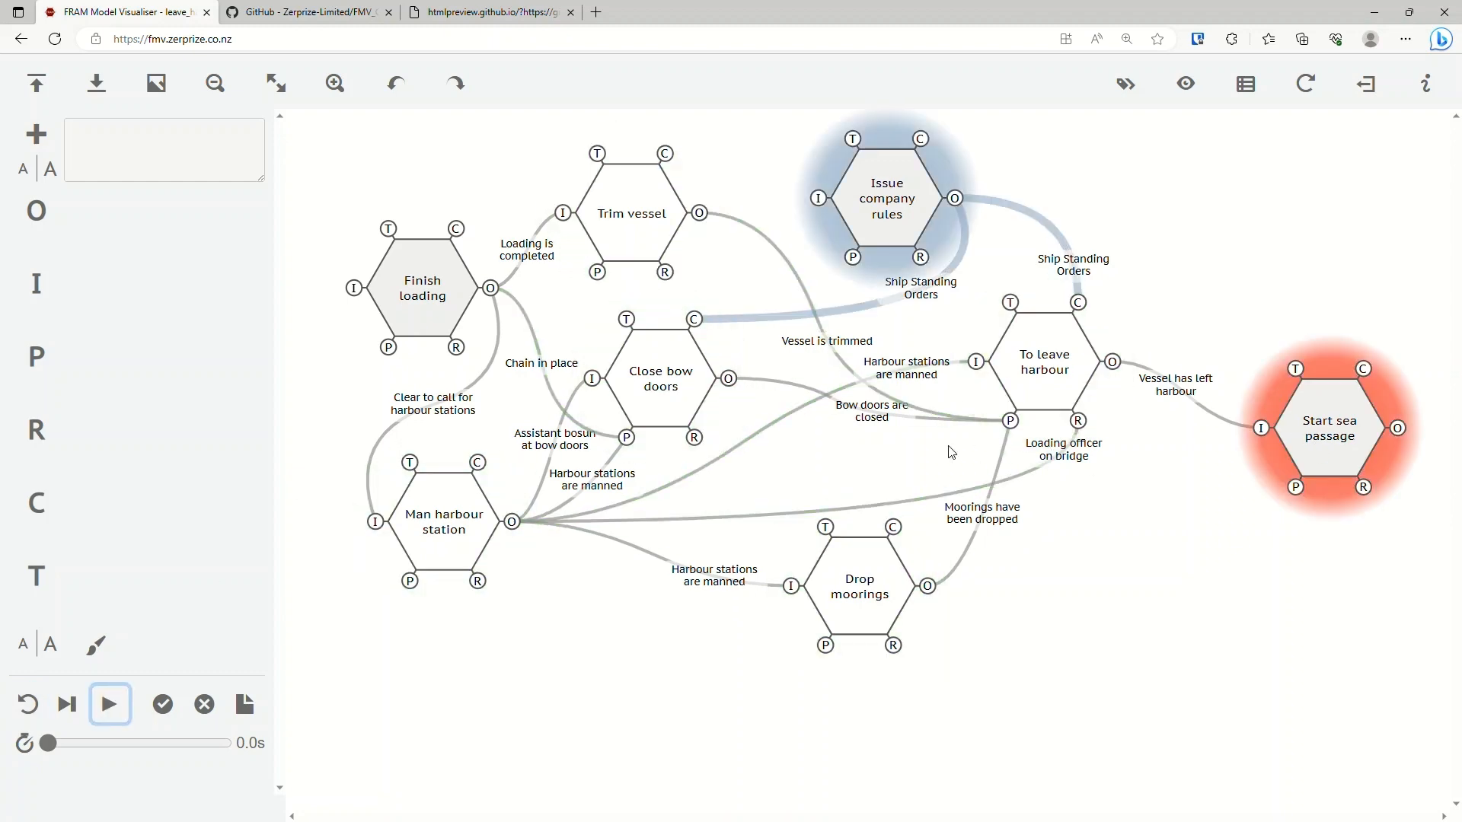
Open the FMI log, review the interpretation profile and the functions activated in each cycle, and close the log.
left_click(248, 714)
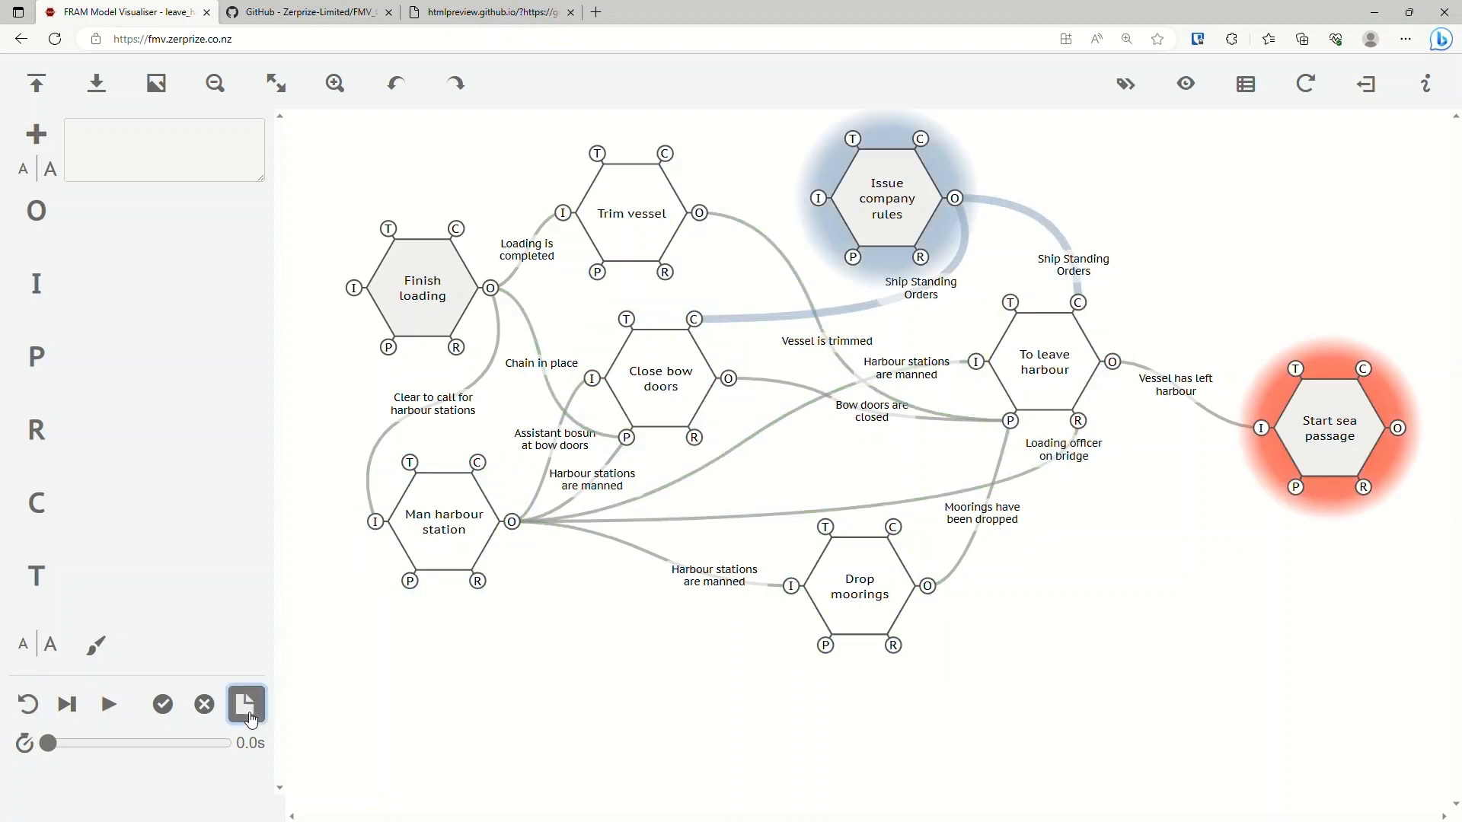
scroll(351, 335, "down", 4)
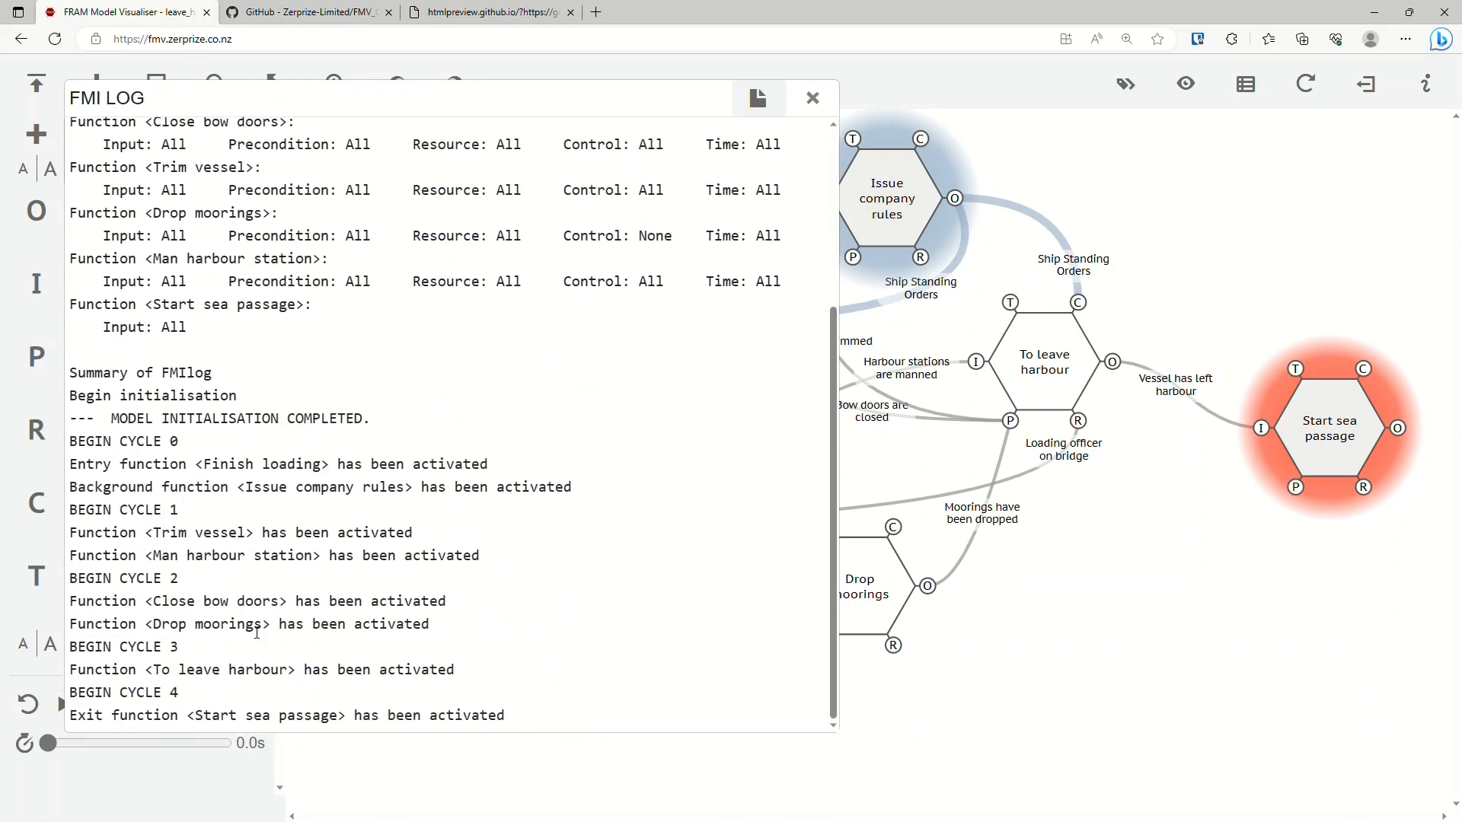
scroll(256, 633, "up", 4)
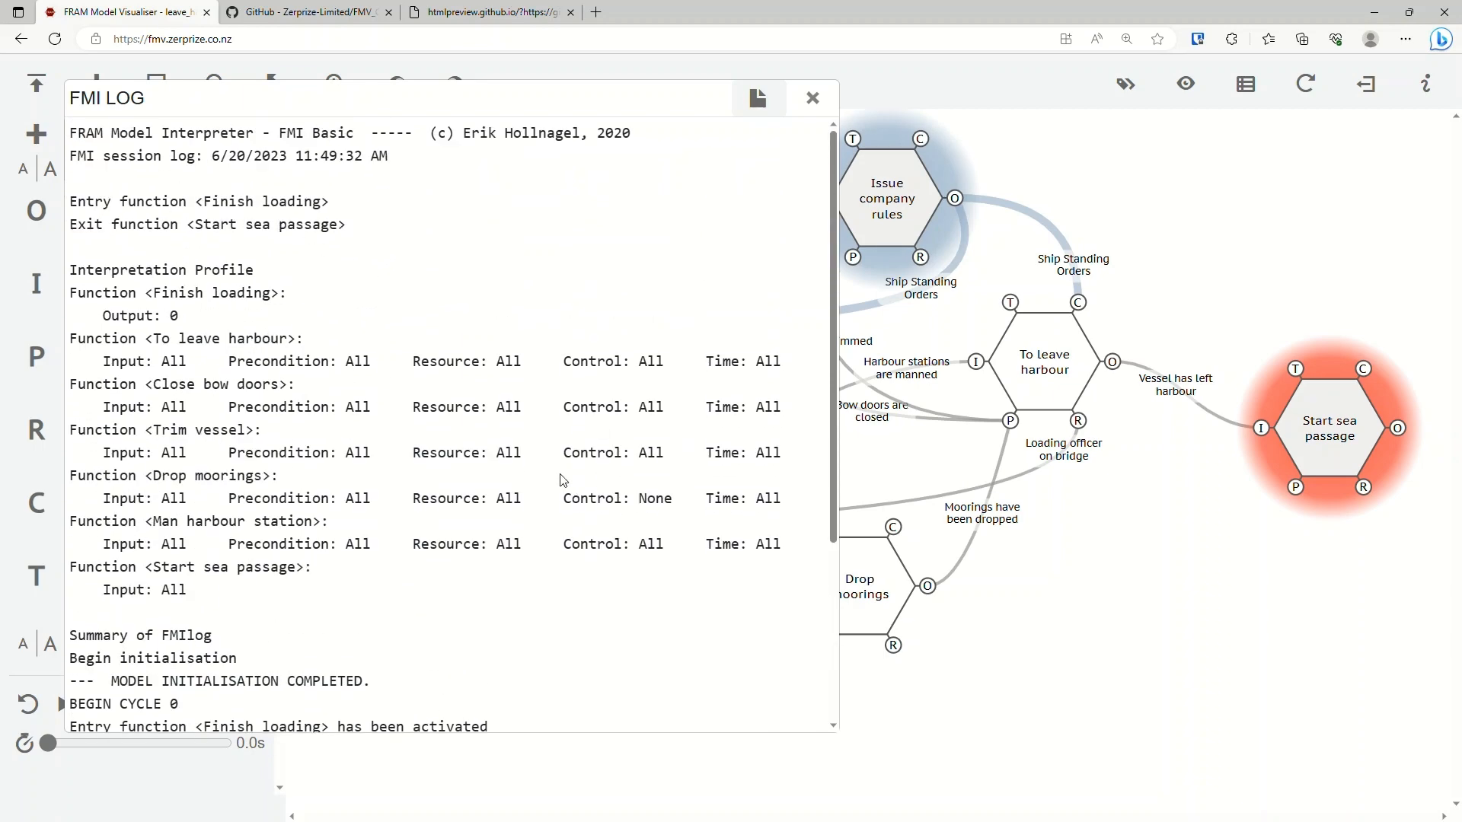
scroll(525, 481, "down", 5)
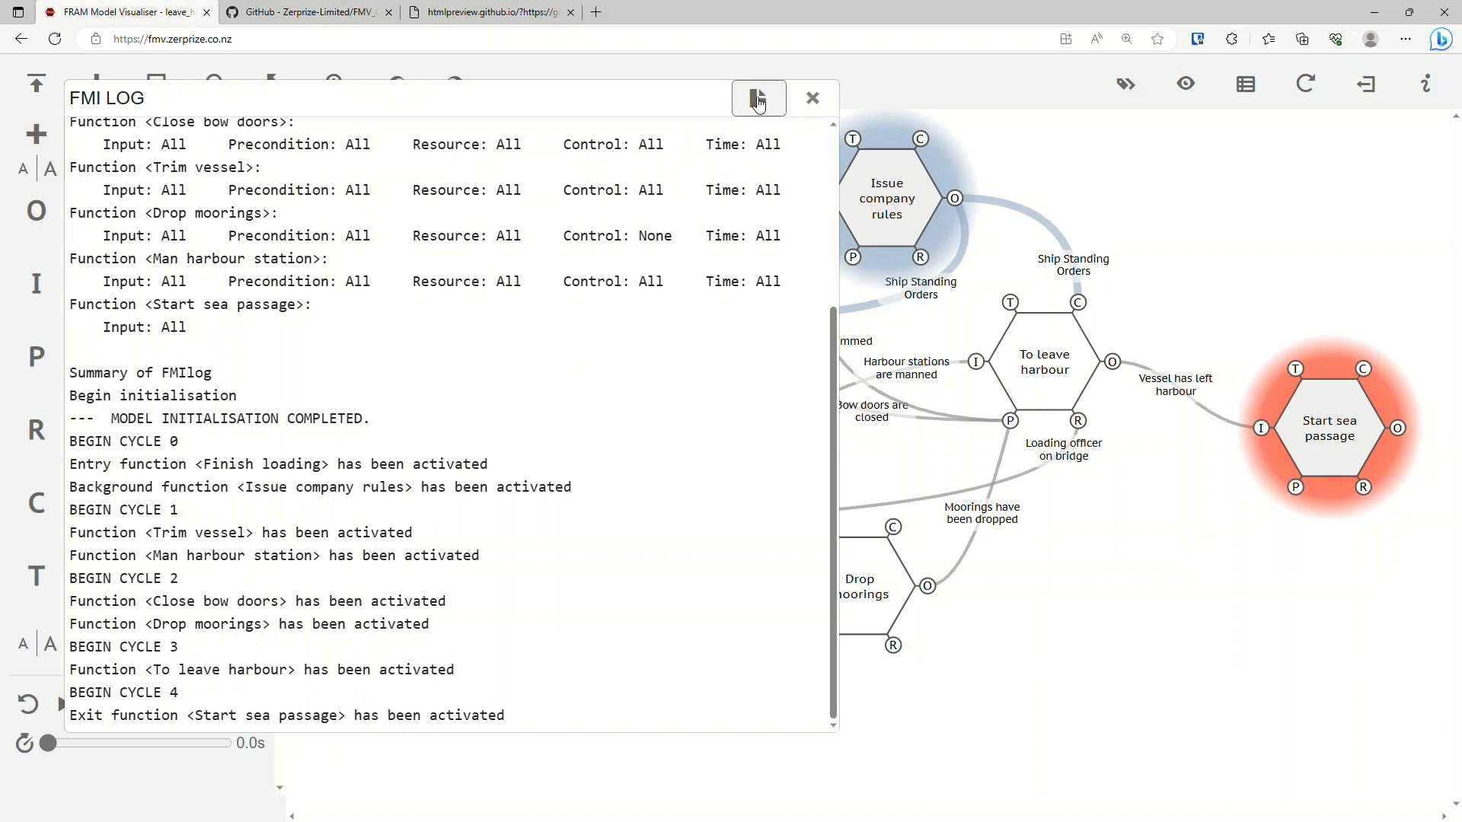
left_click(812, 97)
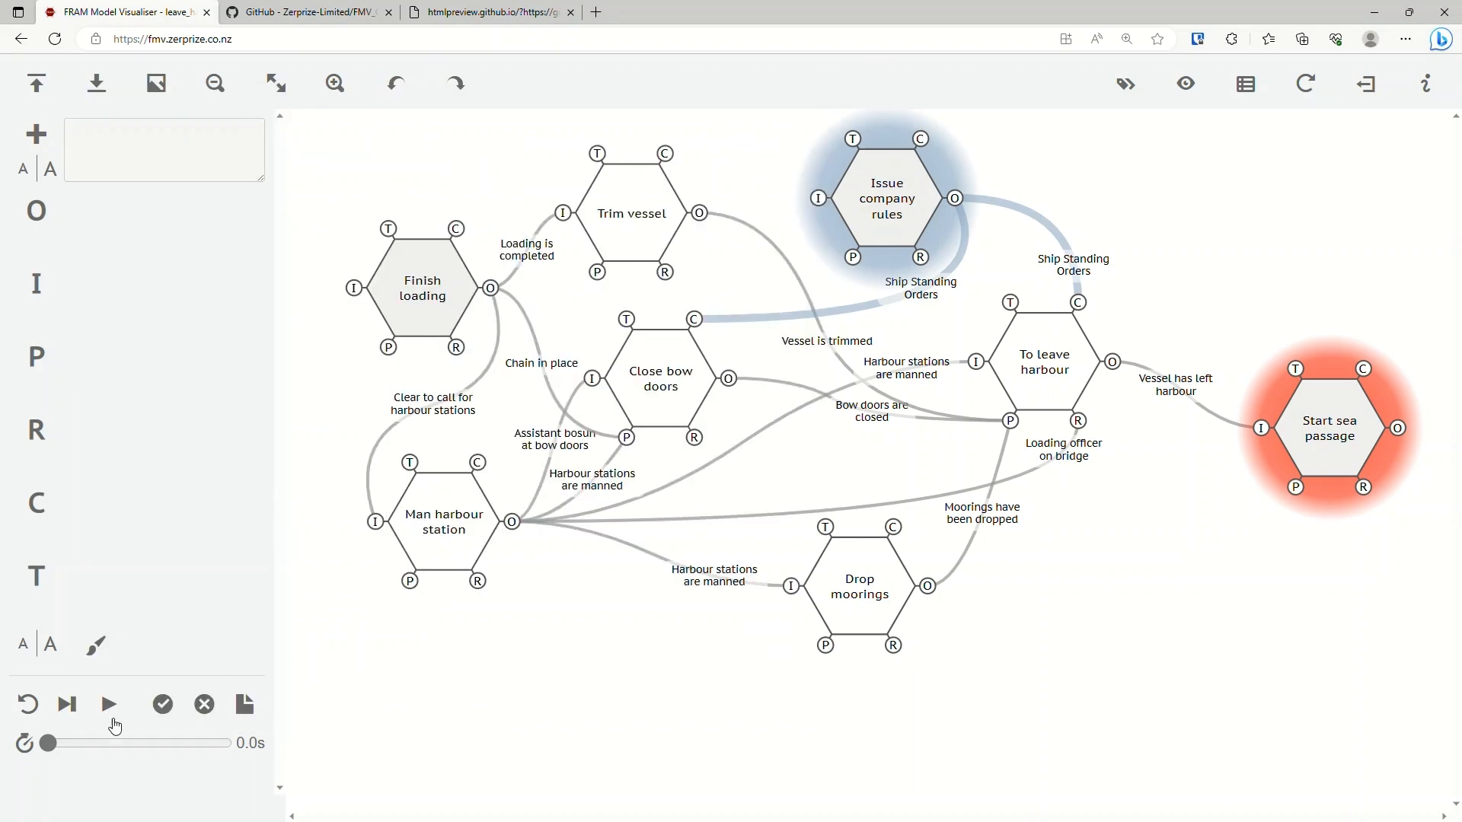
Set the cycle delay to 0.75 s, and open the render model containing the FRAM function, fitted entirely to the view.
left_click(127, 743)
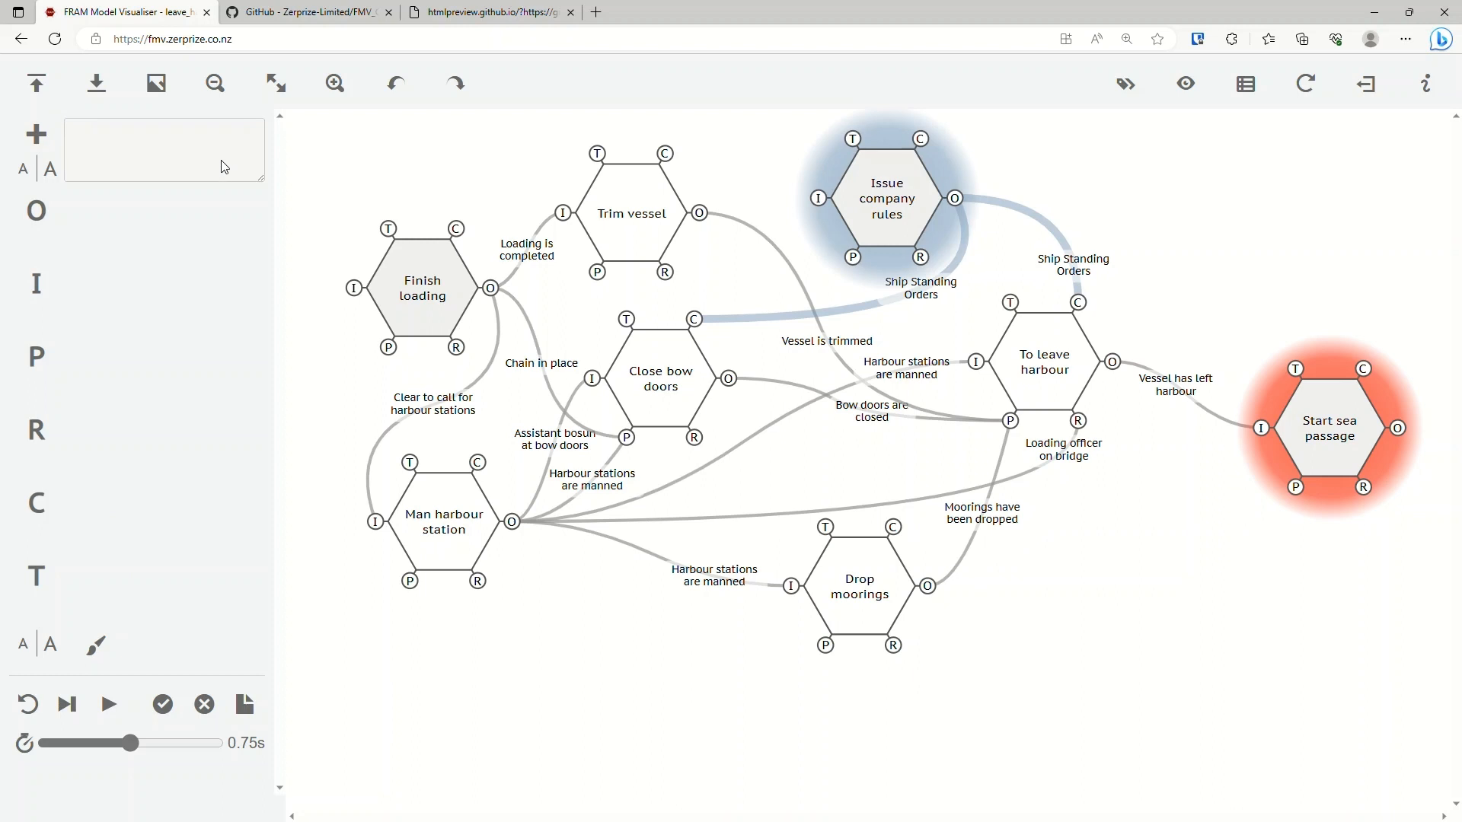
left_click(40, 88)
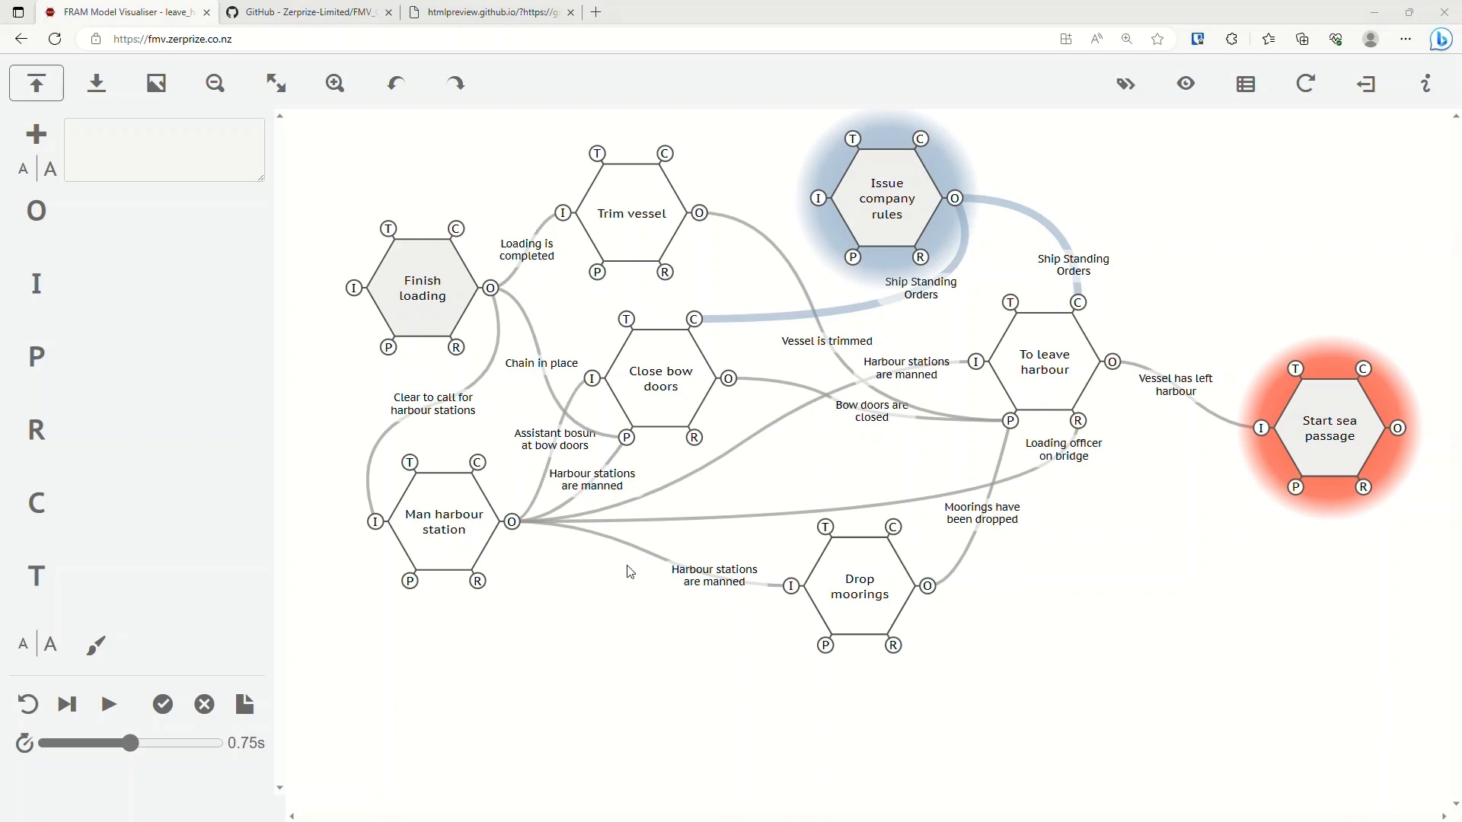
left_click(277, 82)
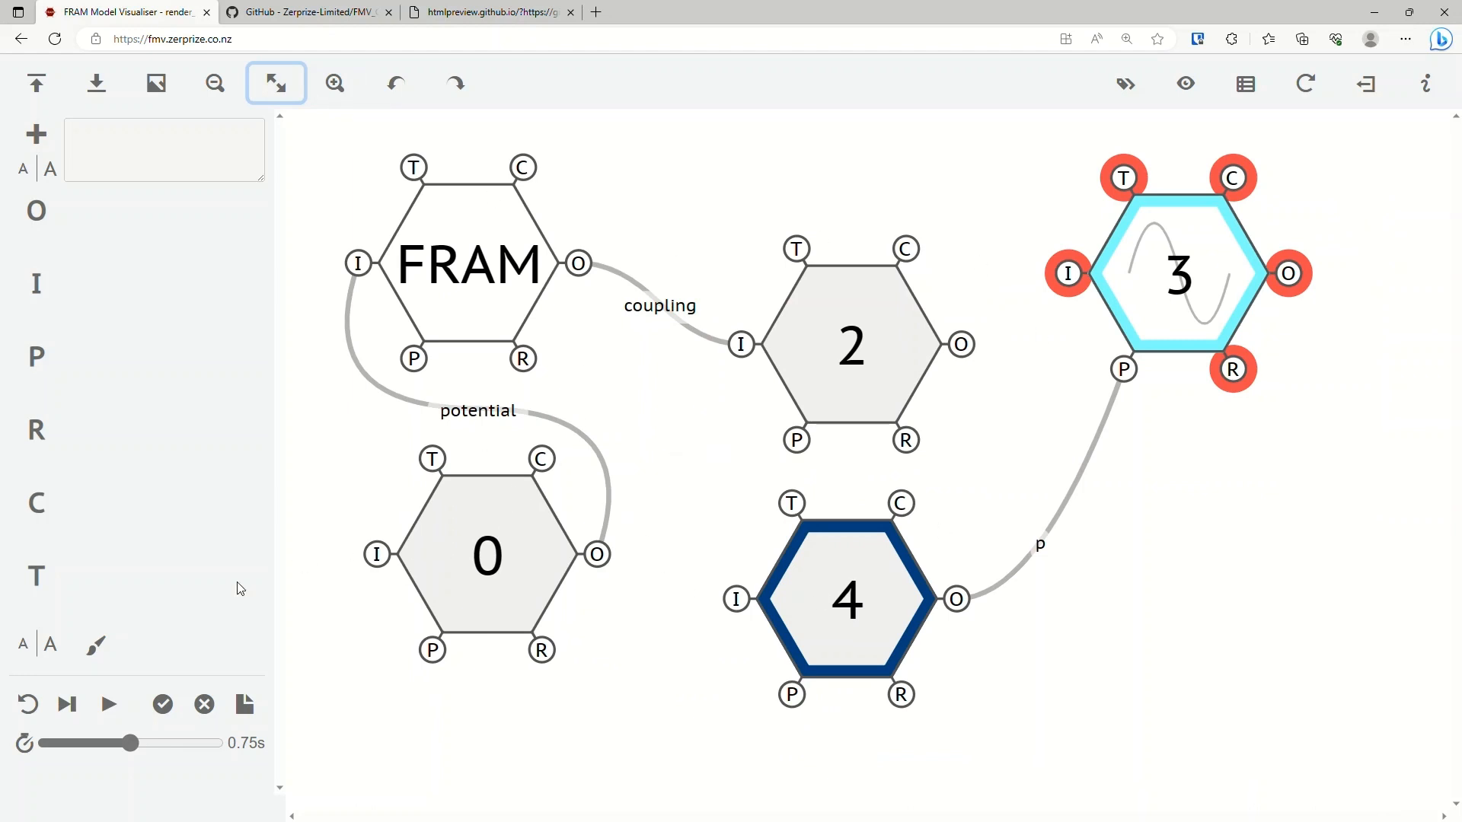
Reset the render model, attempt its first interpretation cycle, and examine the FMI log's warning about function 3 before closing the log.
left_click(30, 708)
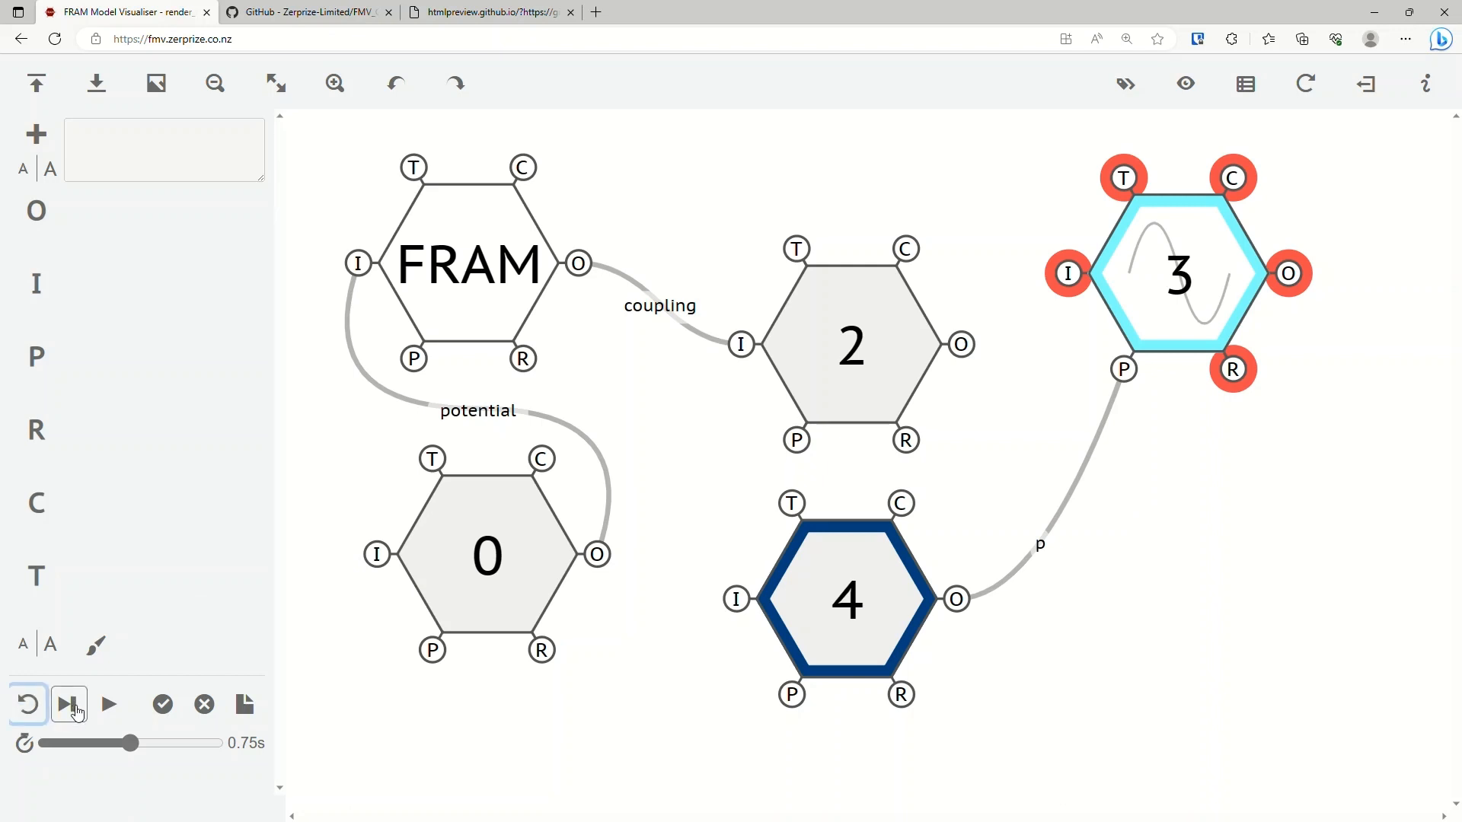
left_click(69, 706)
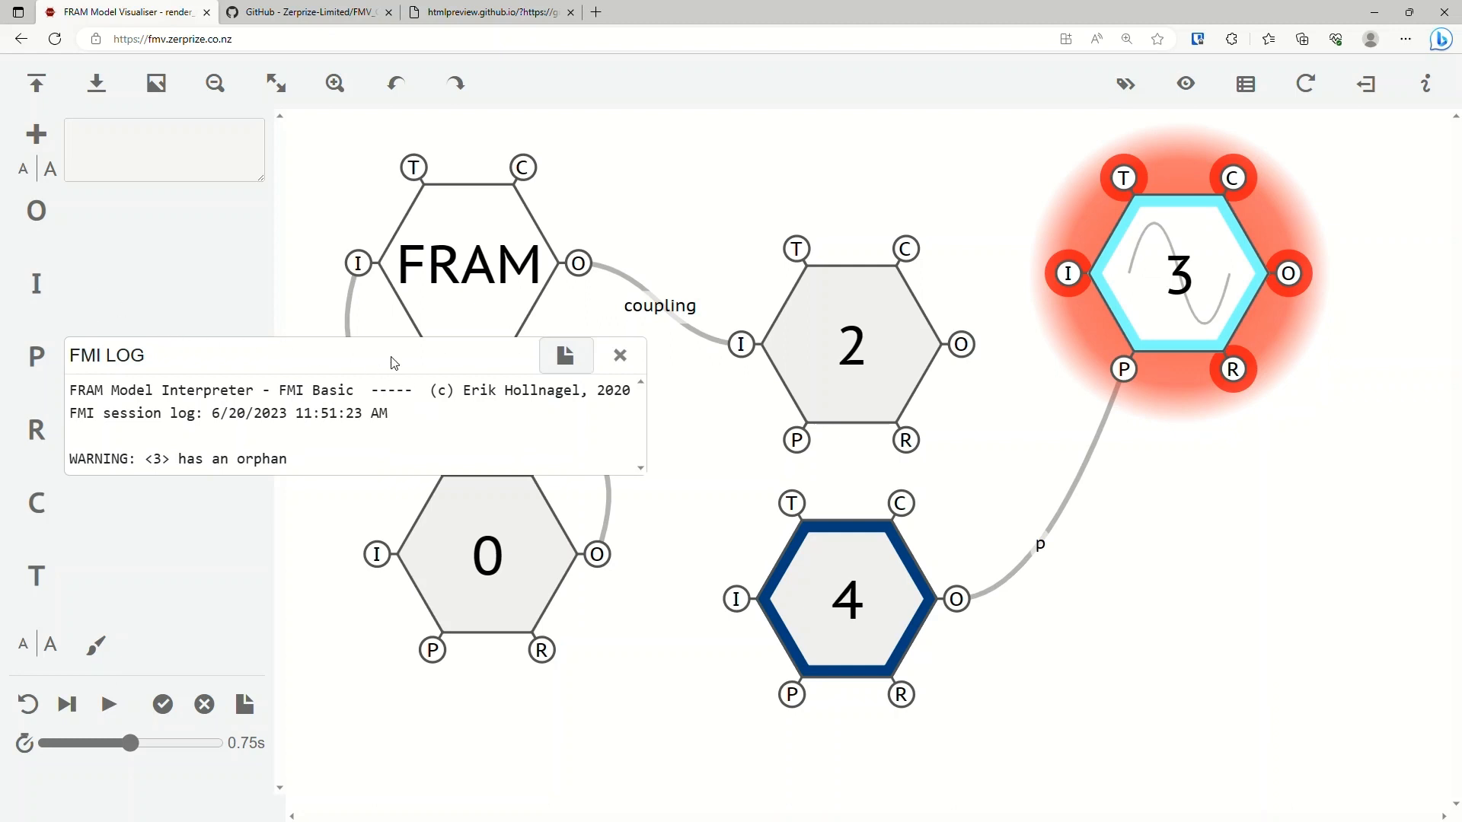
left_click_drag(107, 461, 177, 462)
left_click(162, 461)
left_click_drag(213, 460, 340, 464)
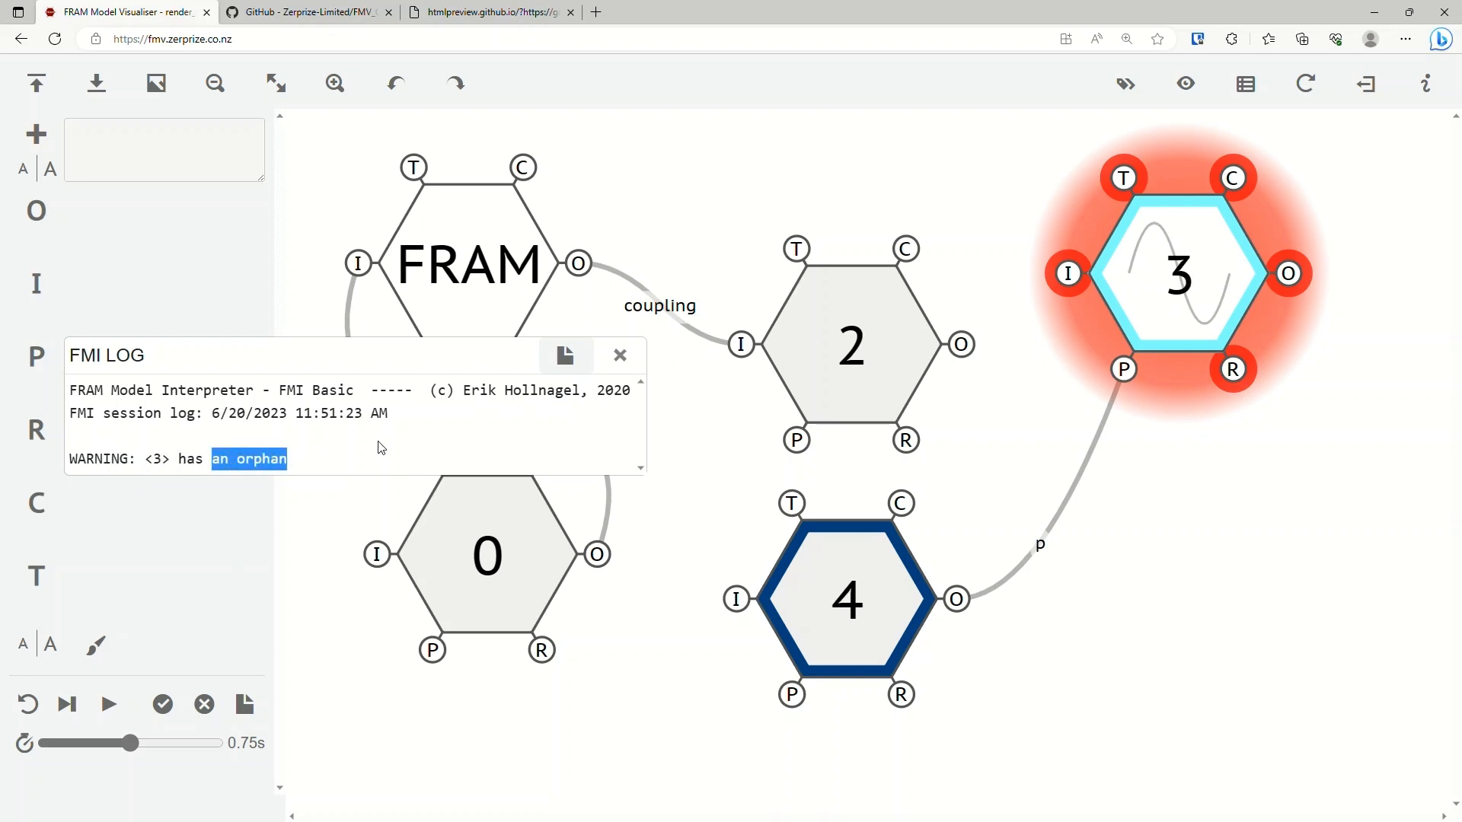
left_click(315, 463)
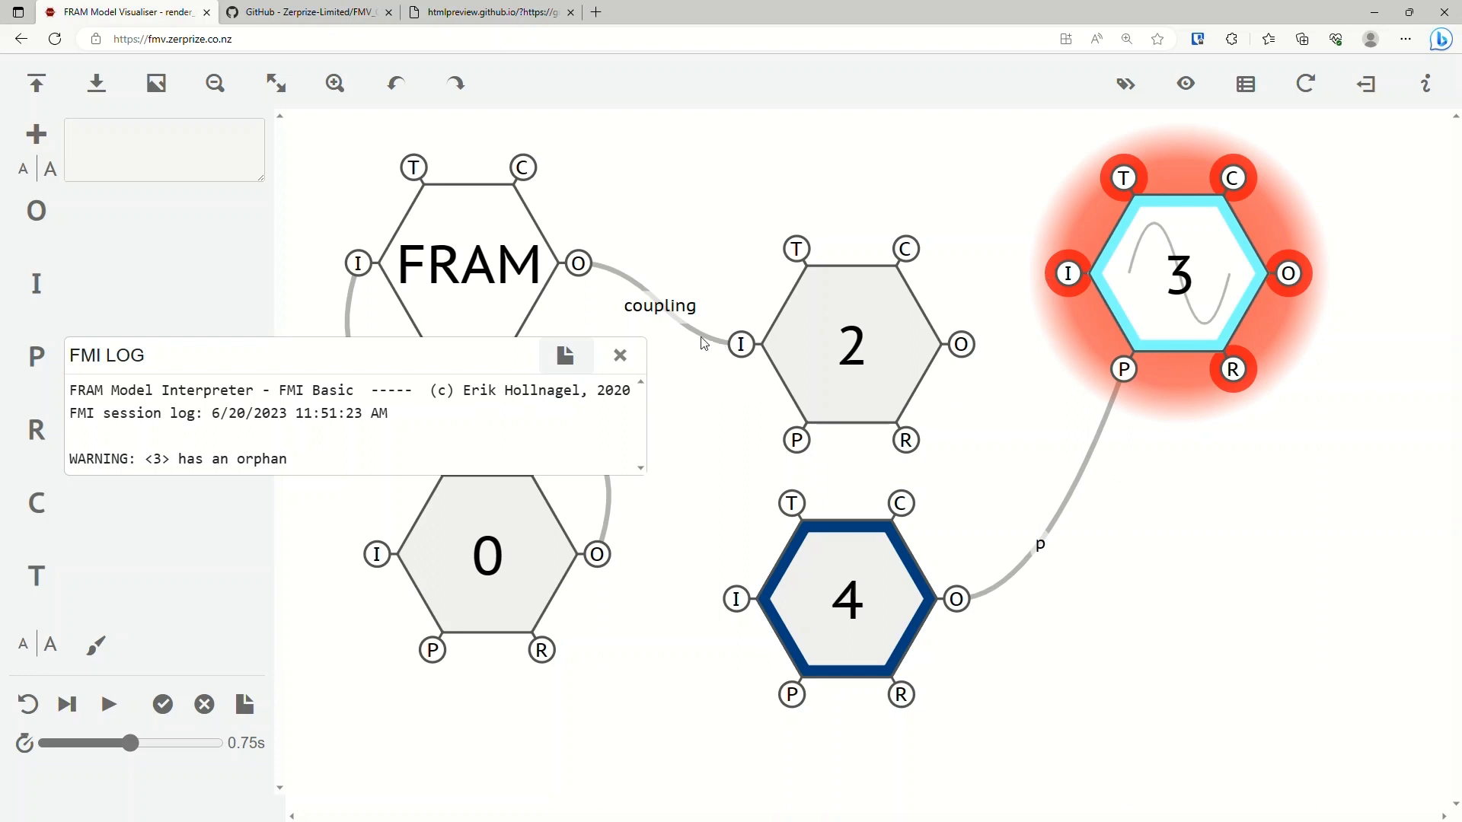
left_click(621, 356)
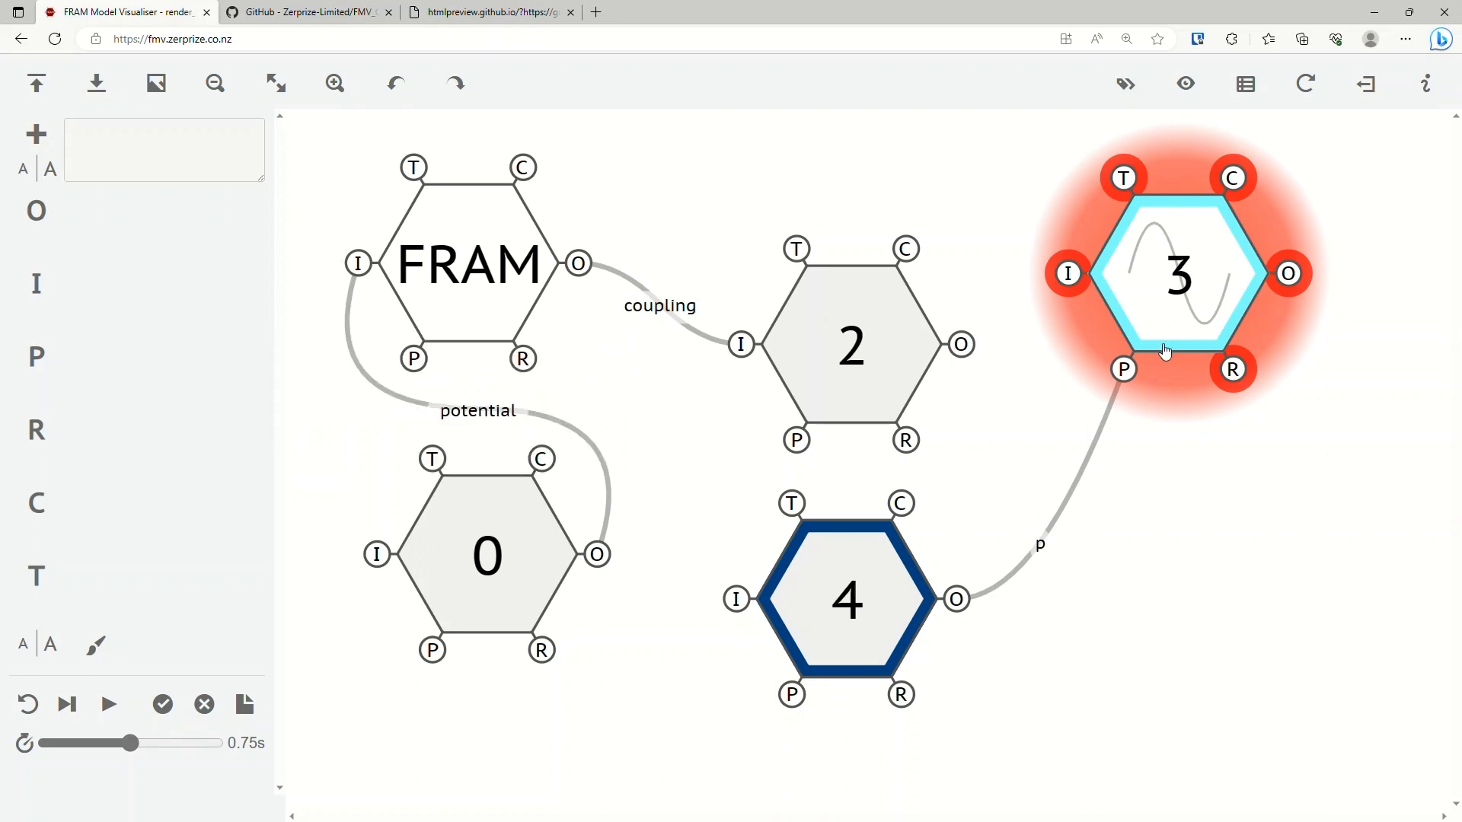
Delete the unconnected Output, Input, Resource, Control and Time aspects of function 3, keeping its Precondition p, and deselect it.
left_click(1179, 278)
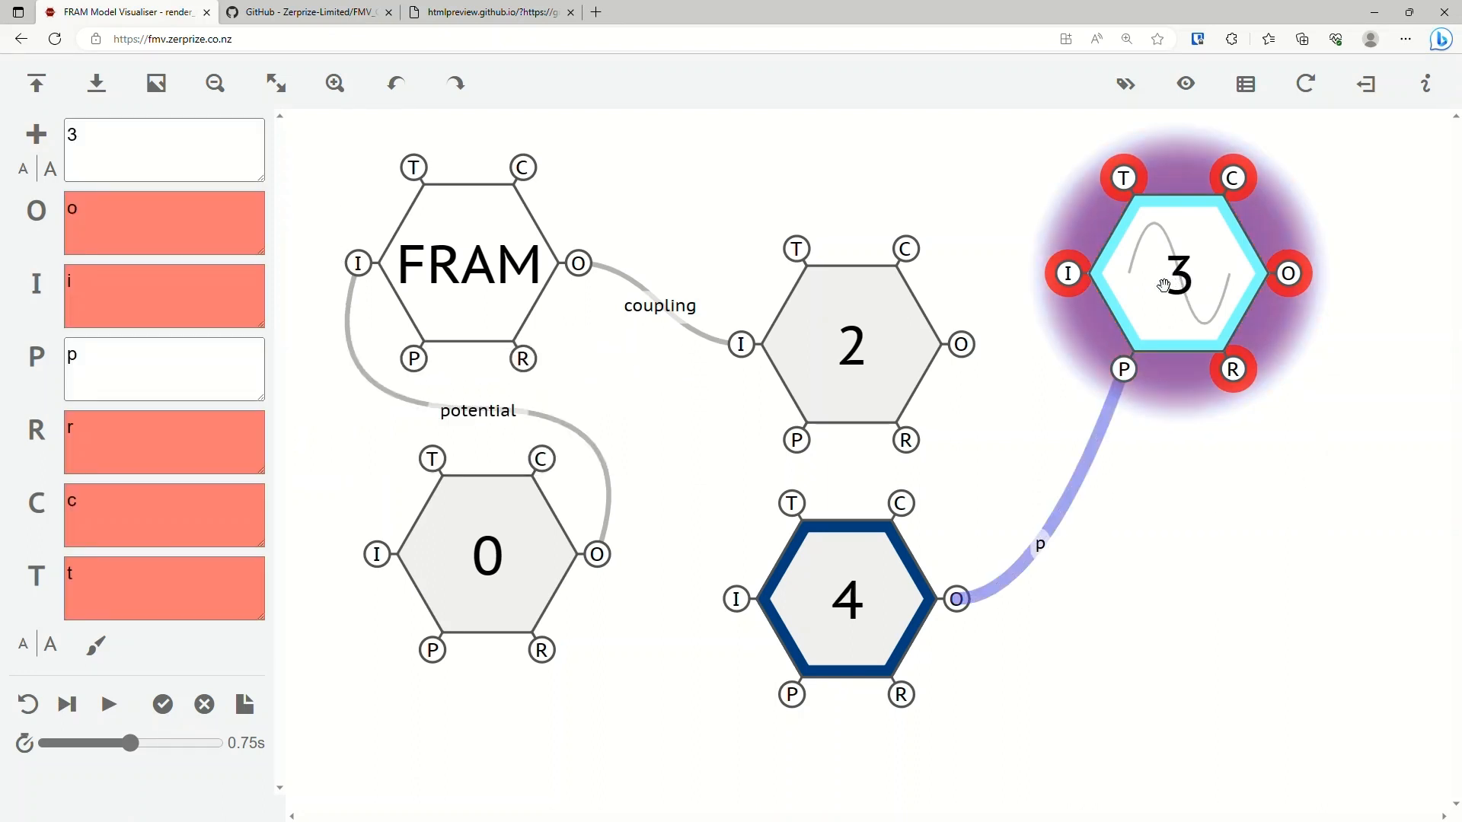
left_click(199, 218)
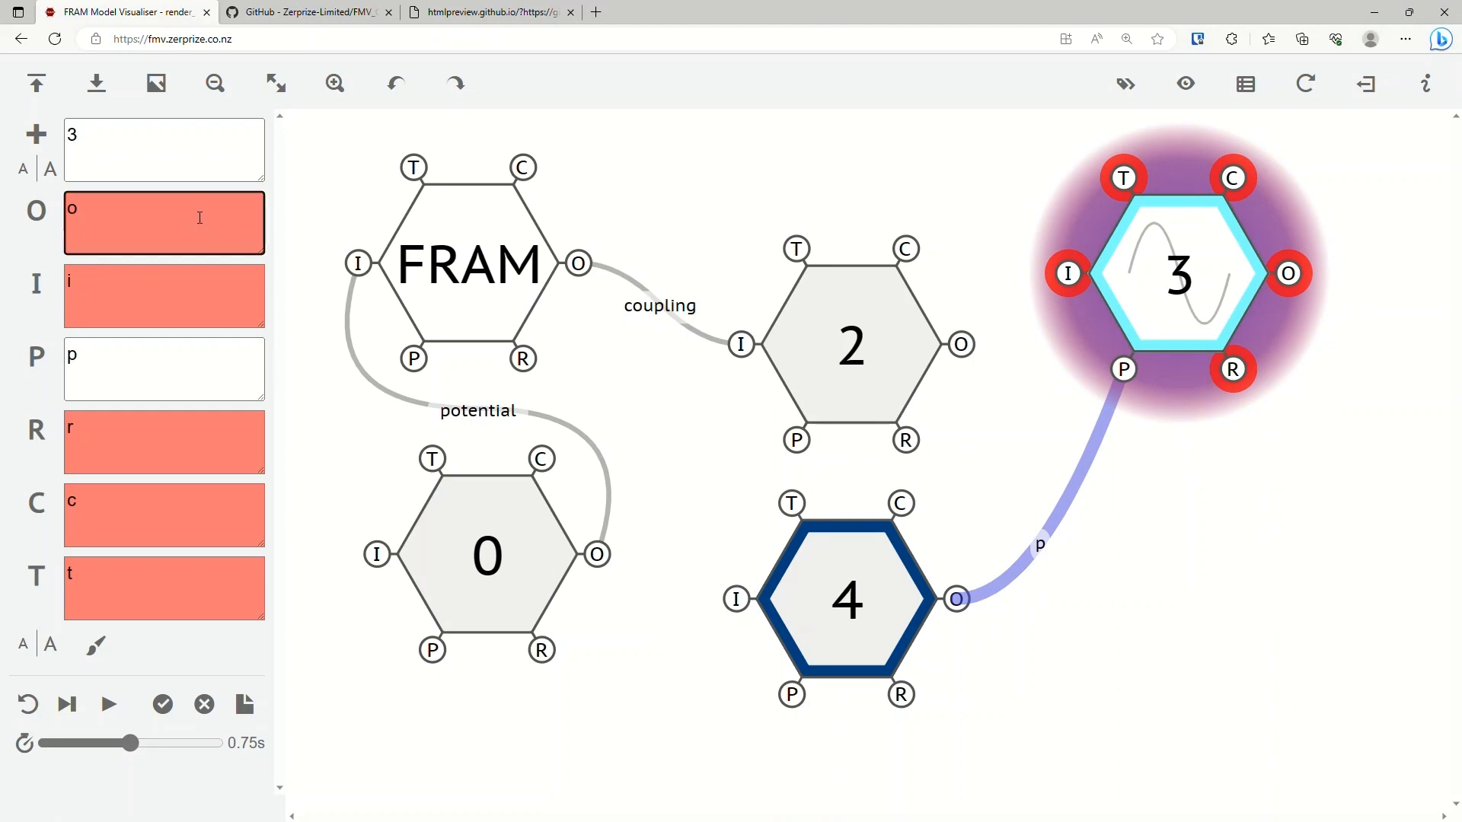
key("BackSpace")
key("Tab")
key("BackSpace")
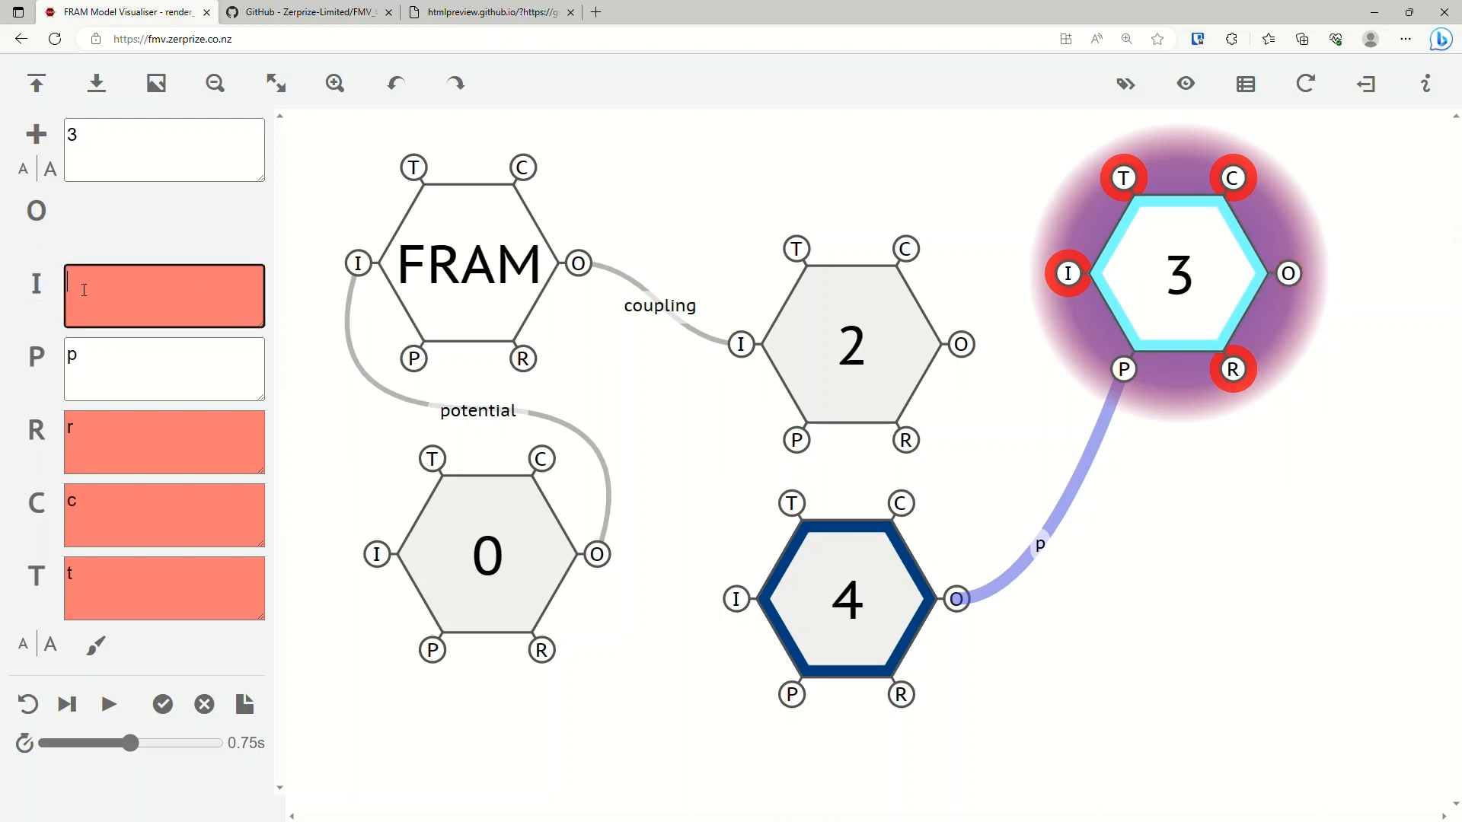
left_click(111, 438)
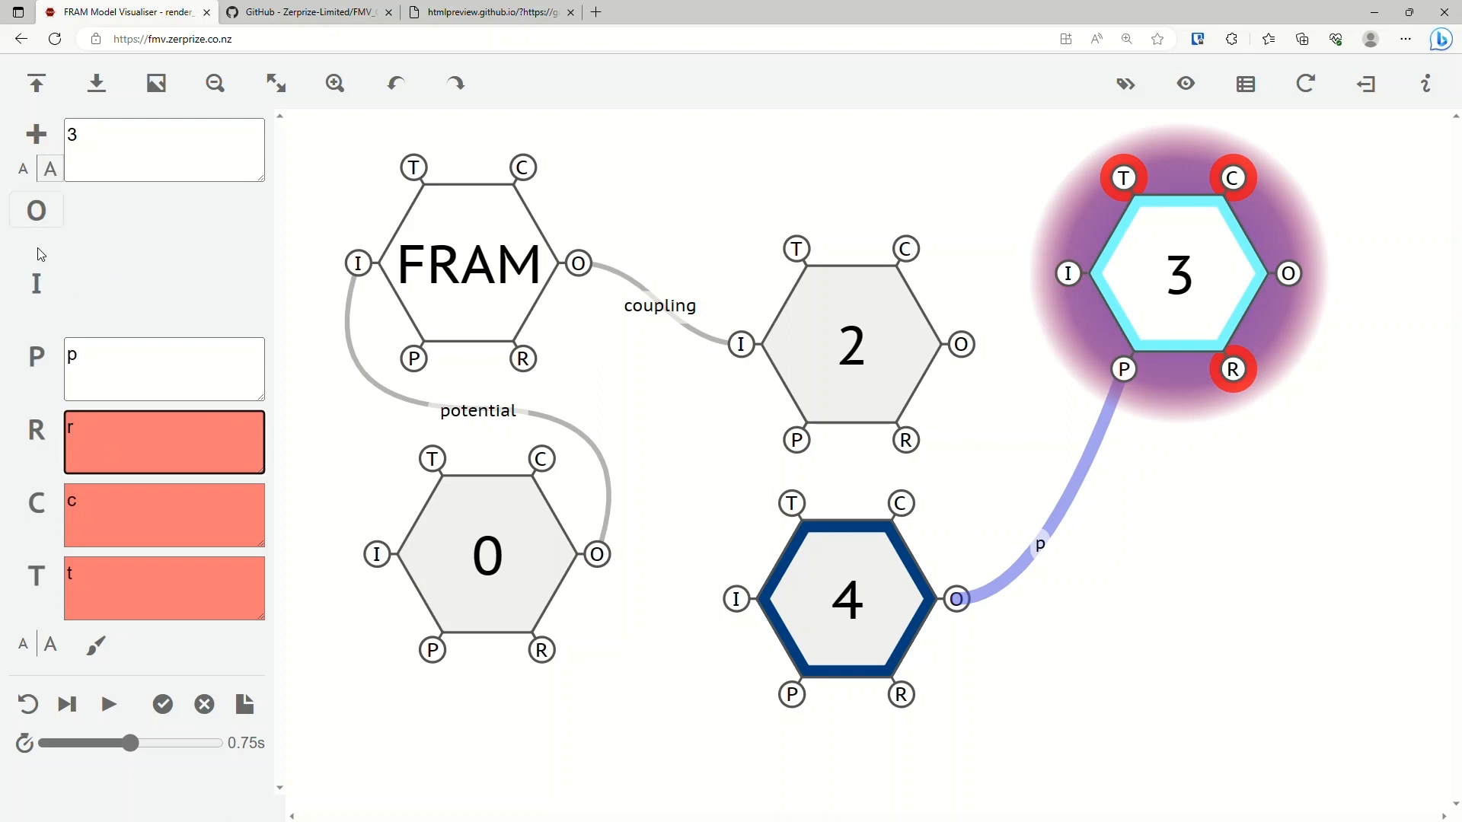
left_click(116, 512)
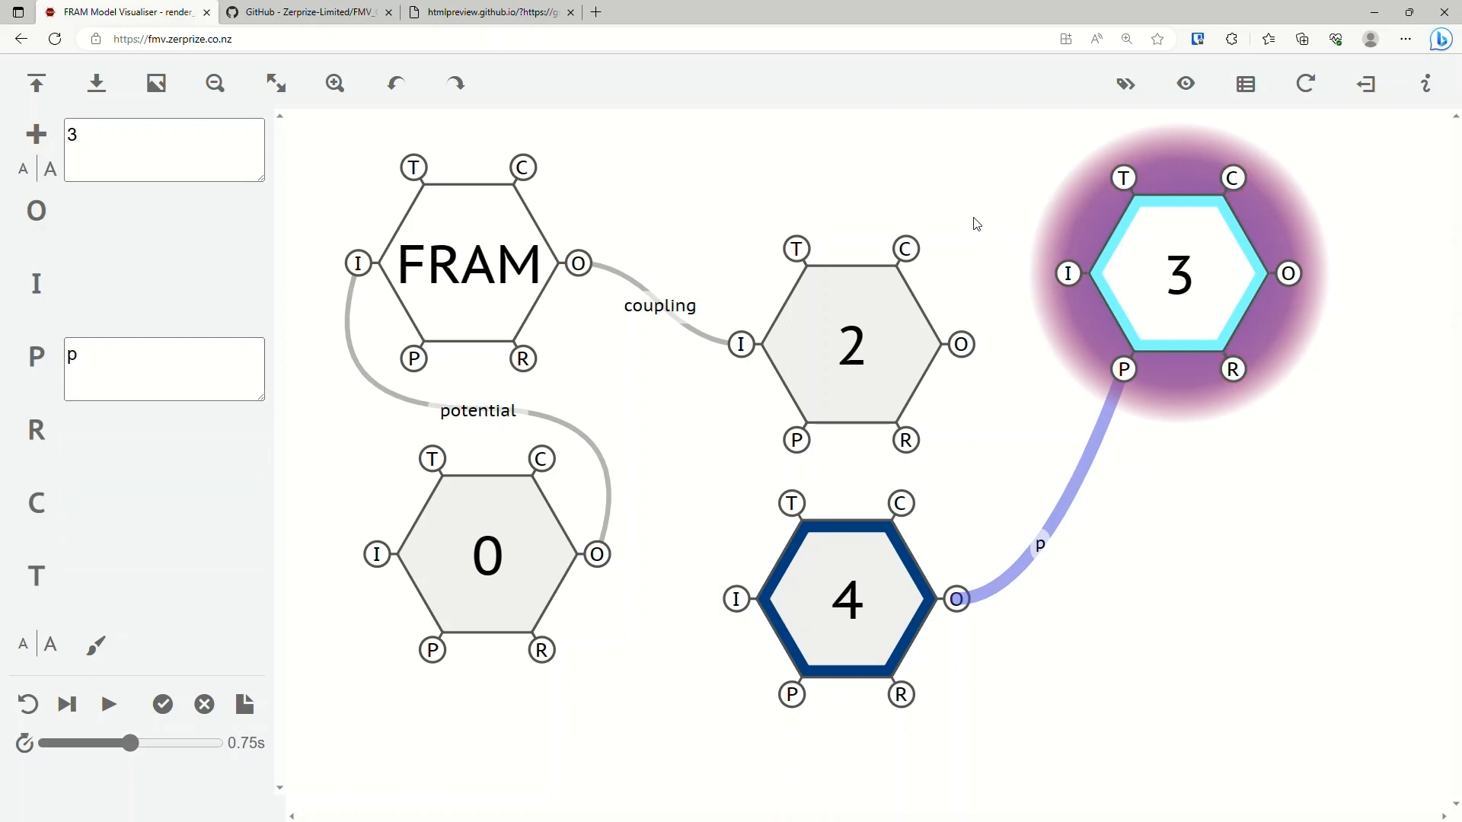
left_click(974, 219)
left_click(1177, 280)
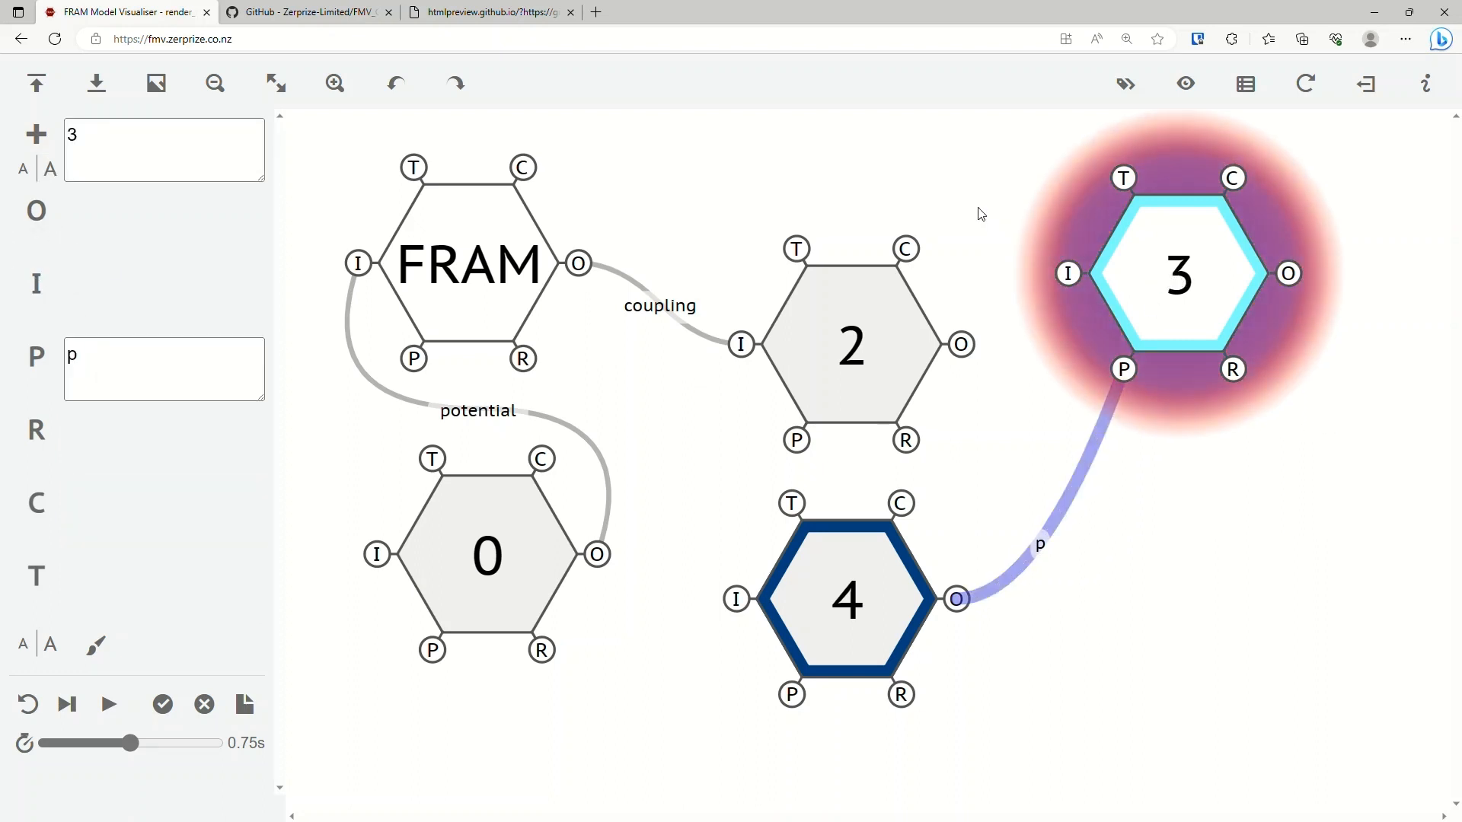
left_click(975, 208)
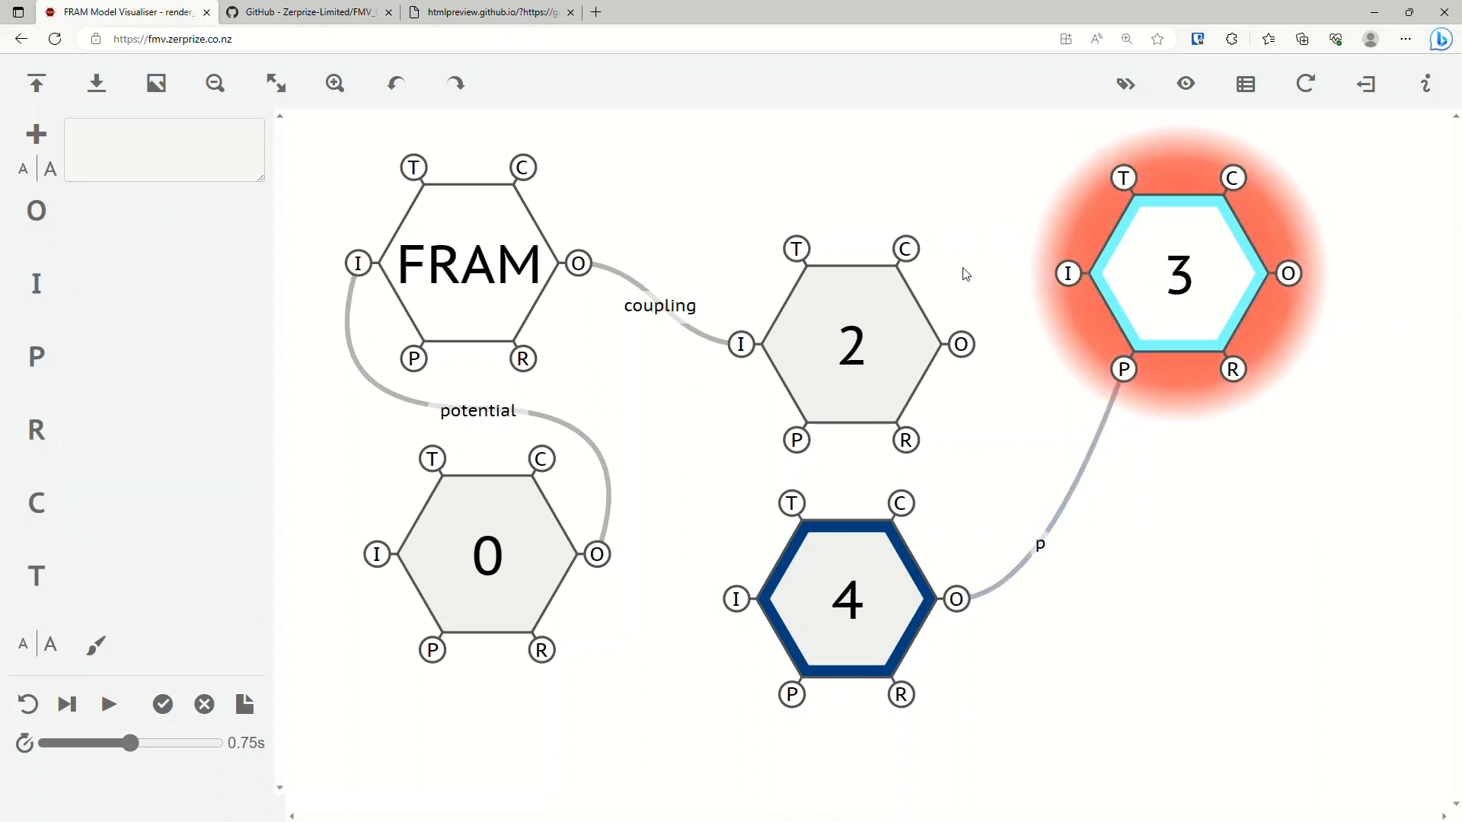
Reset the interpretation, attempt the first cycle again, and read the FMI log's warnings about function 3.
left_click(36, 708)
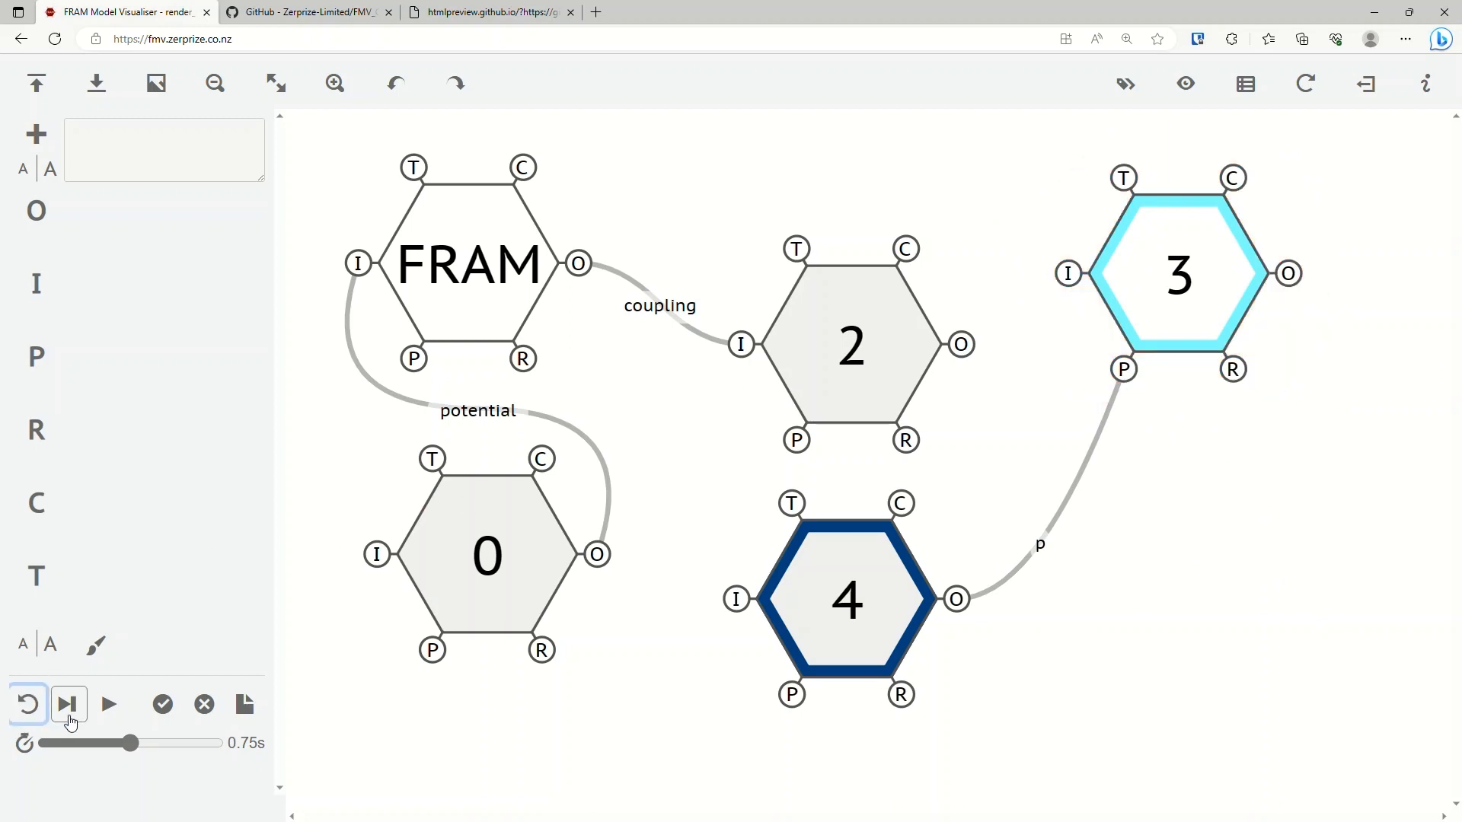
left_click(73, 716)
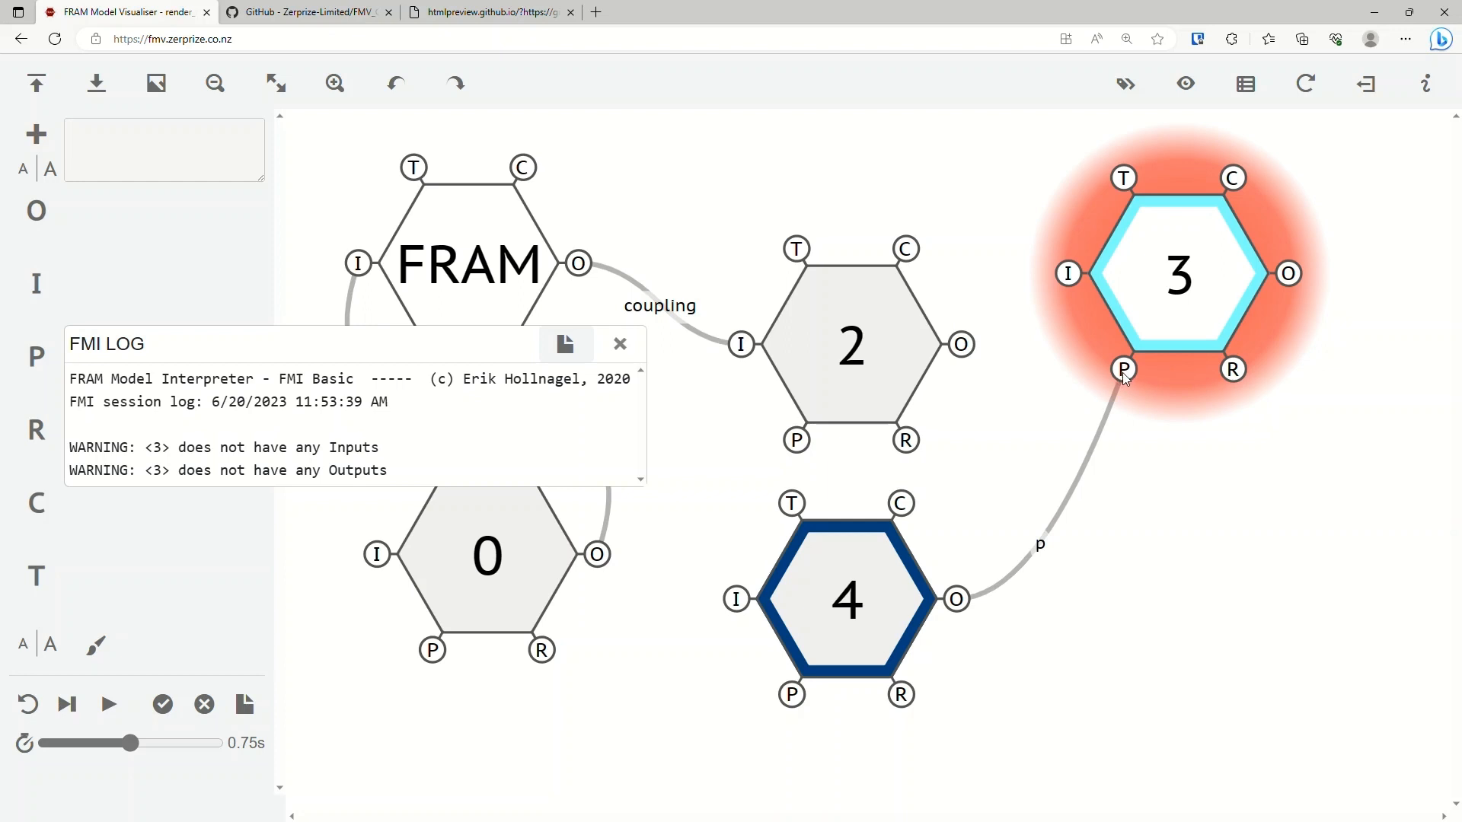
left_click(1180, 269)
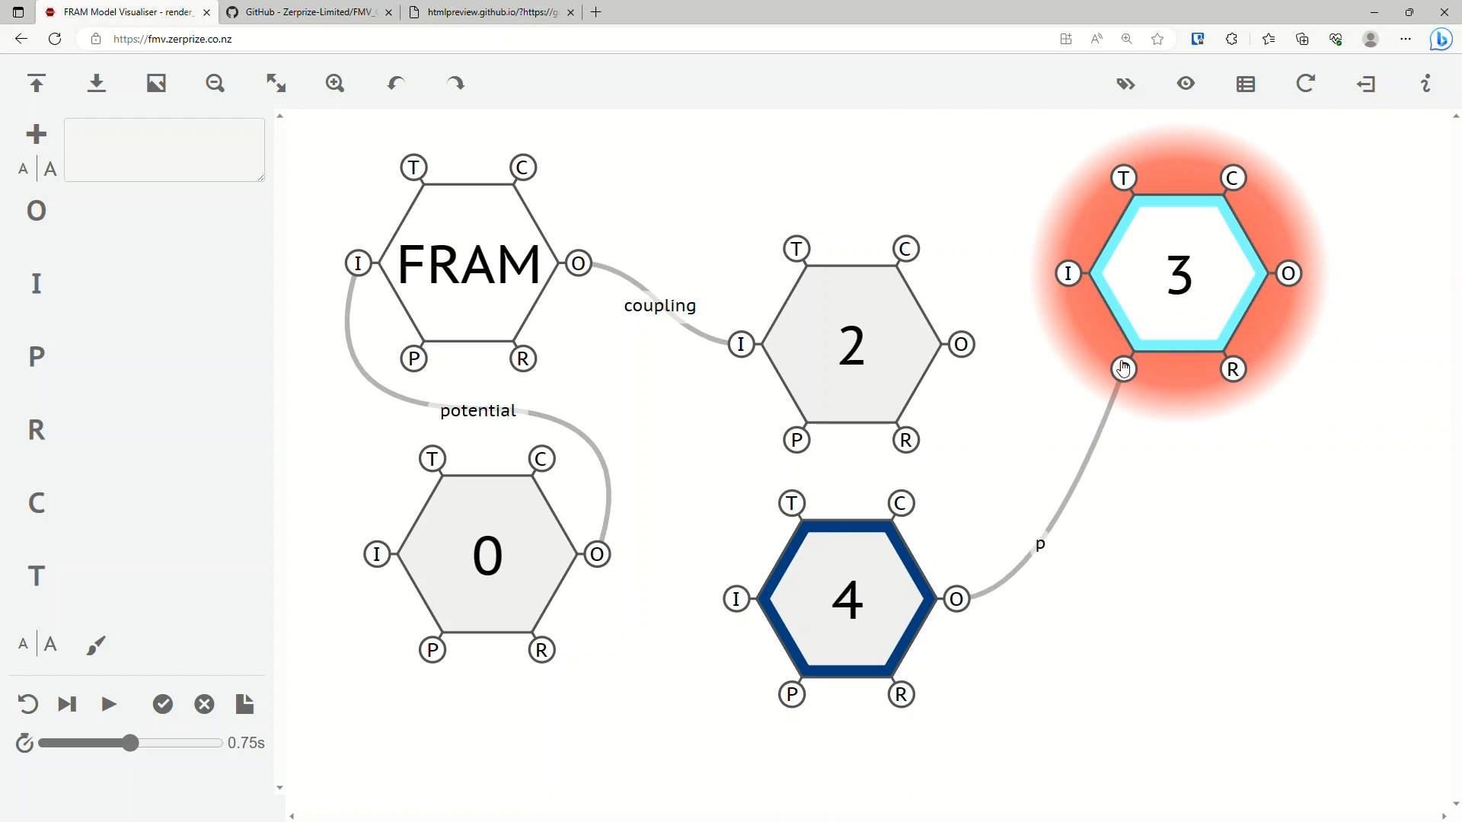
Compare the aspects and couplings of the FRAM function with those of function 3.
left_click(471, 272)
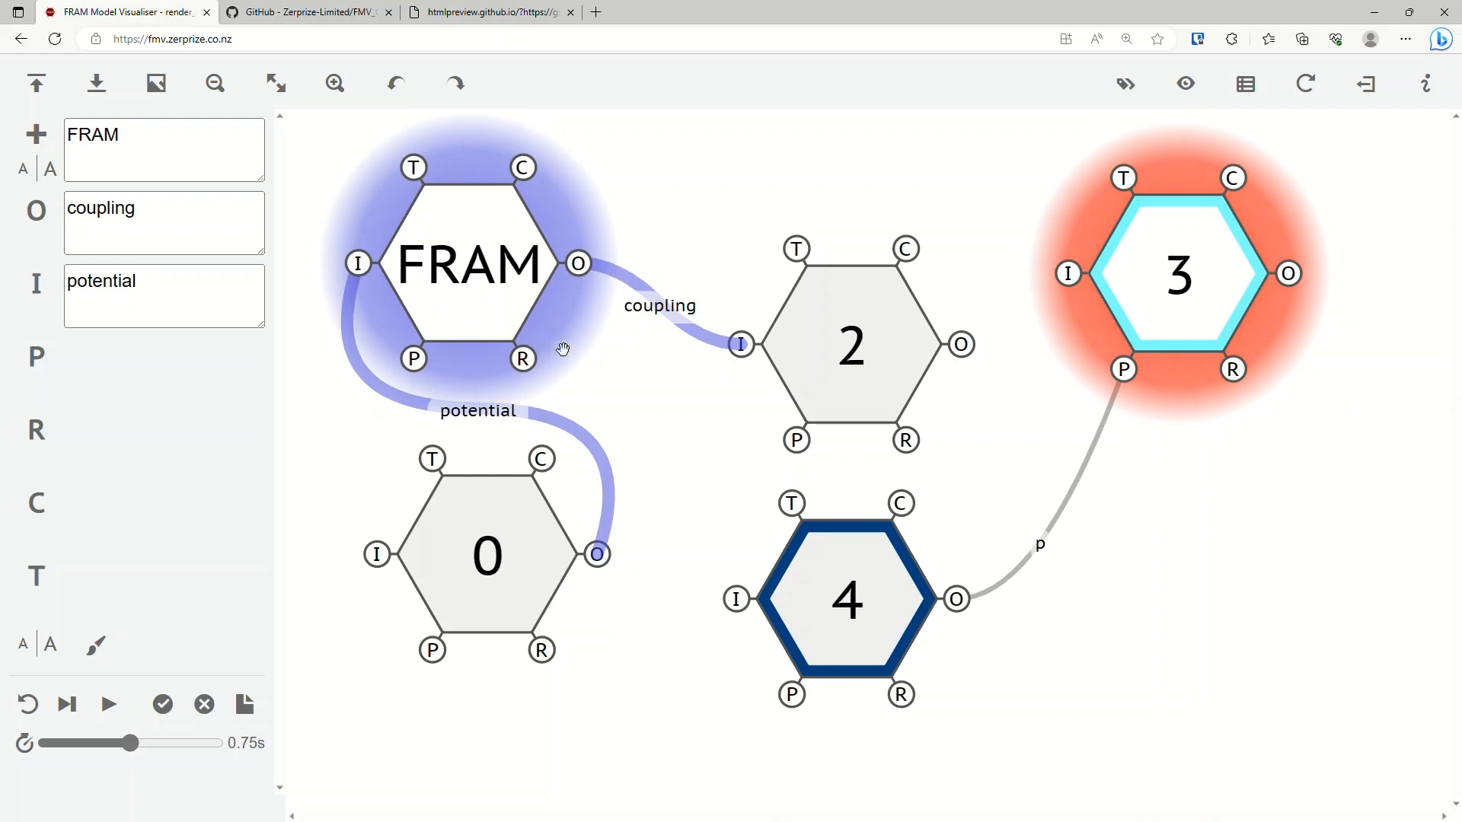
left_click(1107, 329)
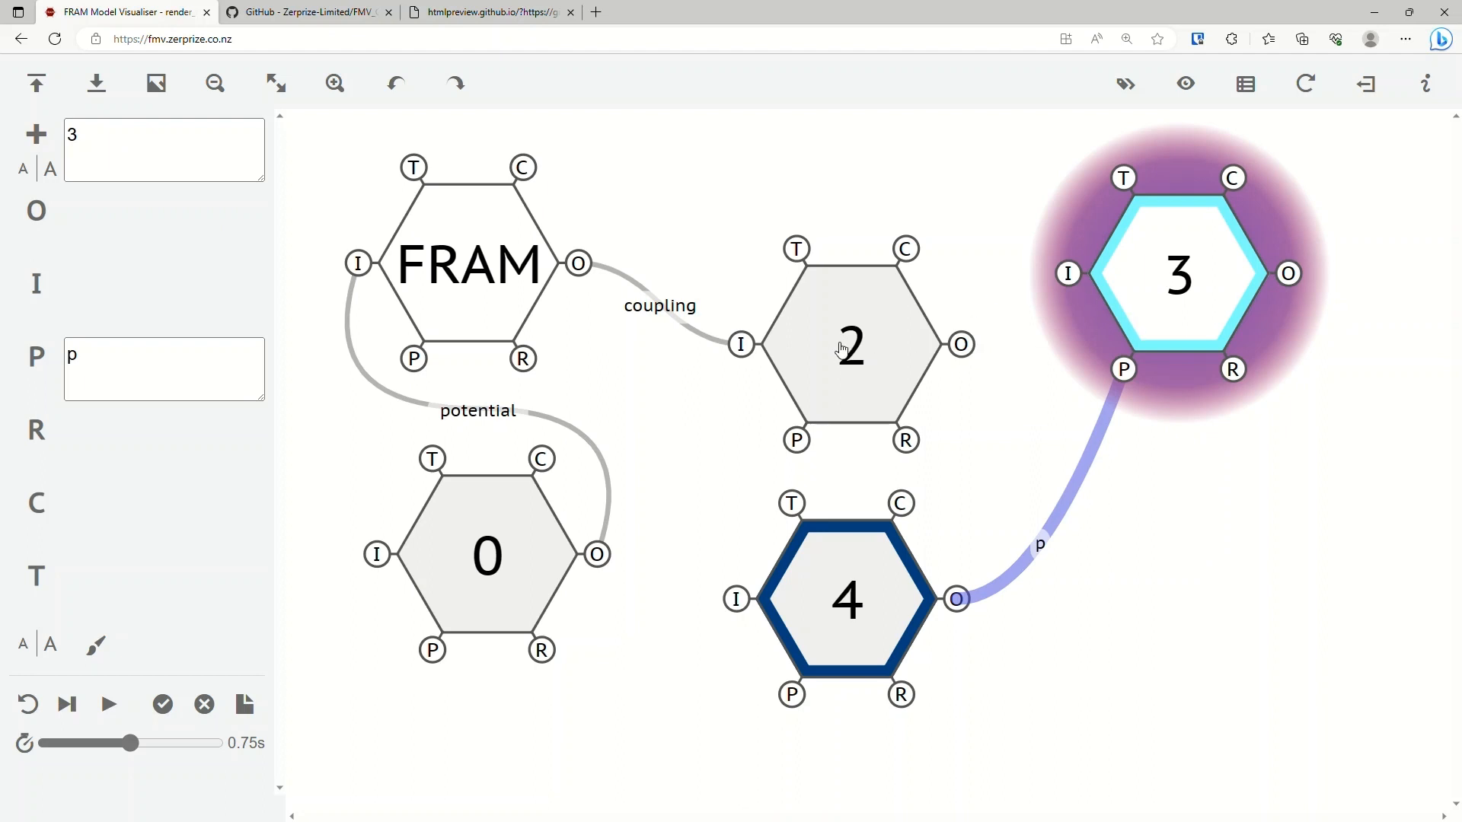
left_click(492, 266)
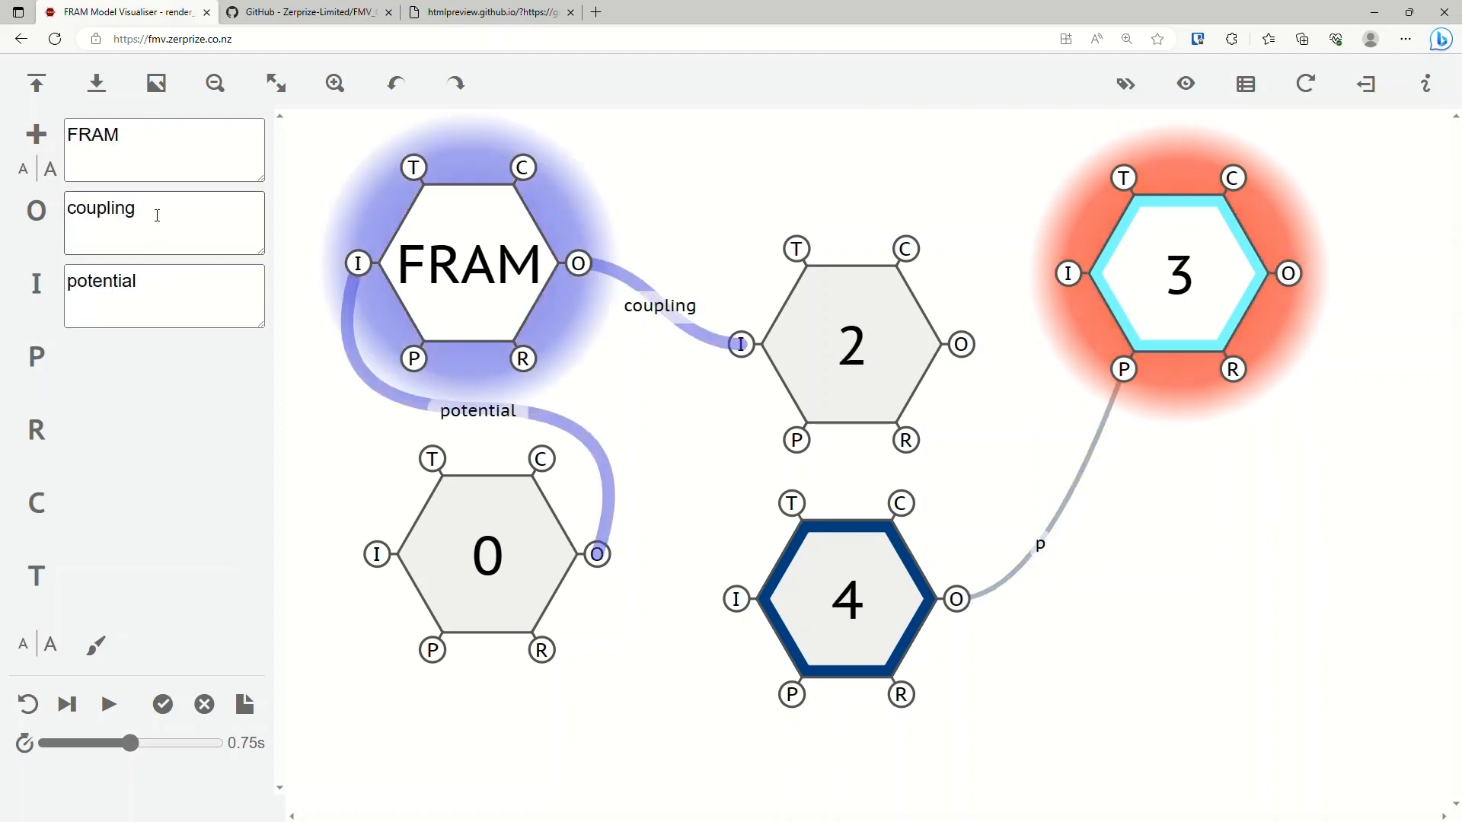
Couple FRAM's Output to an Input of function 3 named coupling, and add Output c2 on function 3 feeding function 2's Input.
left_click_drag(1169, 251, 1051, 248)
left_click(1225, 268)
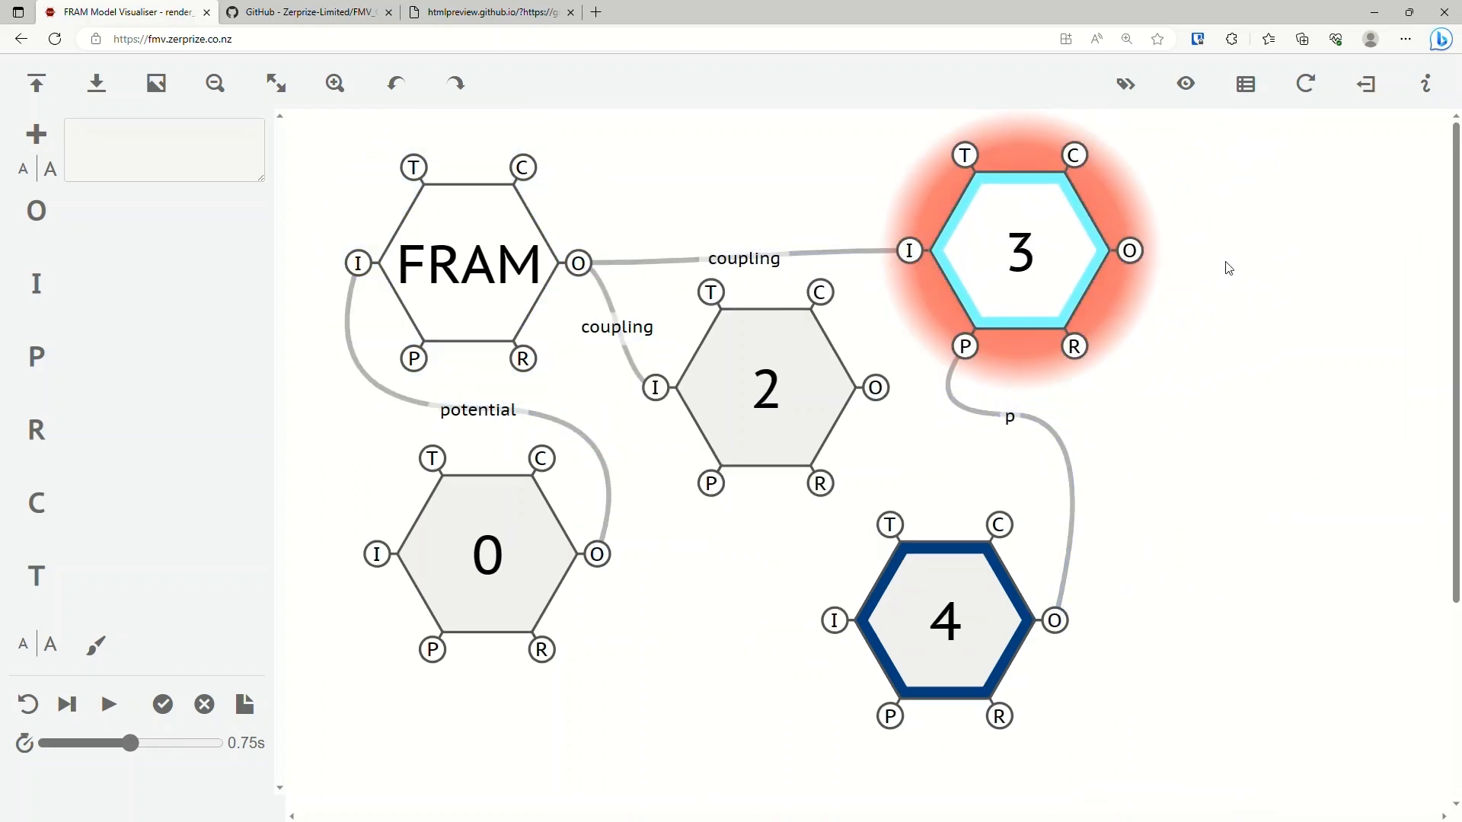
left_click(1025, 261)
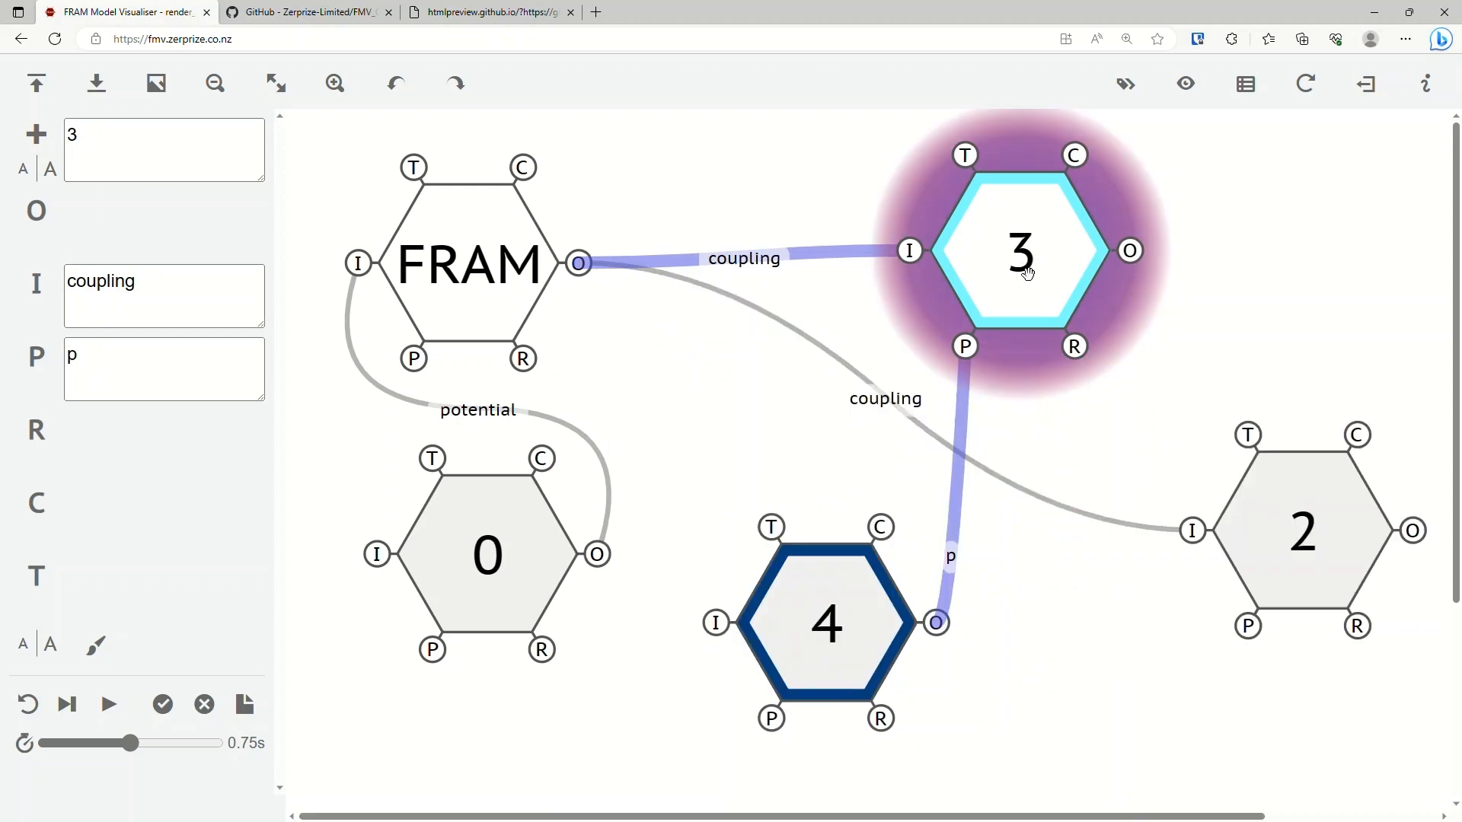
left_click(35, 210)
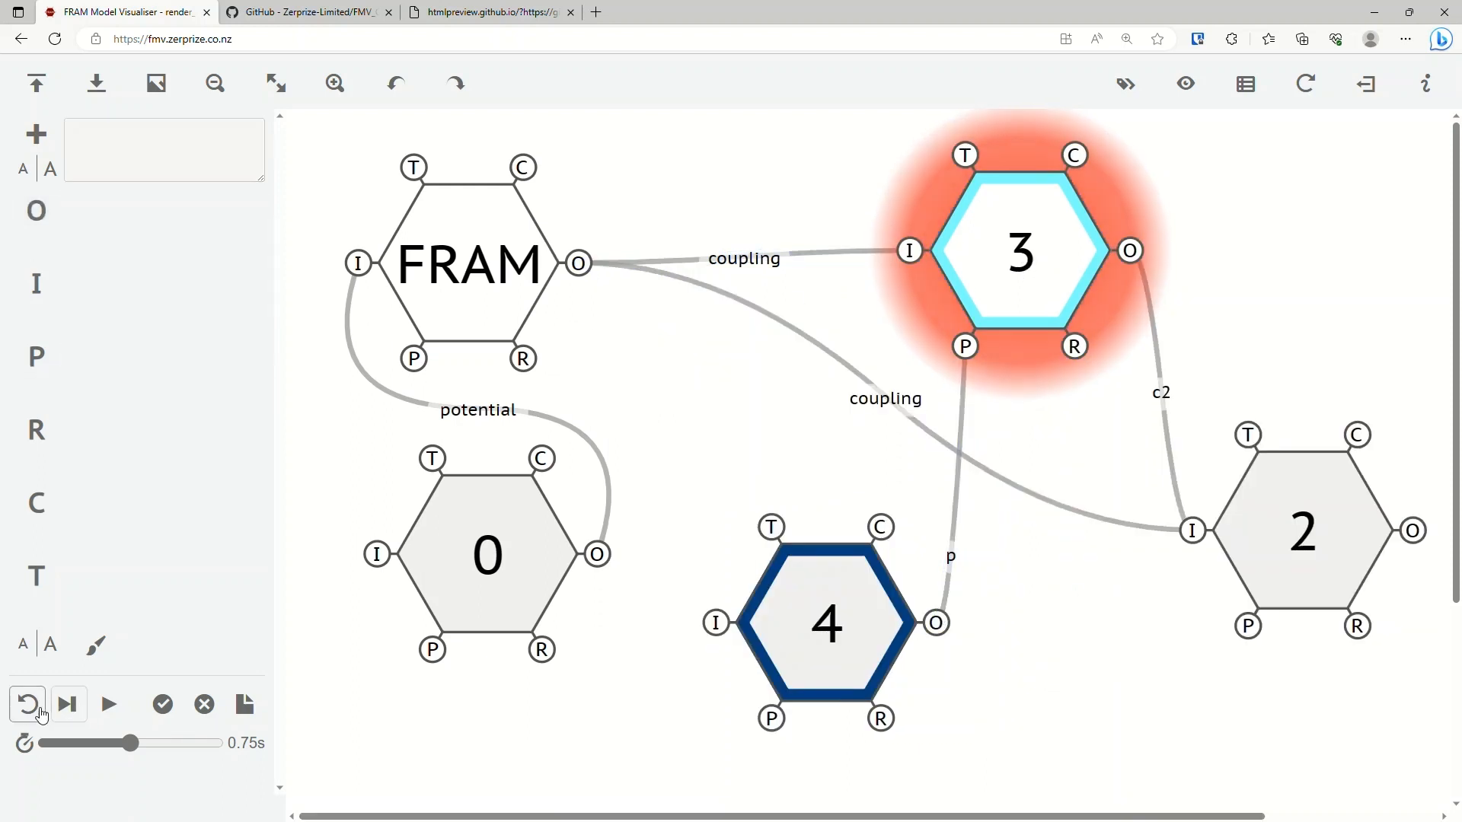
Reset the interpretation, run the first cycle, and inspect the couplings of functions 3, 0, 2 and 4.
left_click(36, 710)
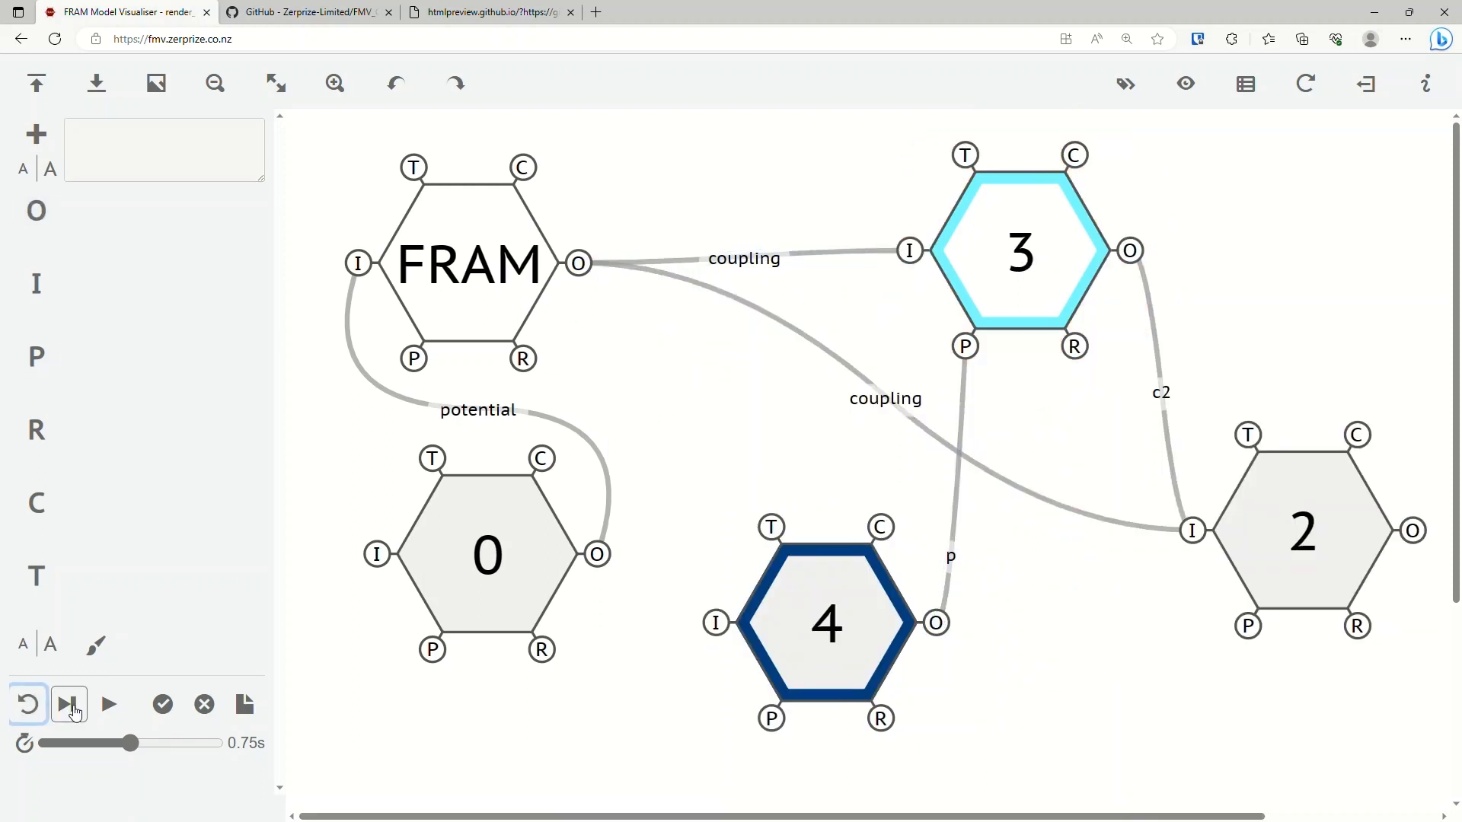
left_click(74, 711)
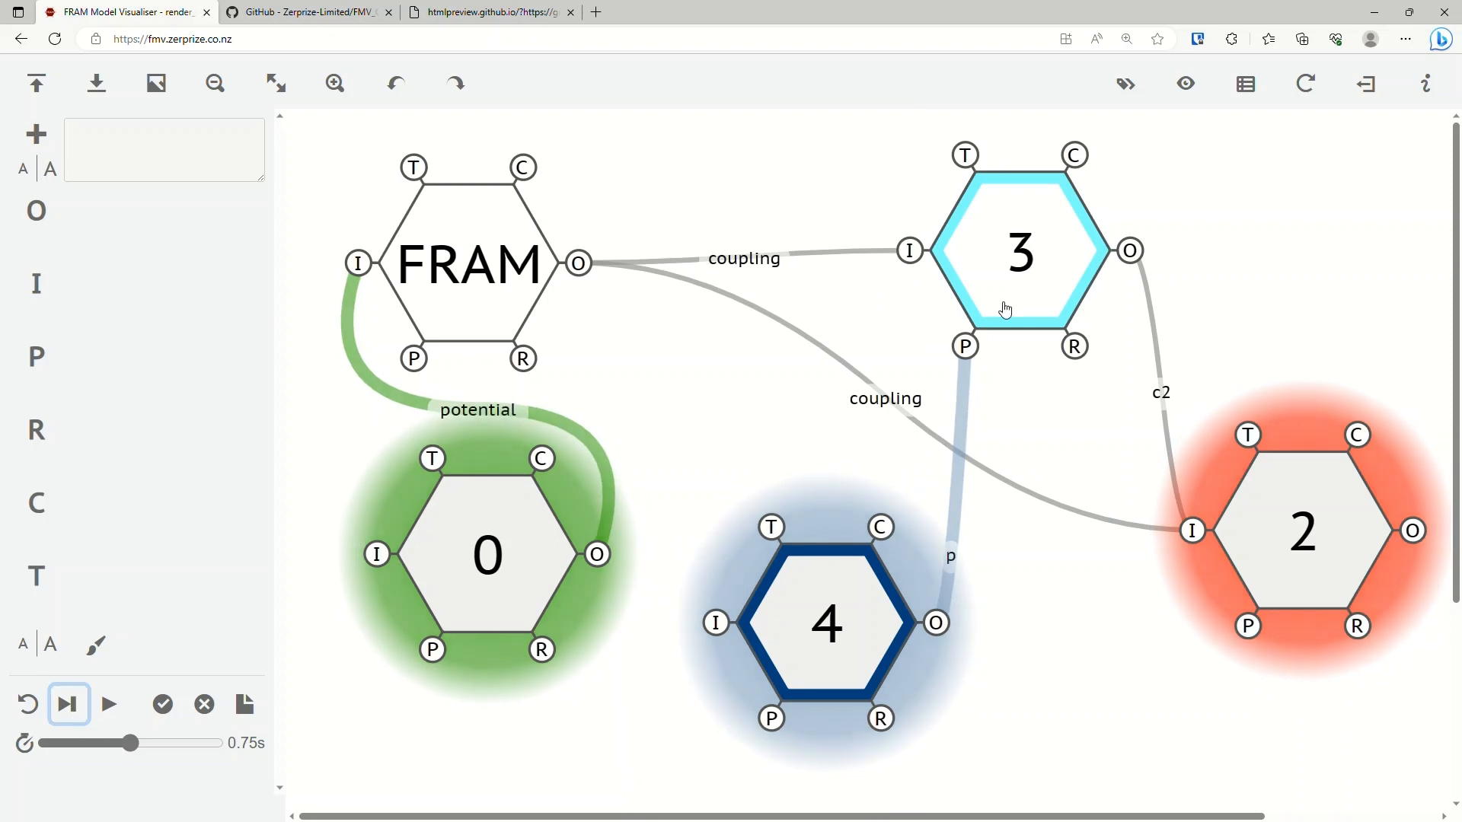
left_click(1035, 257)
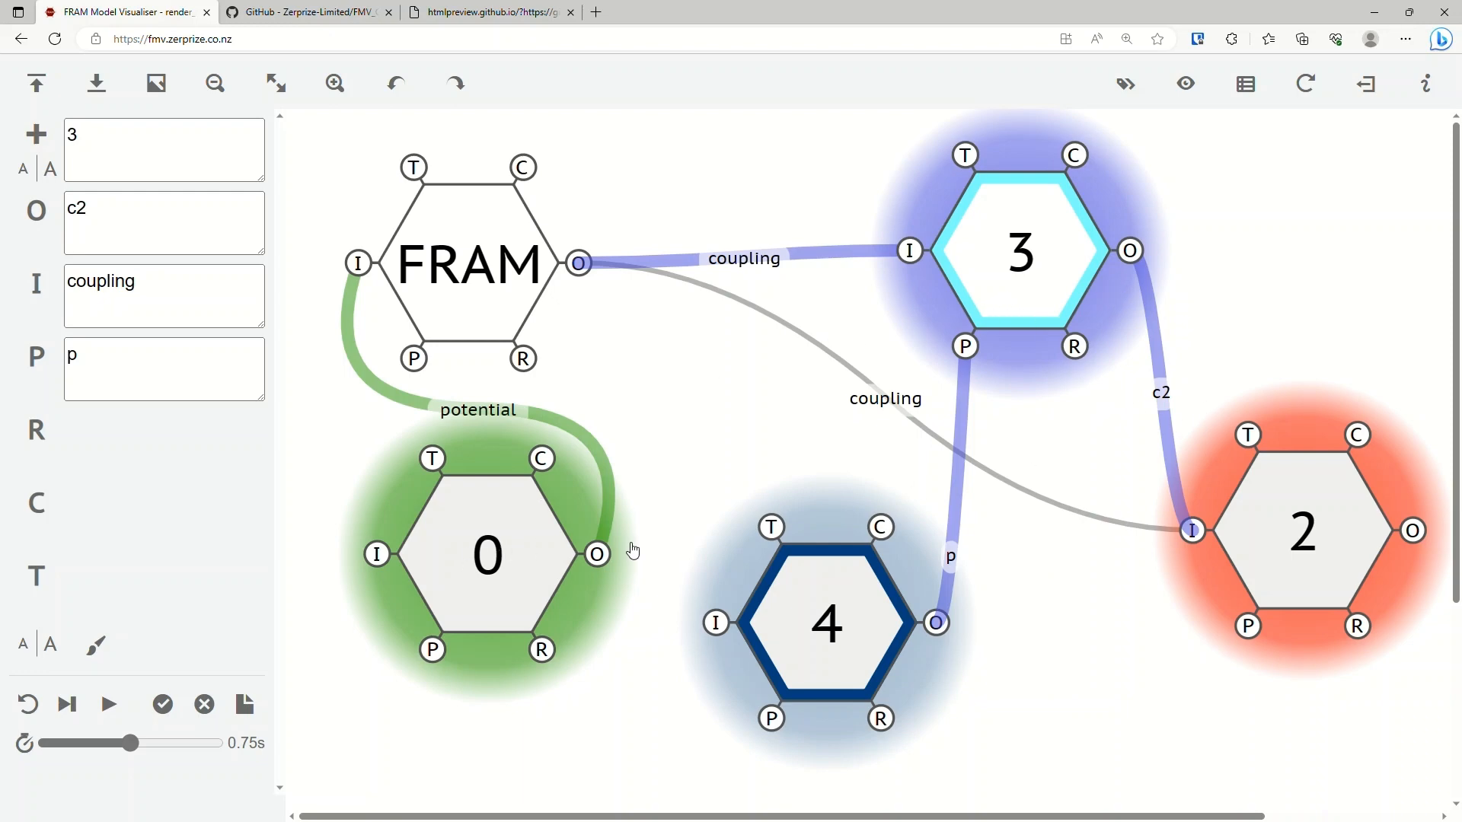
left_click(490, 561)
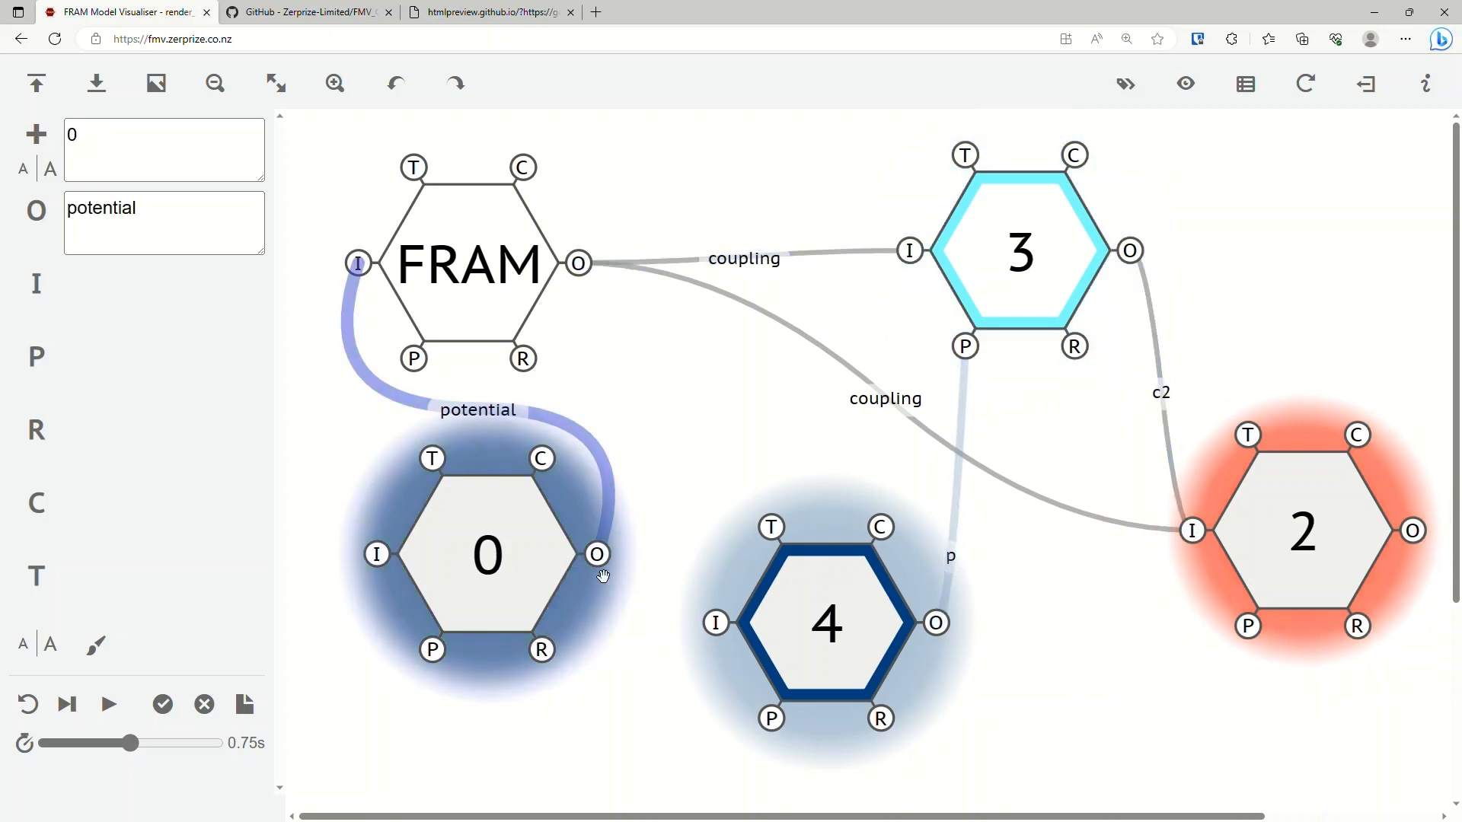
left_click(1311, 535)
left_click(832, 647)
left_click(1092, 652)
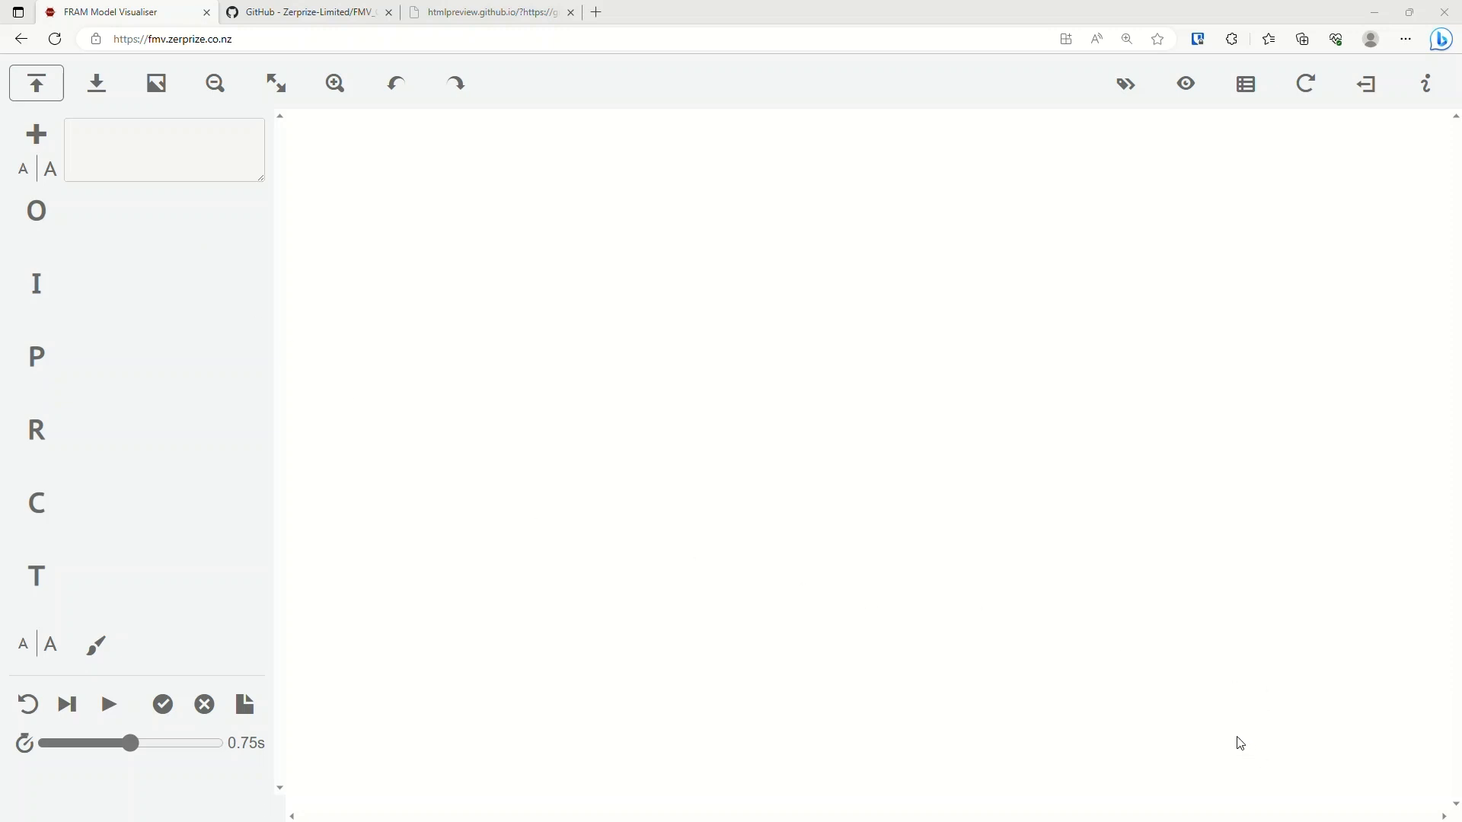
Open the resilience model with the To Monitor, To Learn, To Anticipate and To Respond functions so that the whole model shows.
left_click(1262, 737)
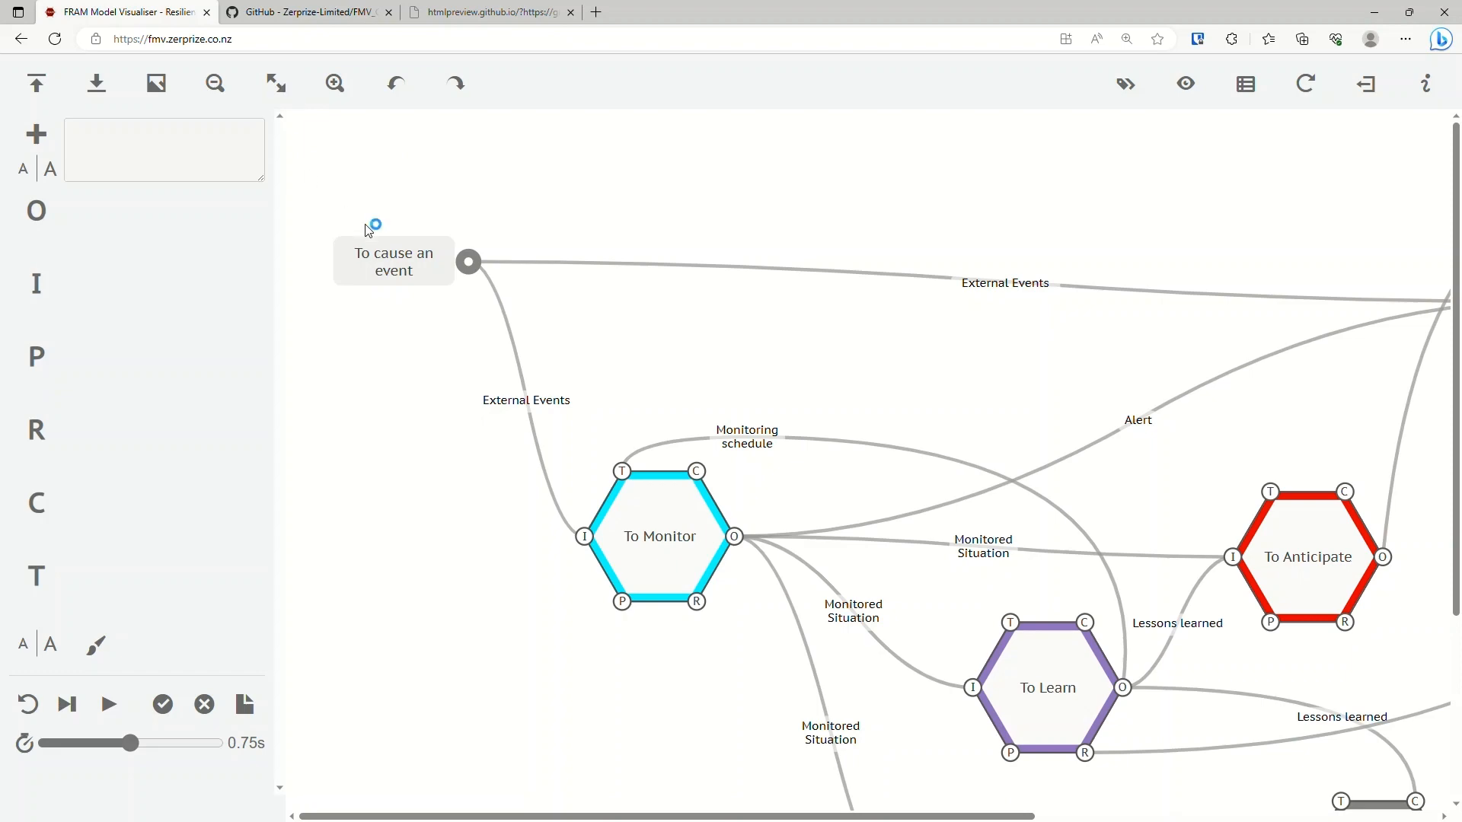
key("ctrl+minus")
key("ctrl+minus")
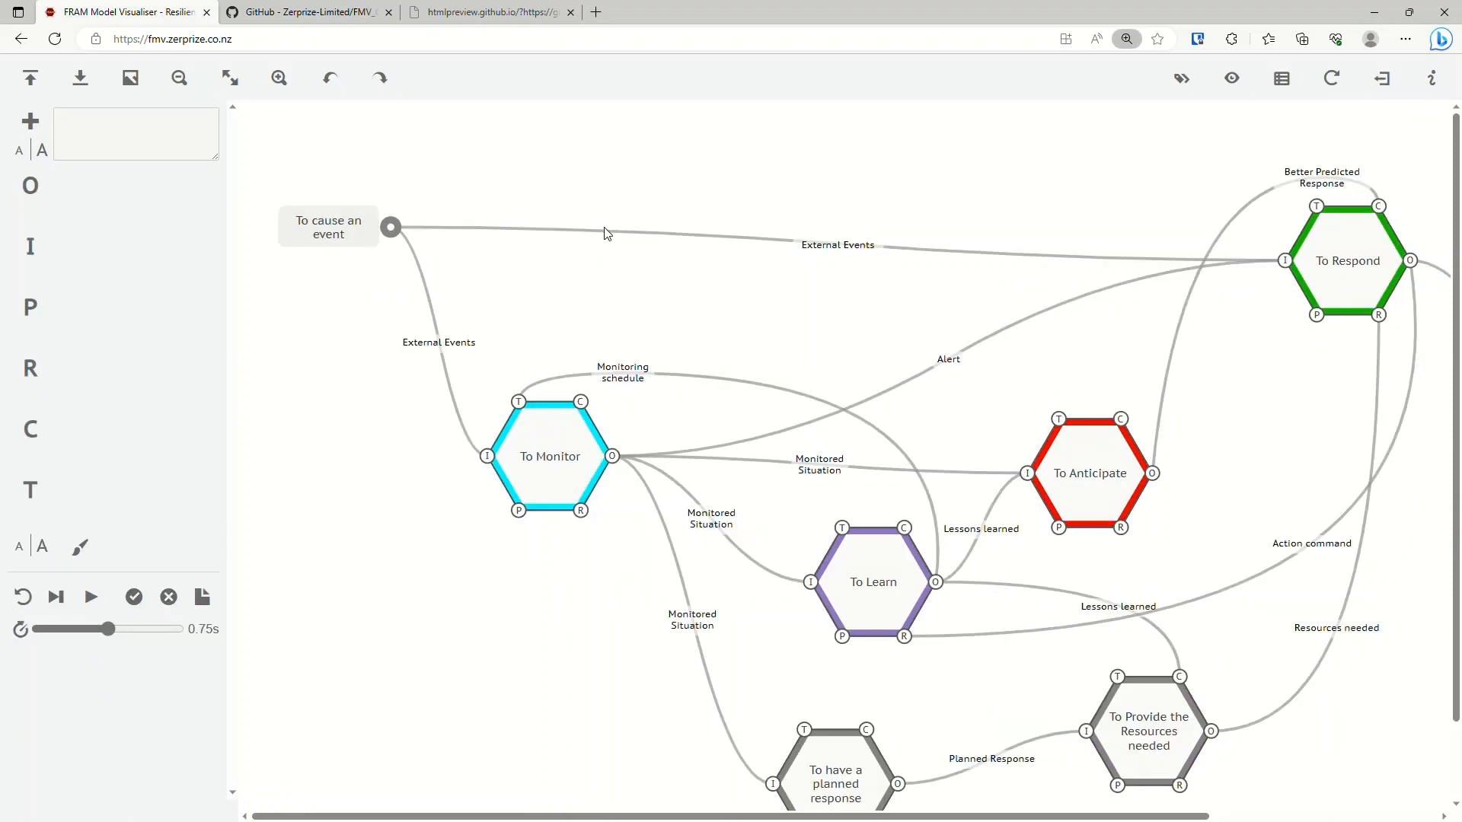
key("ctrl+minus")
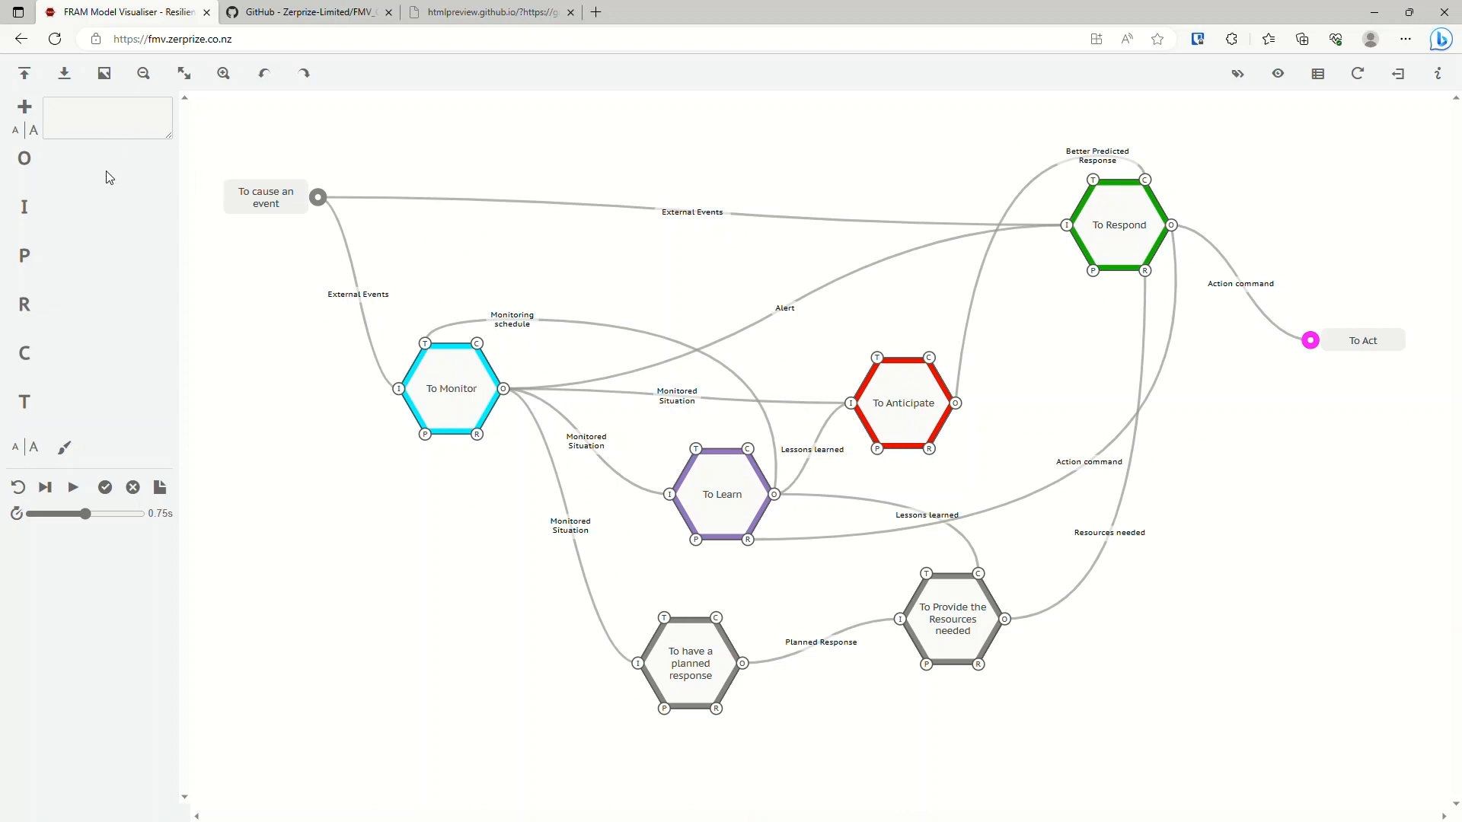
Reset the resilience model's interpretation and advance it through cycles 0, 1 and 2.
left_click(17, 487)
left_click(46, 488)
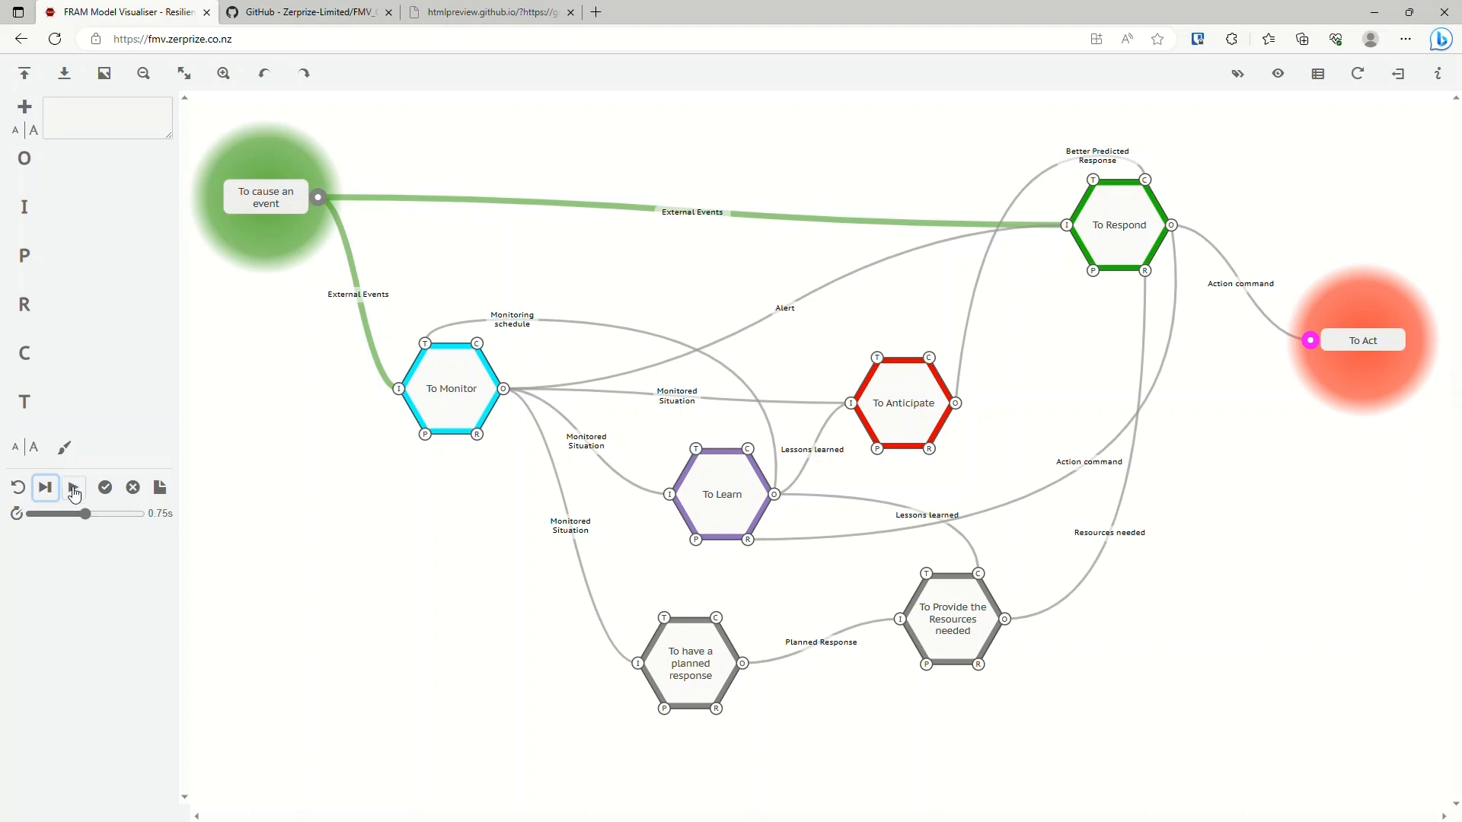
left_click(48, 493)
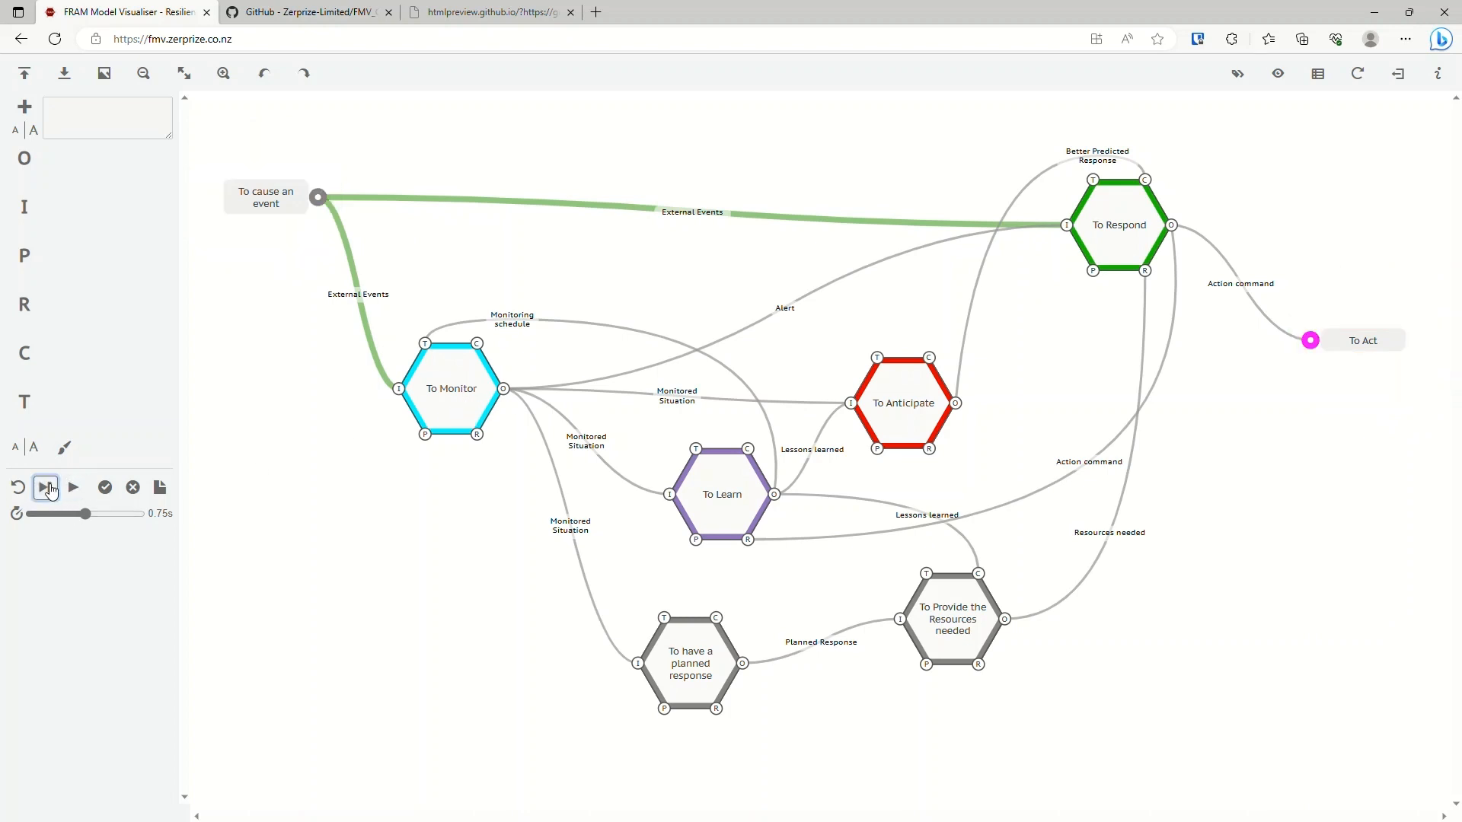
left_click(55, 494)
Open the FMI log, examine its cycle 1 entry, and close the log.
left_click(166, 493)
left_click(165, 493)
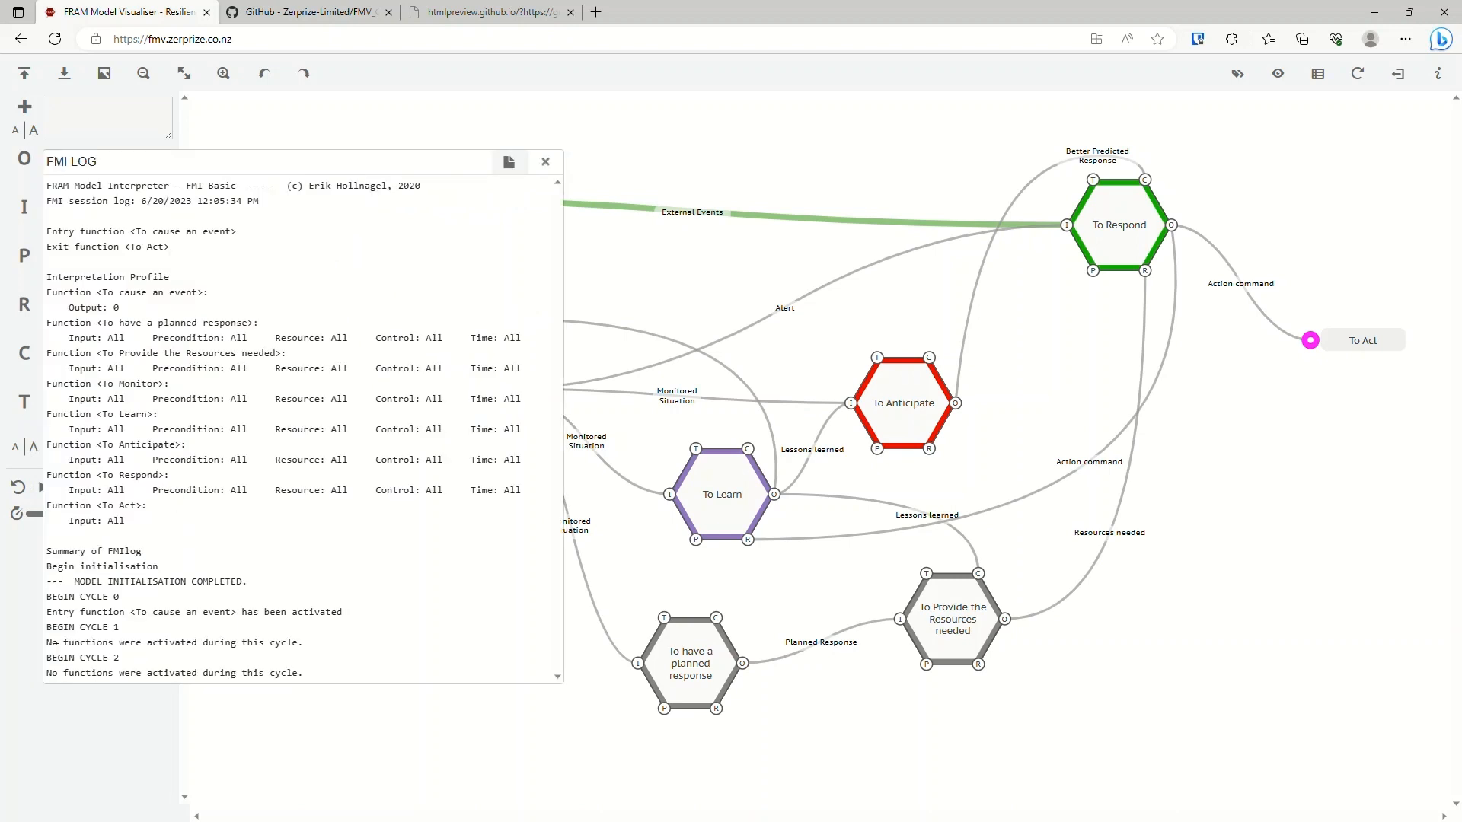
left_click_drag(55, 649, 325, 646)
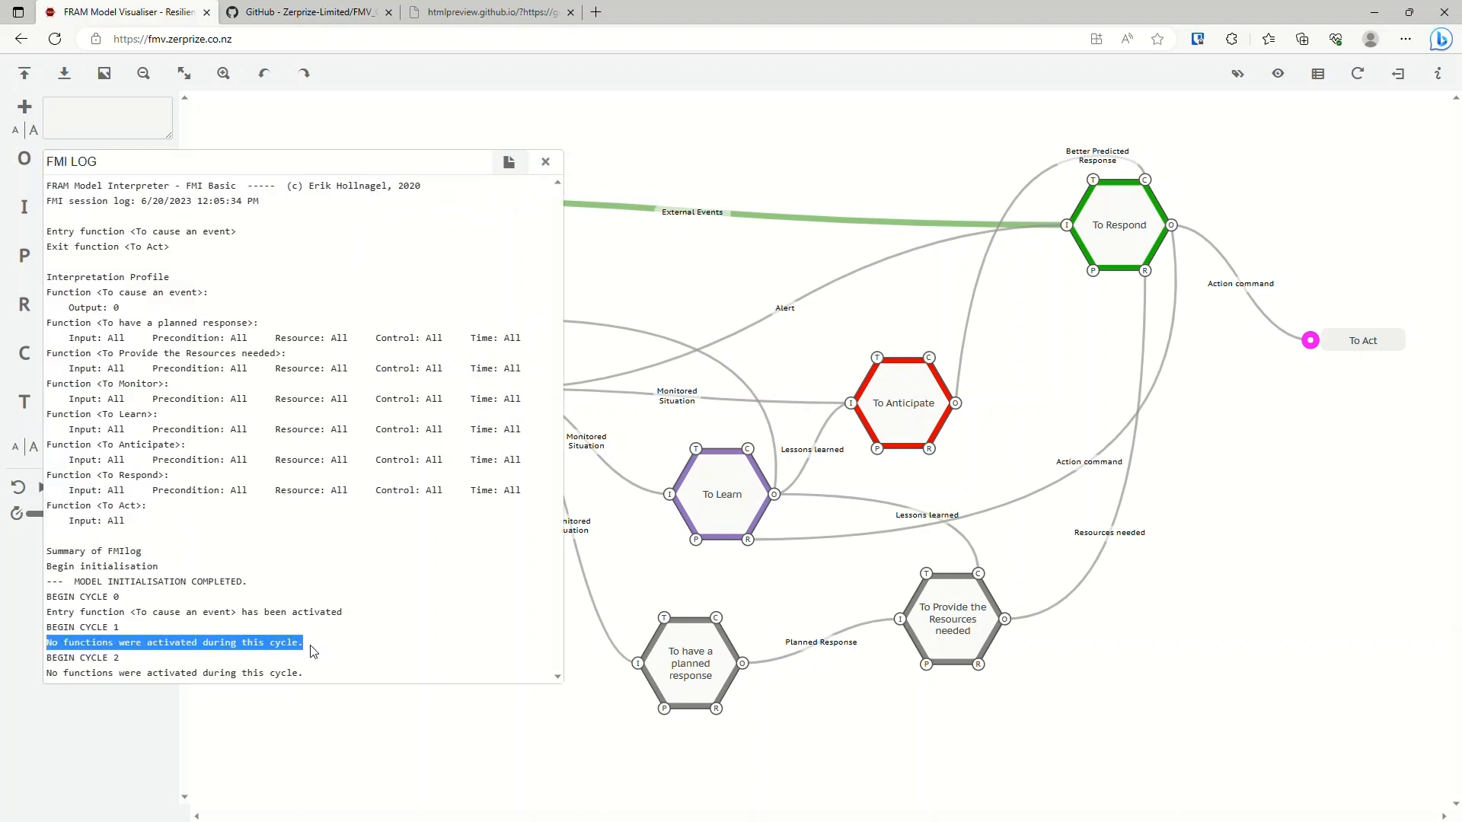
left_click(312, 652)
left_click(545, 162)
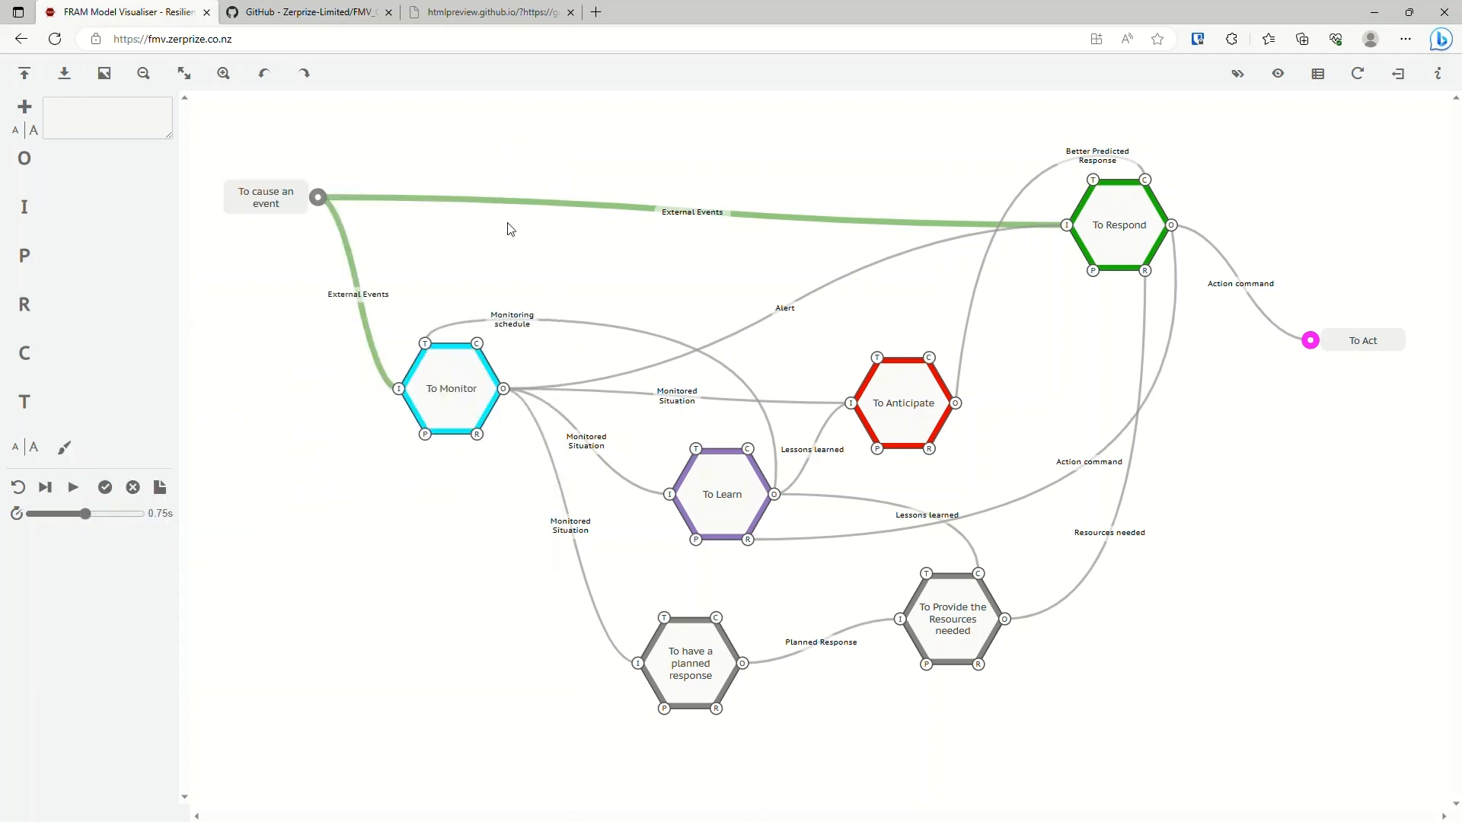
Reset the interpretation and examine how To Monitor and To Learn depend on each other through Monitored Situation and Monitoring schedule.
left_click(17, 487)
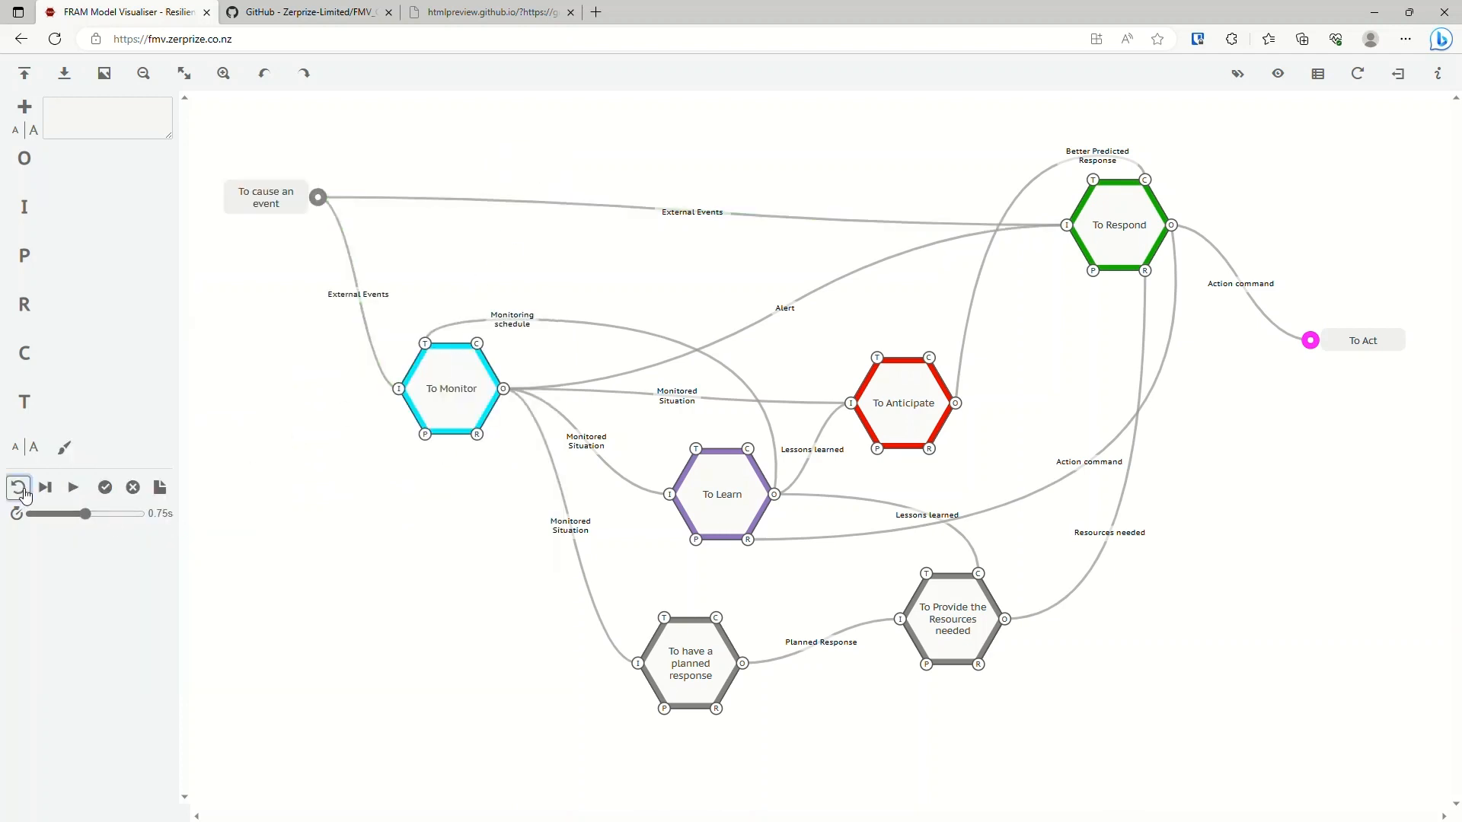
left_click(467, 392)
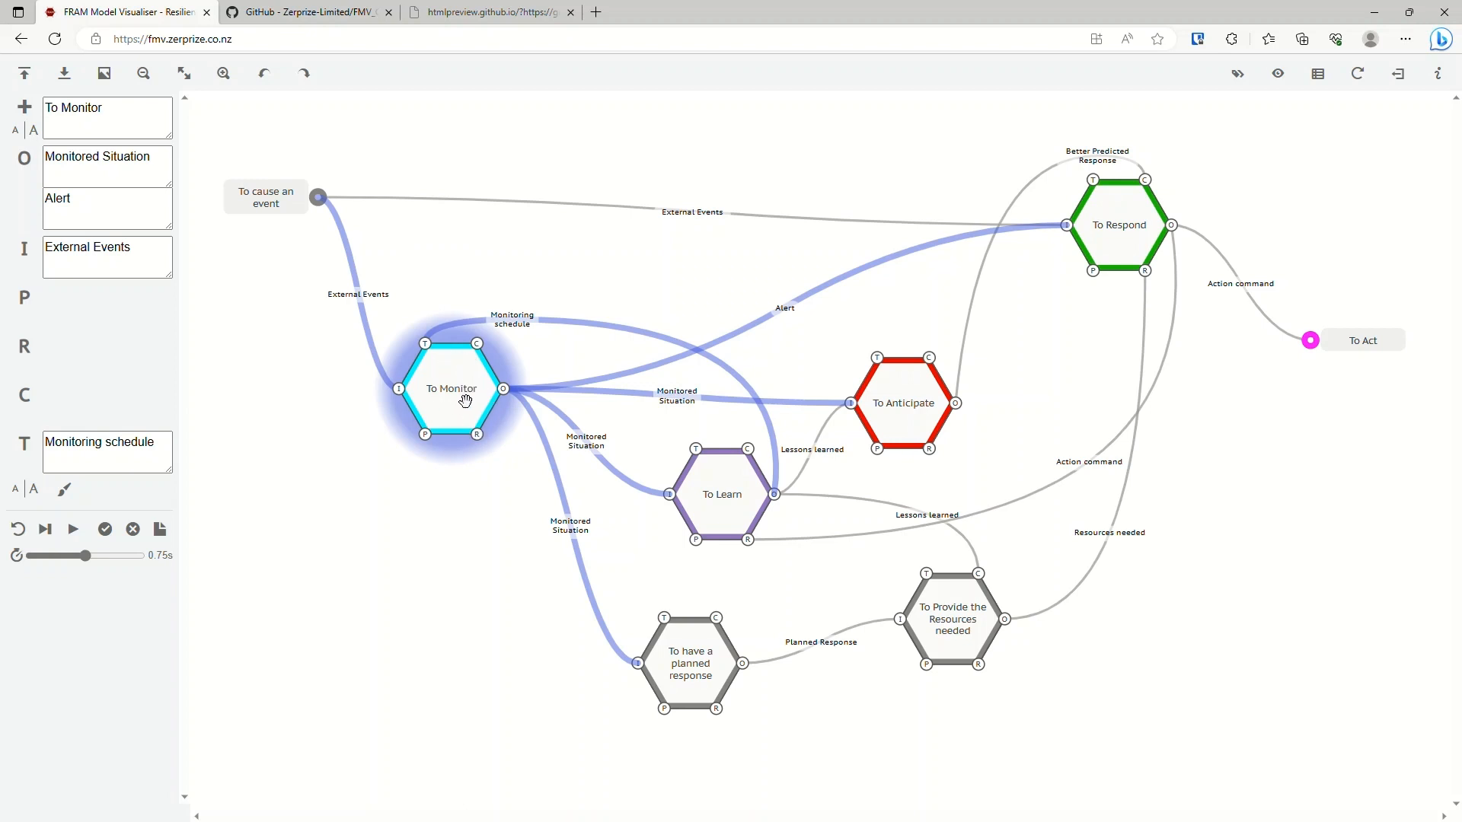
left_click(447, 506)
left_click(458, 389)
left_click(533, 276)
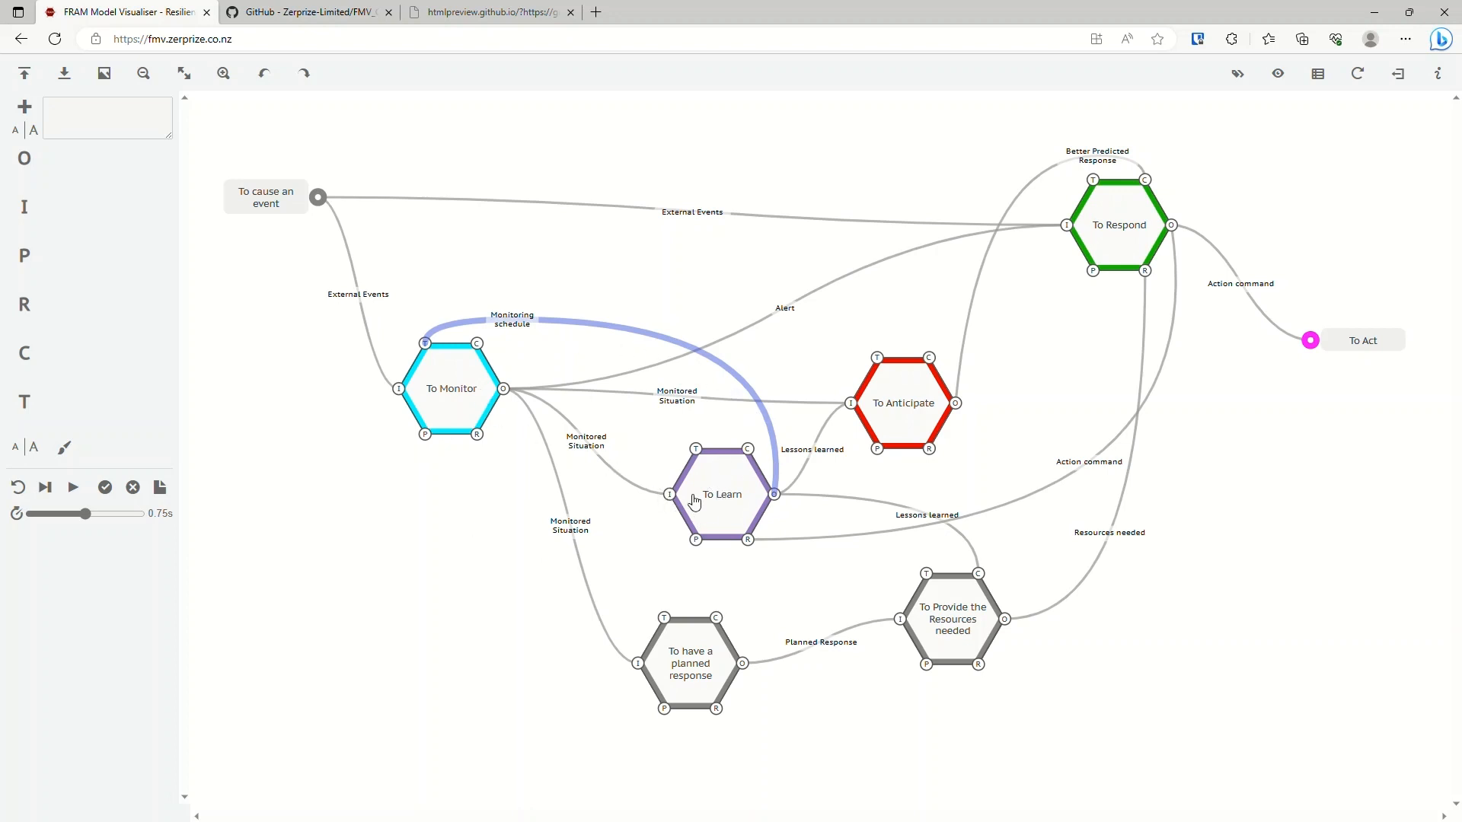
left_click(458, 398)
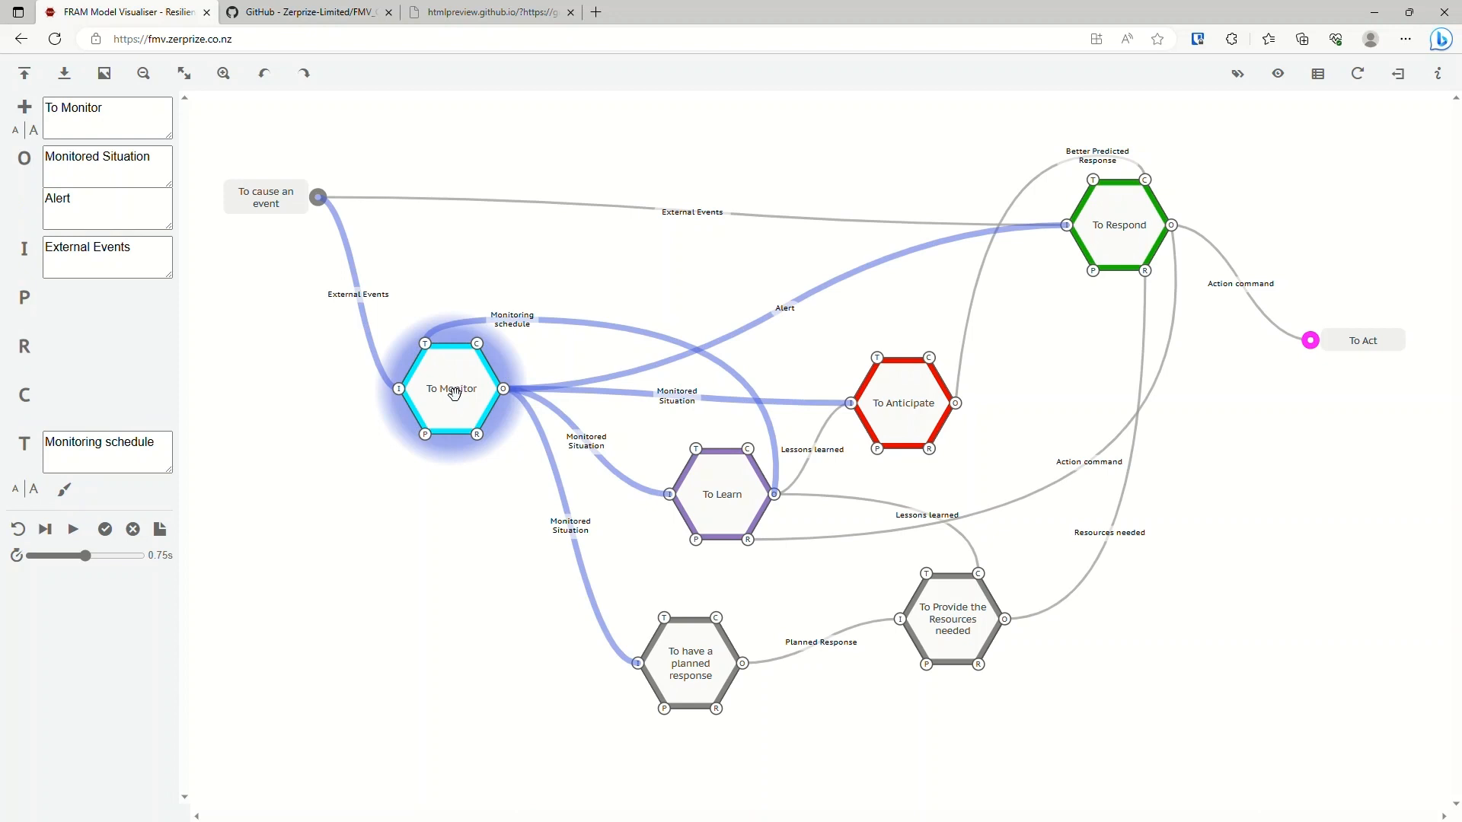
left_click(597, 488)
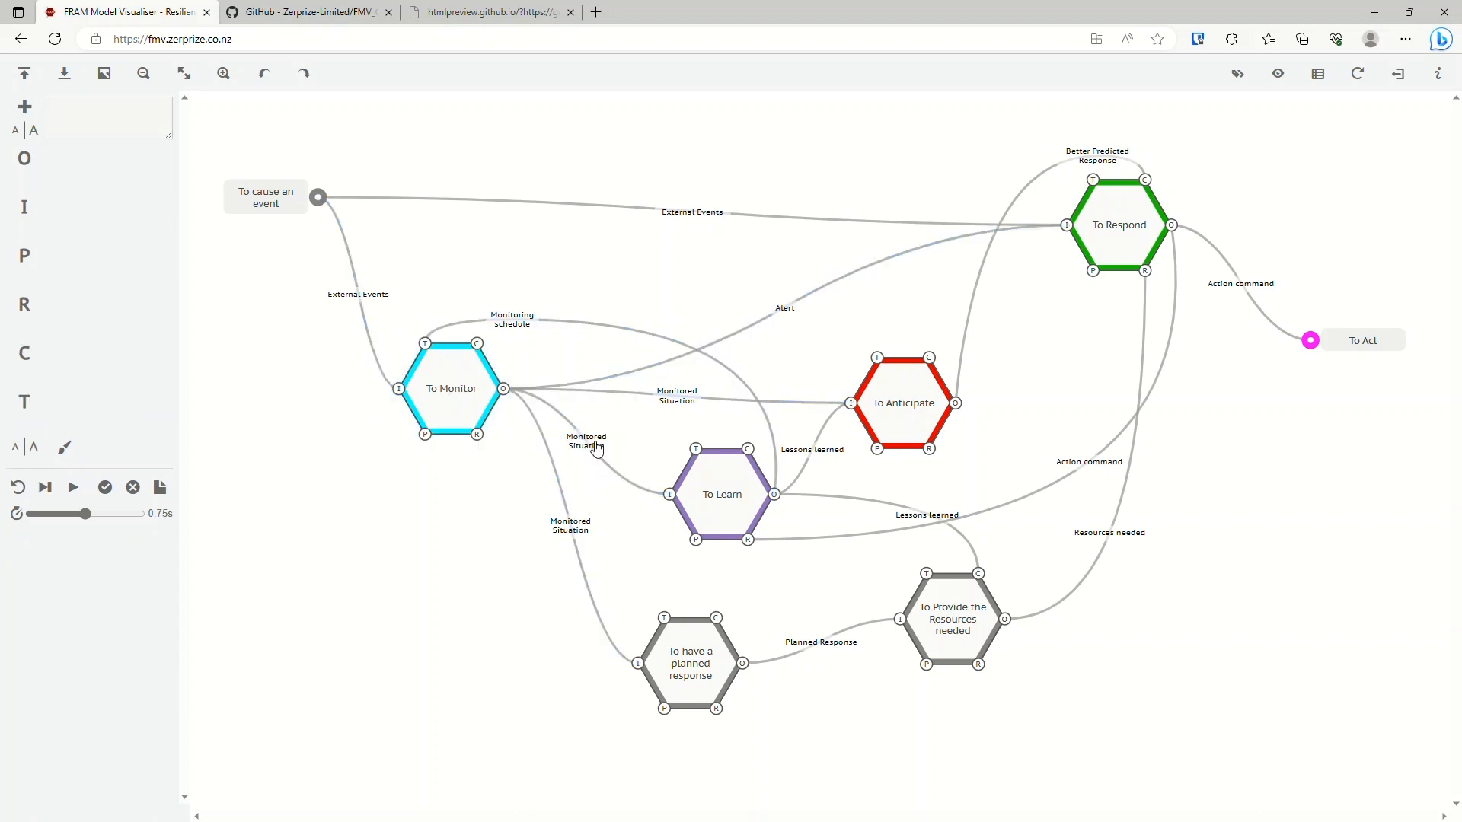
left_click(732, 499)
left_click(650, 545)
left_click(728, 493)
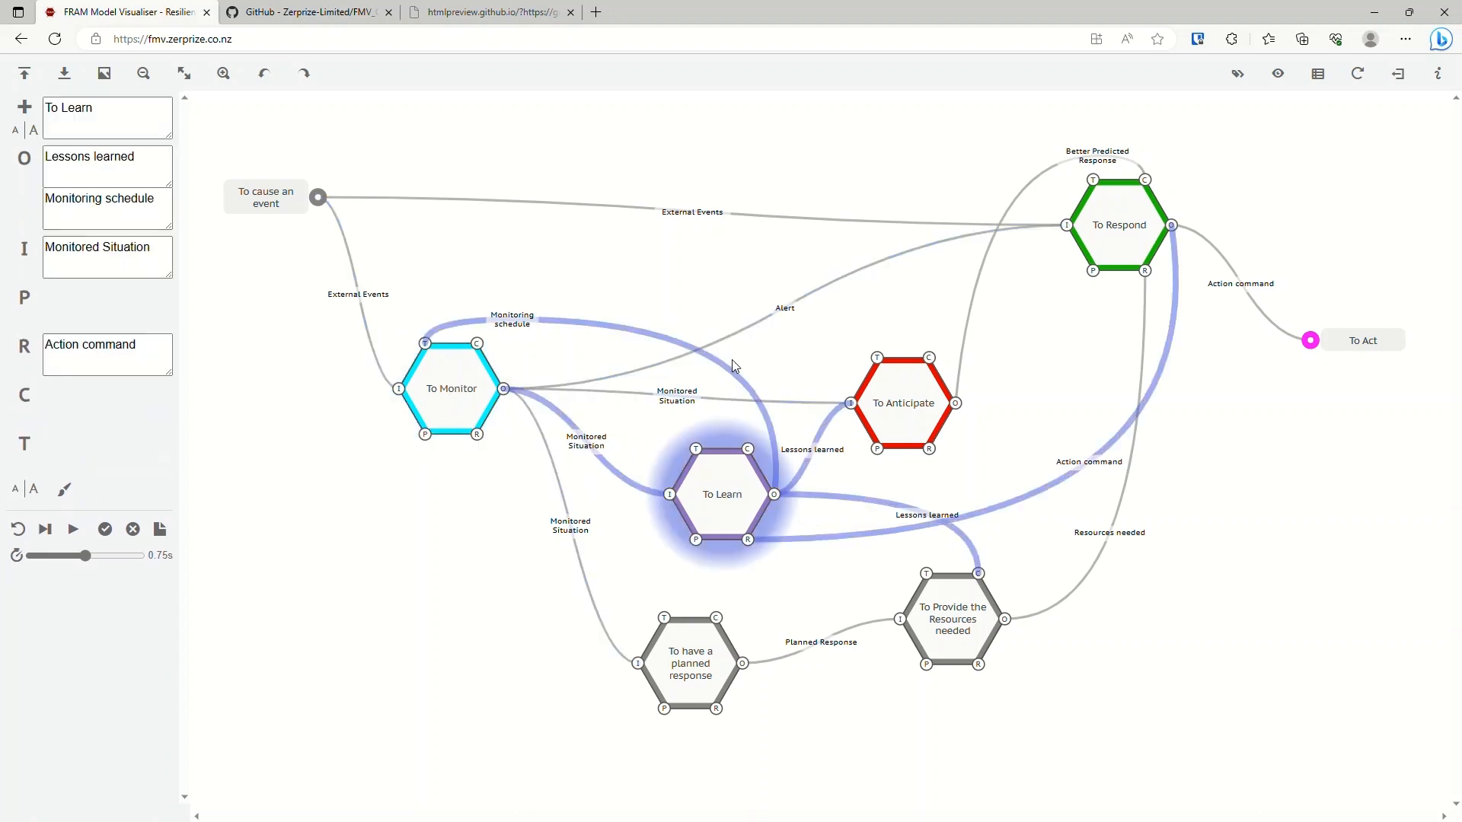
left_click(602, 288)
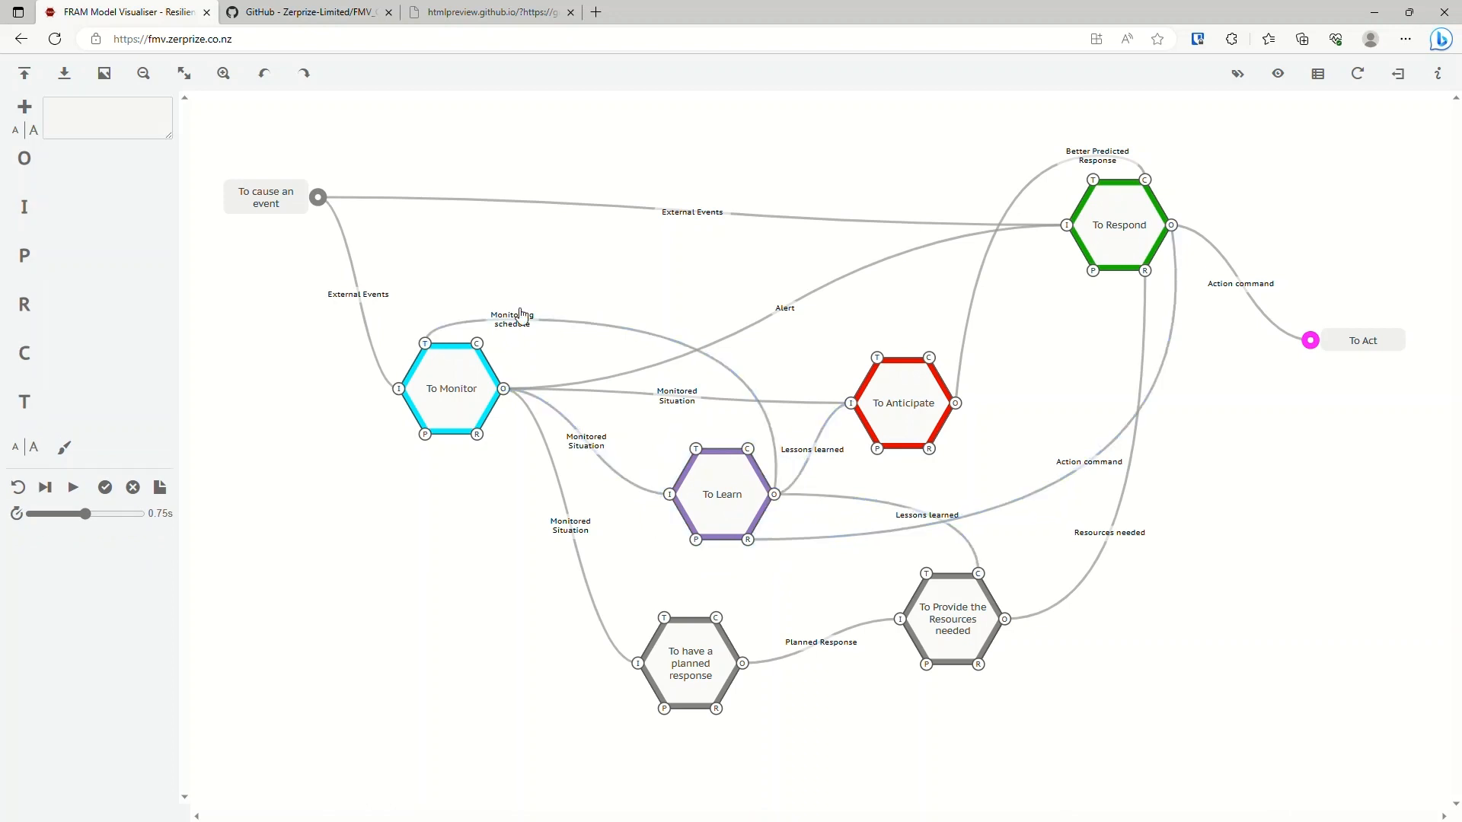
left_click(464, 395)
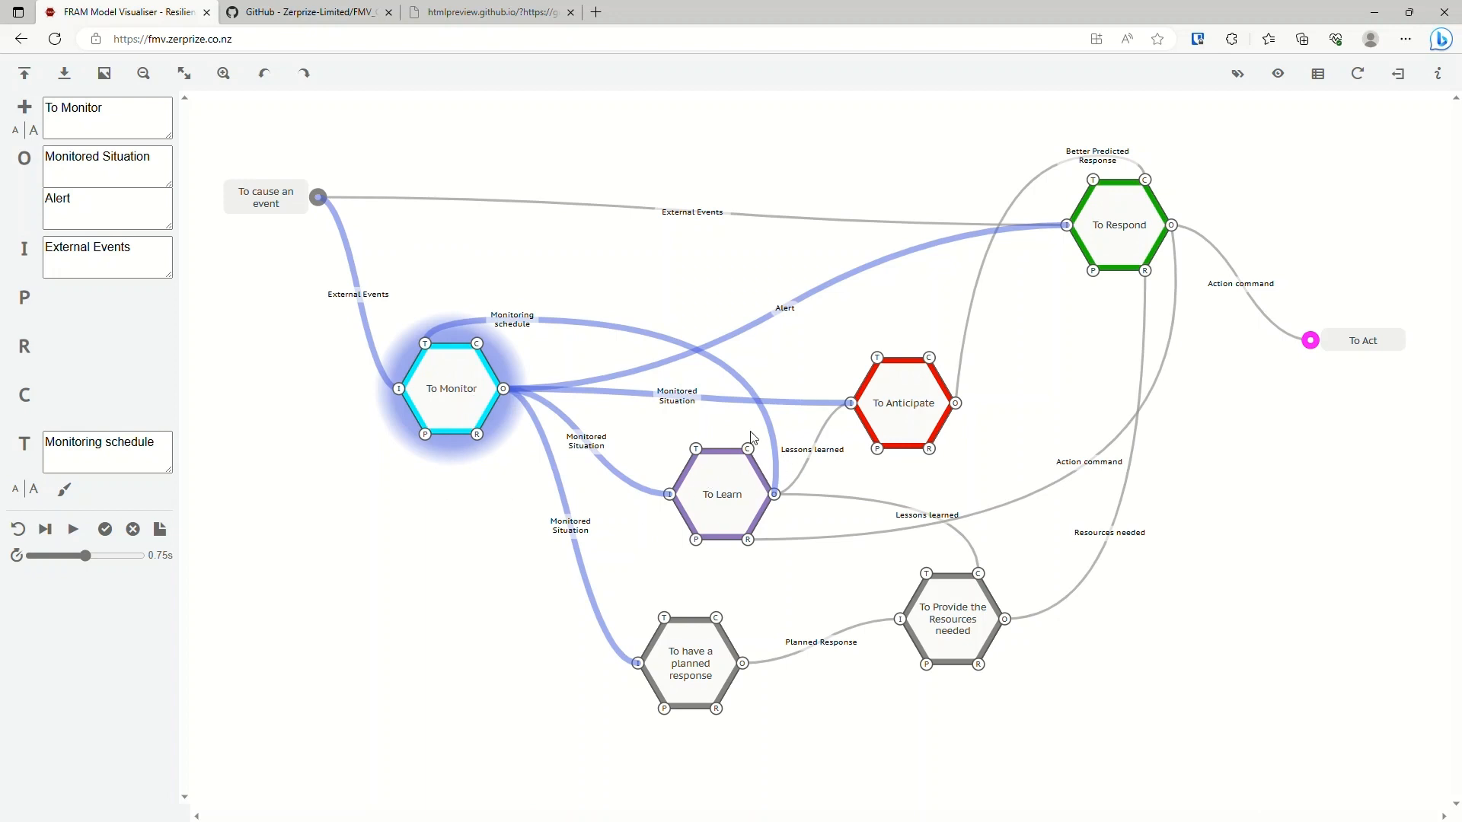
left_click(556, 358)
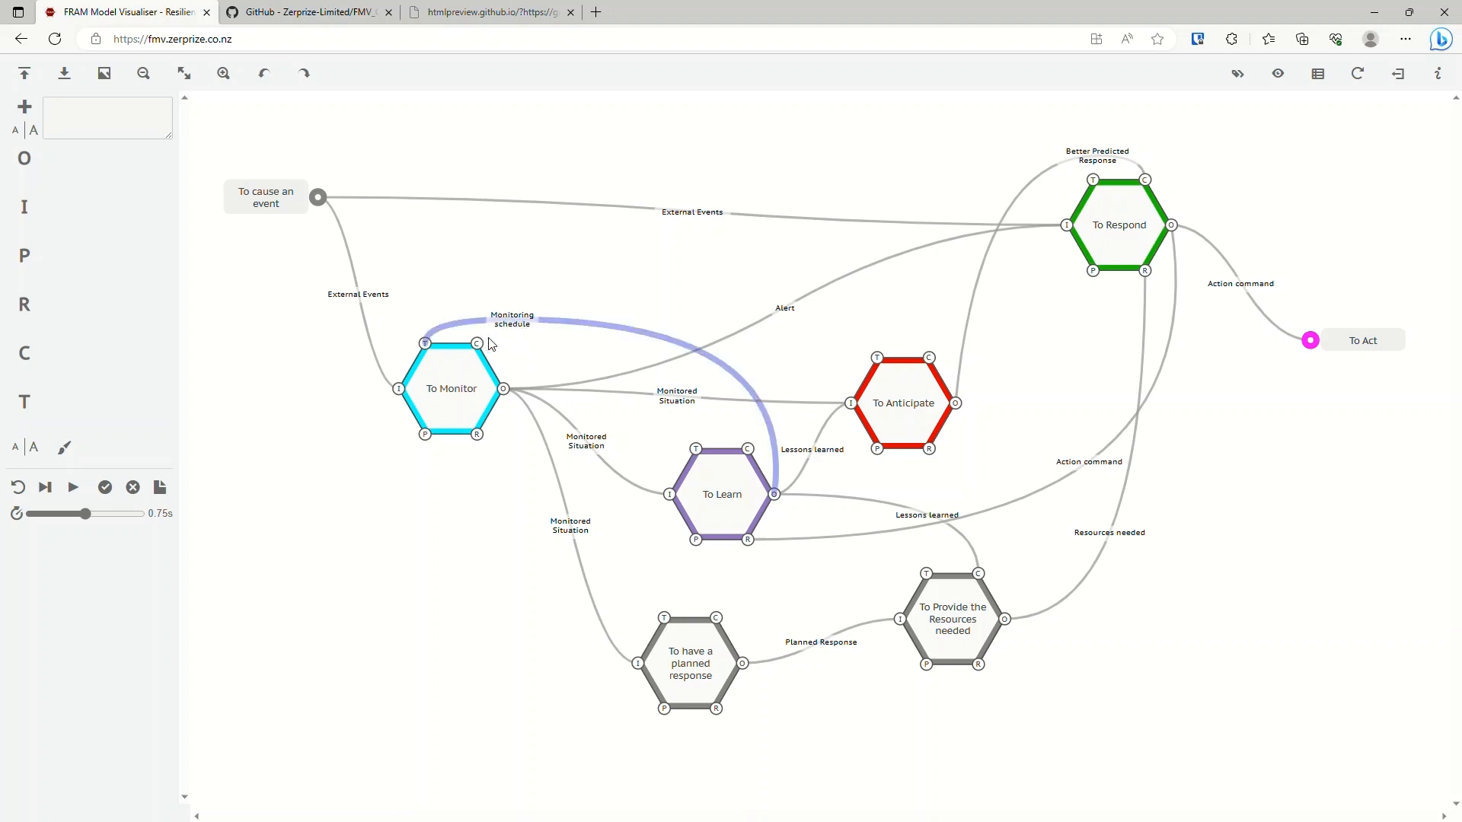
Change the interpretation profile setting of To Monitor's Time aspect, Monitoring schedule.
left_click(459, 390)
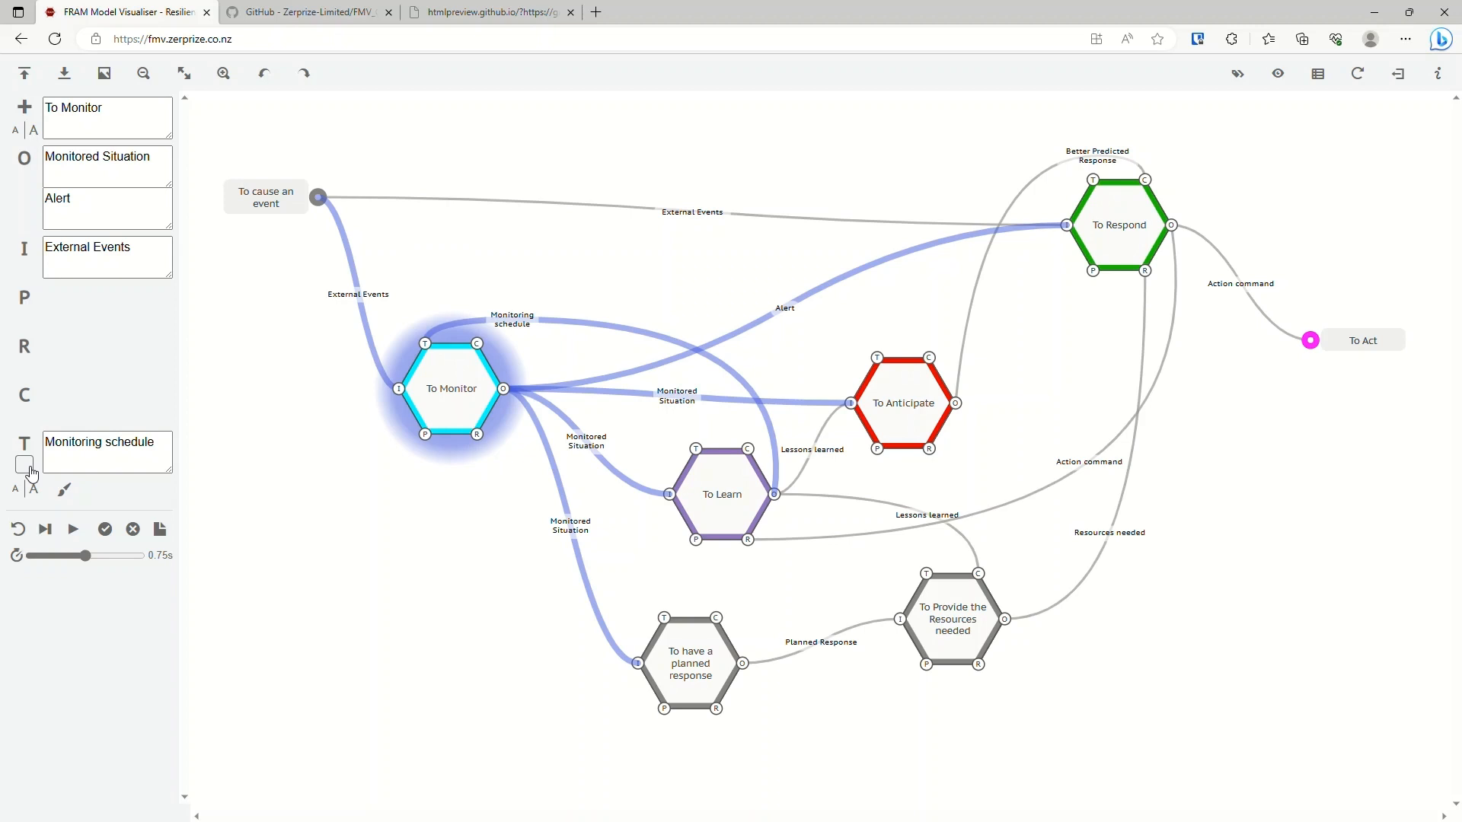
left_click(29, 468)
left_click(28, 471)
left_click(26, 467)
Reset the interpretation and advance the resilience model through its first four cycles one at a time.
left_click(18, 529)
left_click(47, 491)
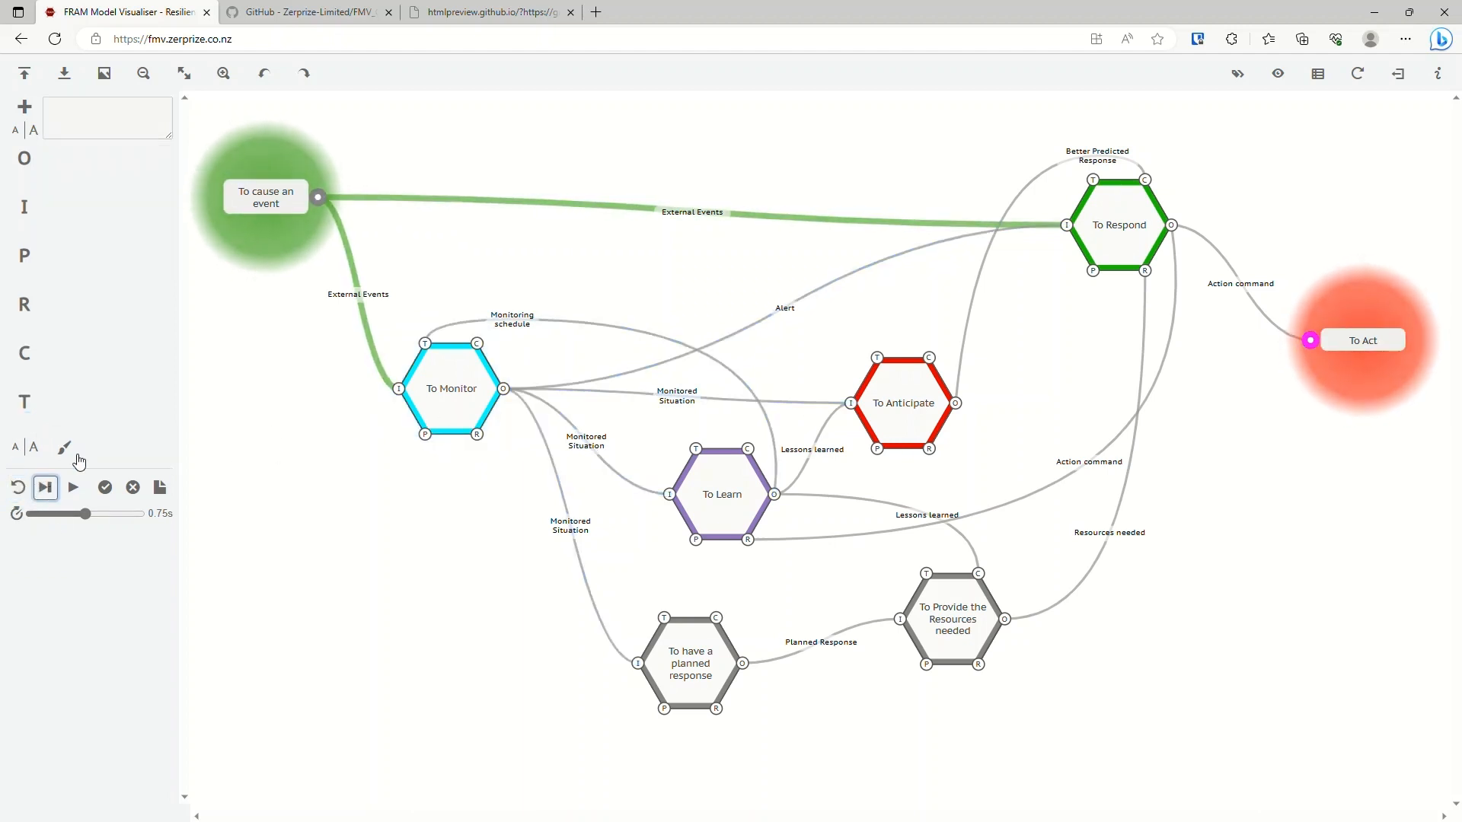
left_click(53, 493)
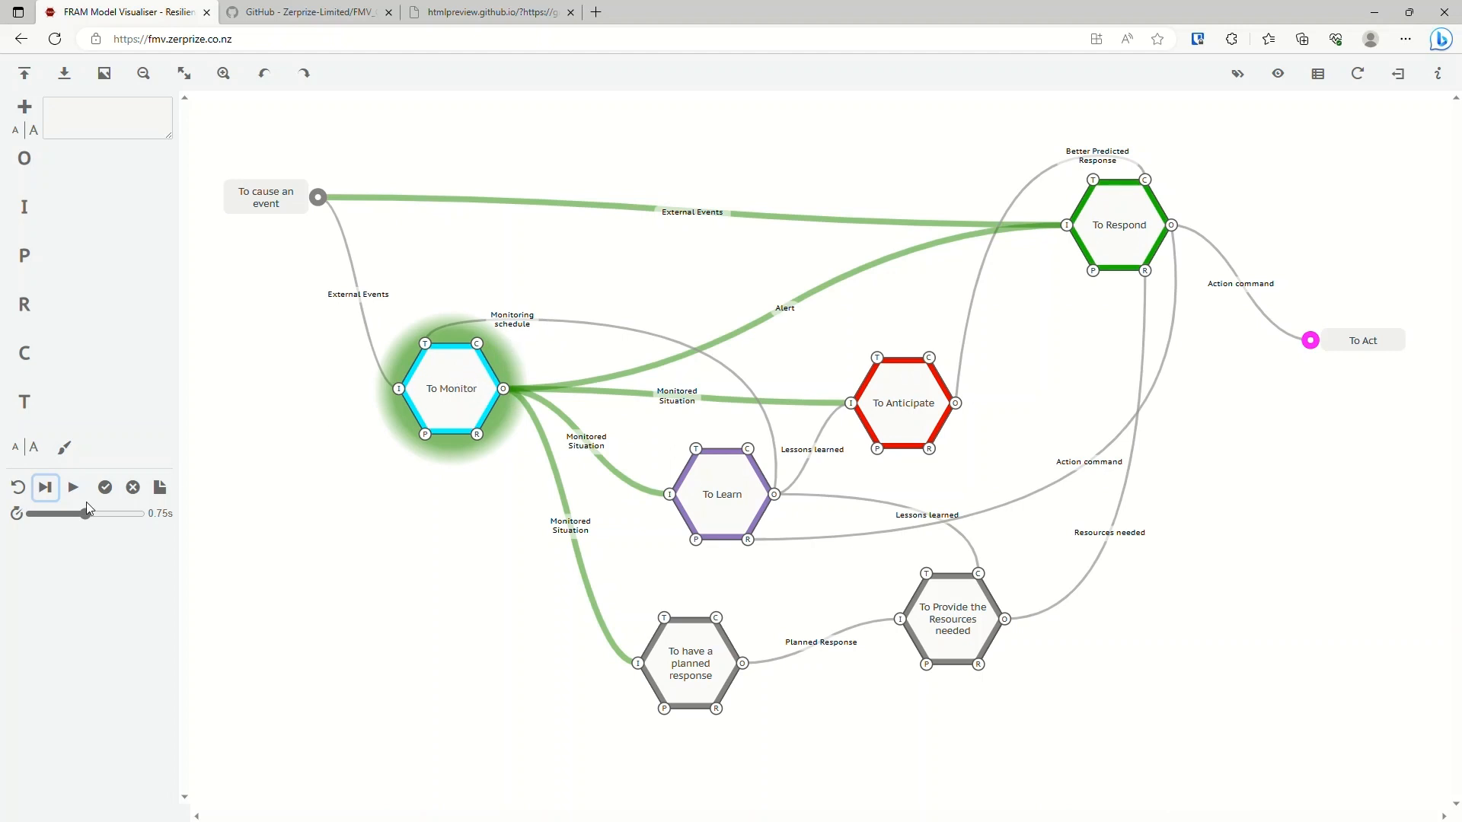
left_click(51, 491)
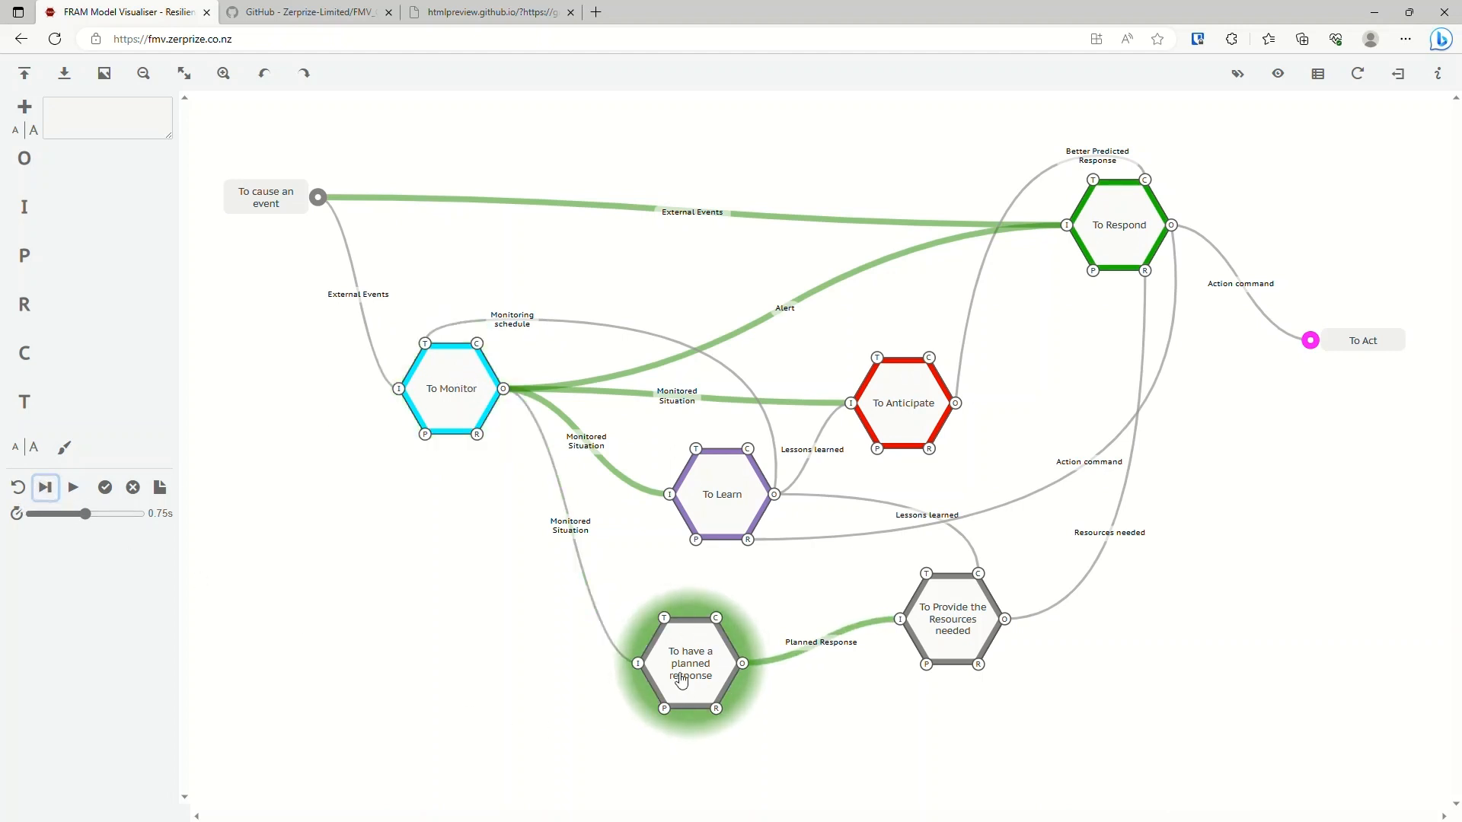
left_click(47, 489)
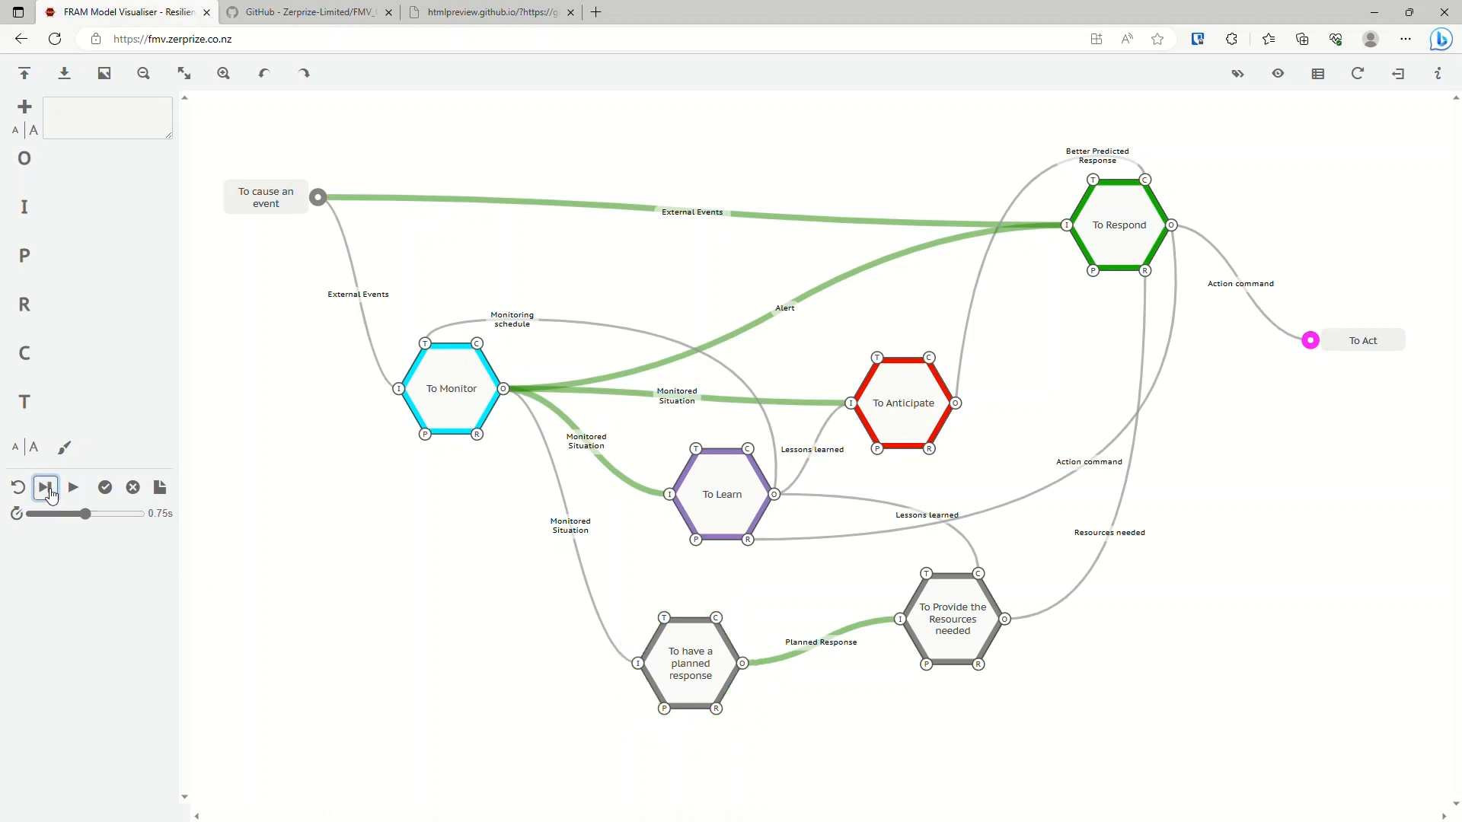
Inspect the aspects and couplings of To Provide the Resources needed, To Learn and To Anticipate to trace their dependencies.
left_click(959, 626)
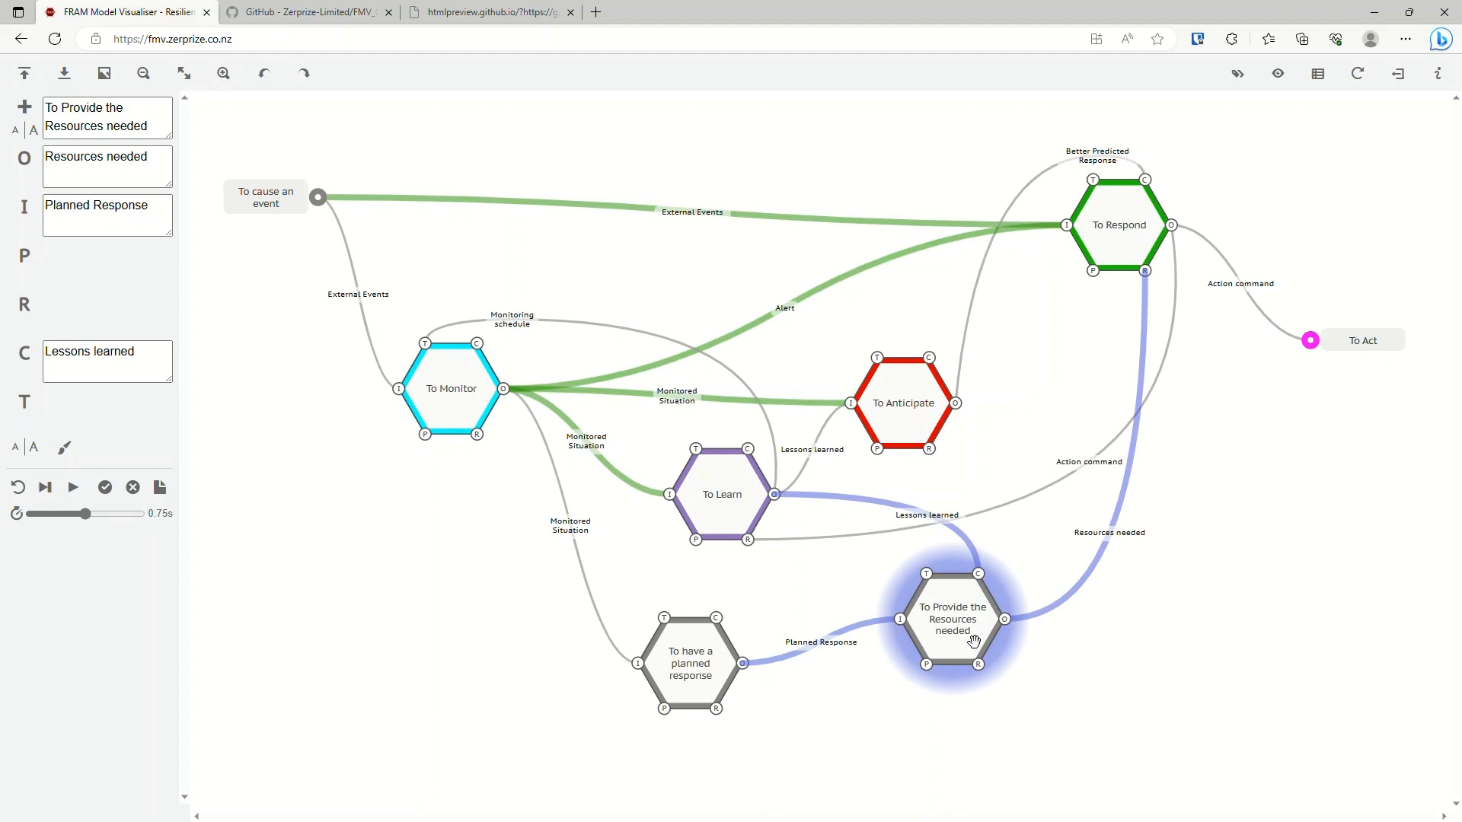
left_click(730, 504)
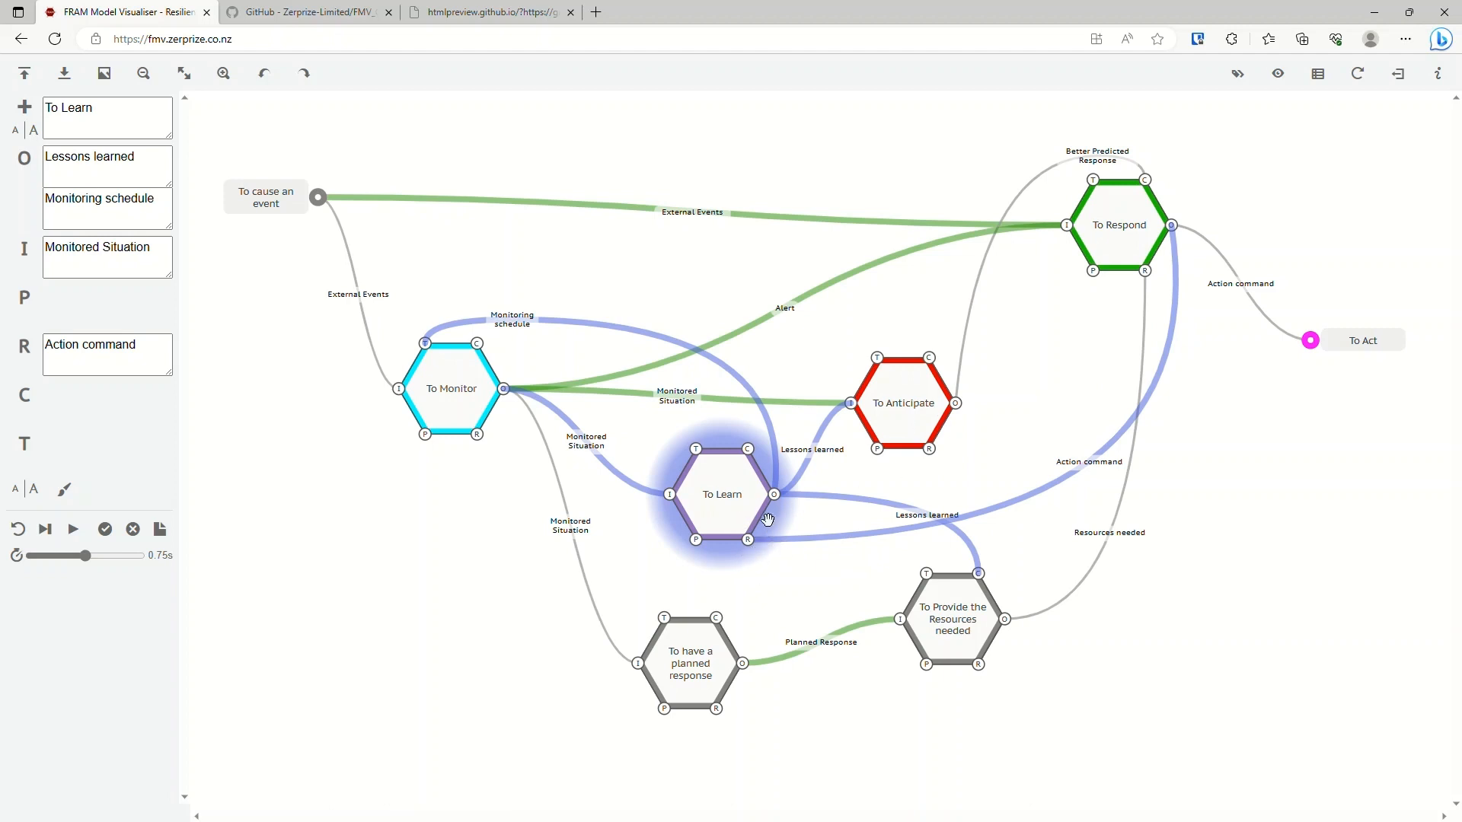
left_click(923, 414)
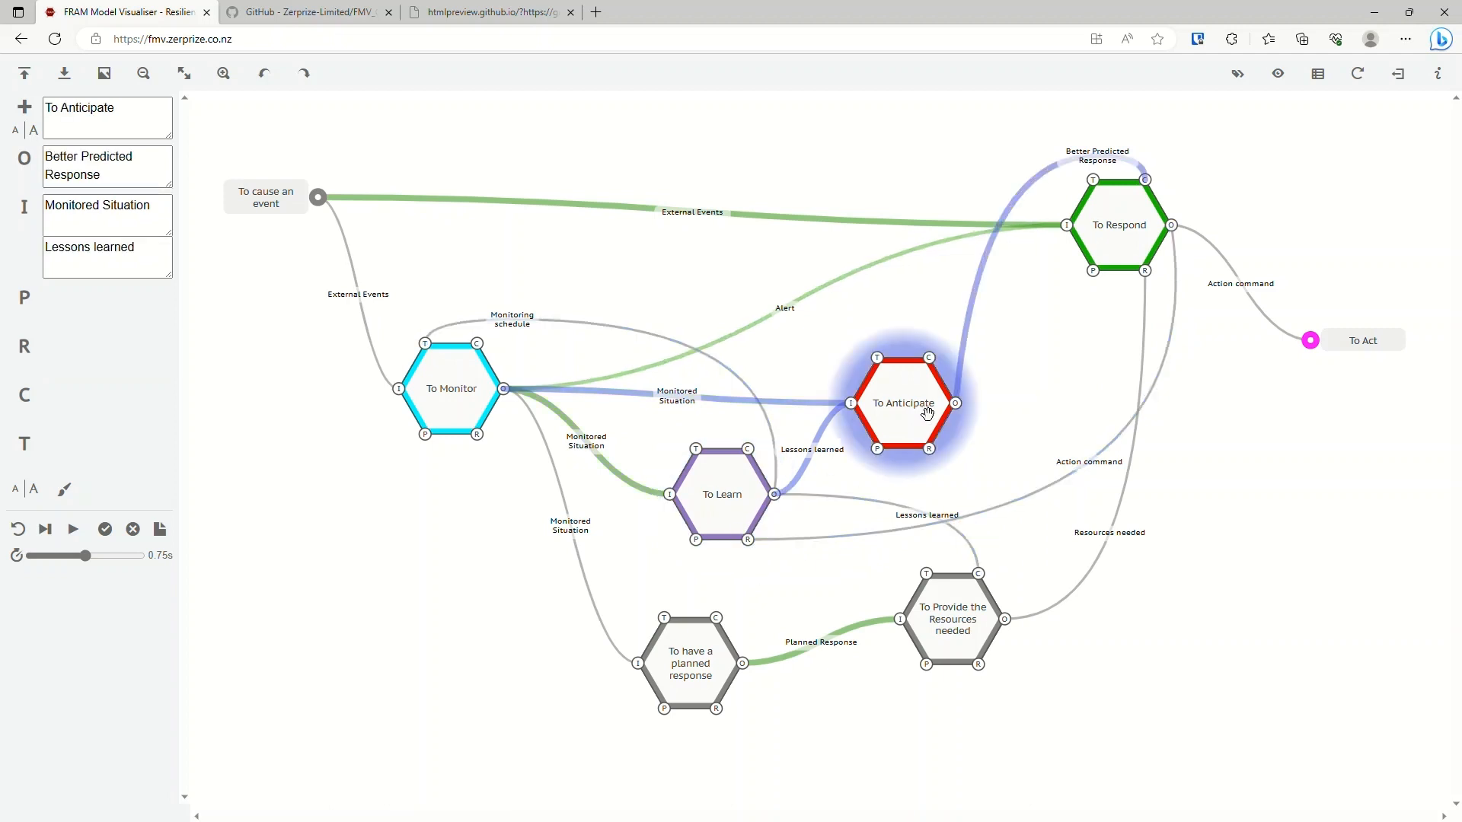
left_click(730, 504)
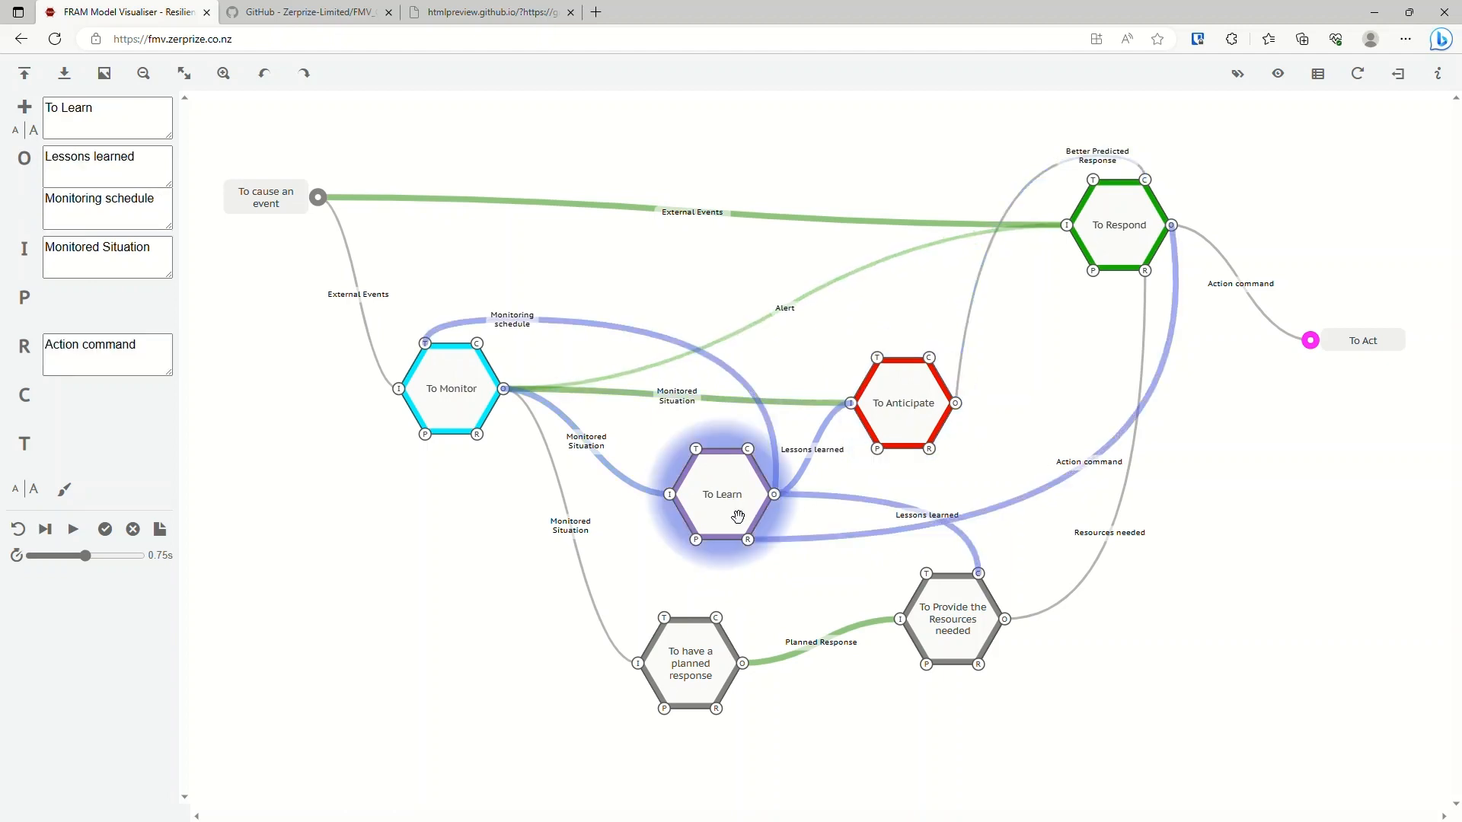
left_click(971, 624)
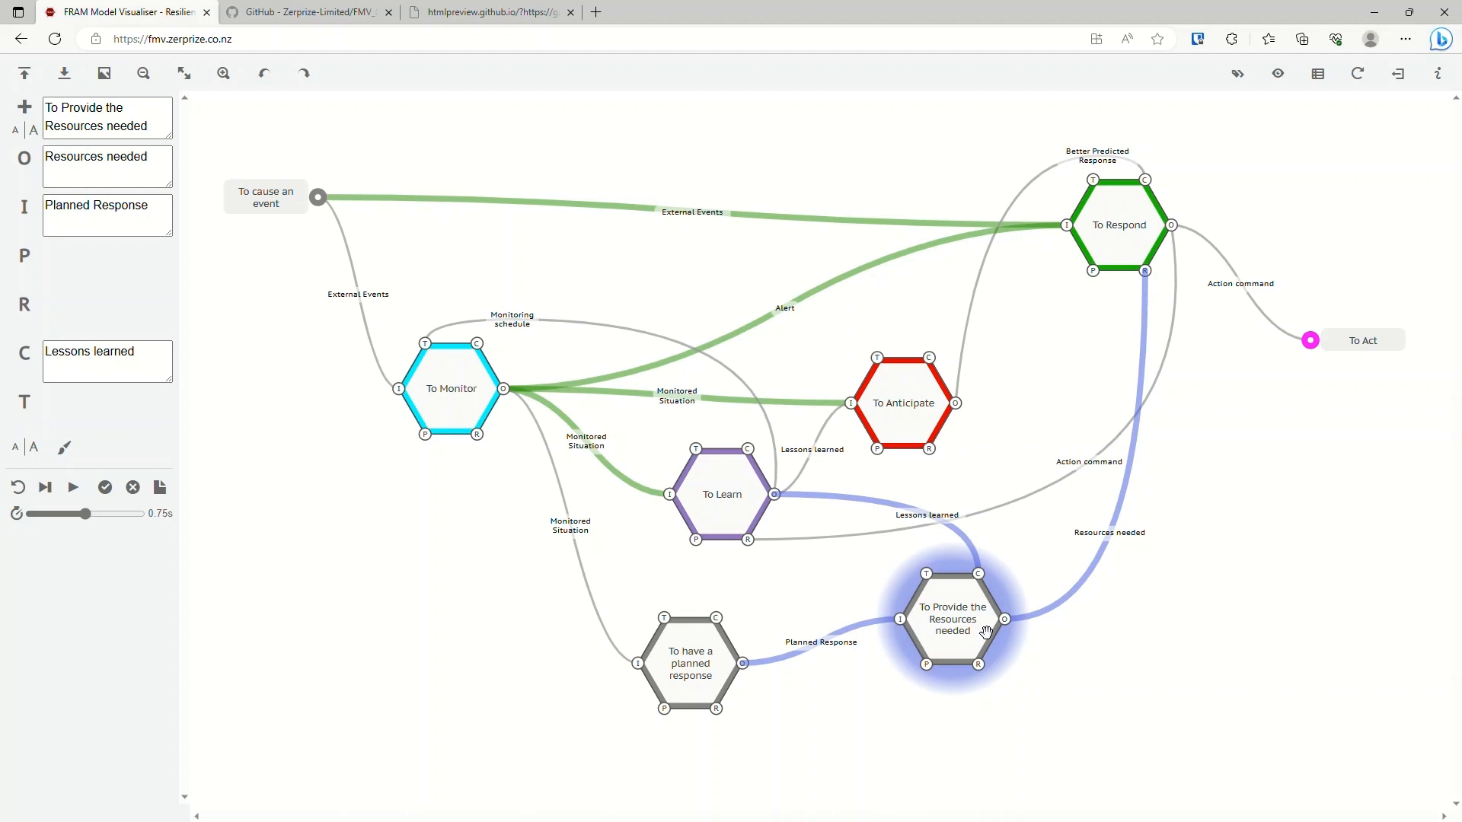
Set the interpretation profile of To Learn's Resource aspect, Action command, to None.
left_click(718, 496)
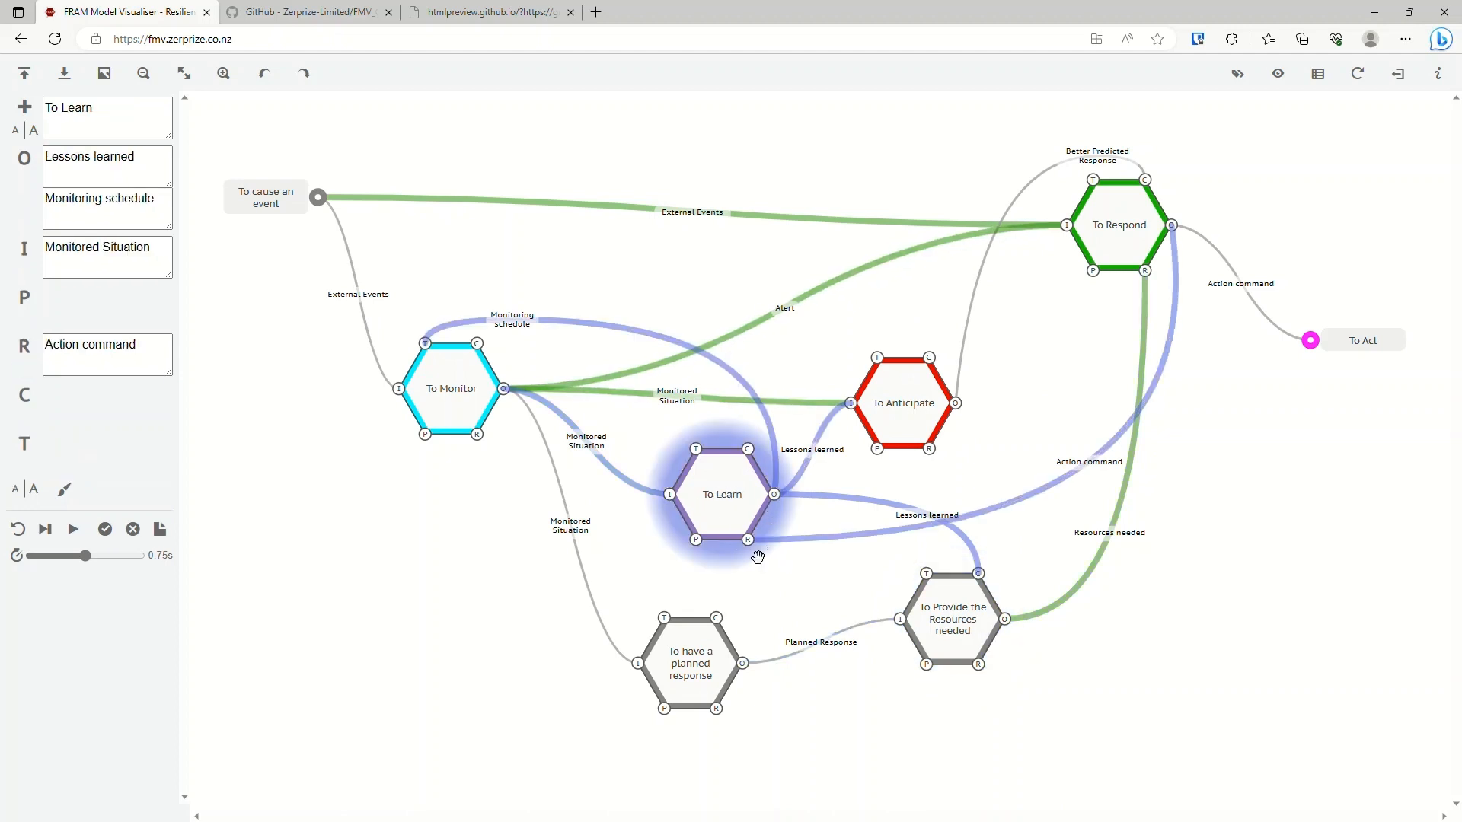
left_click(31, 373)
left_click(25, 367)
Reset the interpretation and advance the resilience model one cycle at a time until past the To Act exit function.
left_click(17, 529)
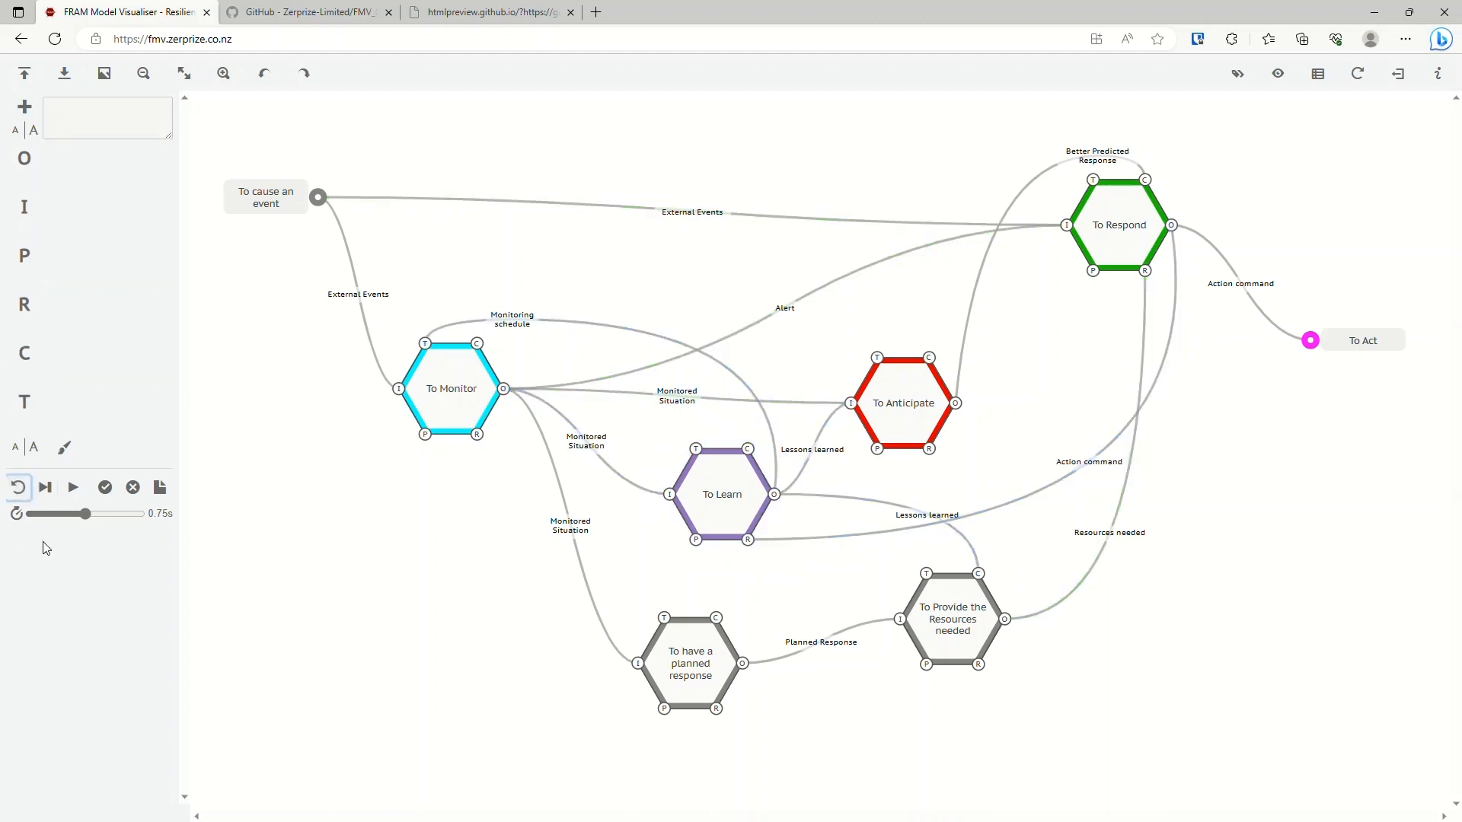
left_click(47, 487)
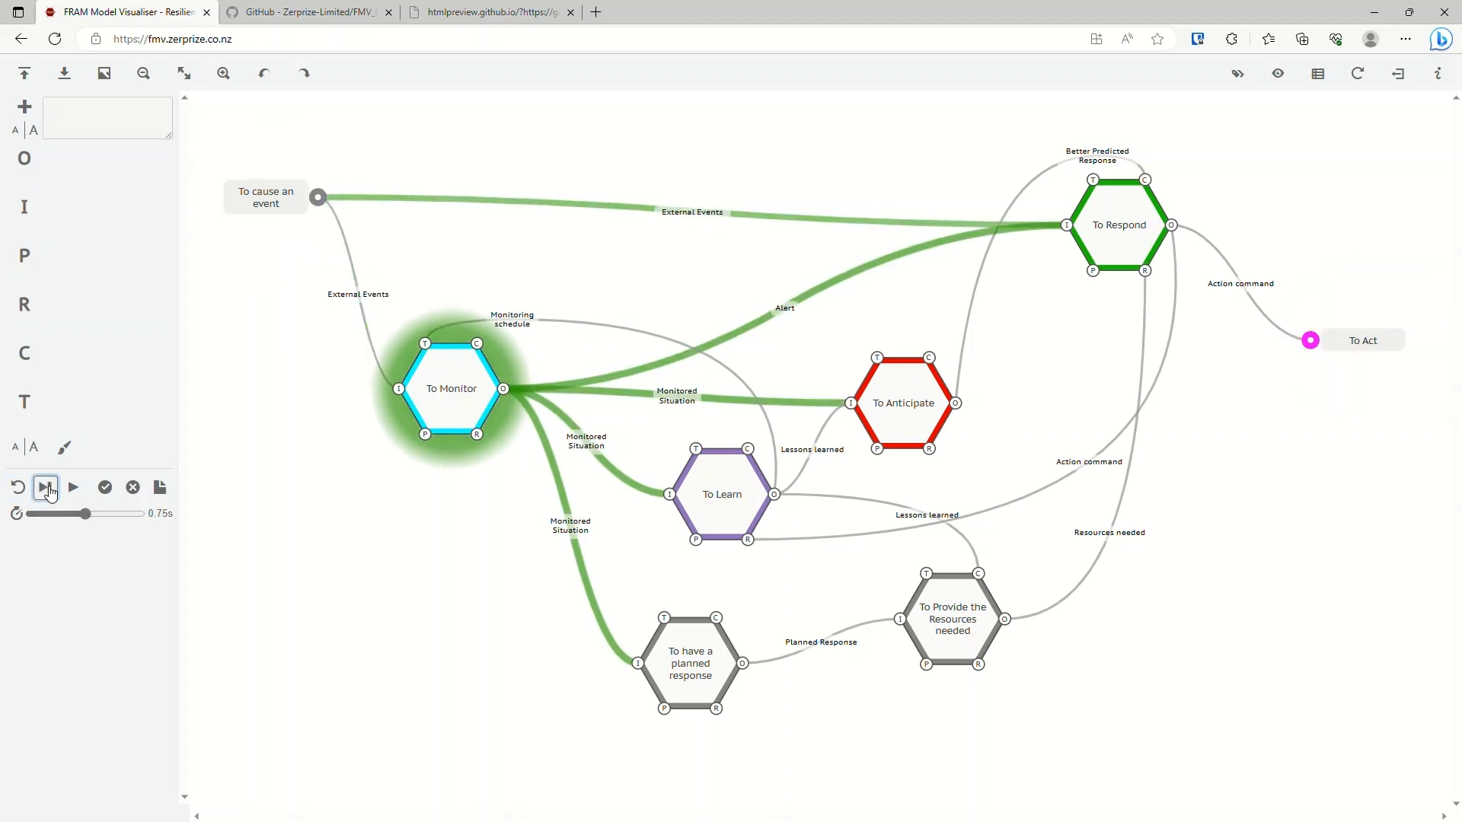
left_click(47, 487)
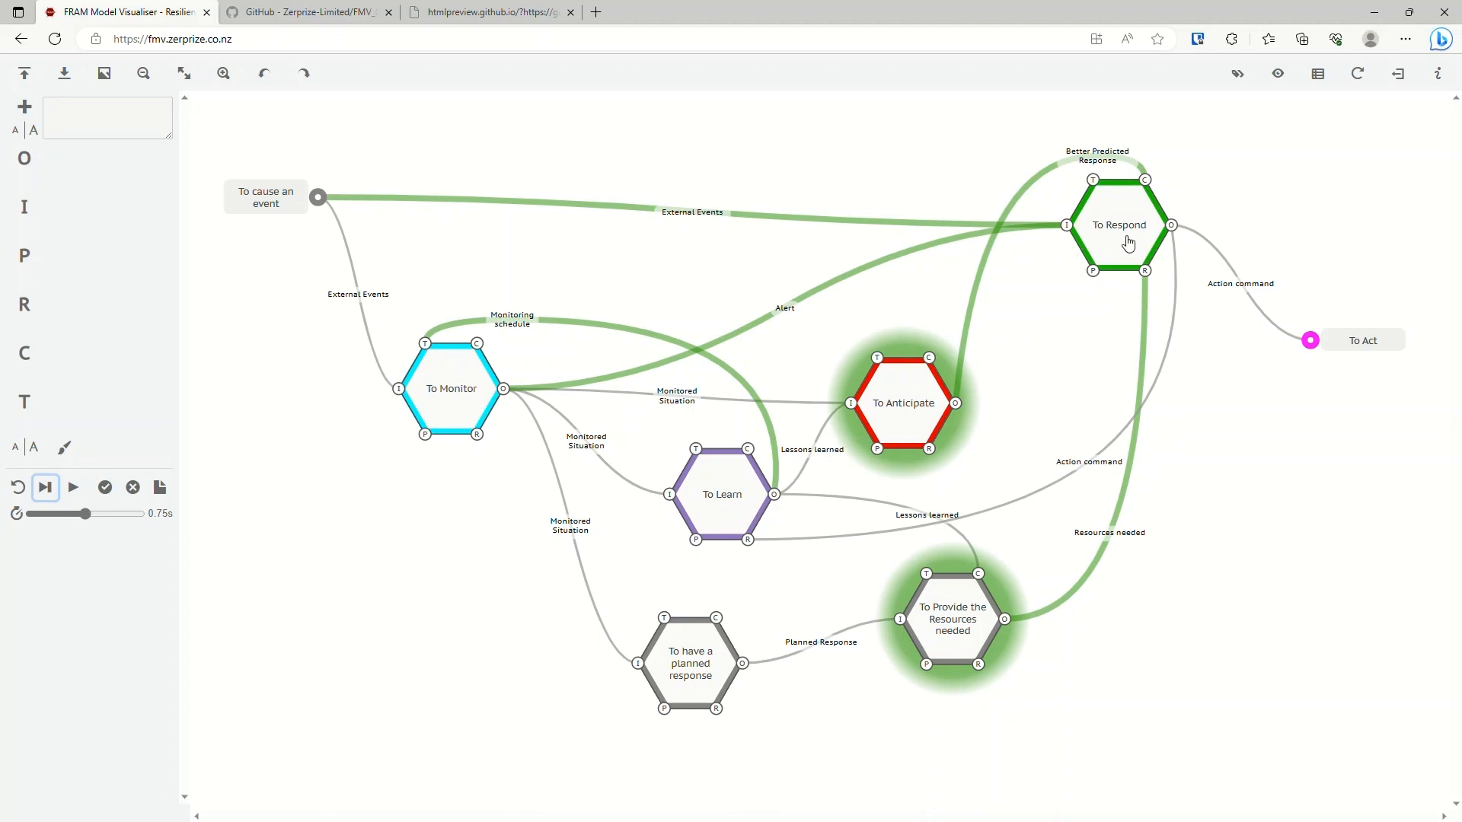
left_click(46, 488)
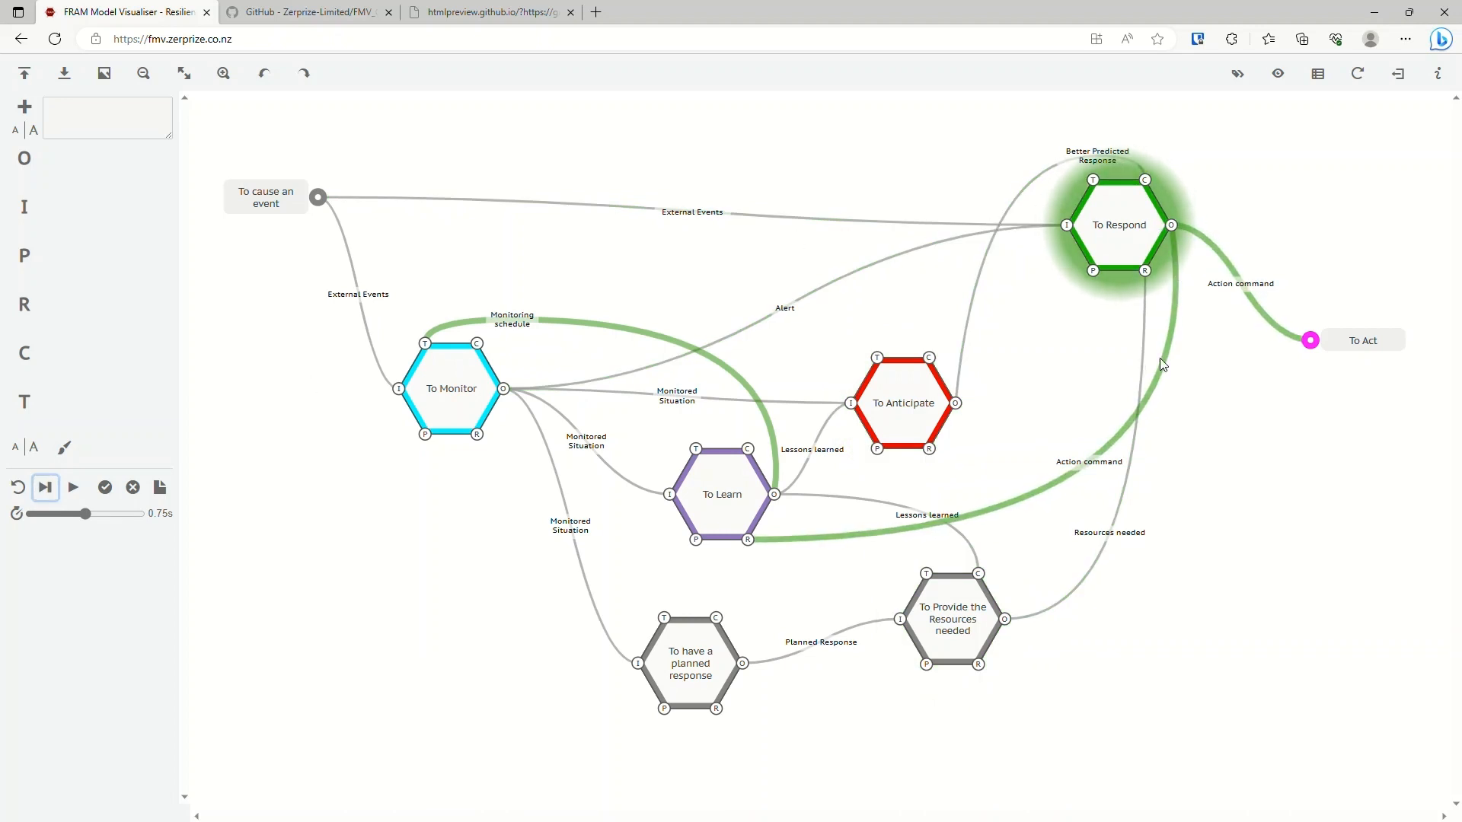
left_click(53, 490)
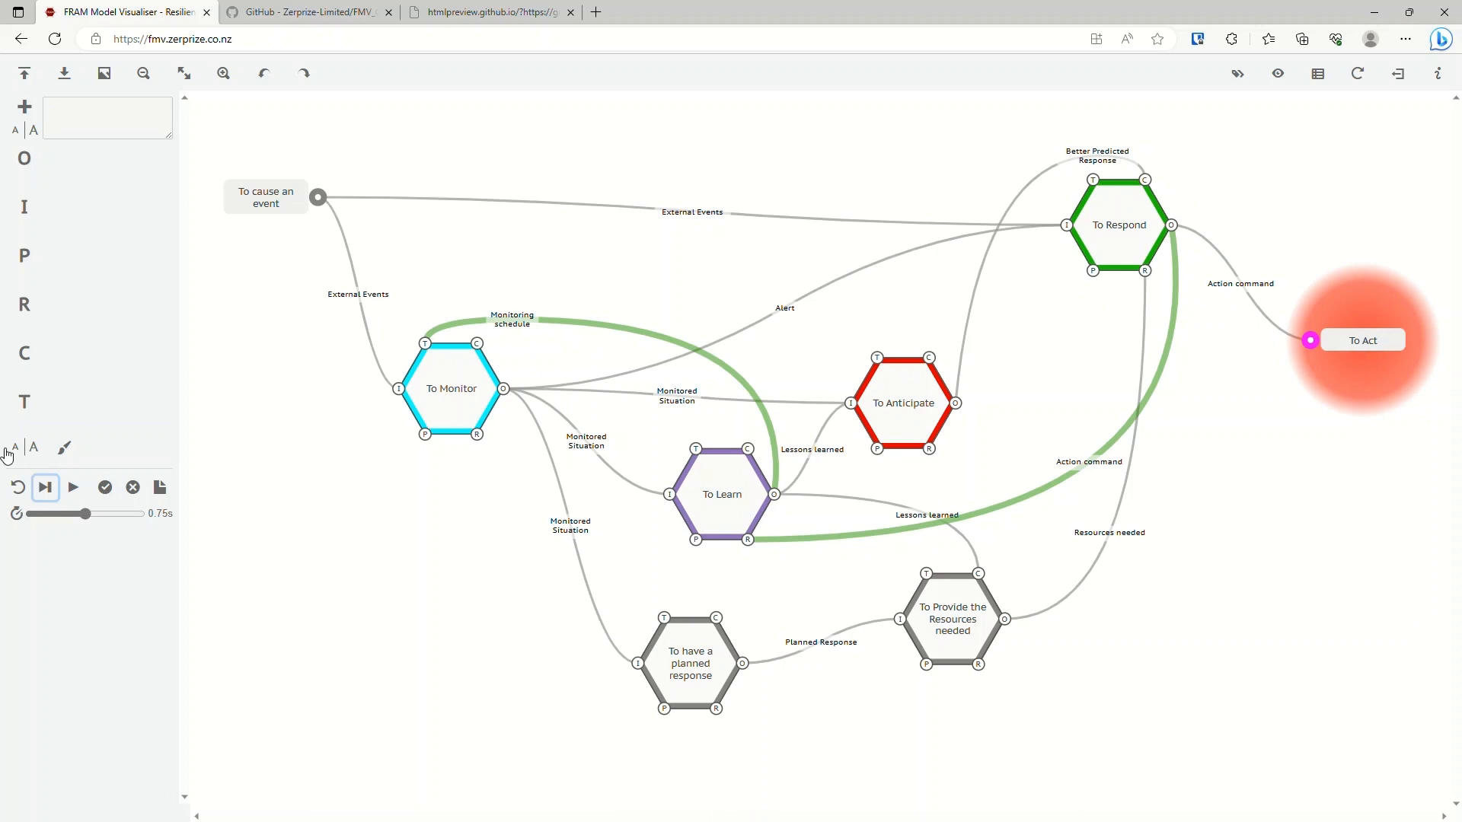
left_click(47, 490)
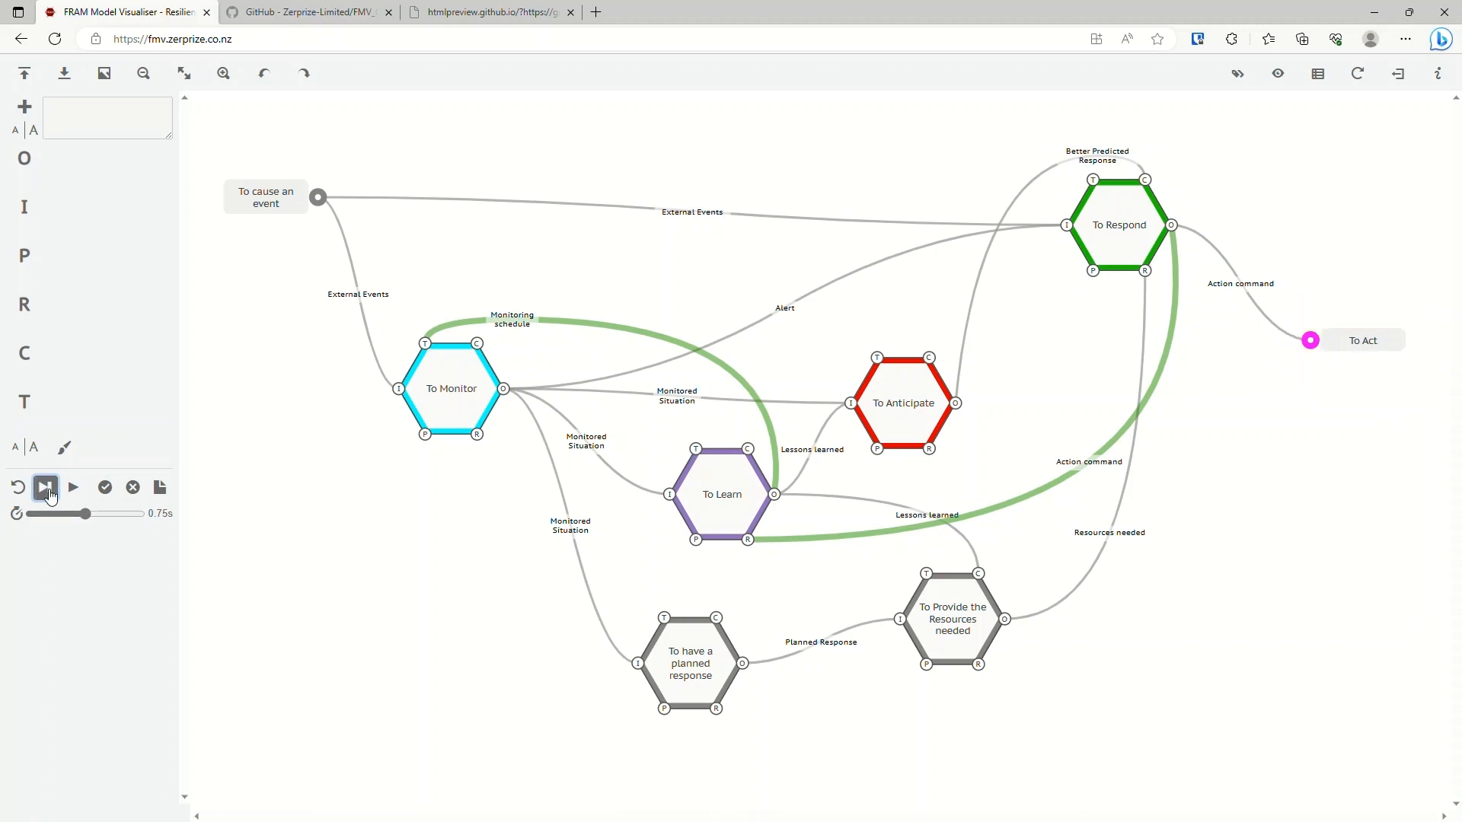
Review the FMI log for the activation of To Act and the cycles that follow it, and close the log.
left_click(161, 489)
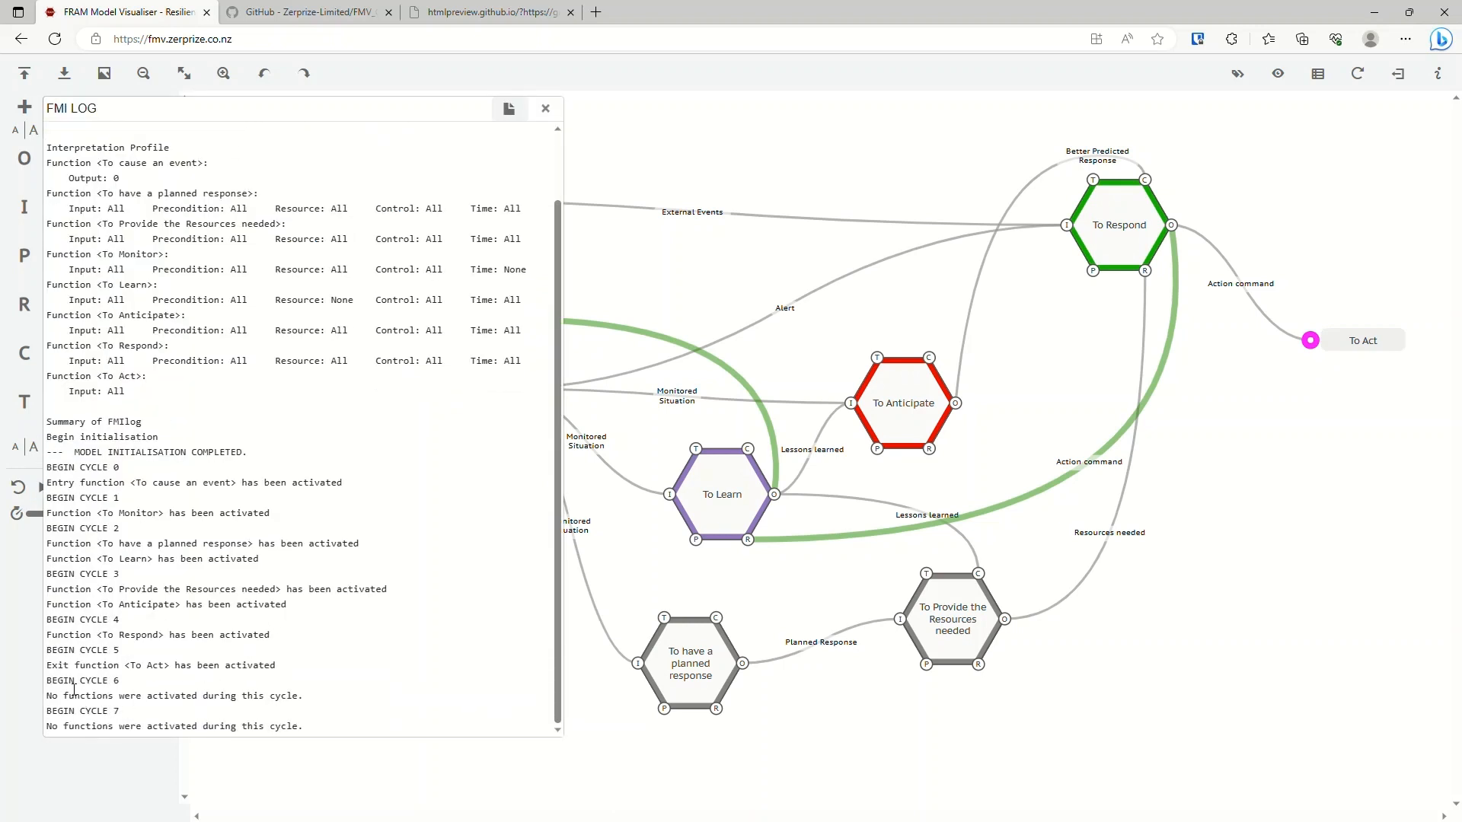
left_click_drag(57, 672, 276, 667)
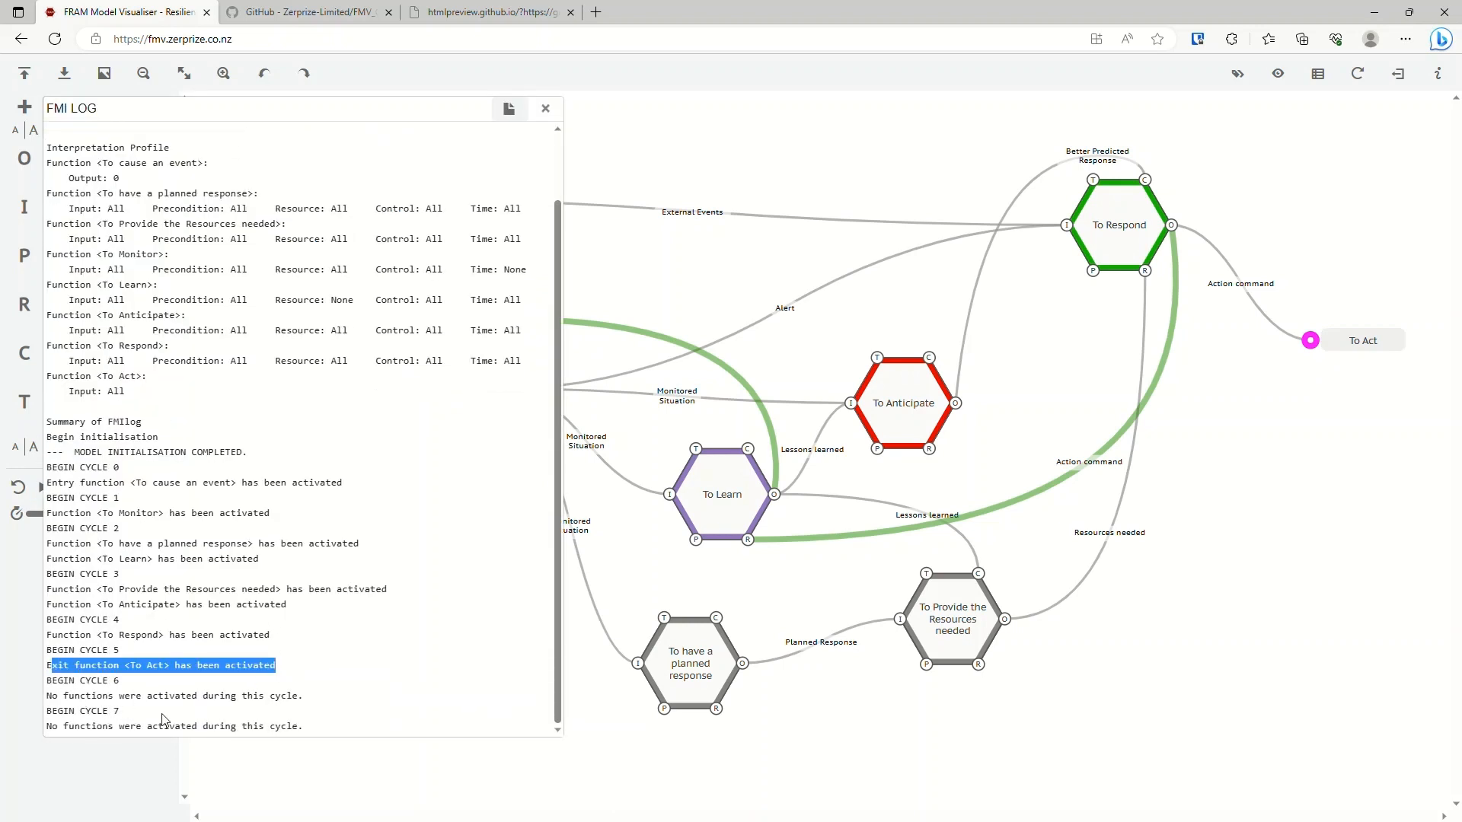
left_click(128, 703)
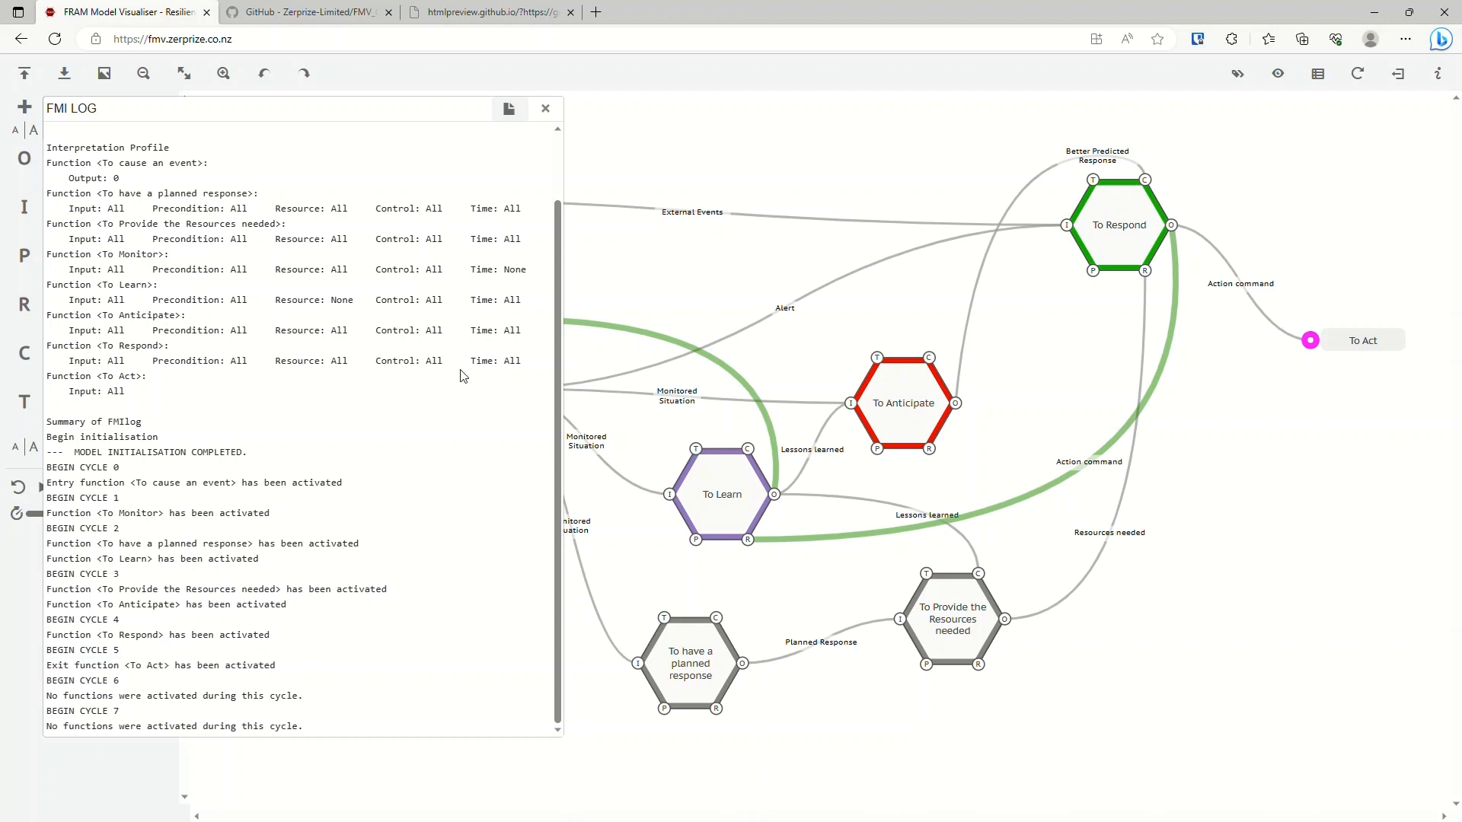
left_click(545, 108)
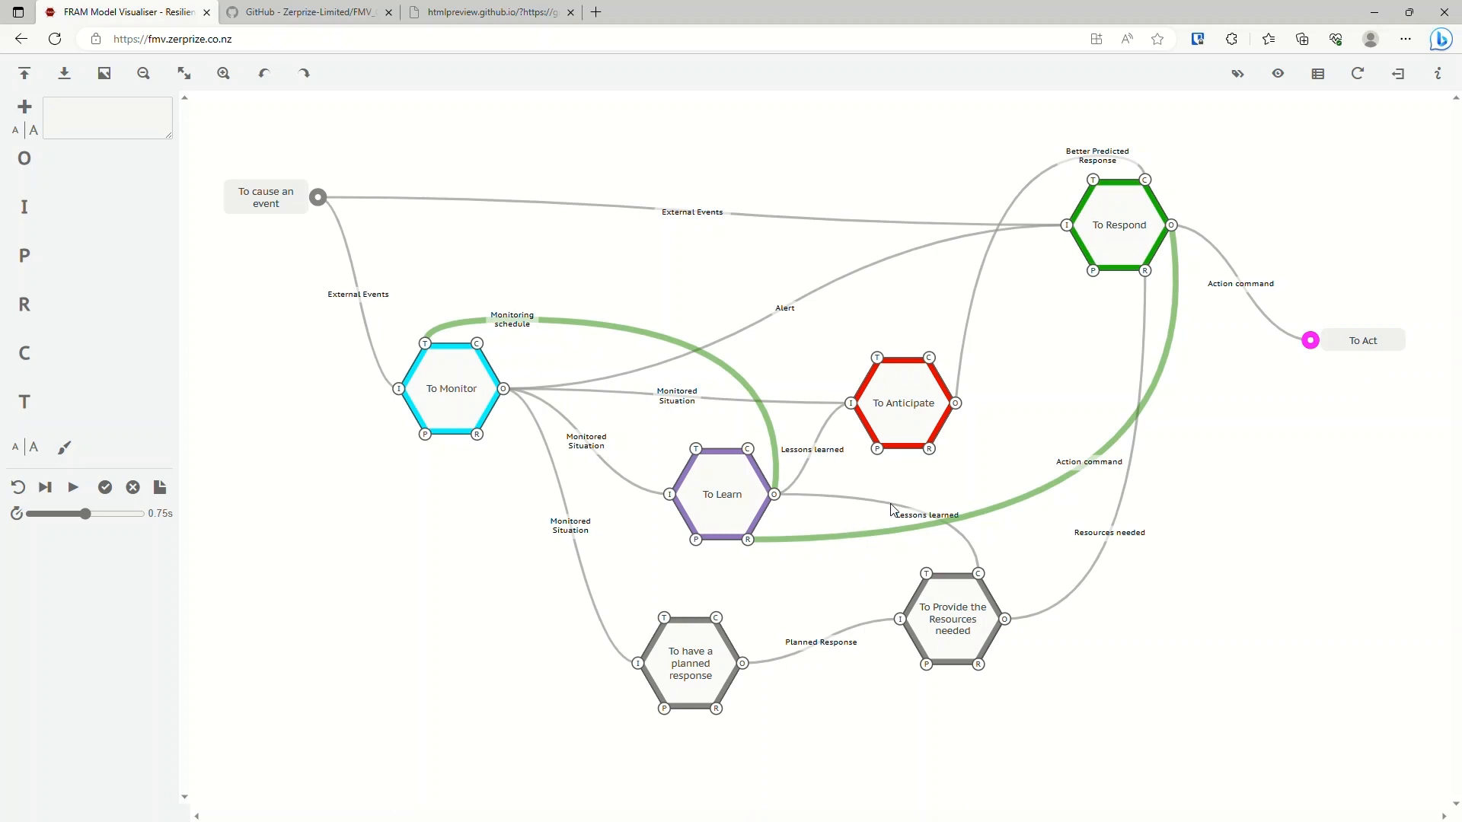
Change the interpretation profile setting of To cause an event's Output, External Events, so that the event repeats.
left_click(271, 206)
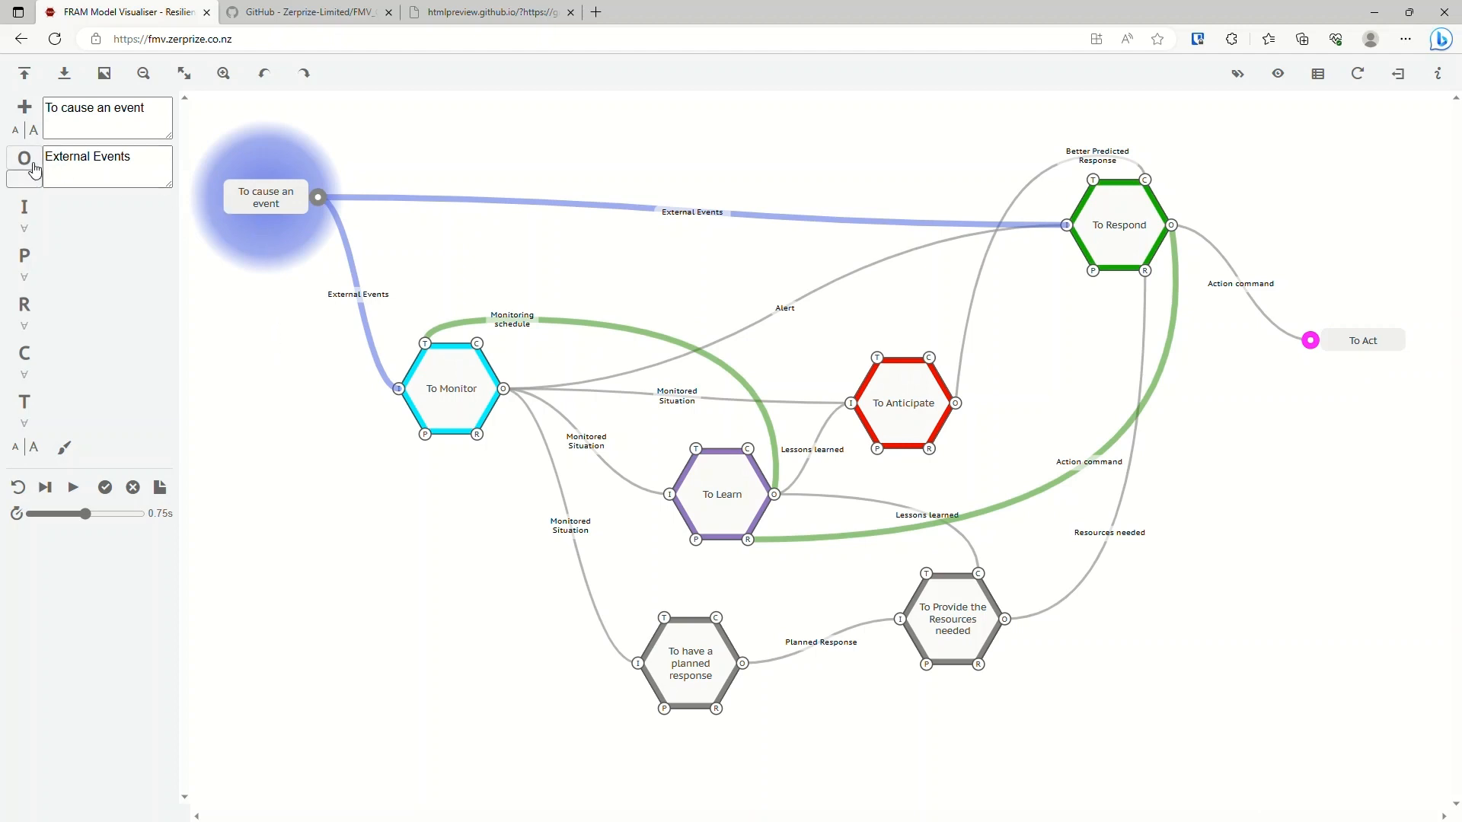
left_click(286, 197)
left_click(284, 199)
left_click(40, 179)
left_click(293, 336)
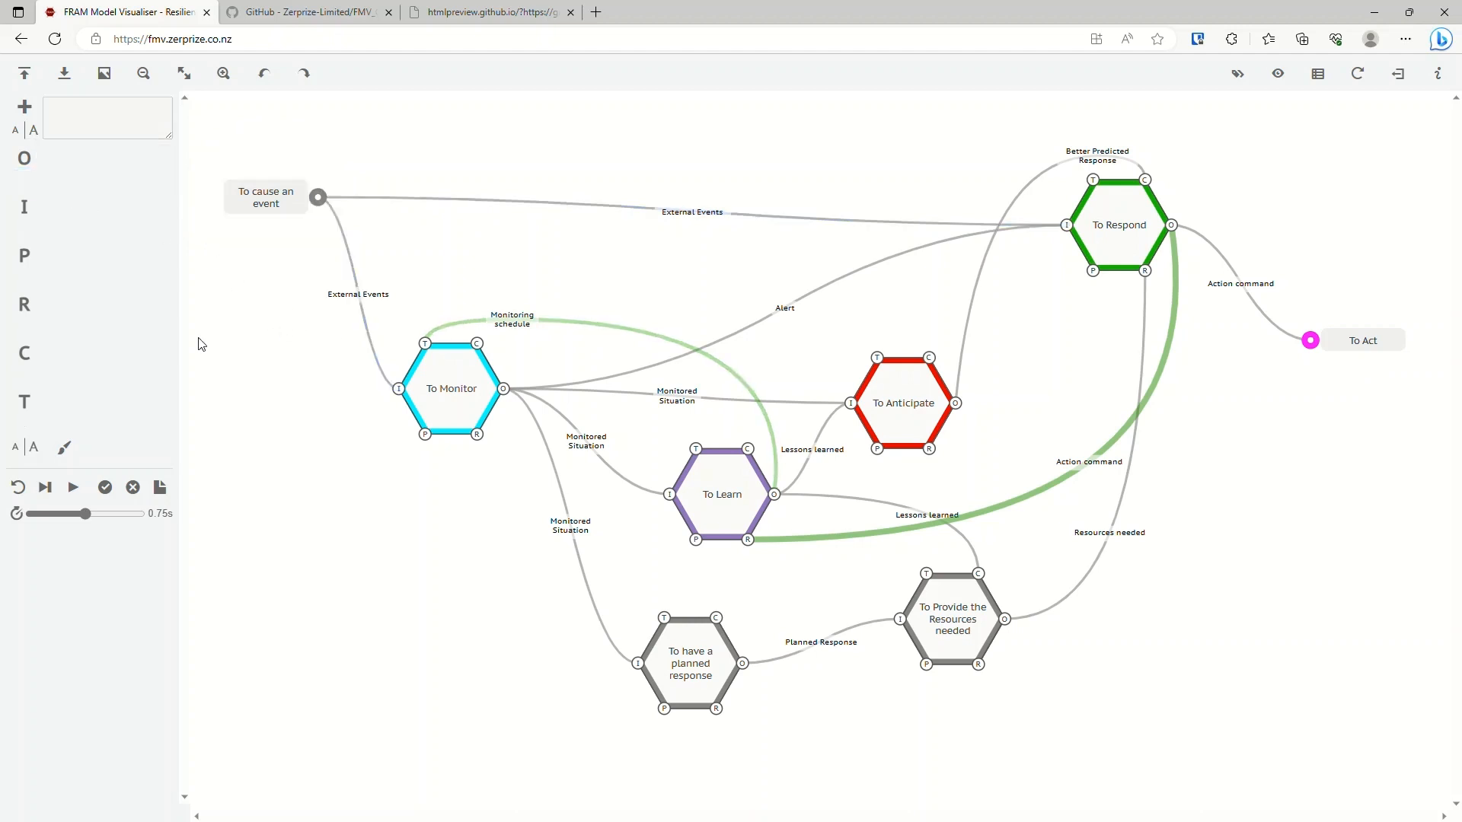
Reset the interpretation, set the cycle delay to 0.5s and play the model continuously.
left_click(19, 493)
left_click_drag(81, 516, 68, 515)
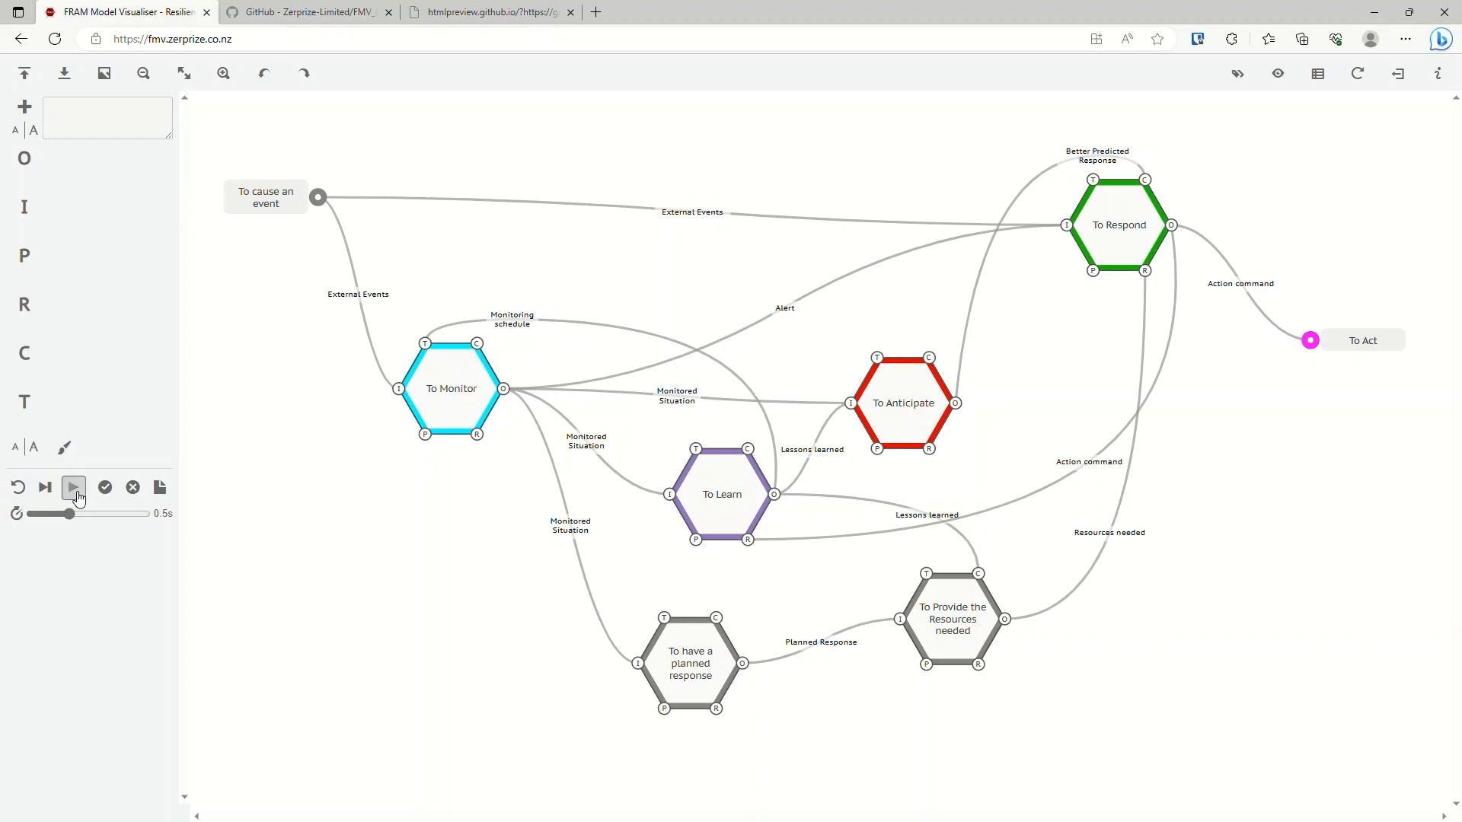
left_click(74, 488)
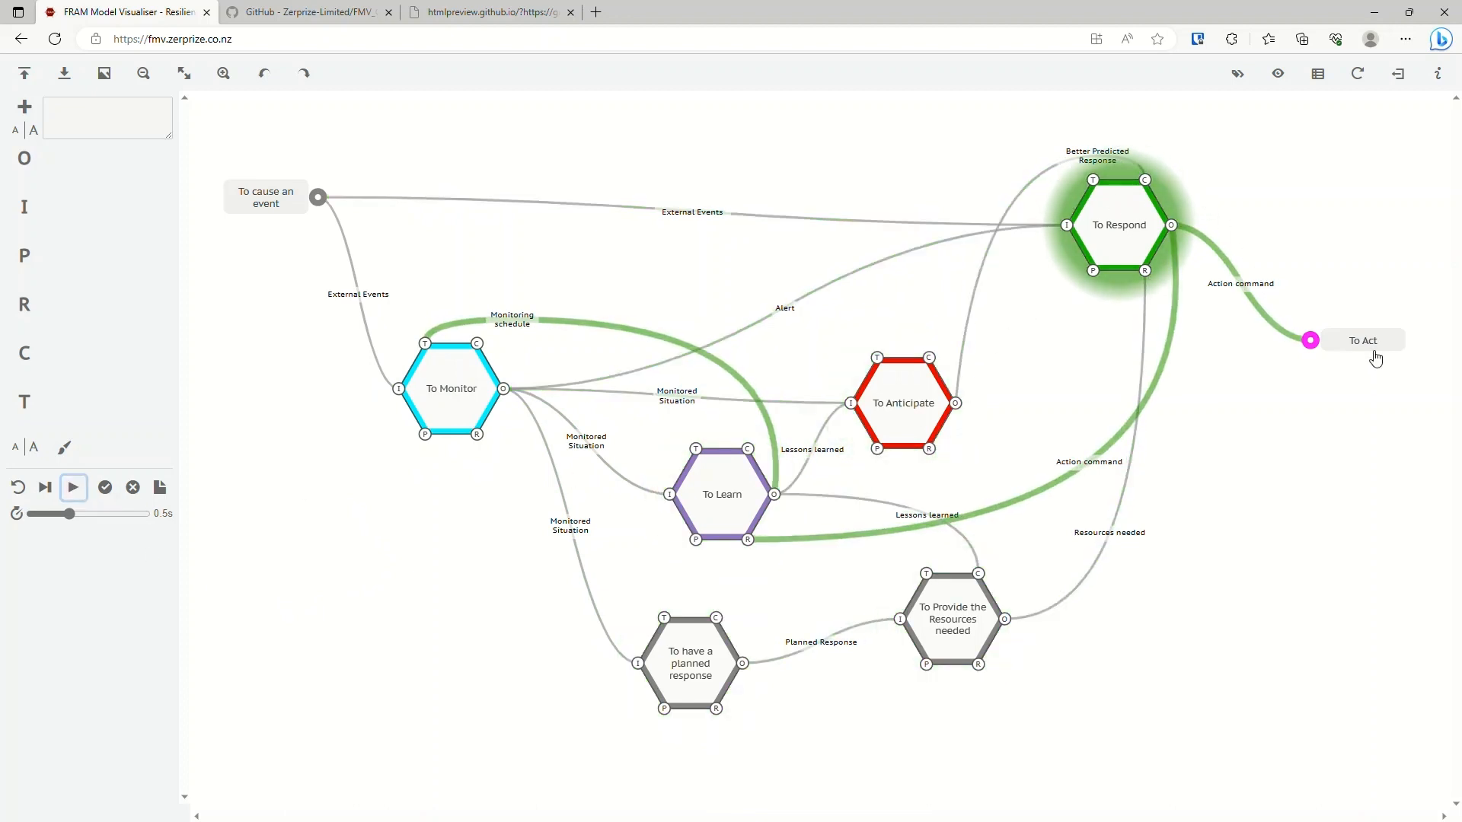
Advance the model one cycle at a time through several repeats of To cause an event.
left_click(48, 489)
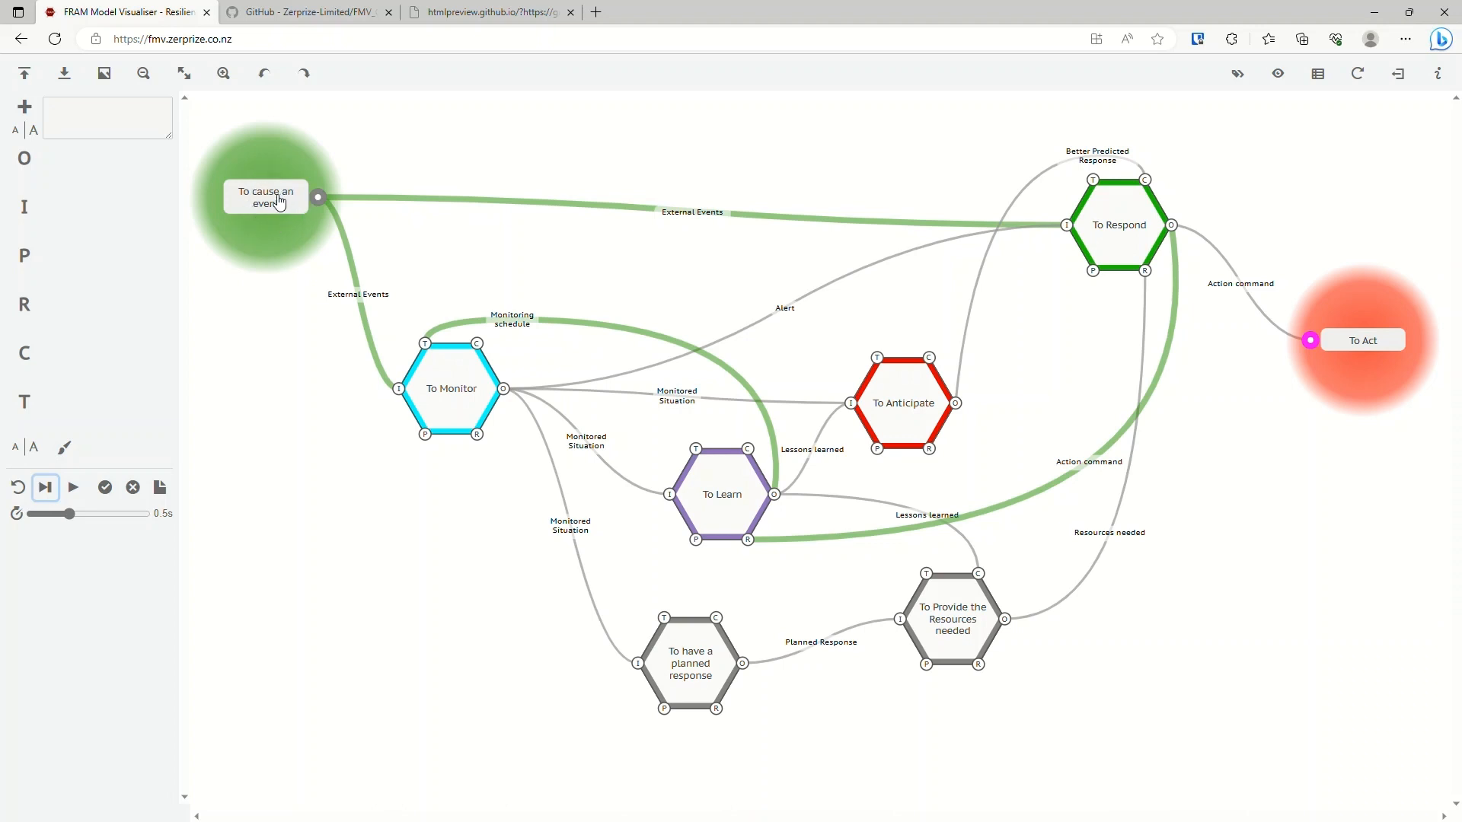
left_click(48, 491)
left_click(49, 493)
left_click(47, 488)
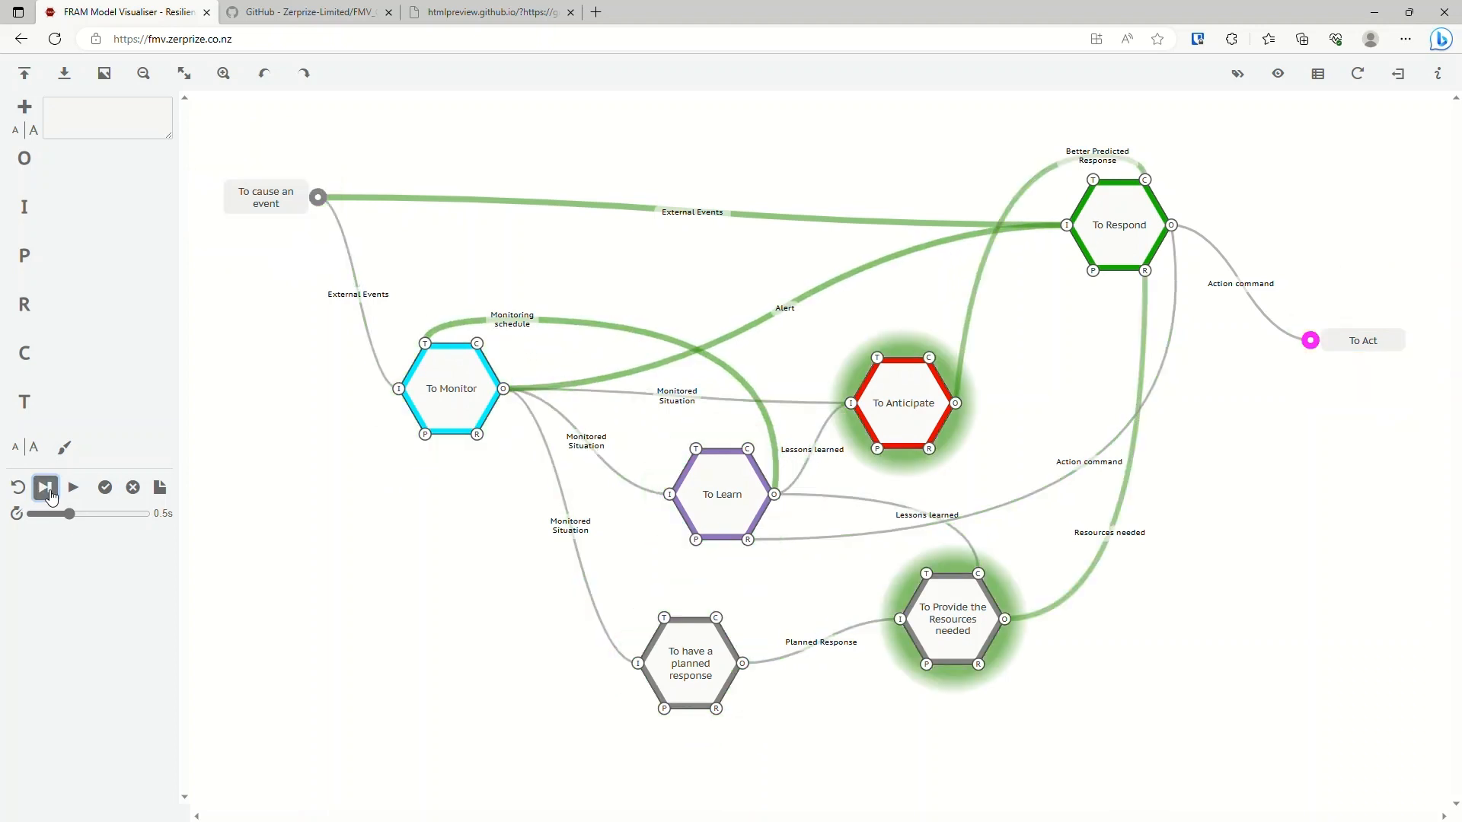
left_click(47, 488)
left_click(47, 490)
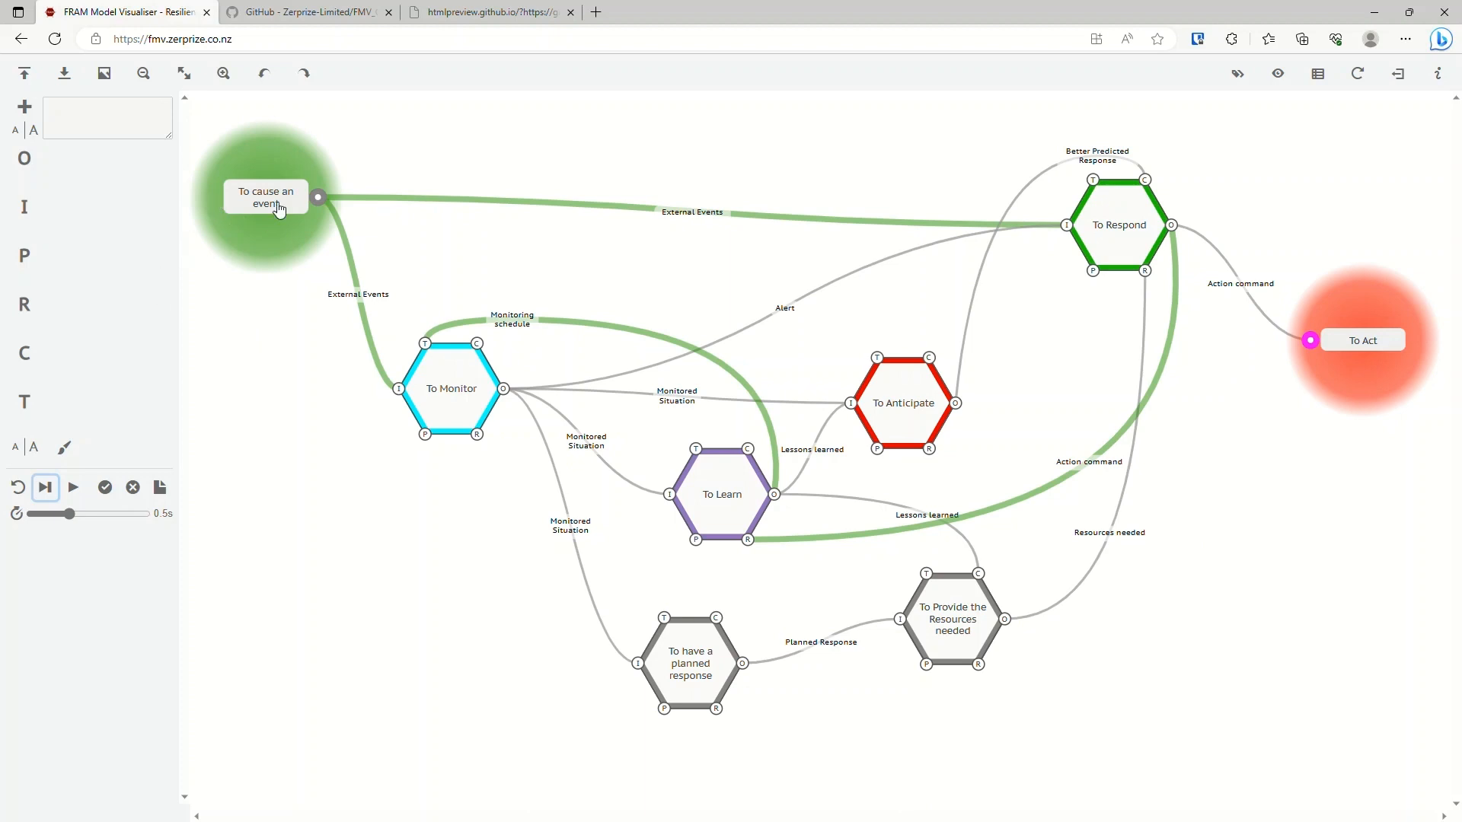
left_click(46, 495)
left_click(47, 497)
left_click(47, 496)
left_click(47, 496)
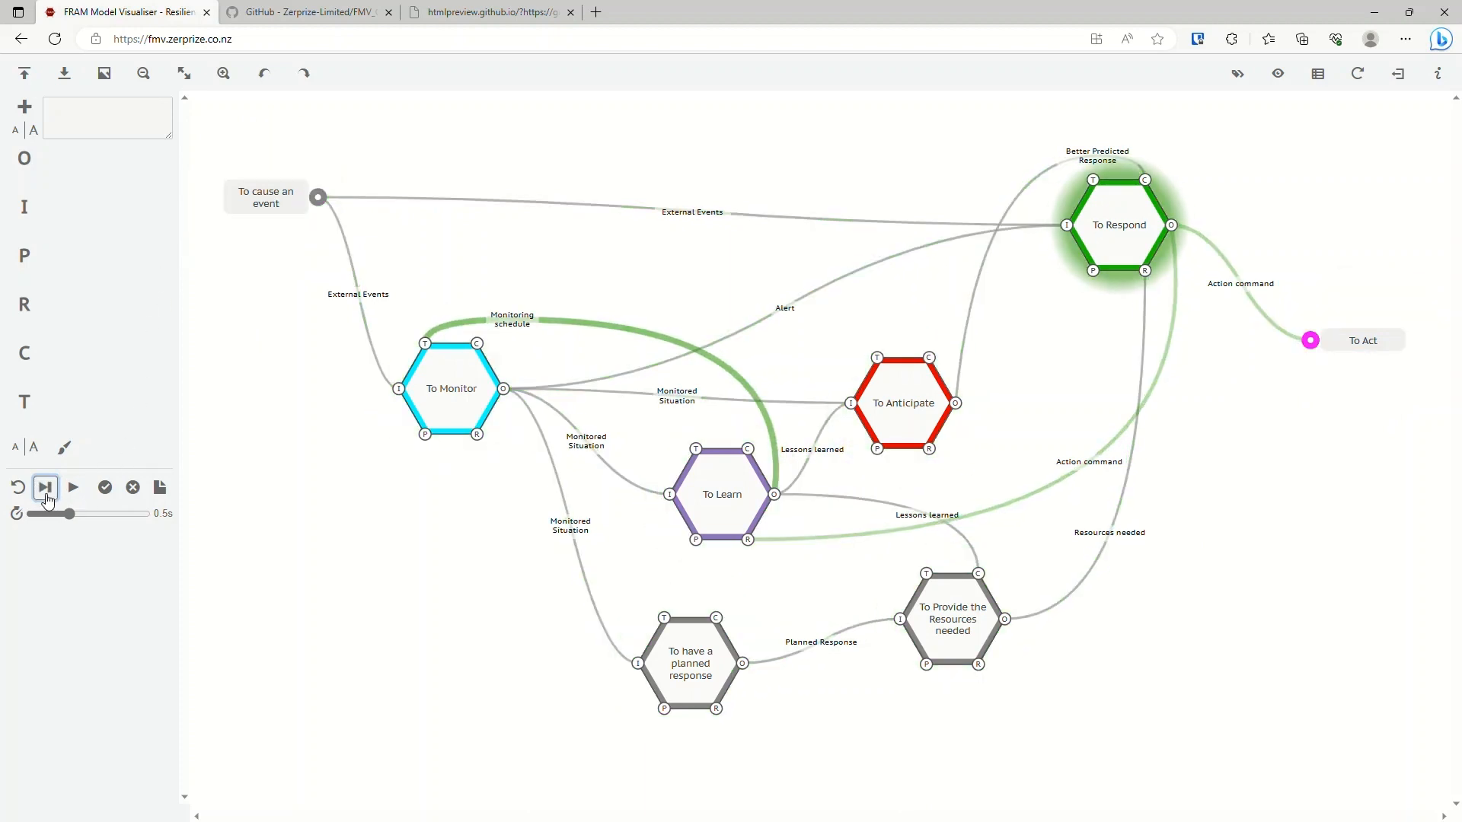
left_click(47, 496)
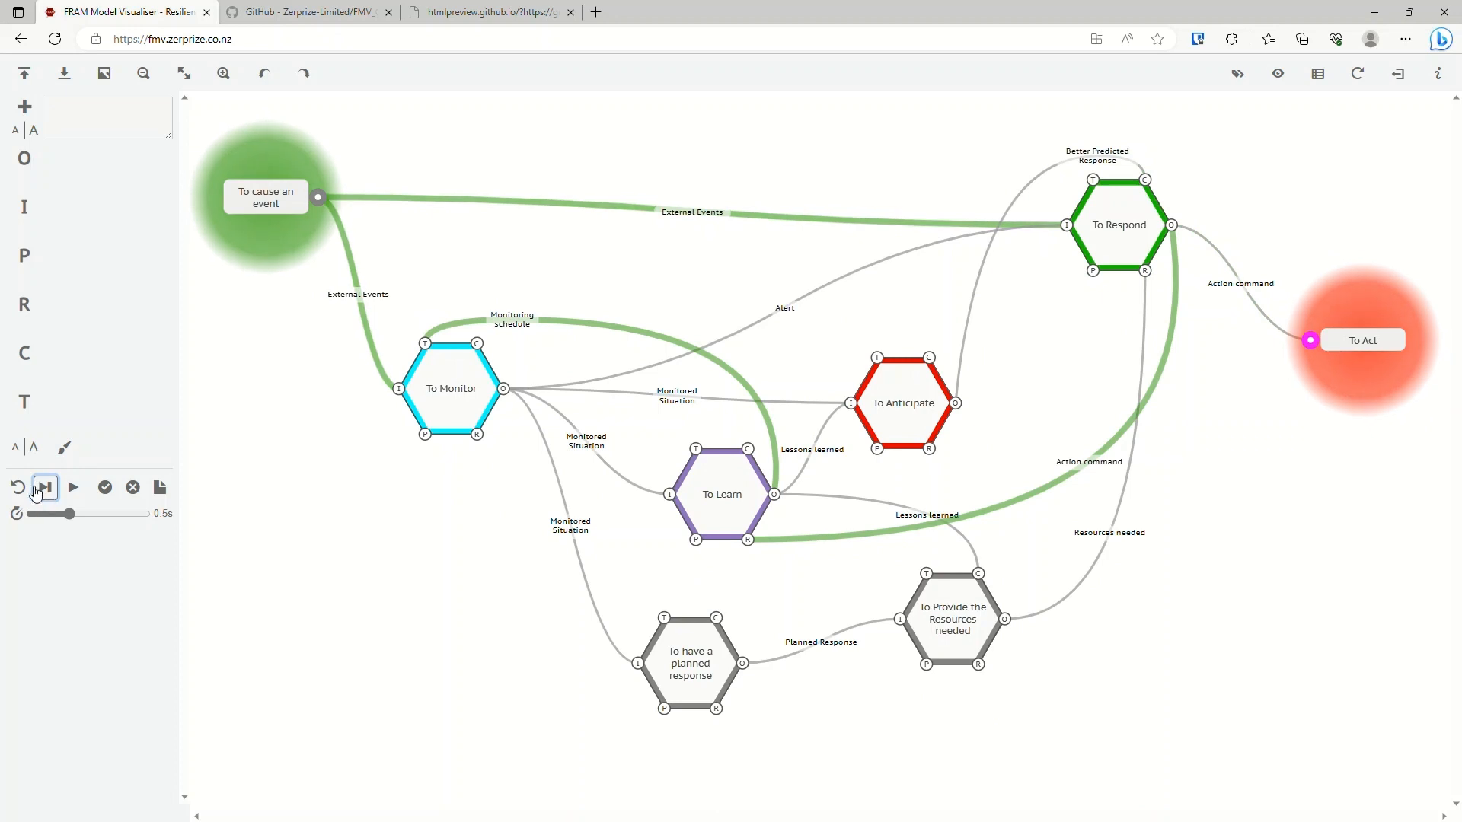
Play the repeating model continuously, stop it and reset the interpretation.
left_click(73, 487)
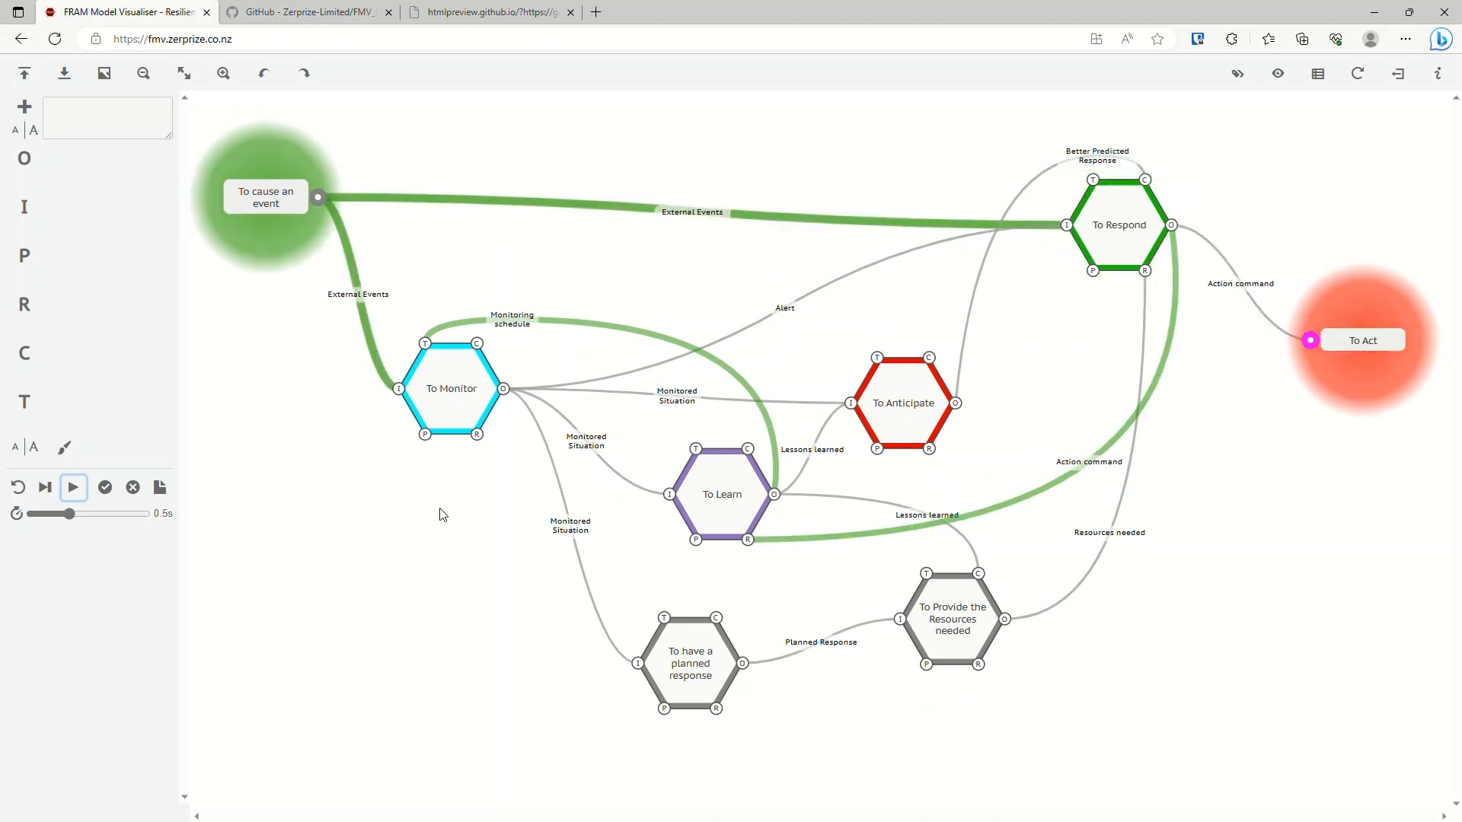
left_click(81, 493)
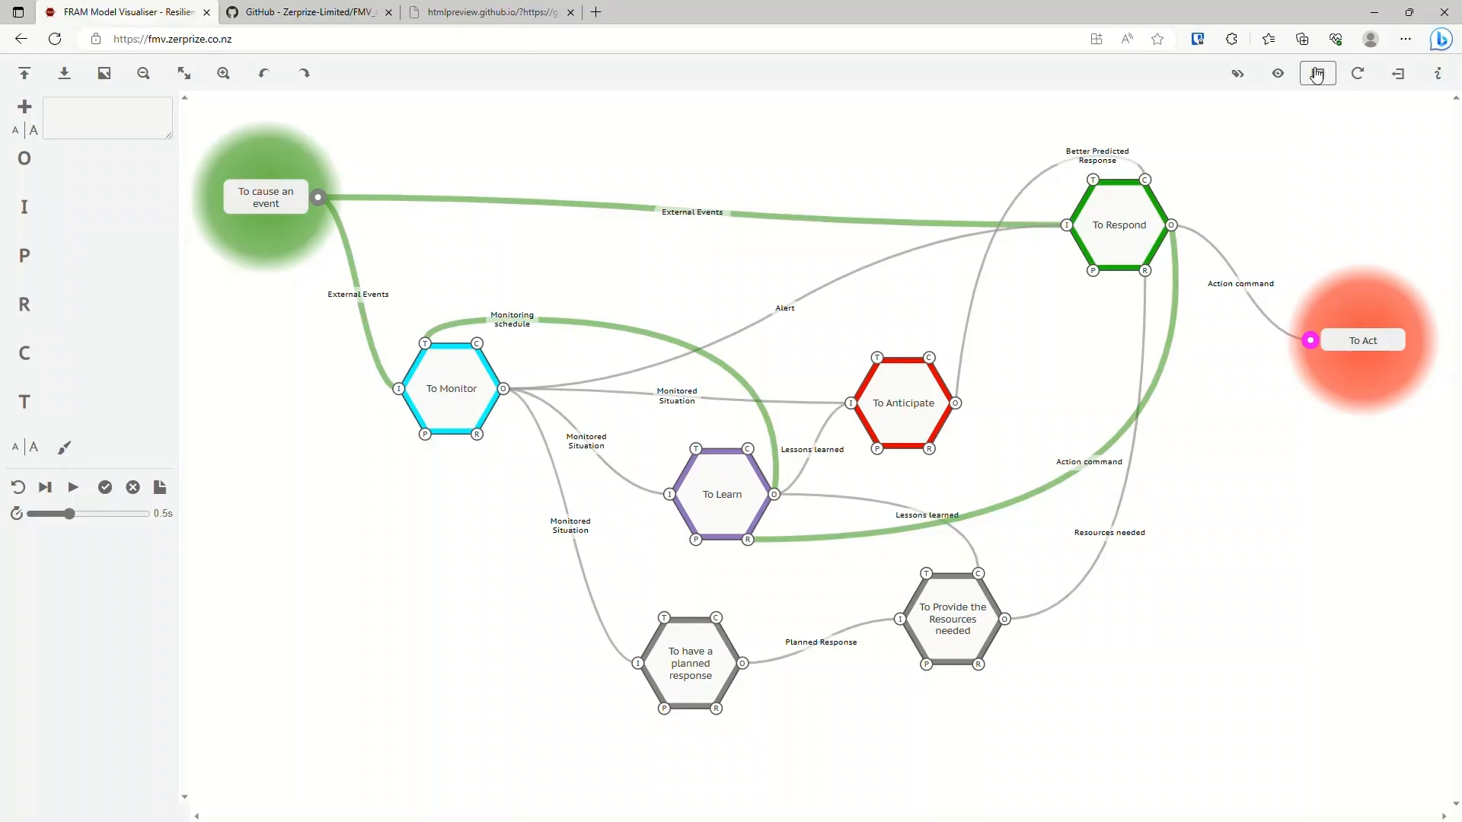
left_click(26, 491)
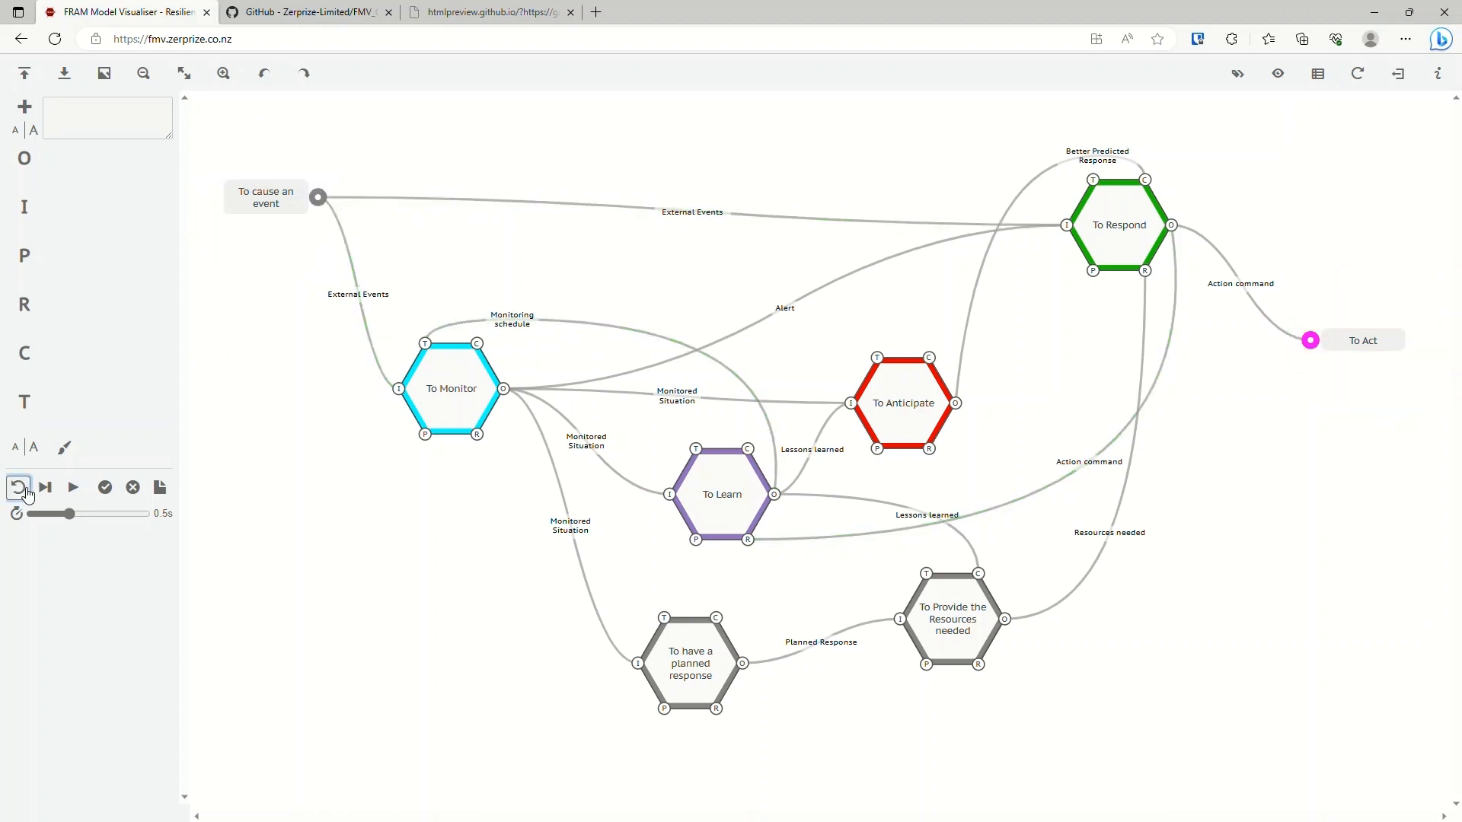
Open the function data table beside the model and zoom out the diagram so all functions fit.
left_click(1325, 74)
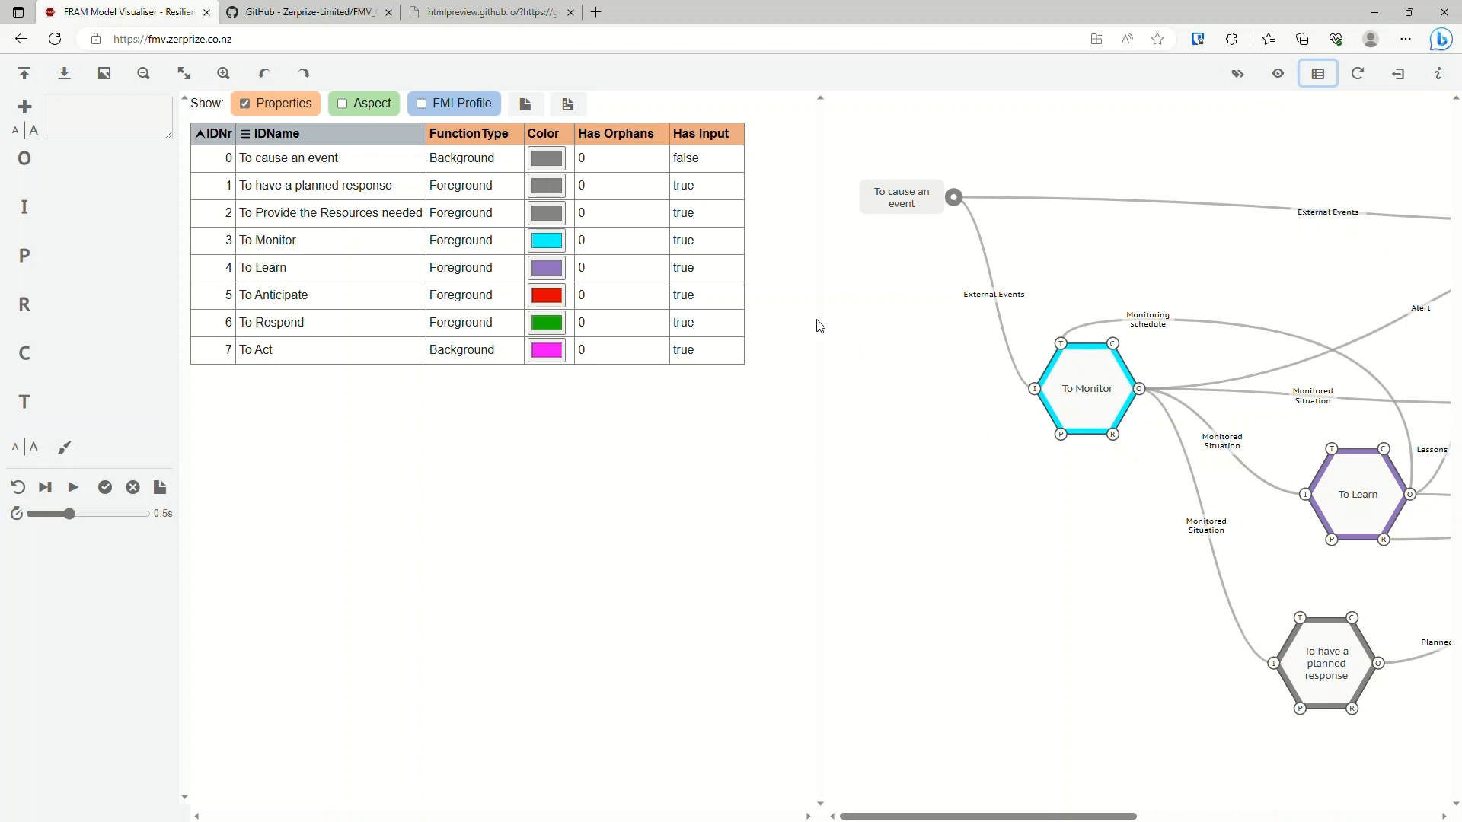
left_click(144, 74)
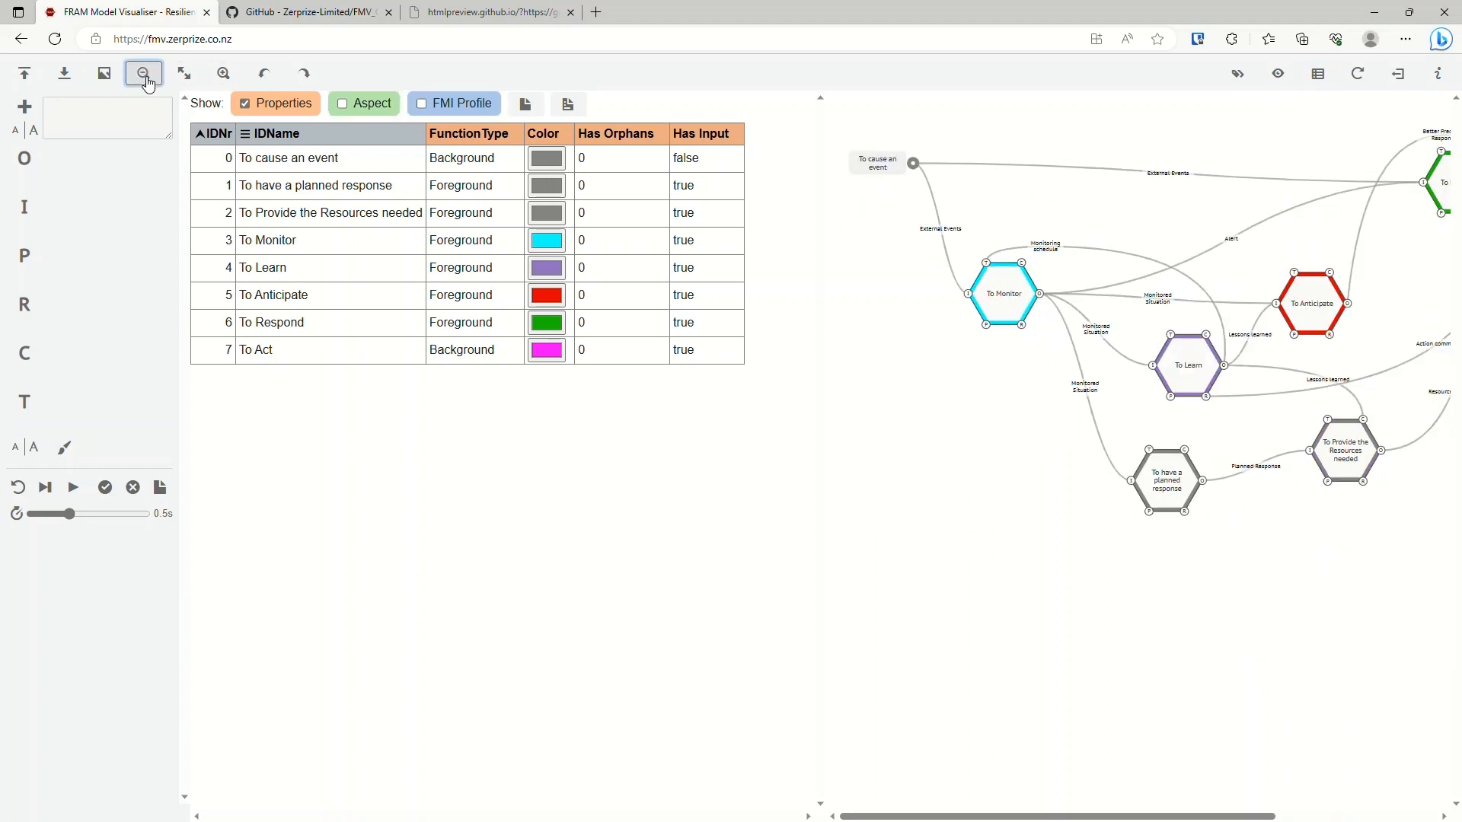
left_click(221, 74)
left_click(143, 74)
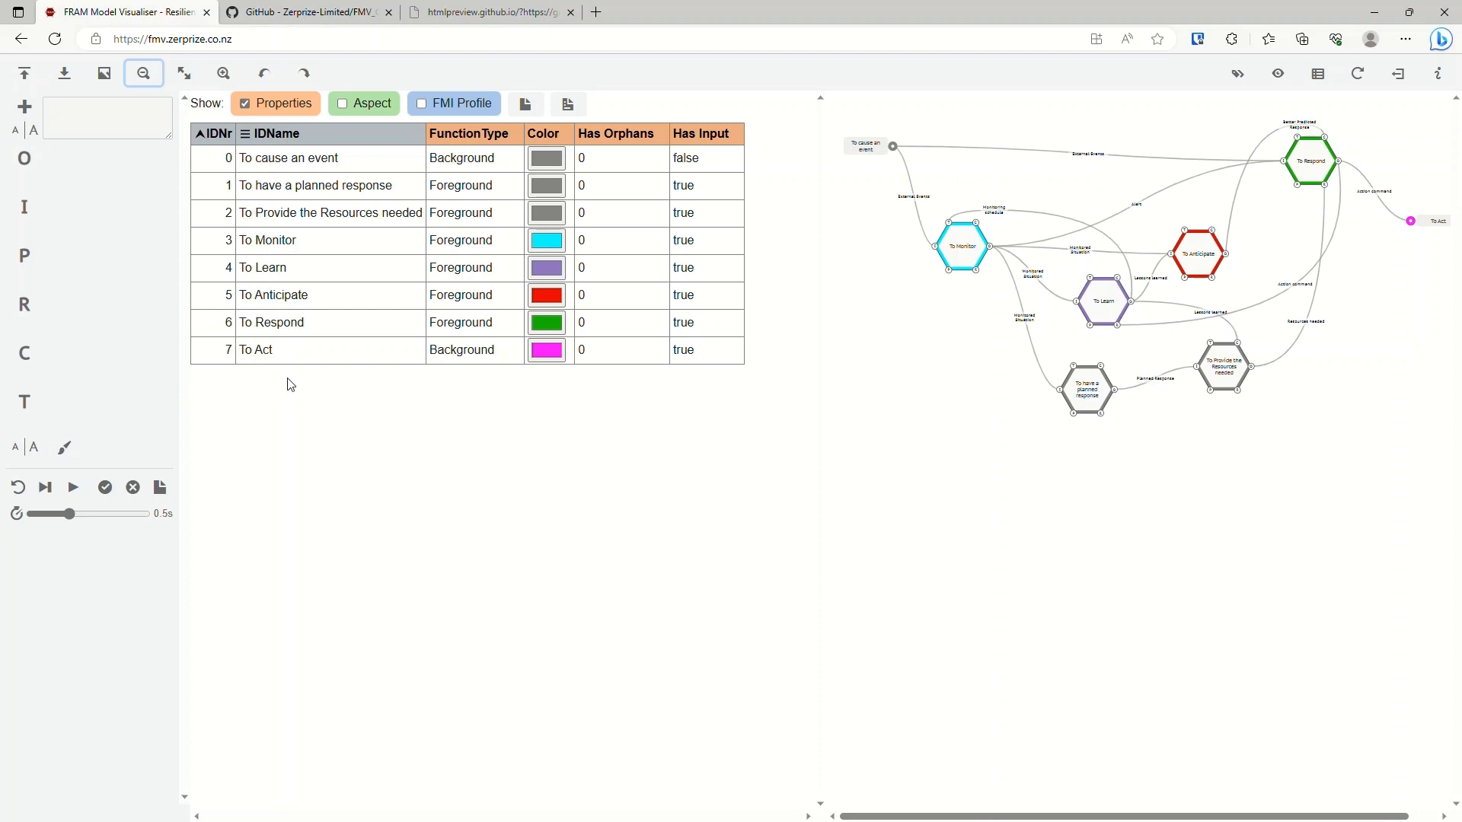
Select To Monitor in the diagram, and To Anticipate, To Respond and To Learn in the table, to compare their highlighting.
left_click(952, 247)
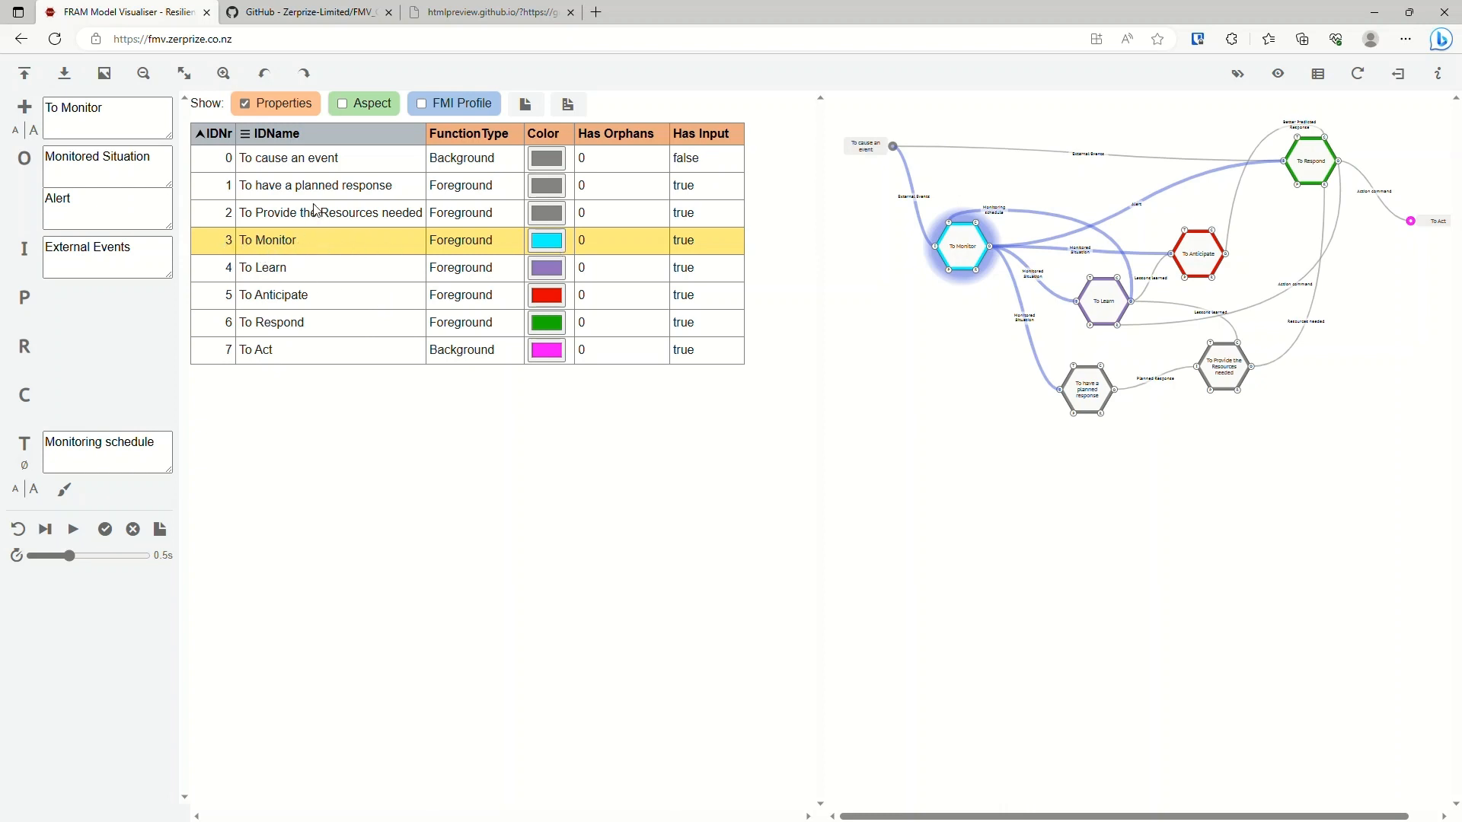
left_click(235, 302)
left_click(276, 326)
left_click(275, 301)
left_click(275, 276)
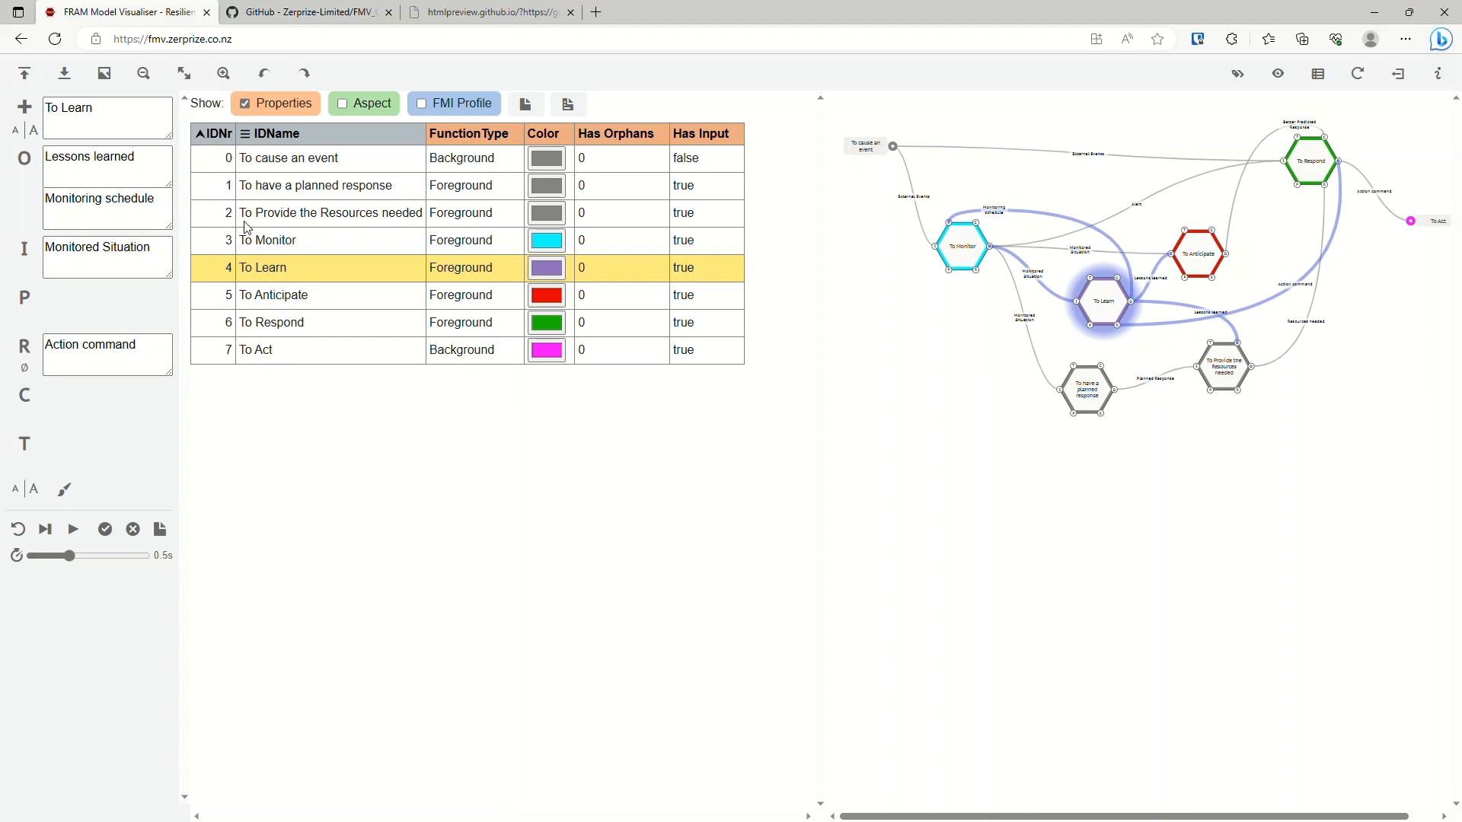
Sort the function table in turn by IDNr, IDName, FunctionType and Color.
left_click(220, 135)
left_click(220, 135)
left_click(220, 136)
left_click(220, 135)
left_click(220, 136)
left_click(220, 137)
left_click(293, 137)
left_click(296, 138)
left_click(298, 139)
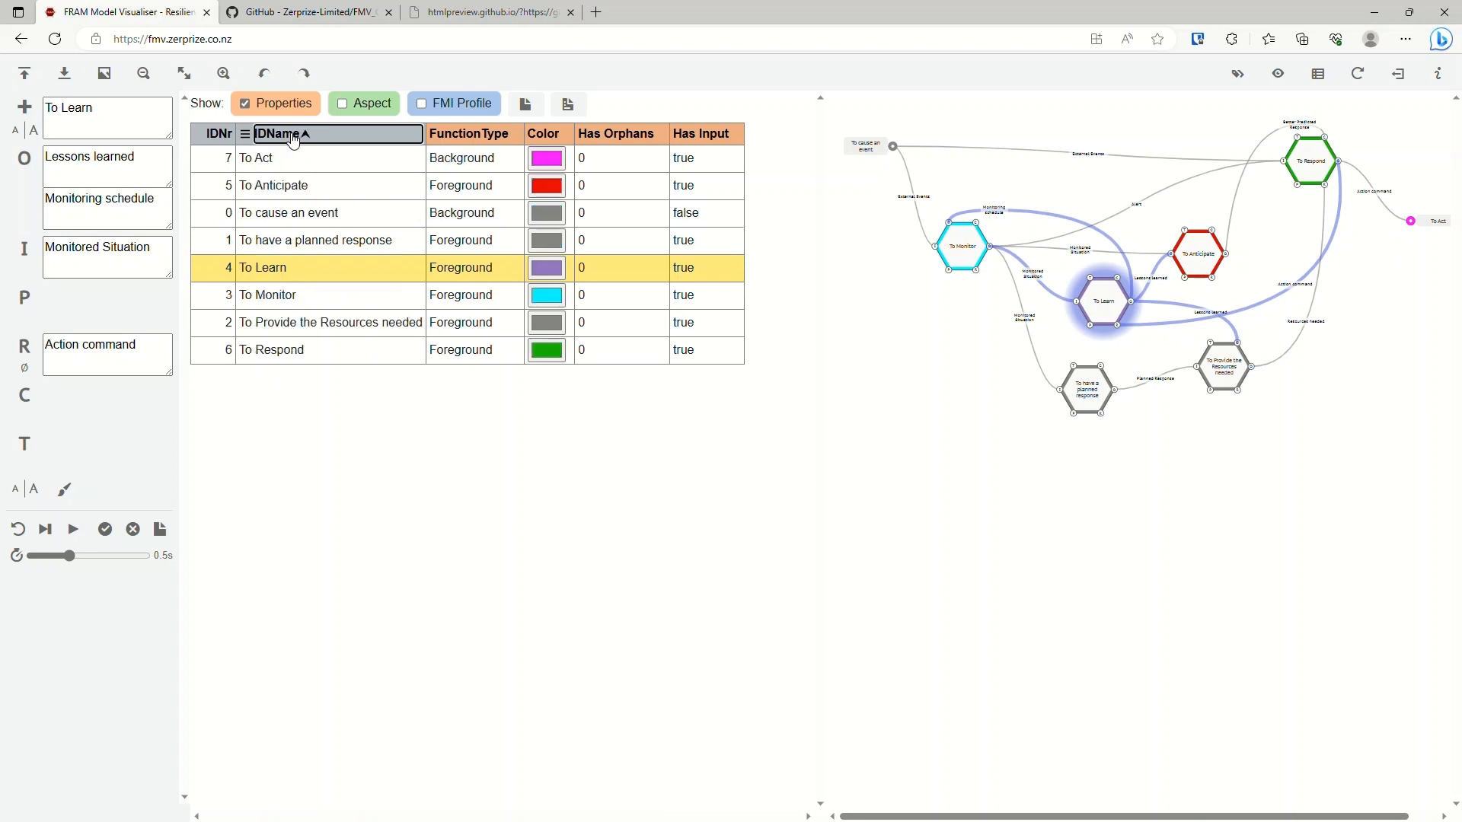
left_click(499, 140)
left_click(556, 139)
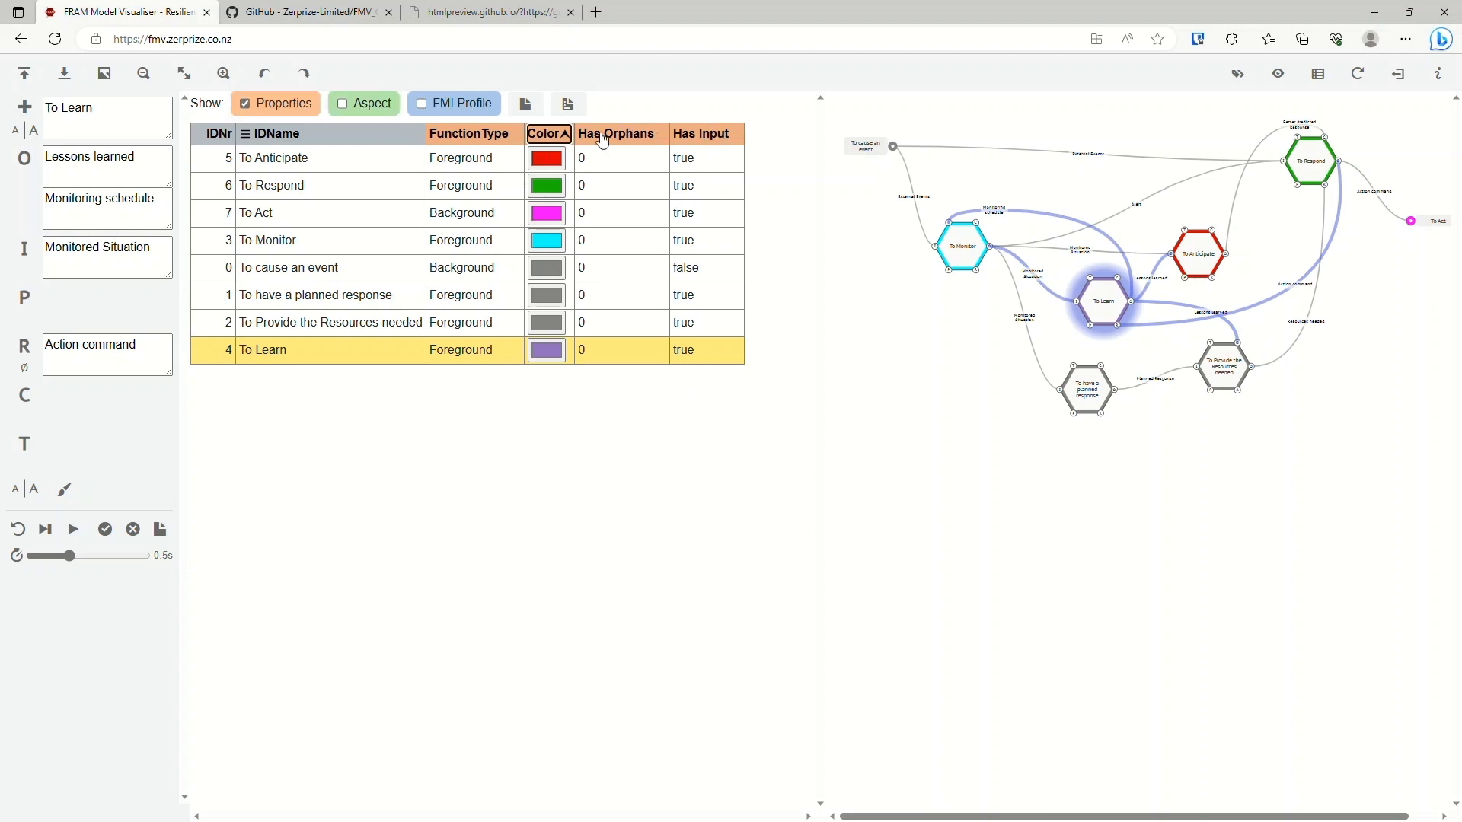
Replace the table's Properties columns with the Aspect columns and sort the functions by IDNr.
left_click(281, 112)
left_click(282, 112)
left_click(281, 112)
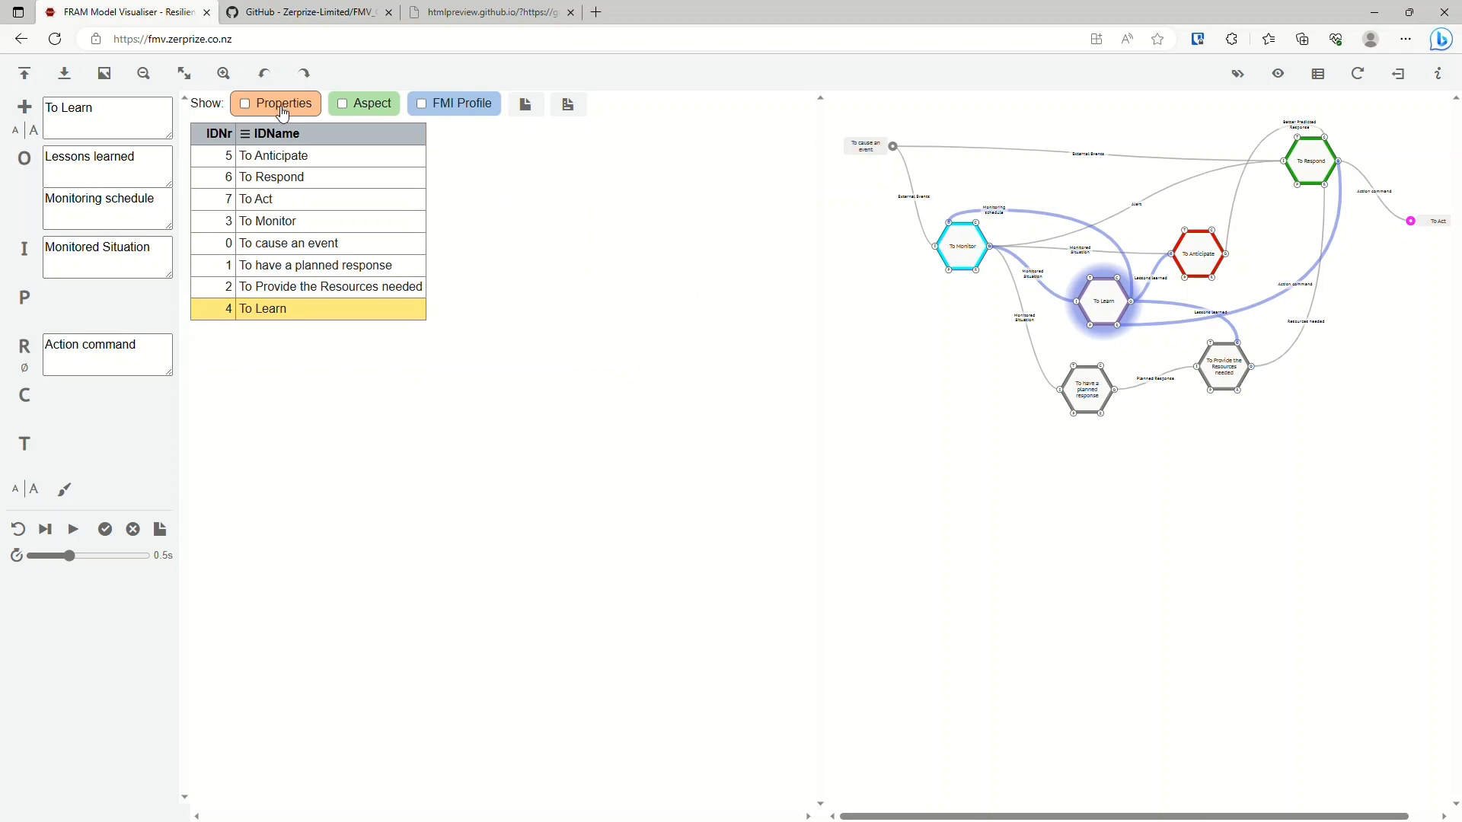
left_click(366, 111)
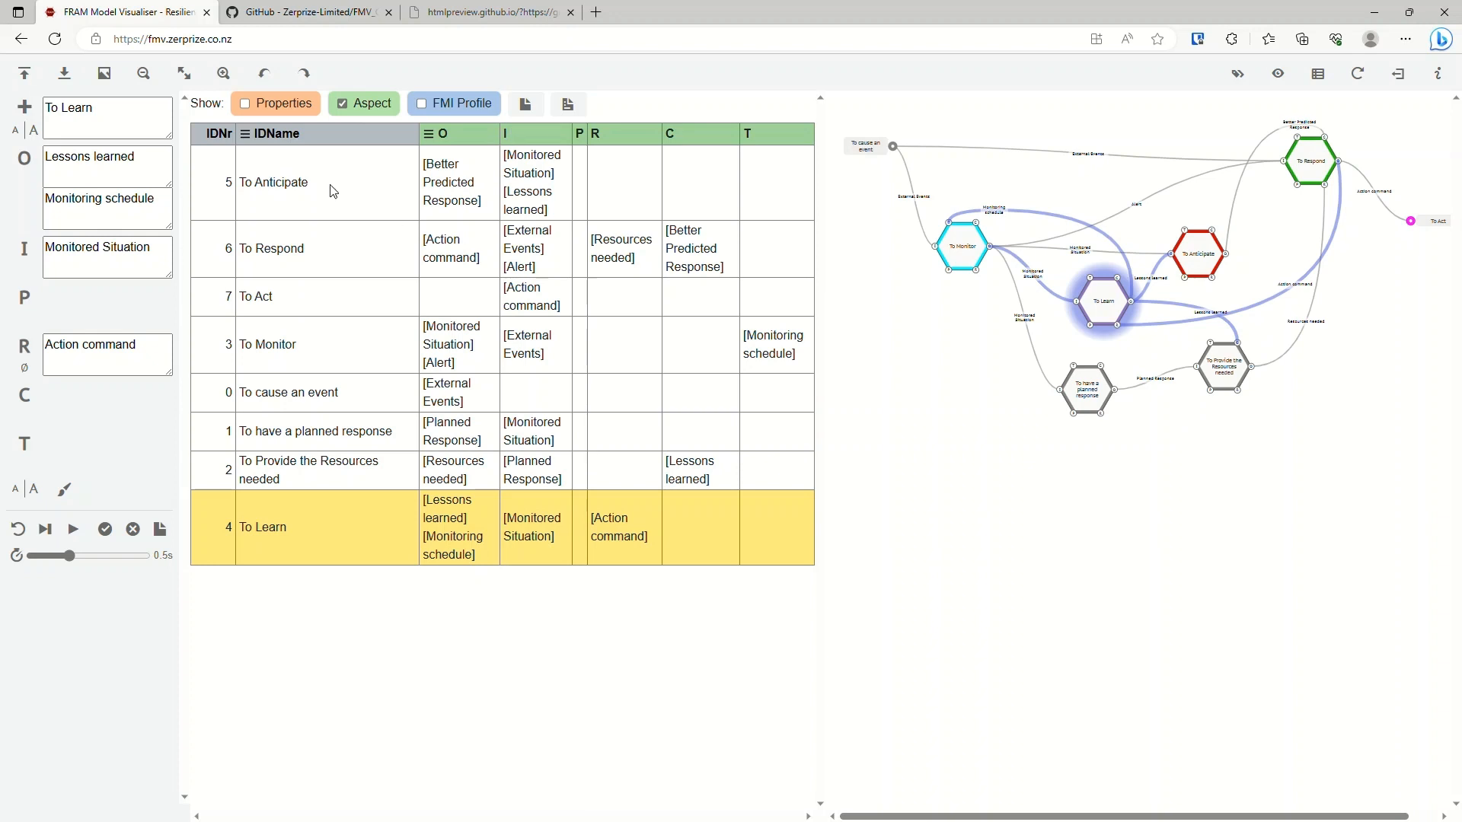
left_click(221, 135)
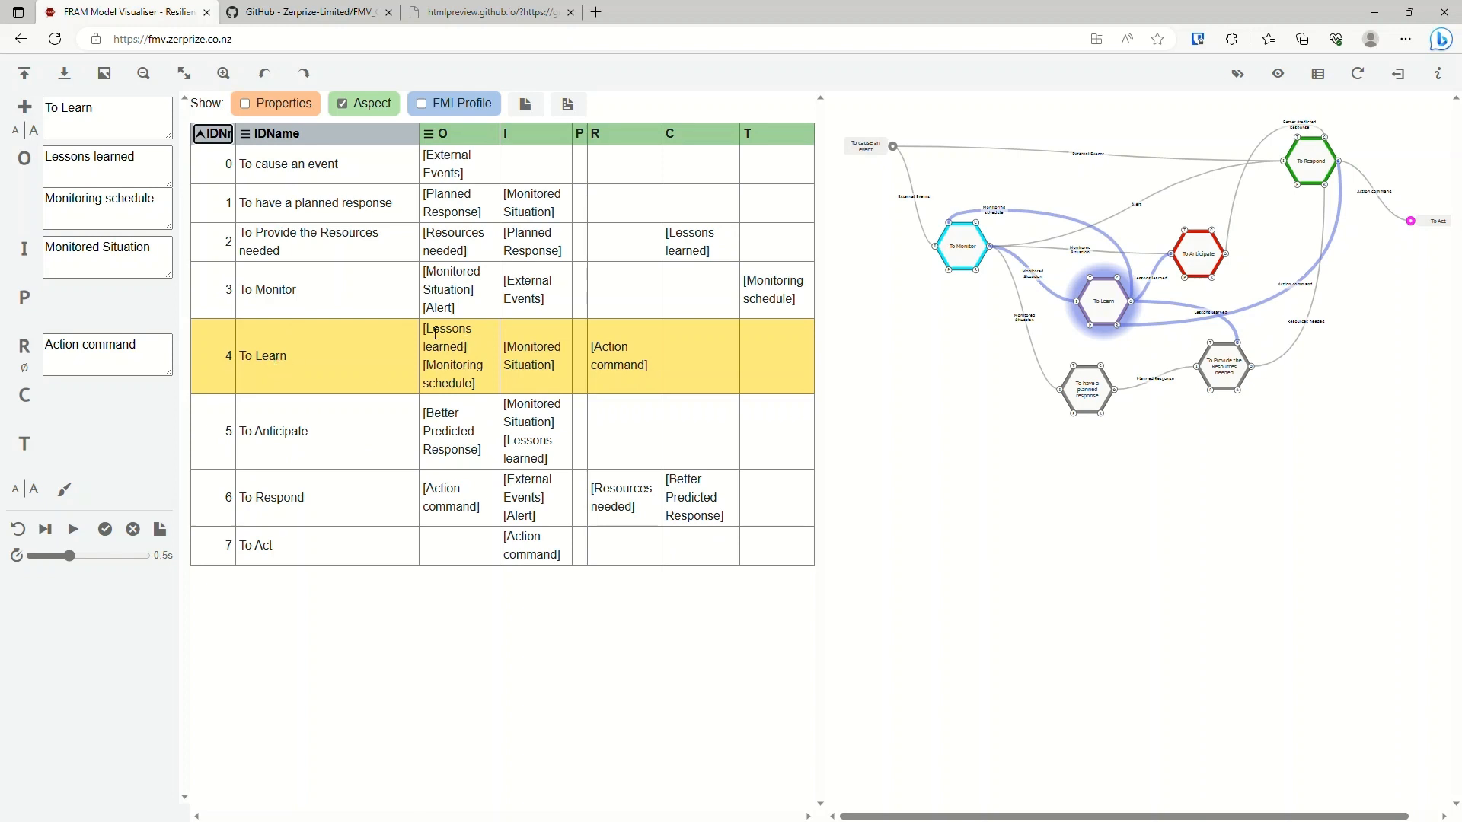
Inspect To Learn's outputs and the To Provide the Resources needed row, and hide the Aspect columns.
left_click_drag(424, 330, 432, 370)
left_click(318, 237)
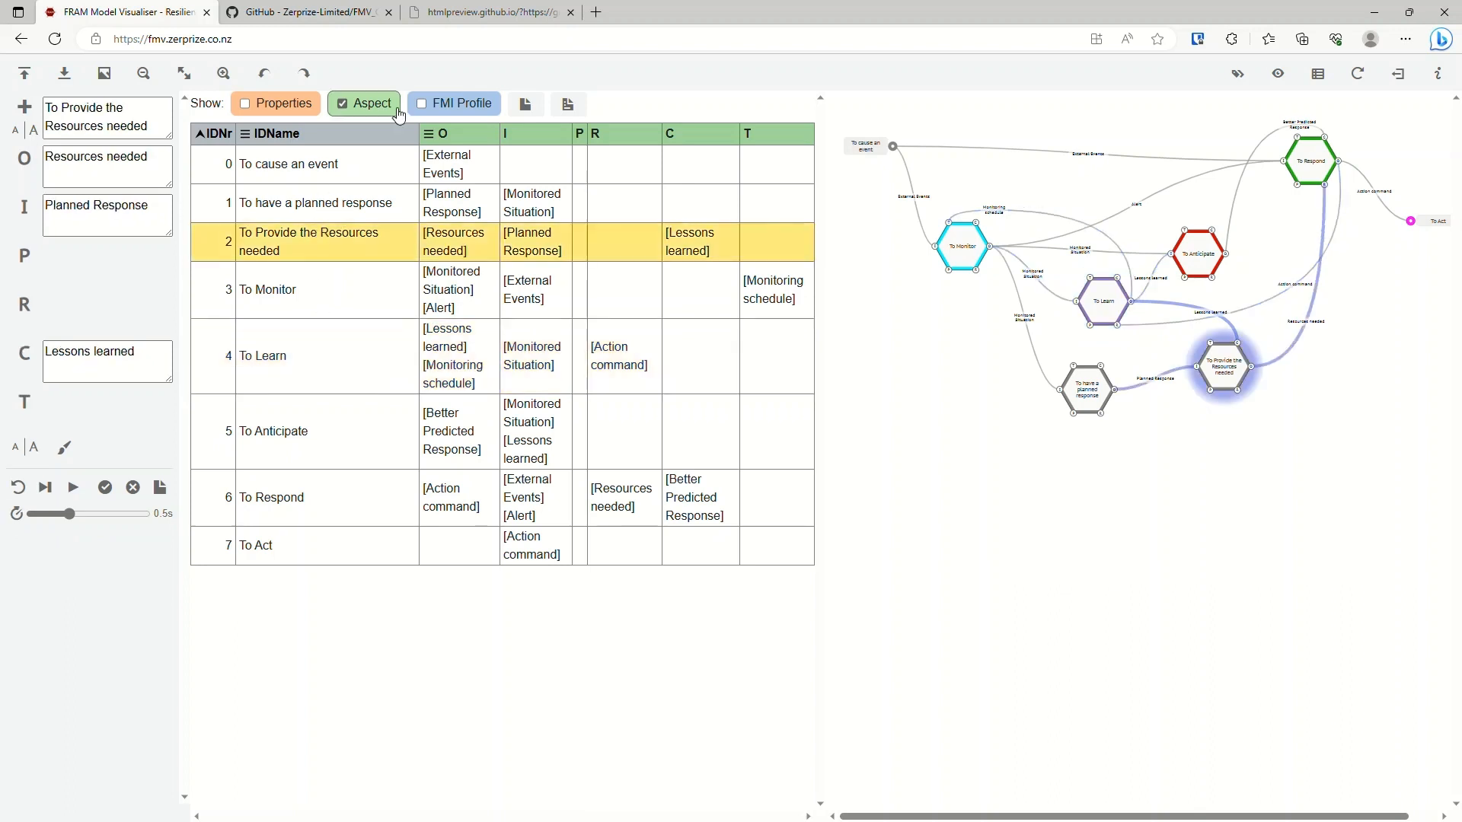
left_click(394, 110)
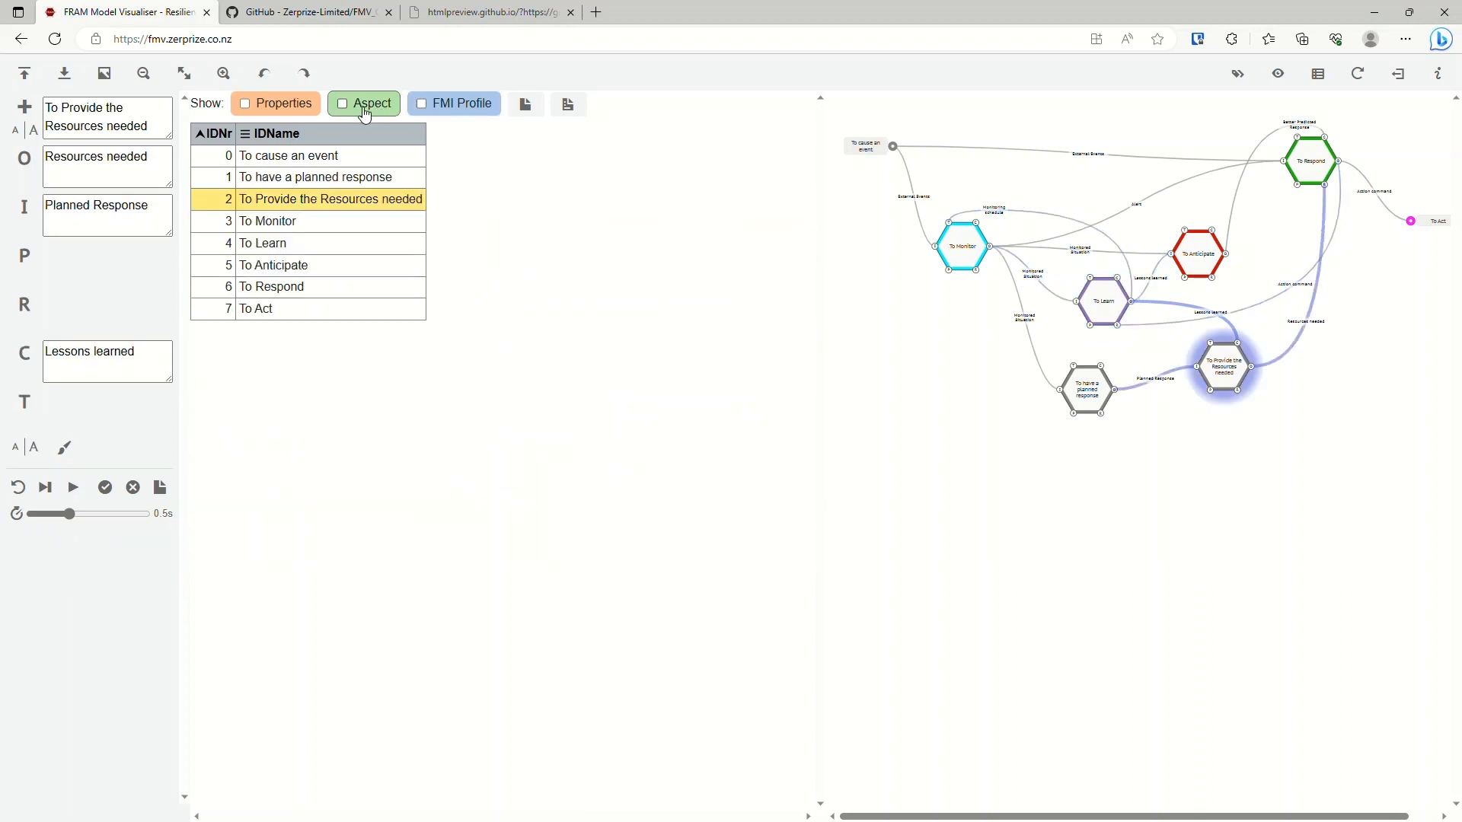
Show the FMI Profile columns in the function table and inspect the To Learn and To Monitor rows.
left_click(422, 105)
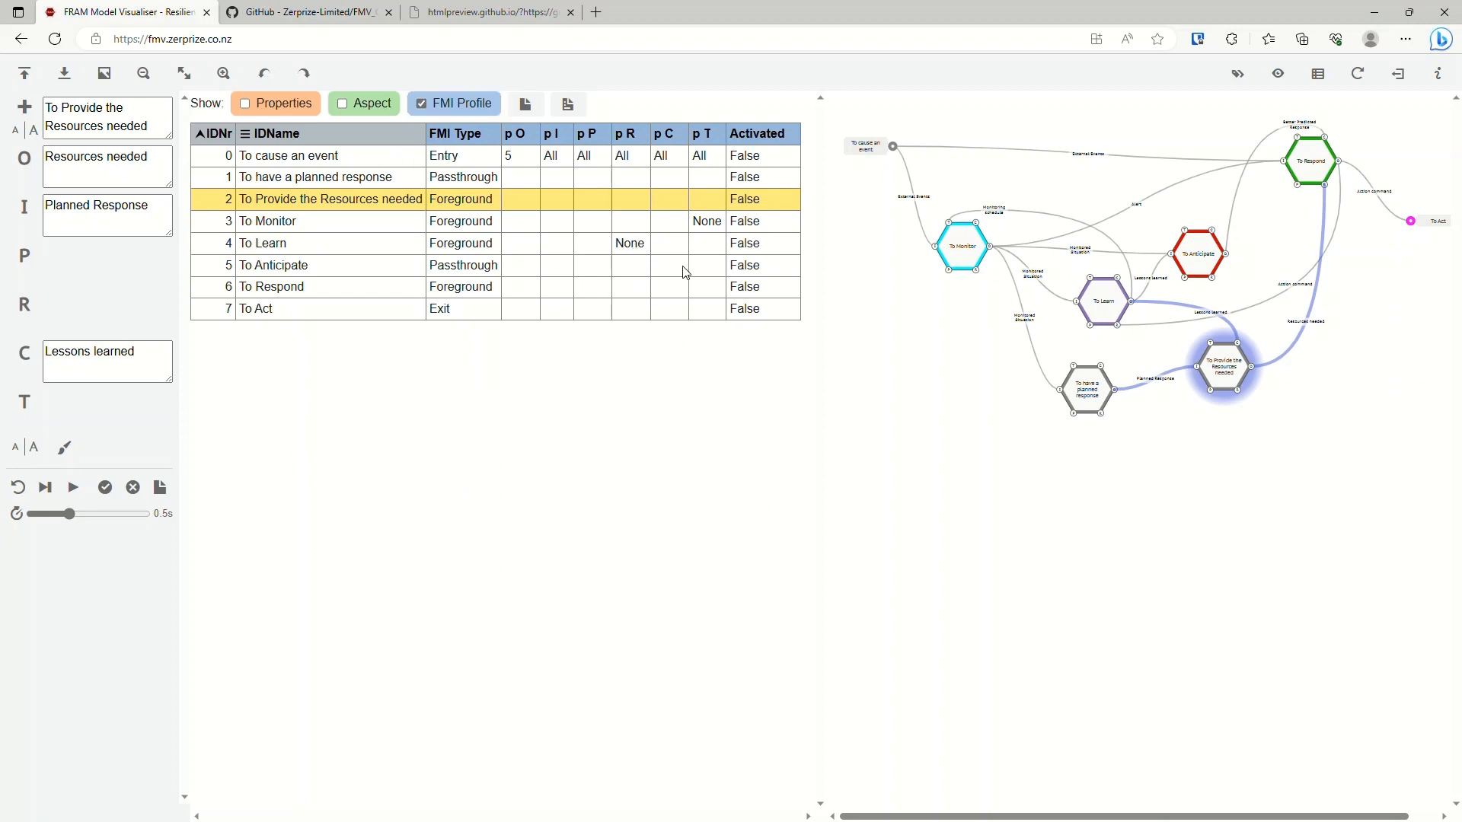
left_click(265, 245)
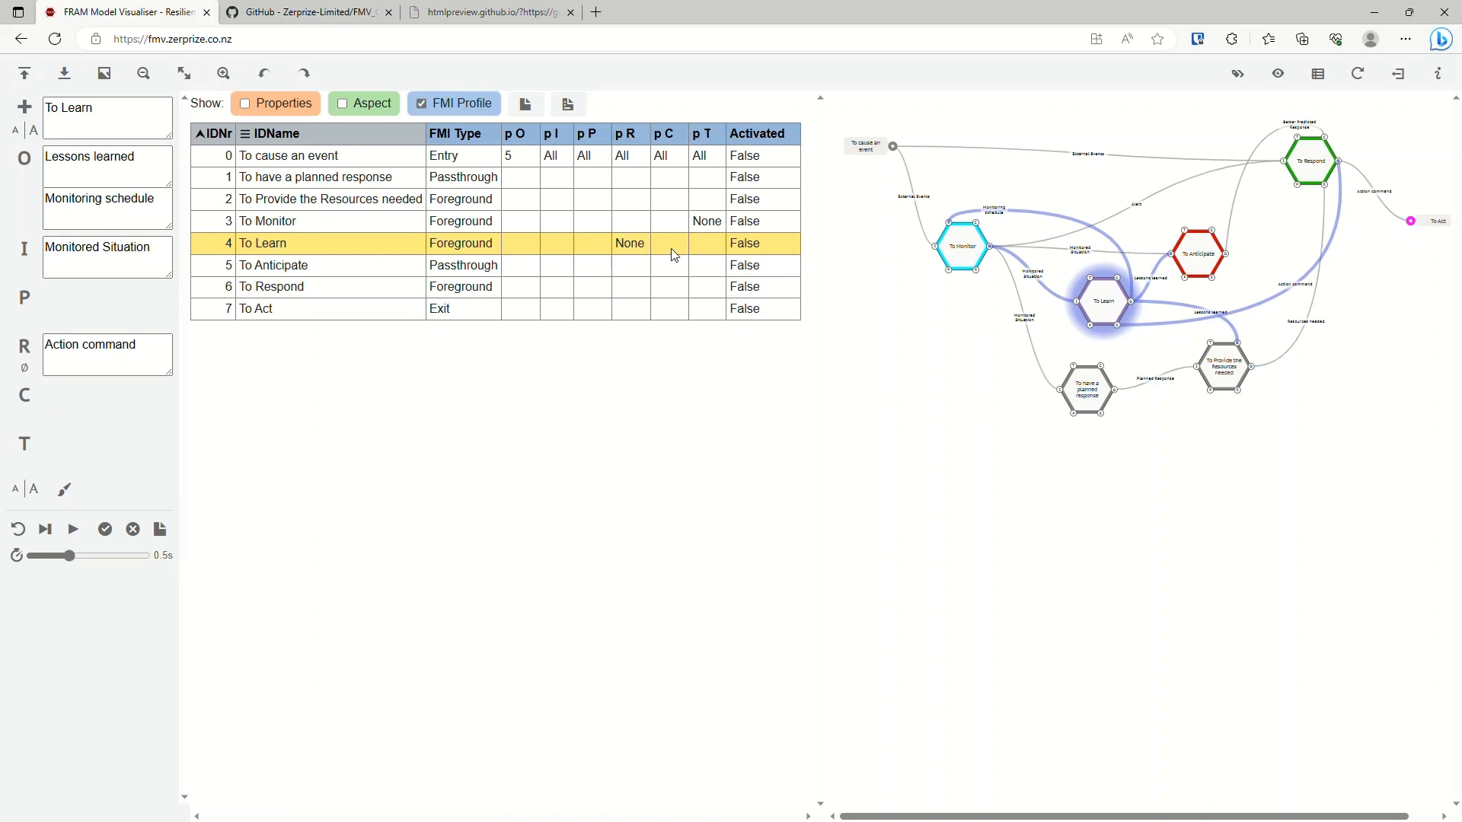
left_click(268, 220)
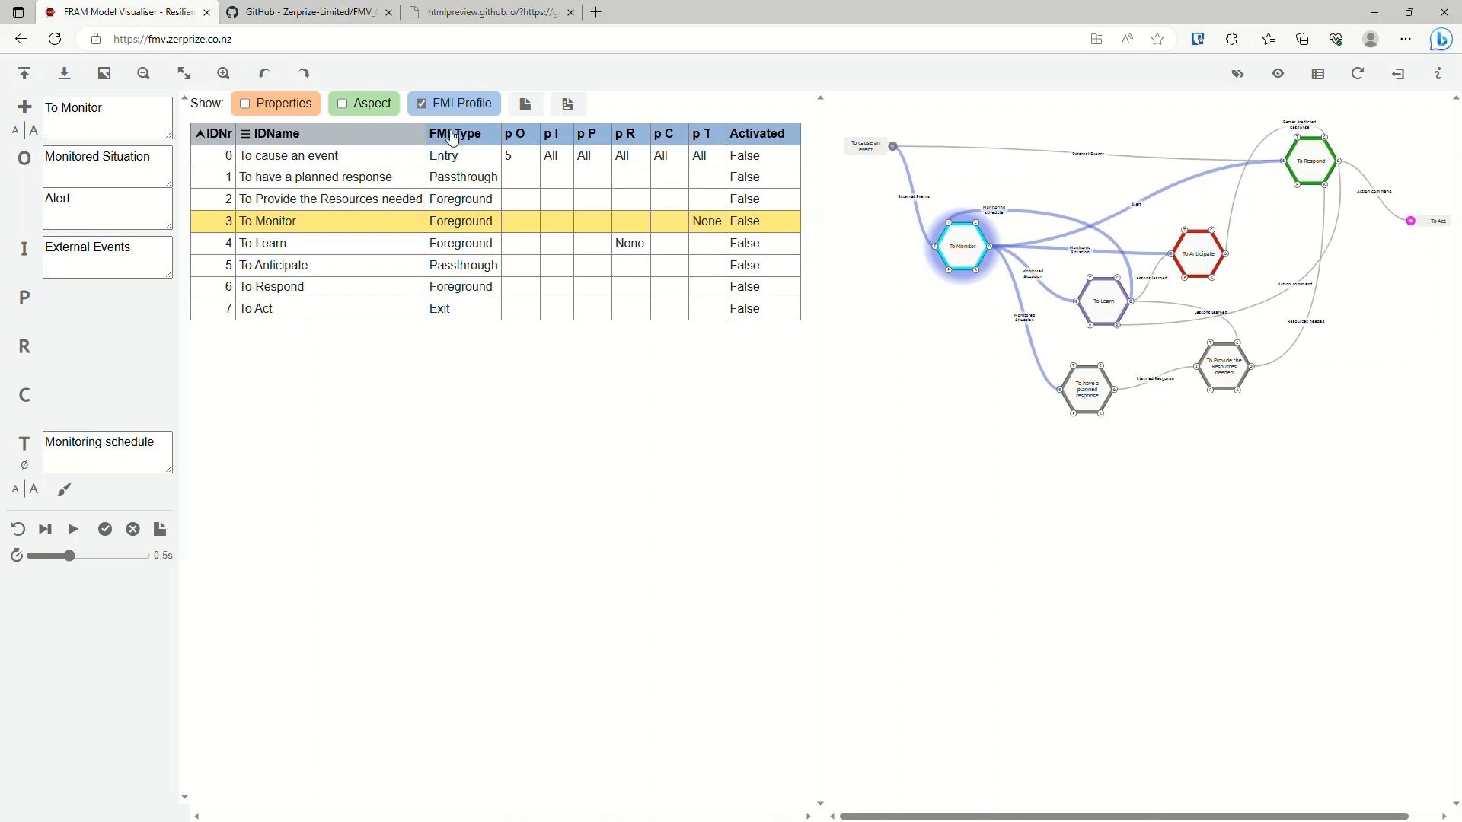
Compare combinations of the Properties, Aspect and FMI Profile column groups, finishing with all three shown in the table.
left_click(383, 113)
left_click(301, 107)
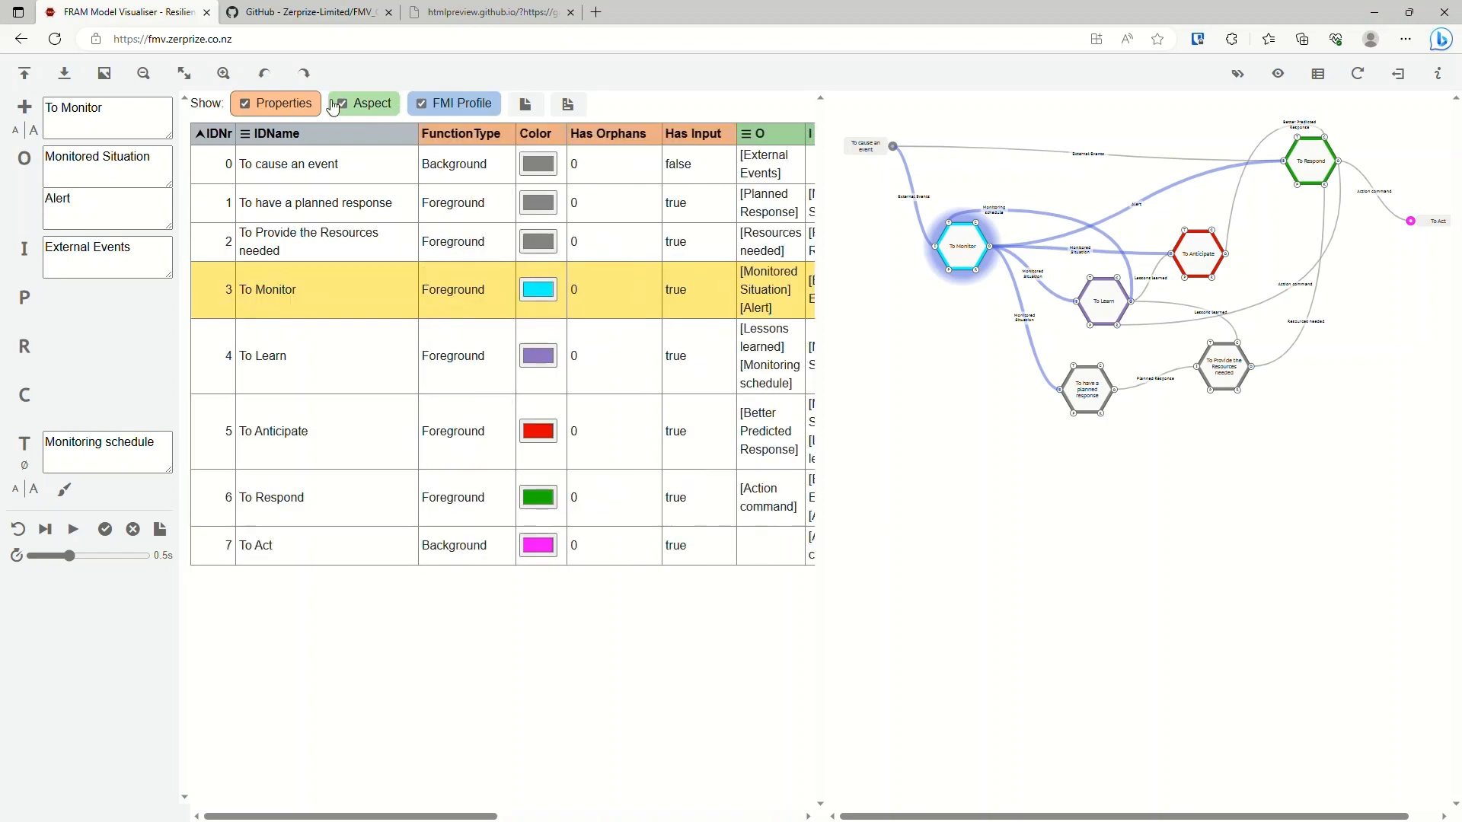
left_click(383, 111)
left_click(456, 111)
left_click(369, 104)
left_click(278, 104)
left_click(368, 103)
left_click(458, 112)
left_click(375, 112)
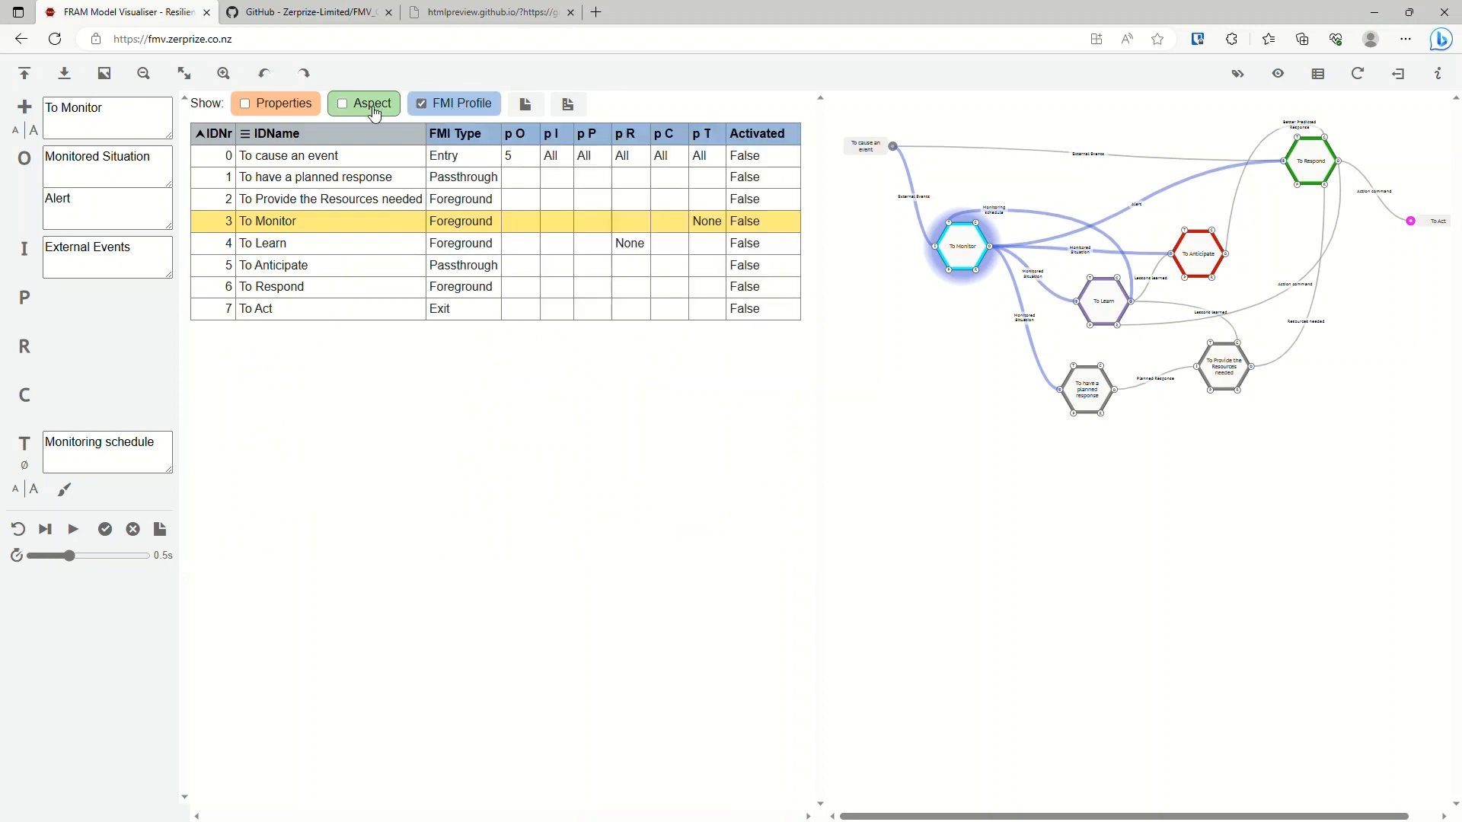
left_click(301, 106)
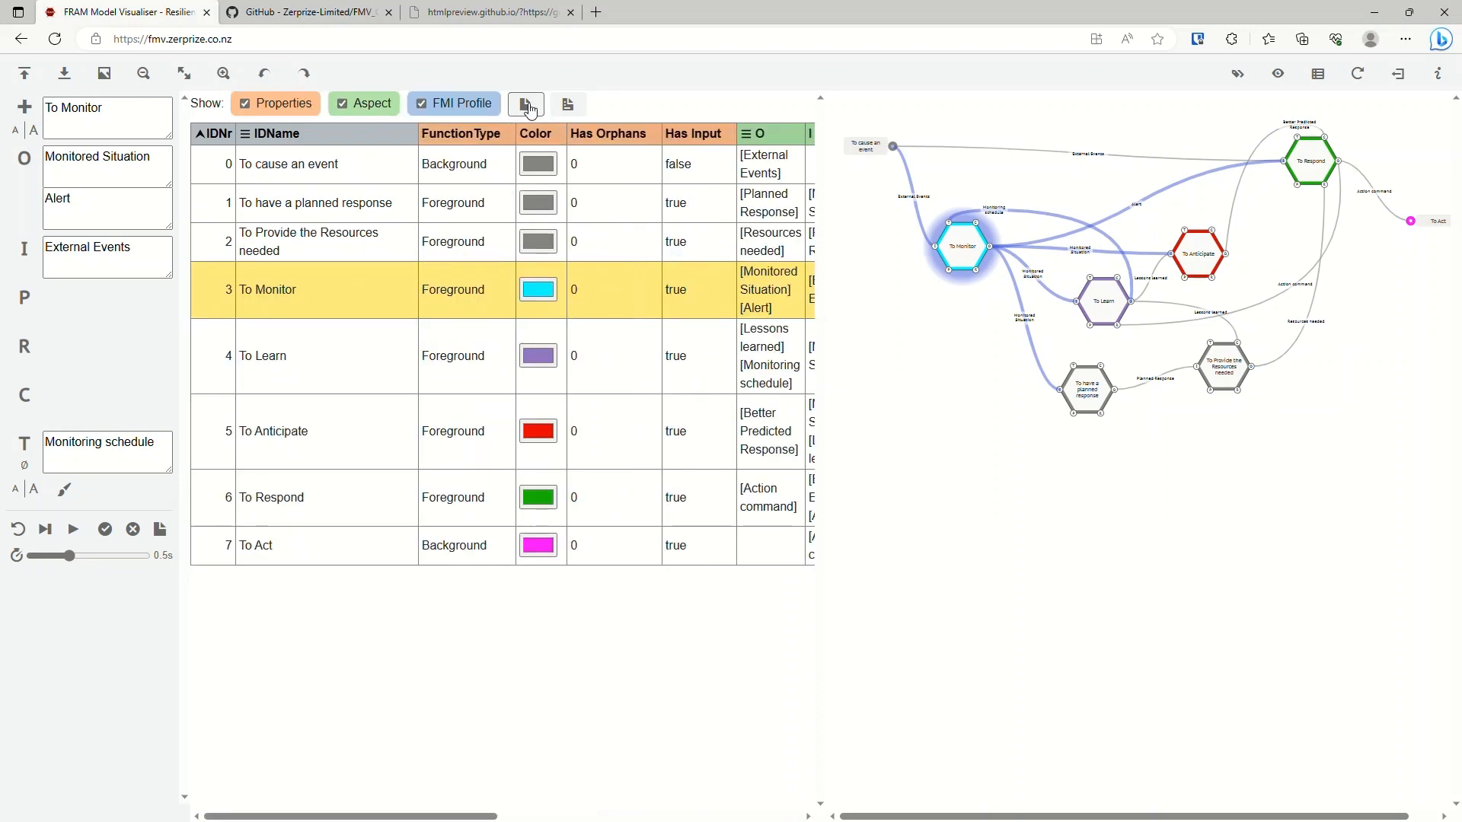
Reduce the function table to its Properties columns, with the Aspect and FMI Profile columns hidden.
left_click(531, 110)
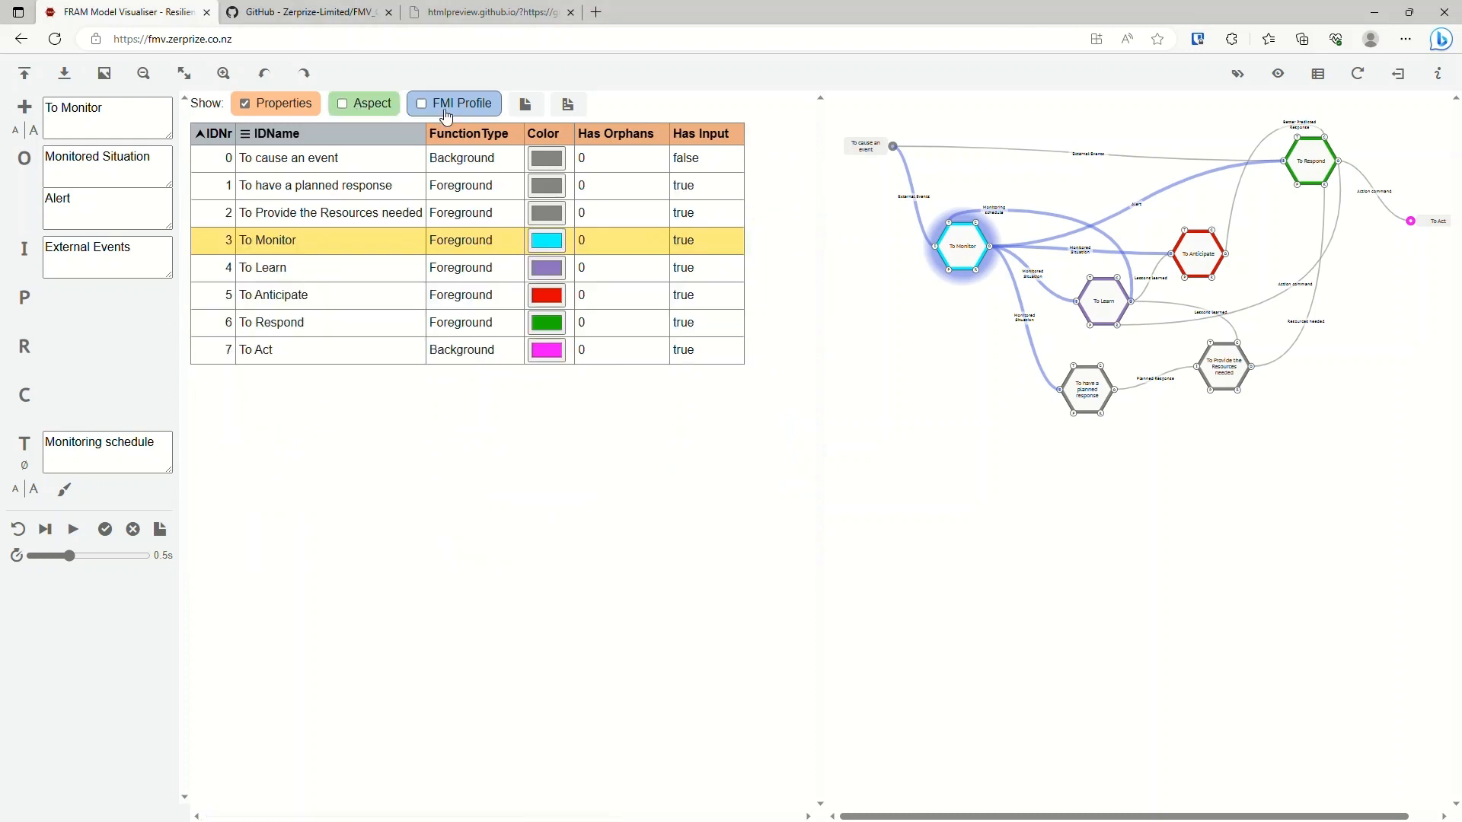
left_click(295, 111)
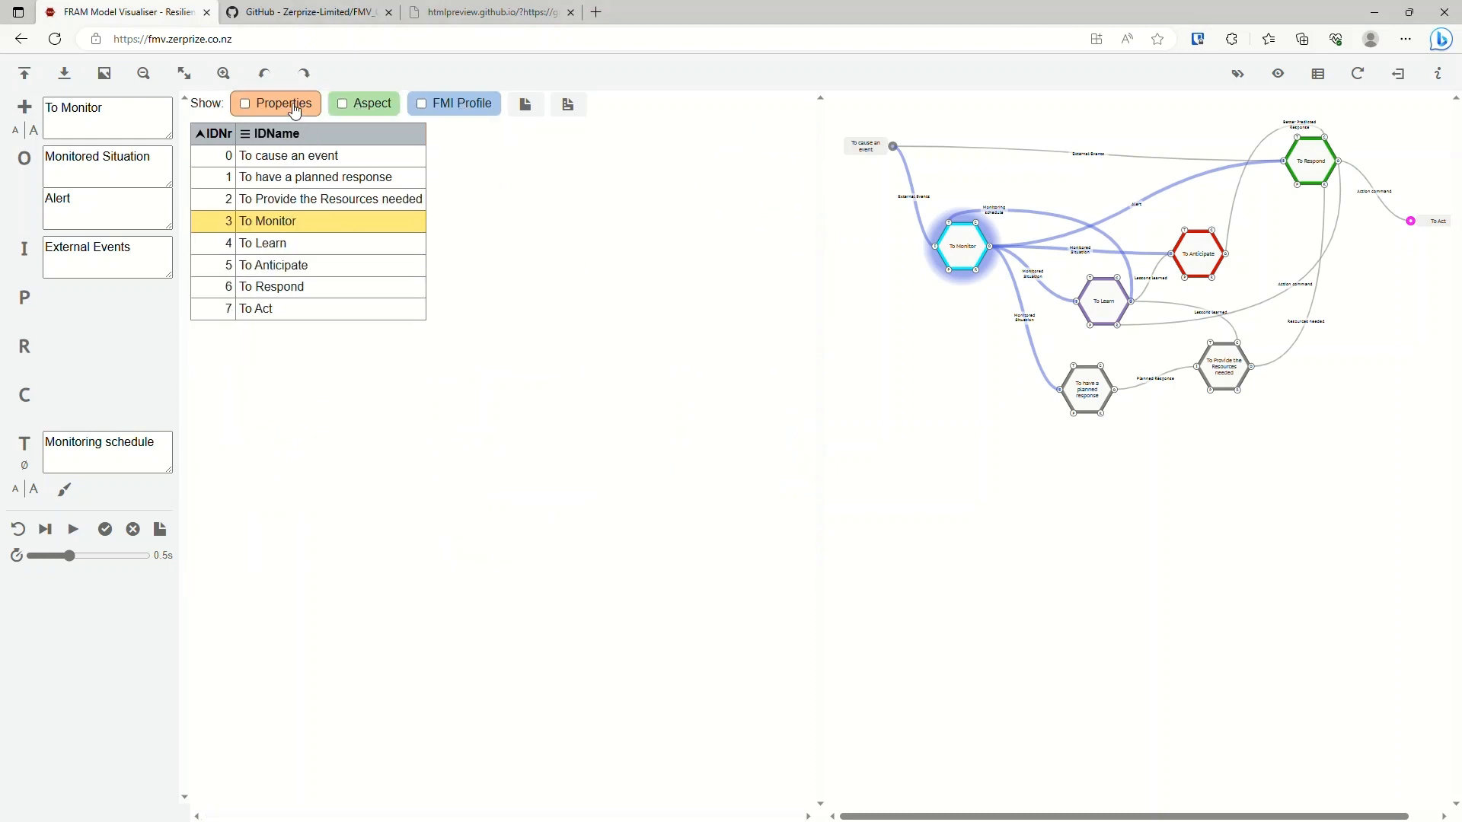
left_click(290, 112)
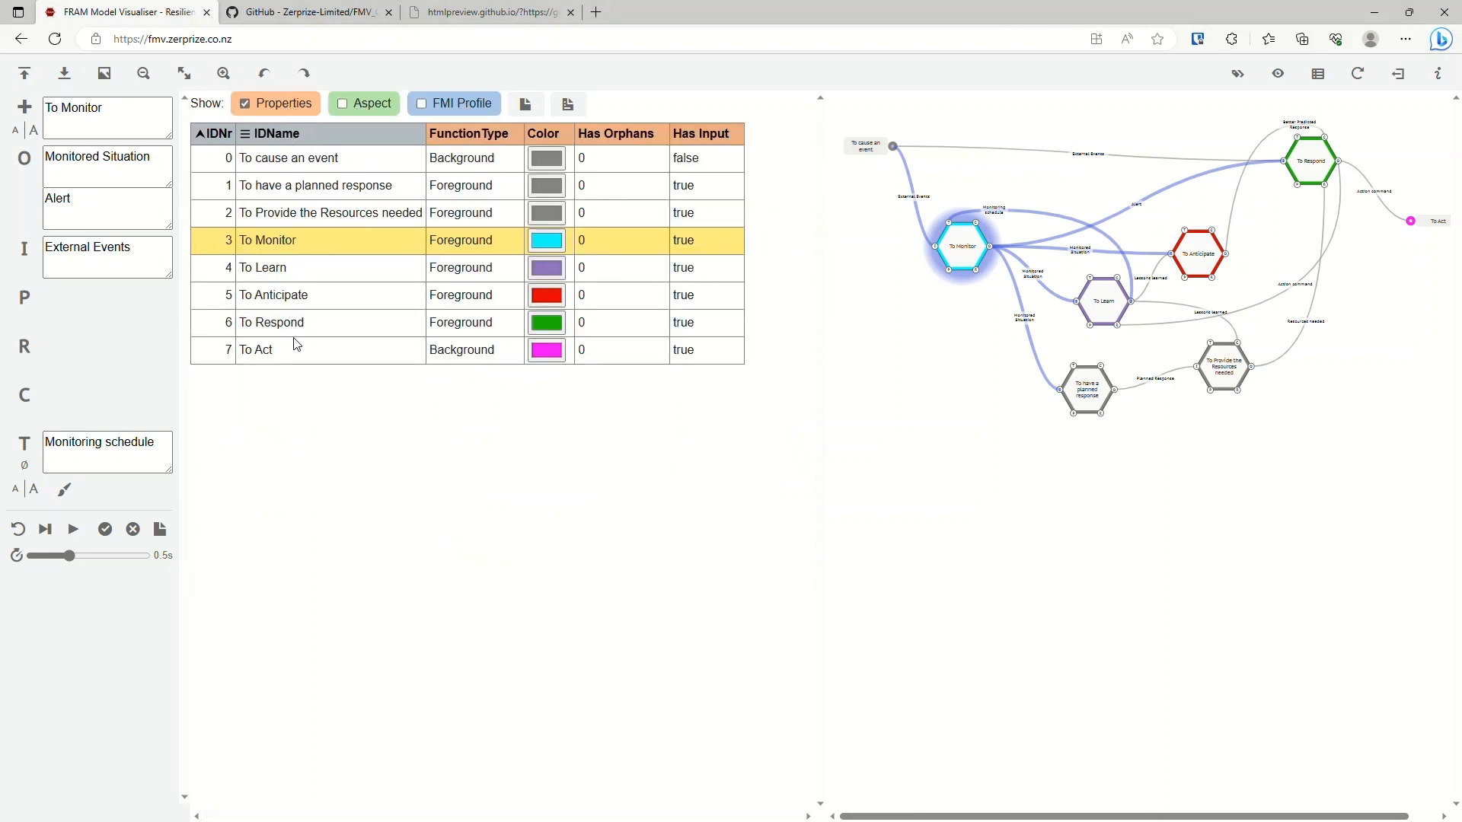
Reset the model interpretation, advance it by a single cycle, play it continuously and reset it again.
left_click(18, 530)
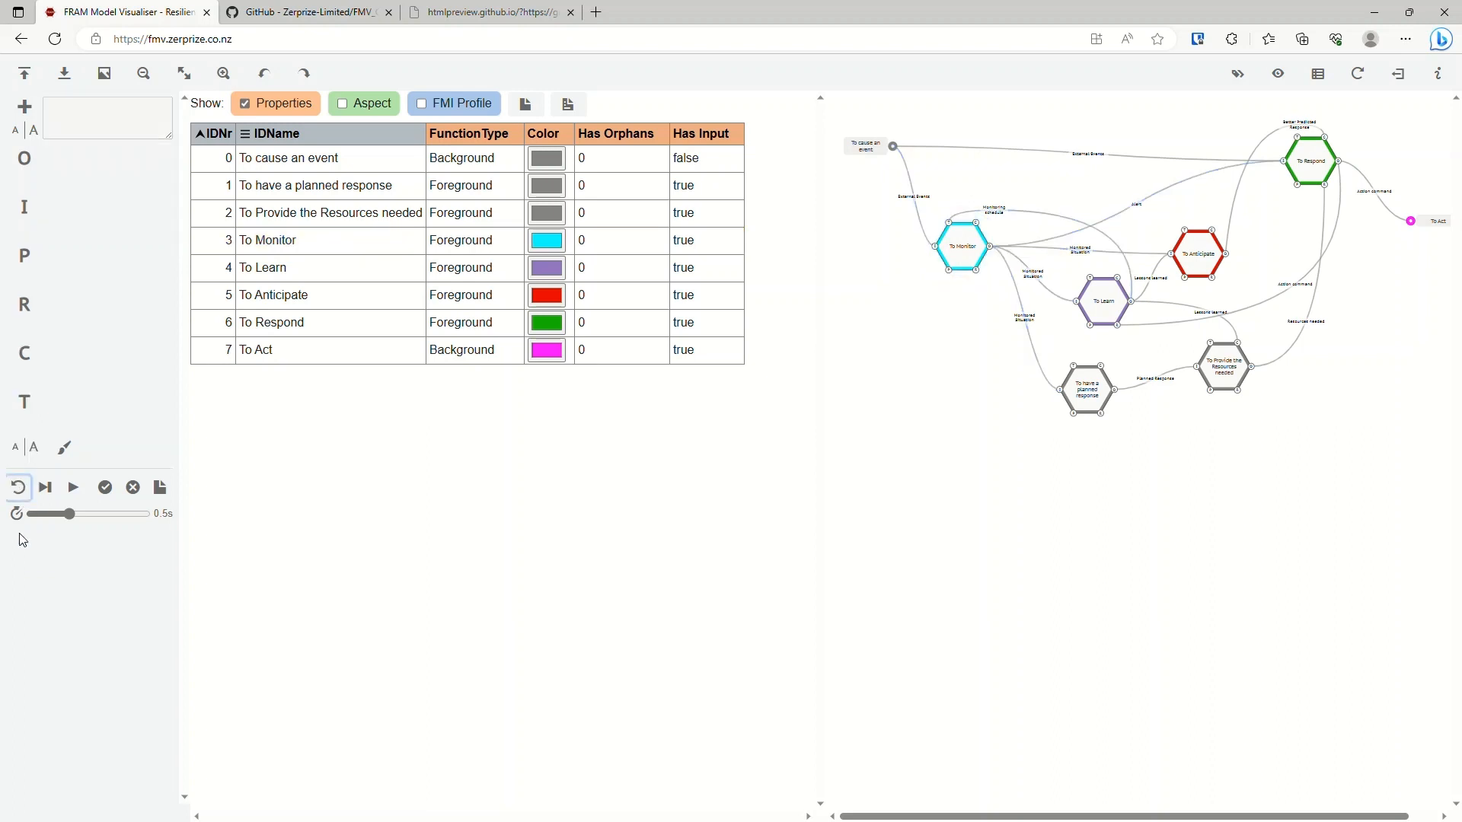
left_click(46, 488)
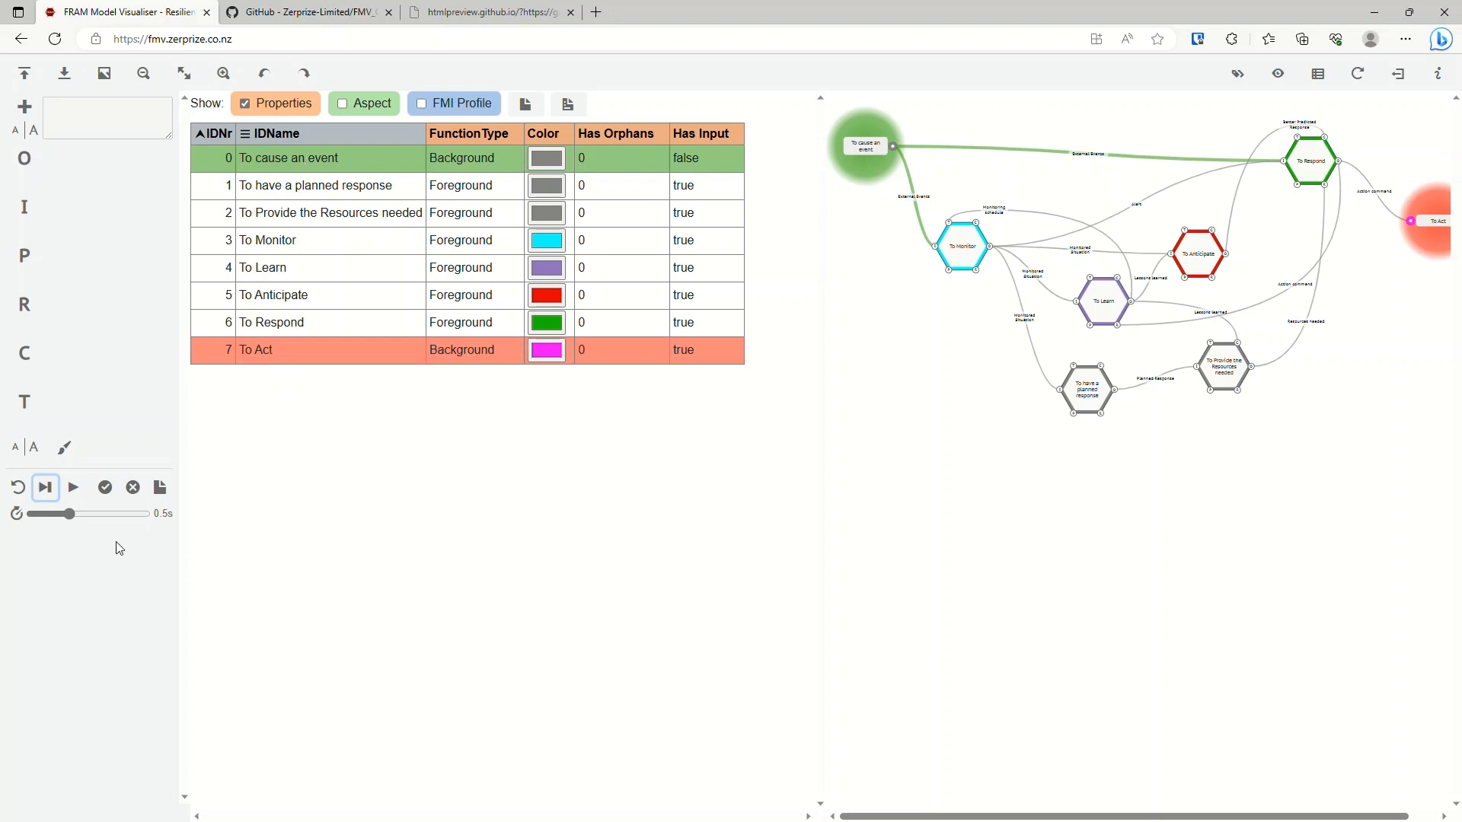
left_click(75, 488)
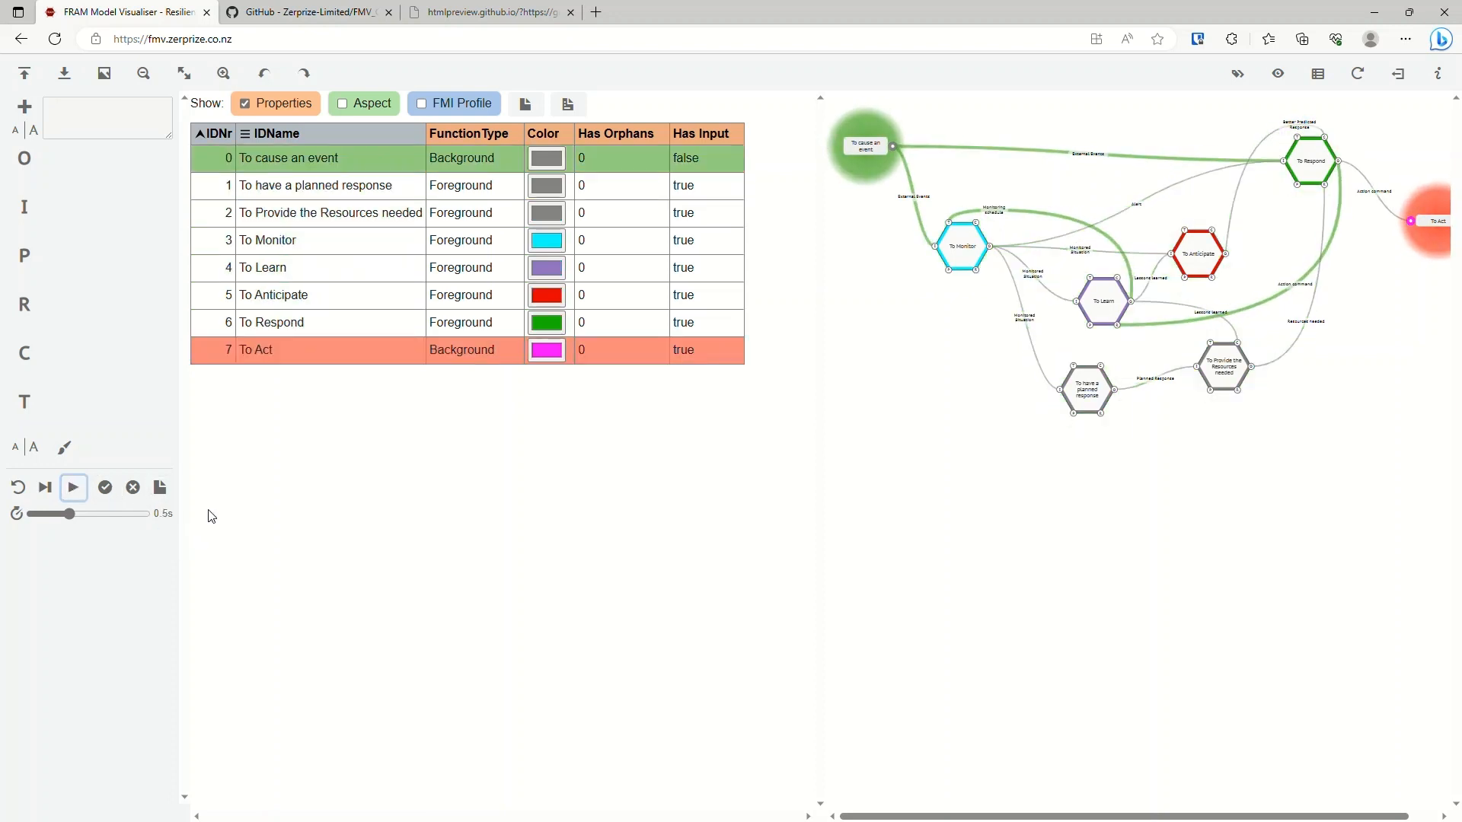
left_click(18, 487)
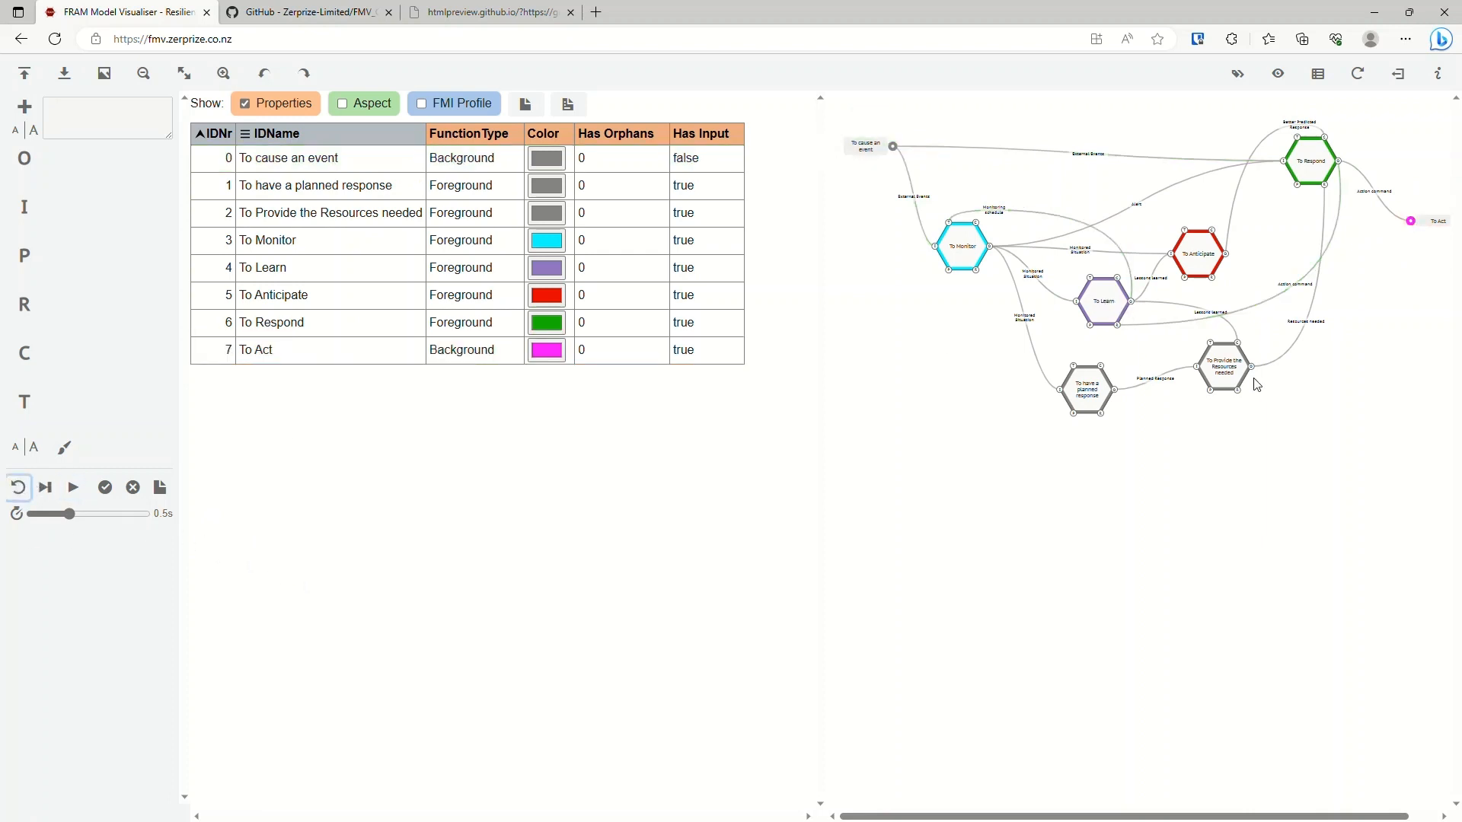
Change the interpretation profile of the Resource aspect on the To Learn function.
left_click(1230, 372)
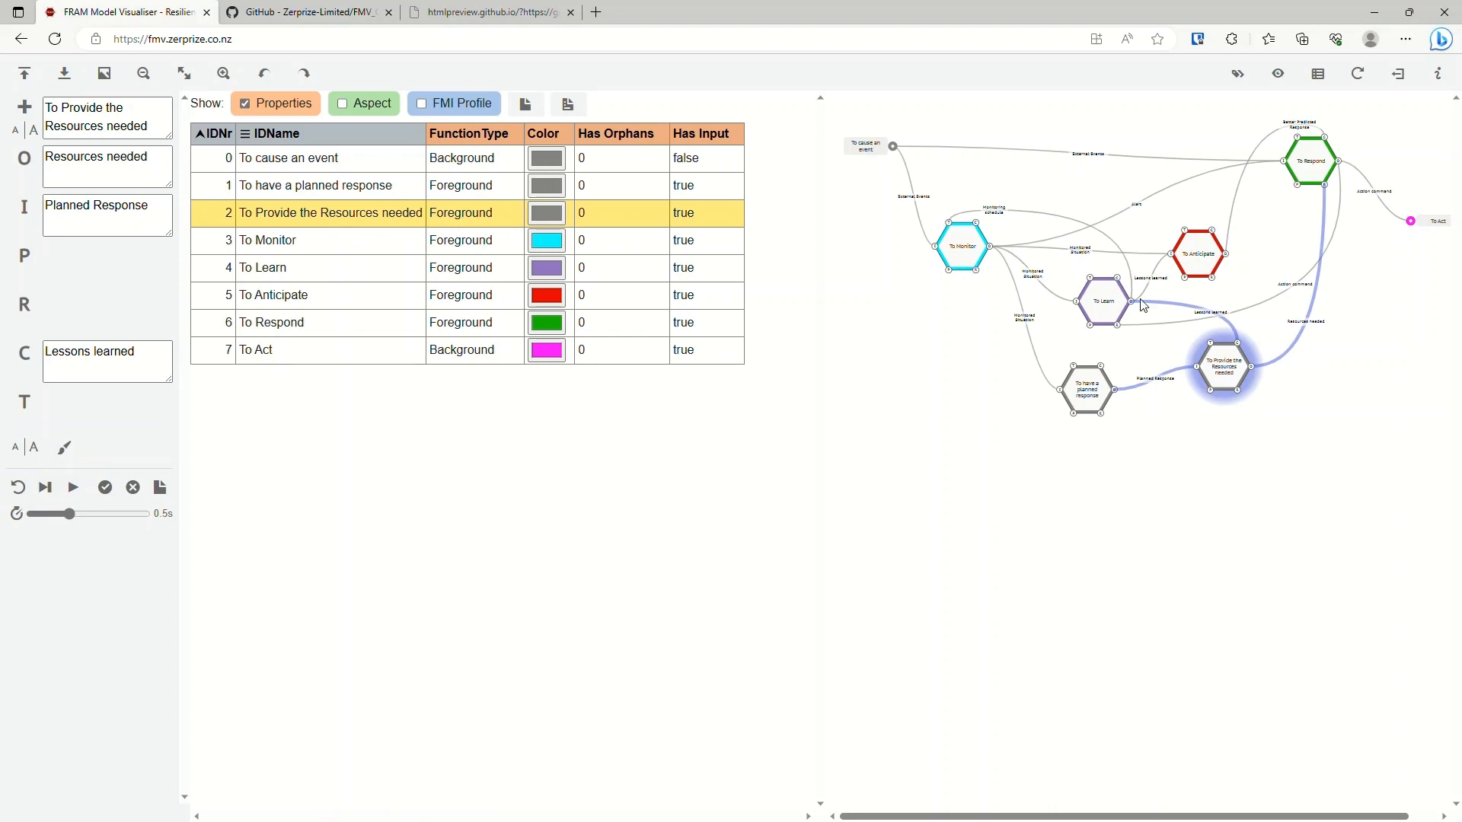
left_click(1107, 299)
left_click(29, 371)
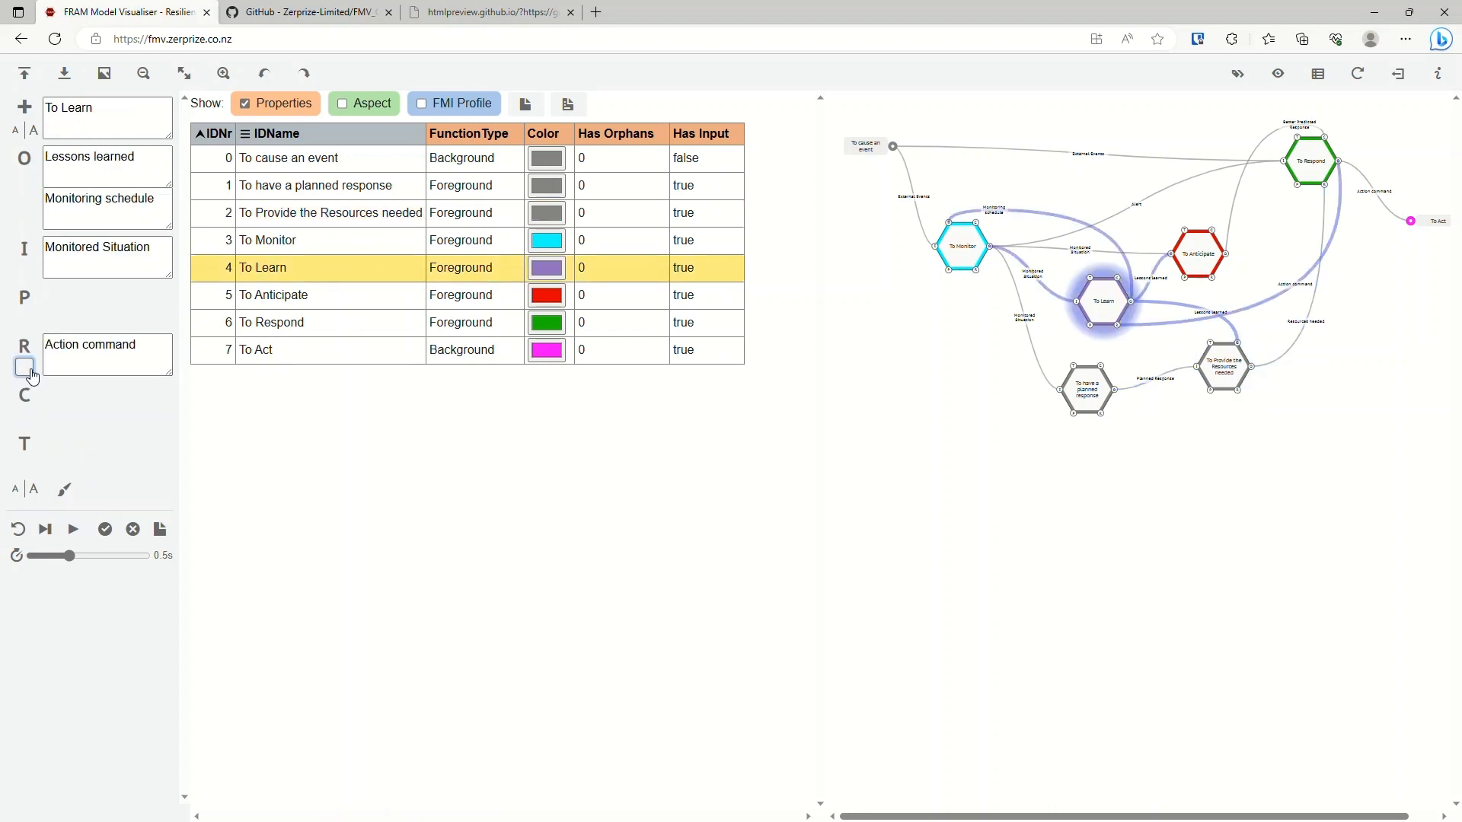
left_click(28, 373)
Reset the interpretation and run the model with a 0.25 s cycle delay, stopping it partway through.
left_click(18, 529)
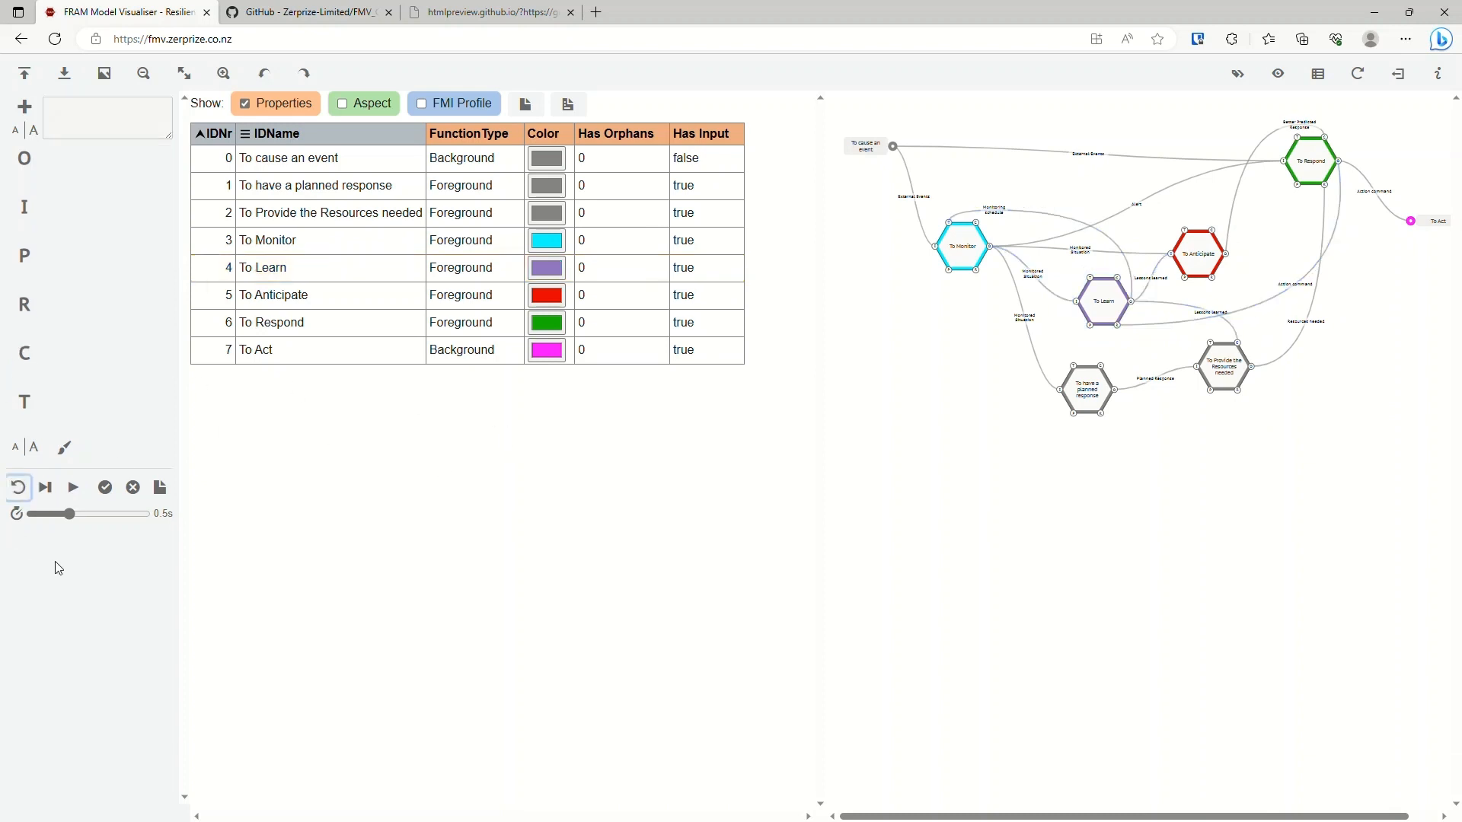
left_click(74, 488)
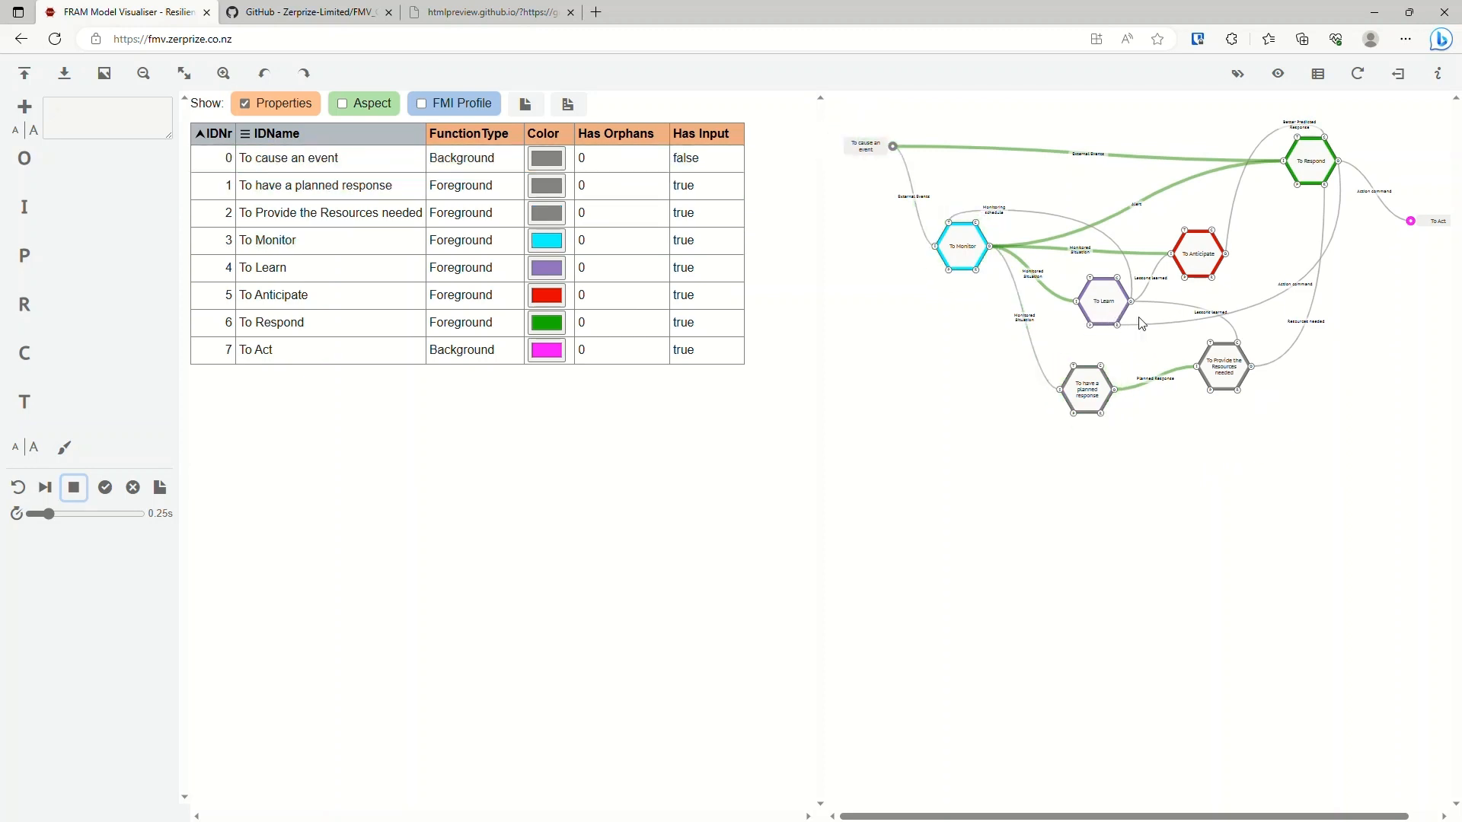
left_click(77, 493)
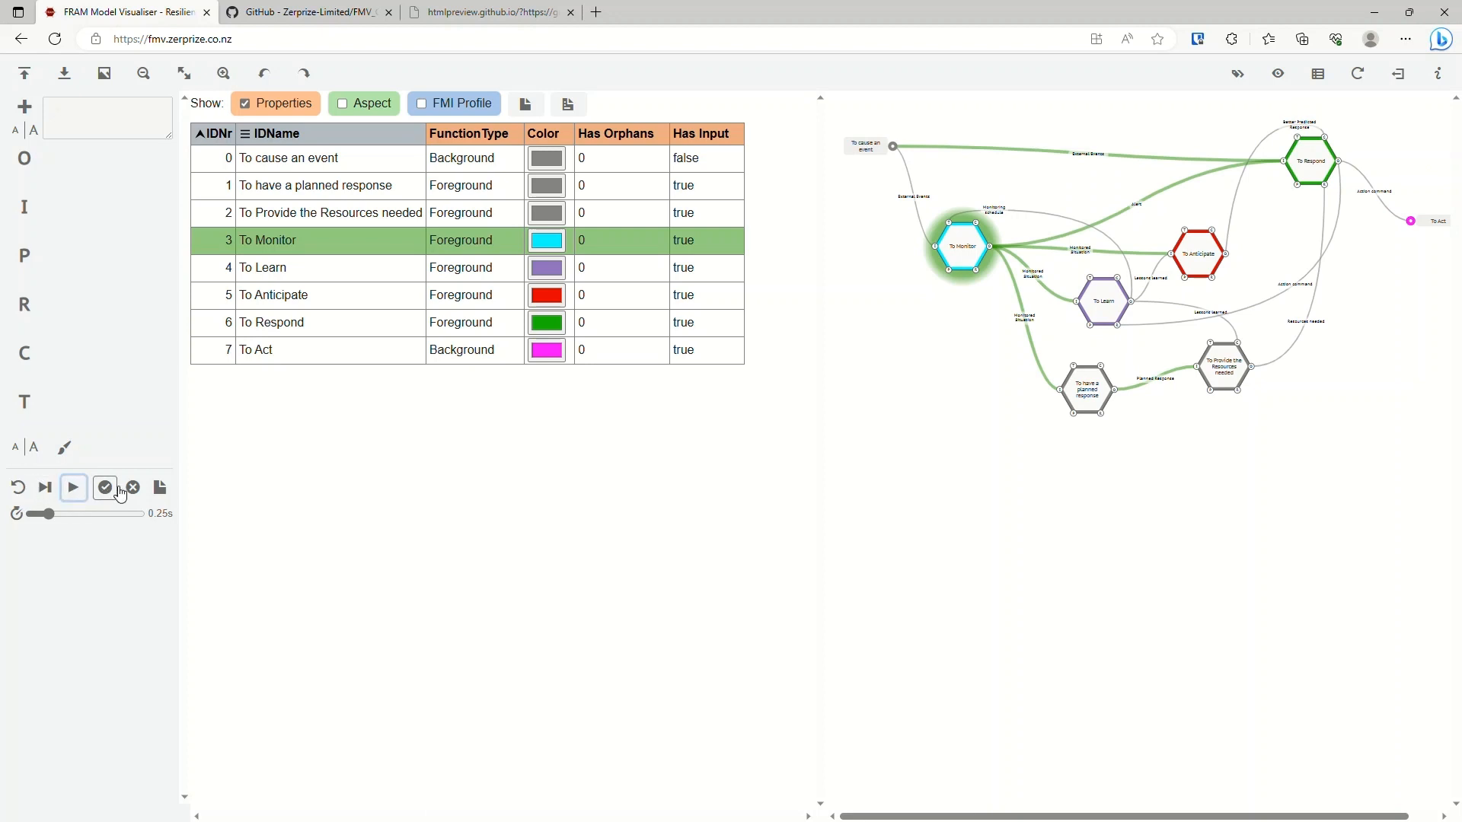
Alternate between highlighting the active and the inactive functions in the stopped model, and reset the interpretation.
left_click(107, 490)
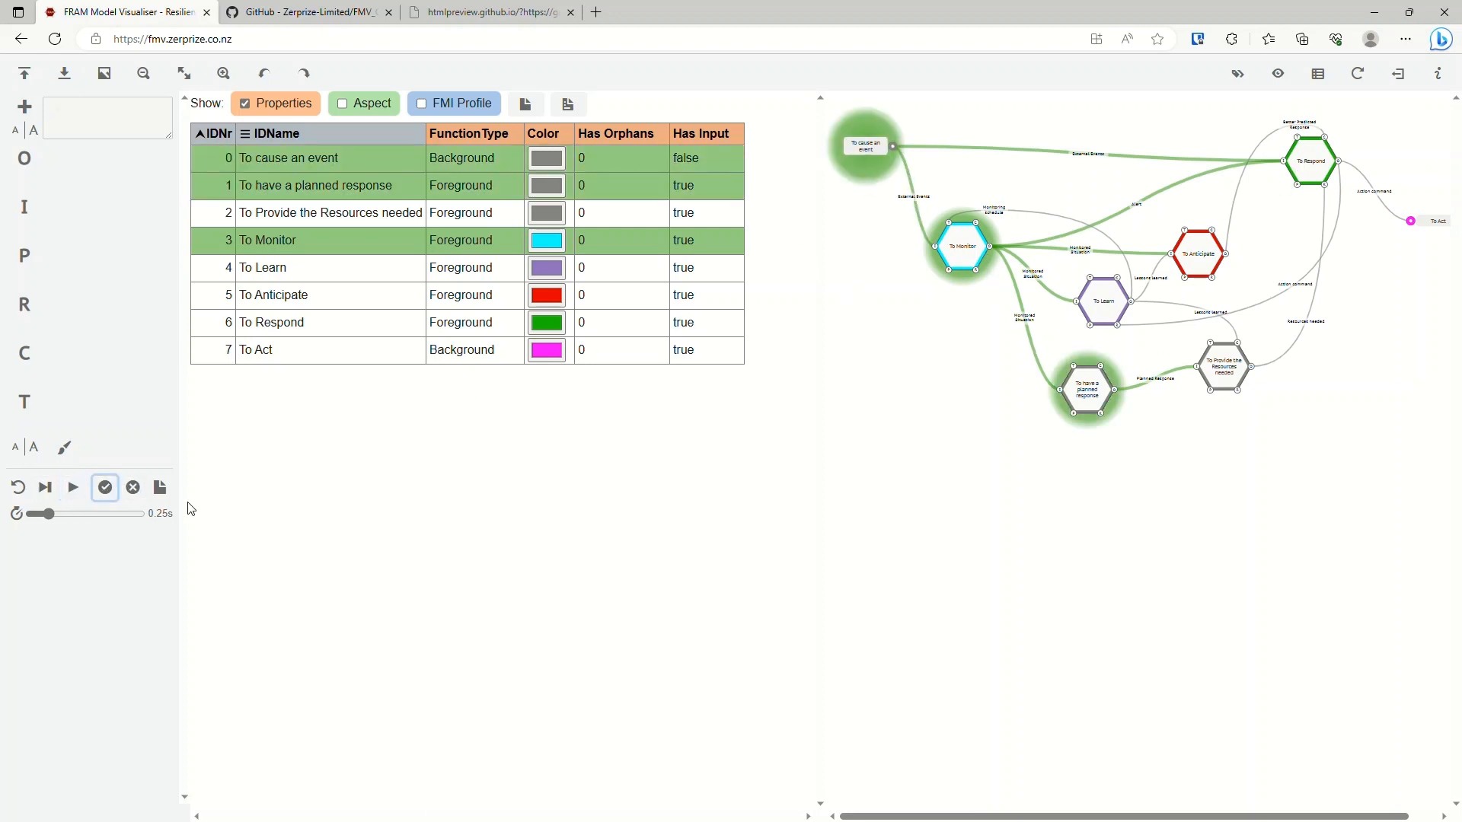
left_click(137, 491)
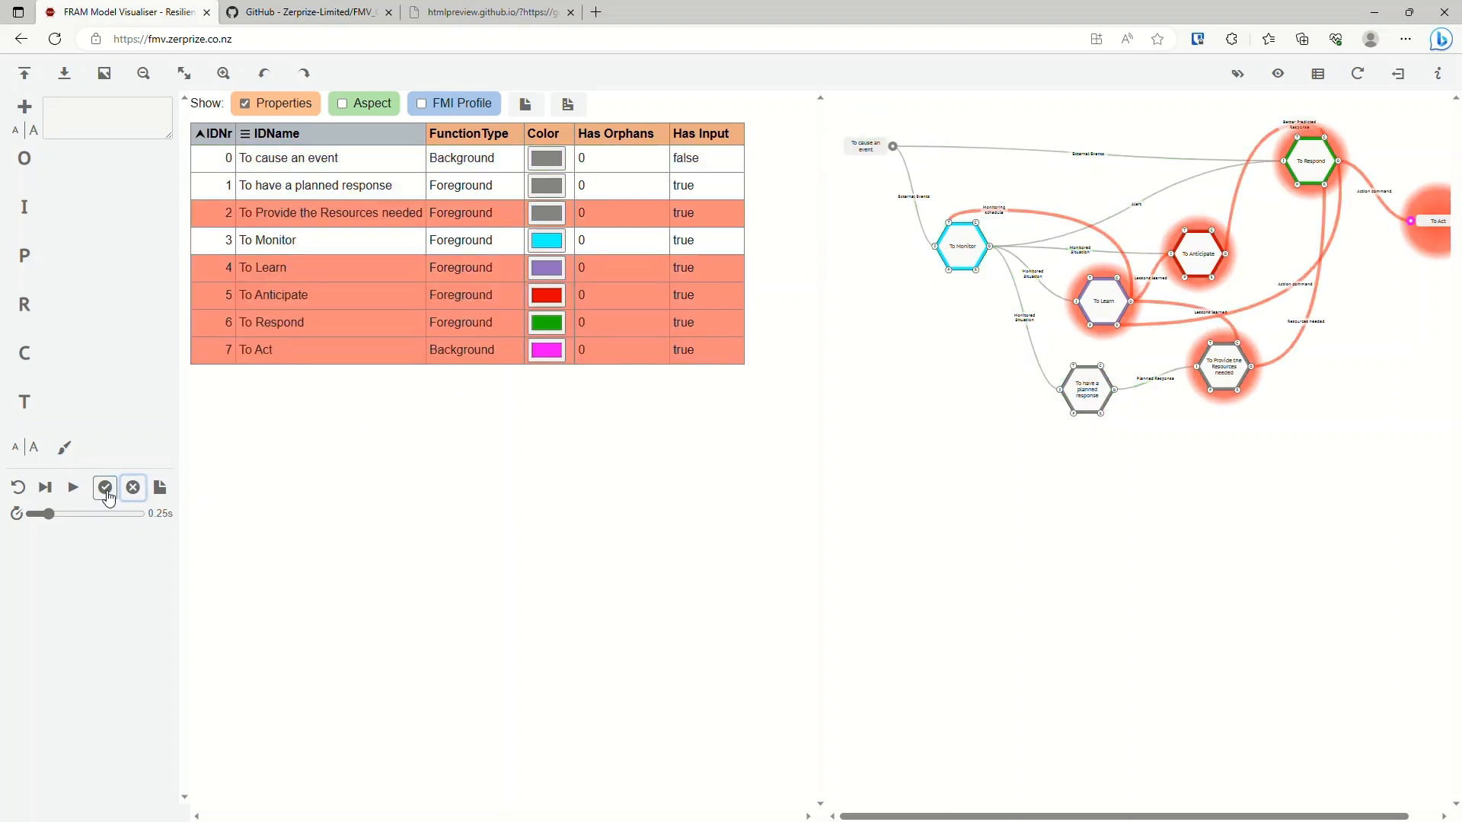
left_click(108, 493)
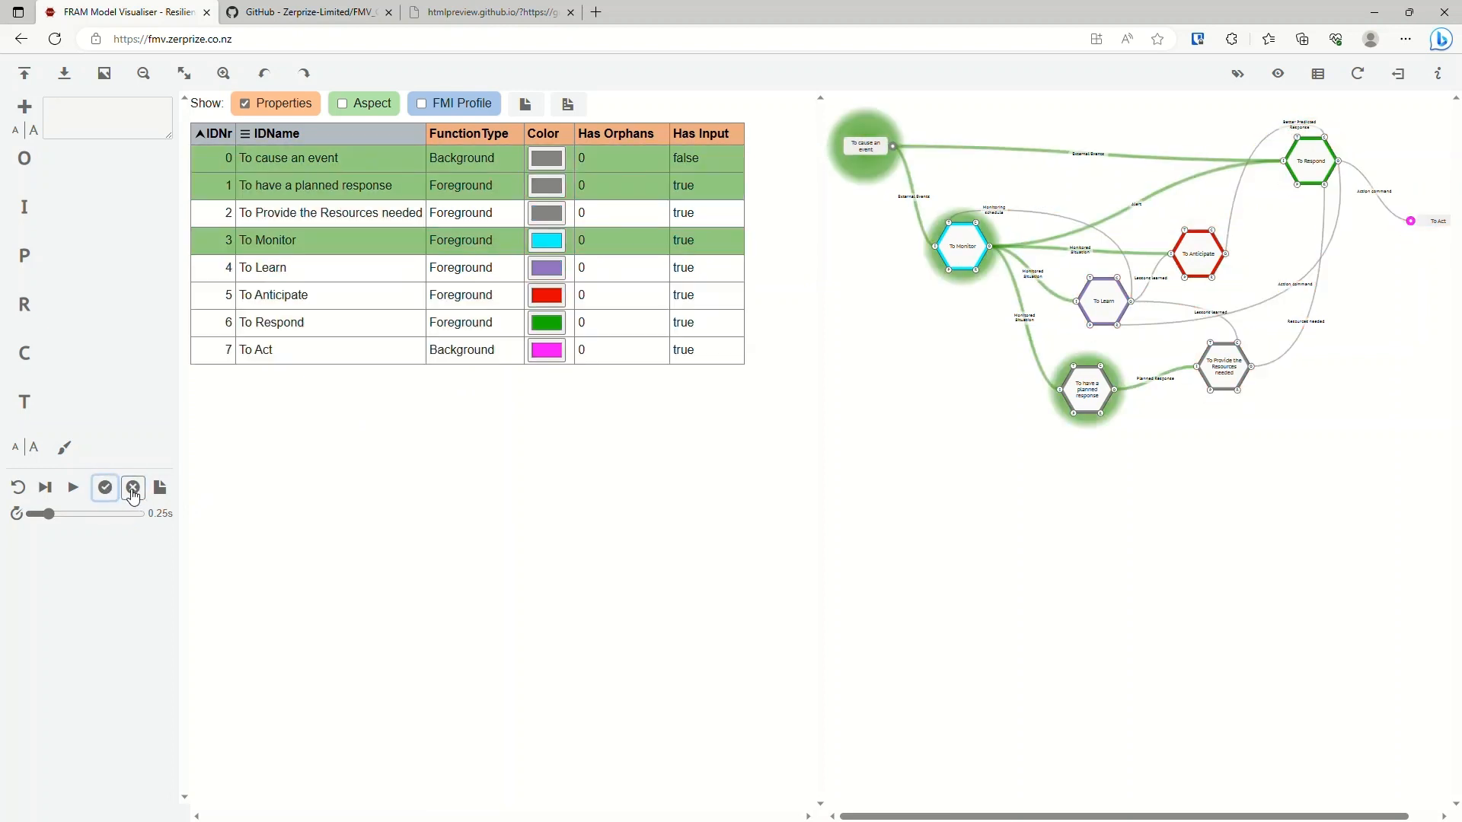
left_click(134, 493)
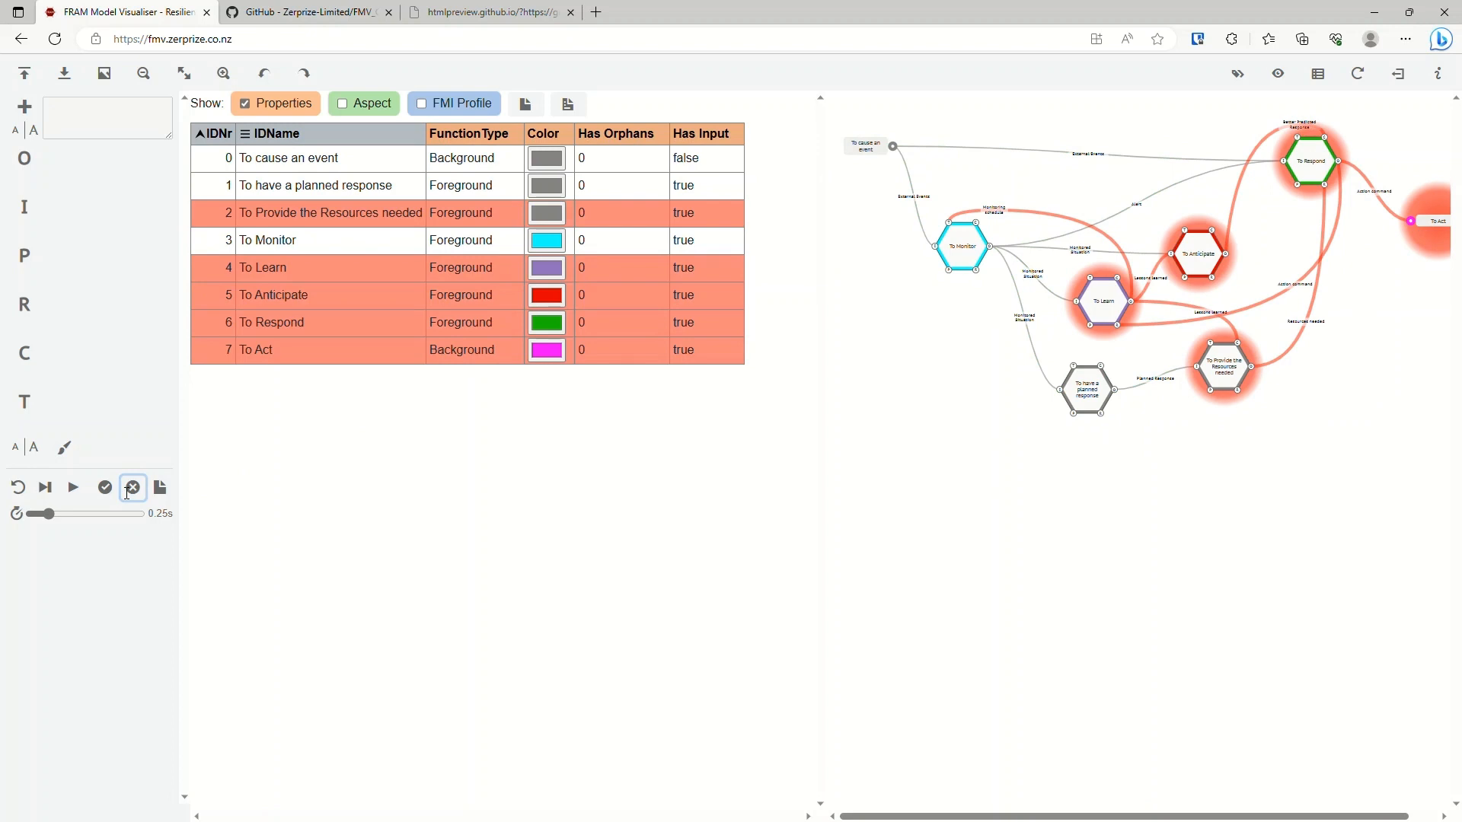
left_click(105, 487)
left_click(130, 487)
left_click(106, 487)
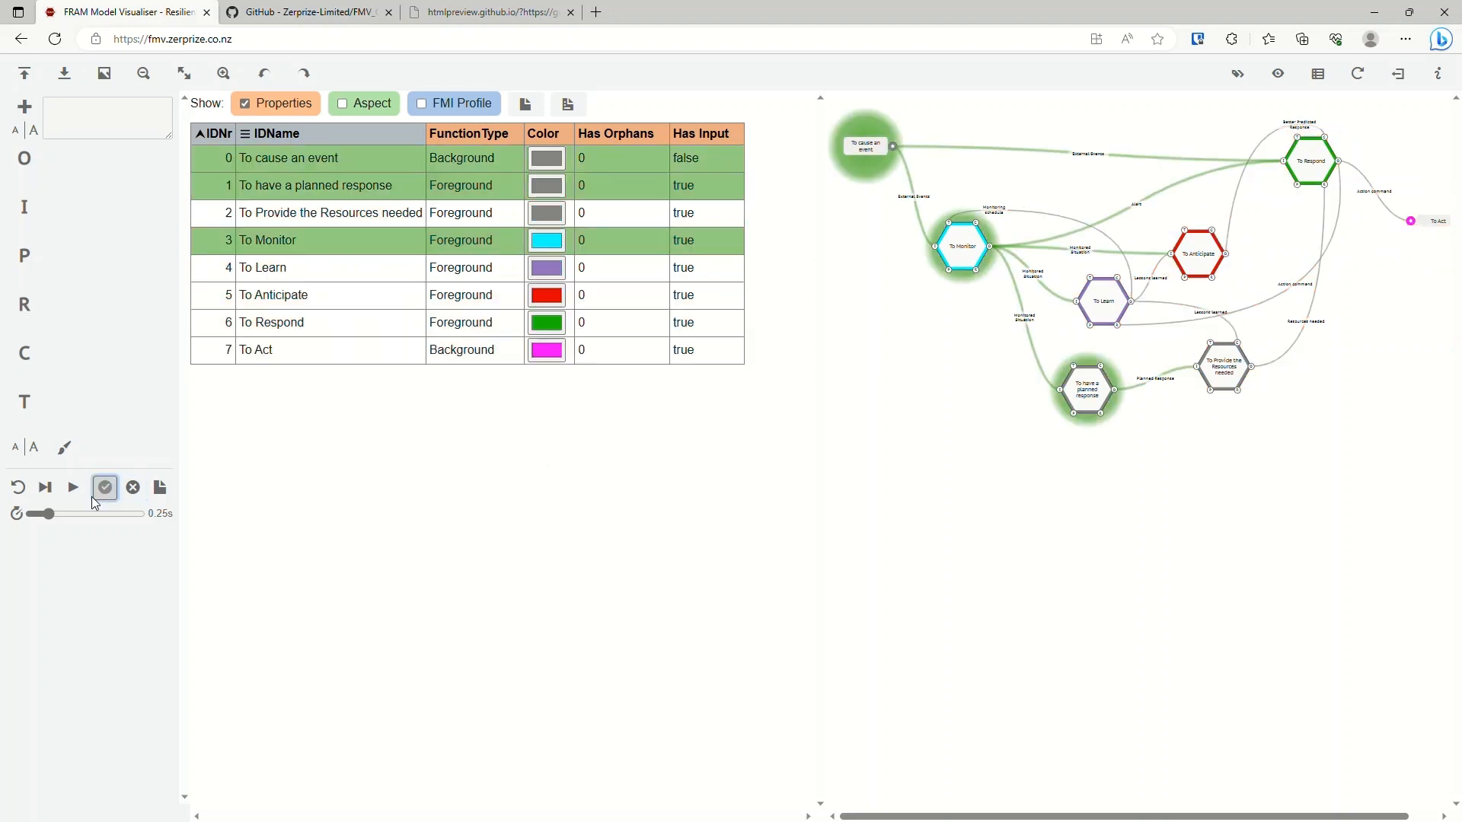
left_click(18, 488)
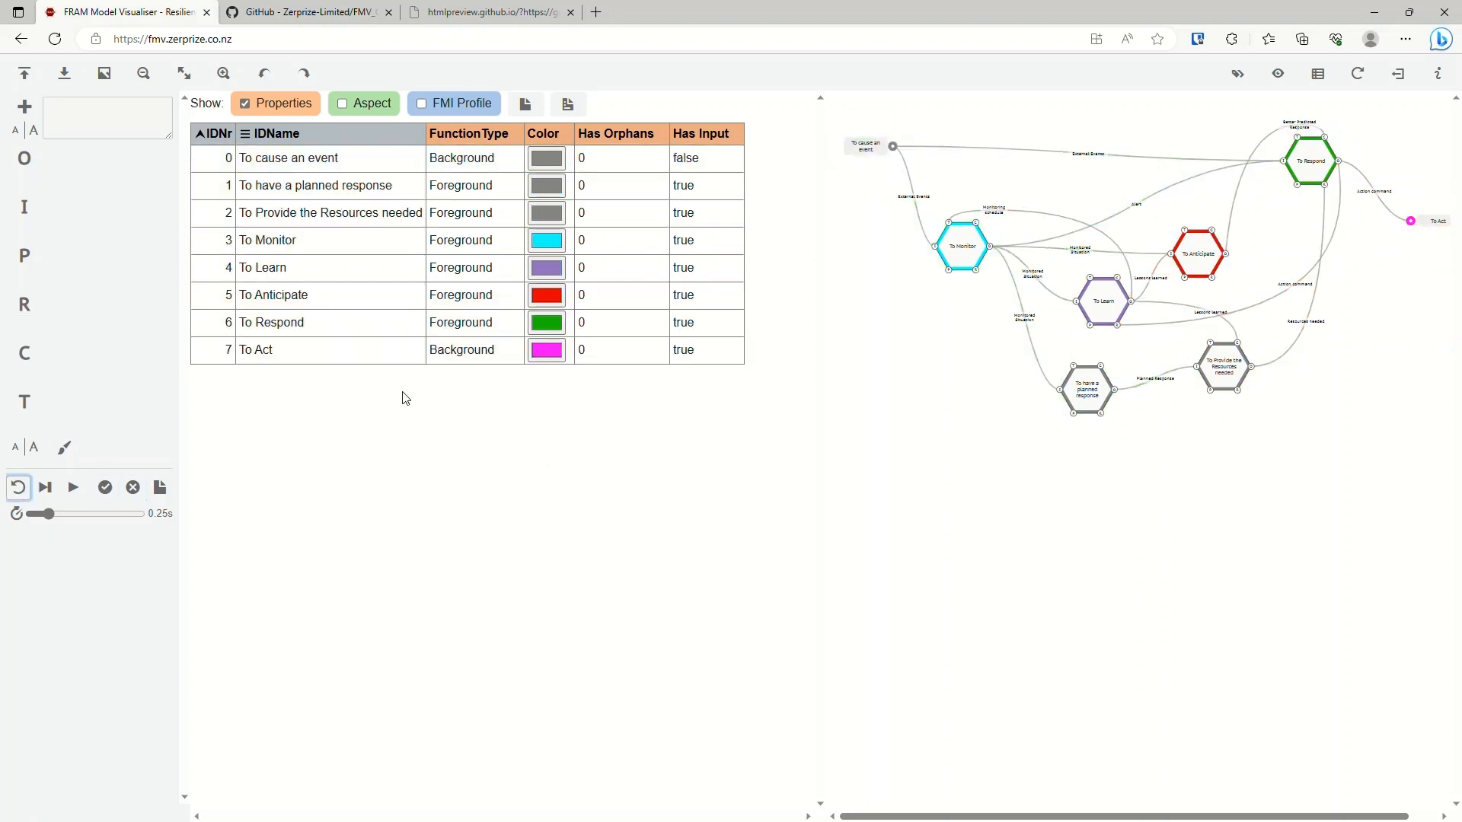
Switch the display from the split view to the table alone and to the diagram alone.
left_click(1322, 75)
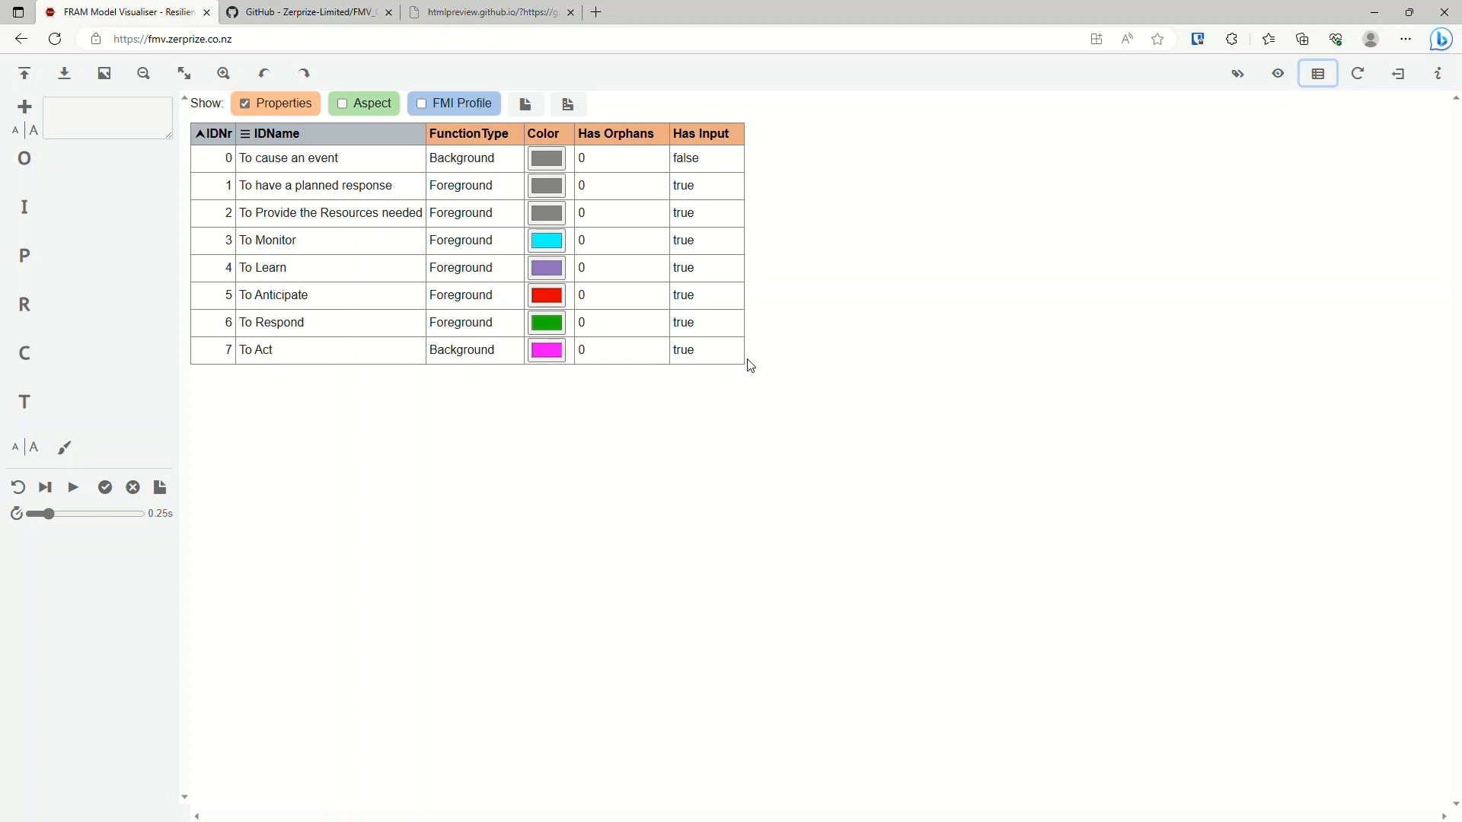
left_click(1321, 76)
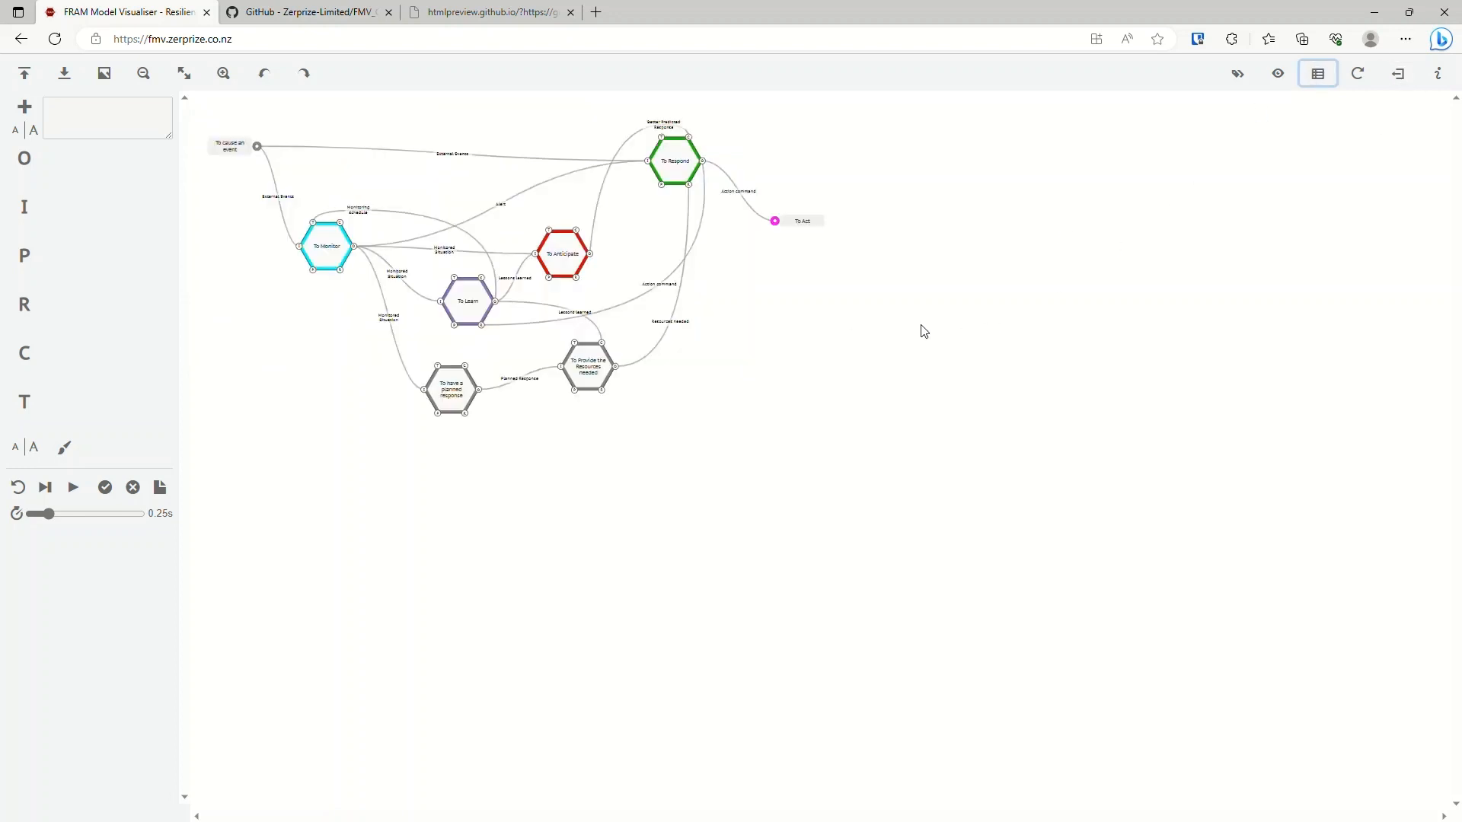
left_click(1329, 71)
left_click(1328, 73)
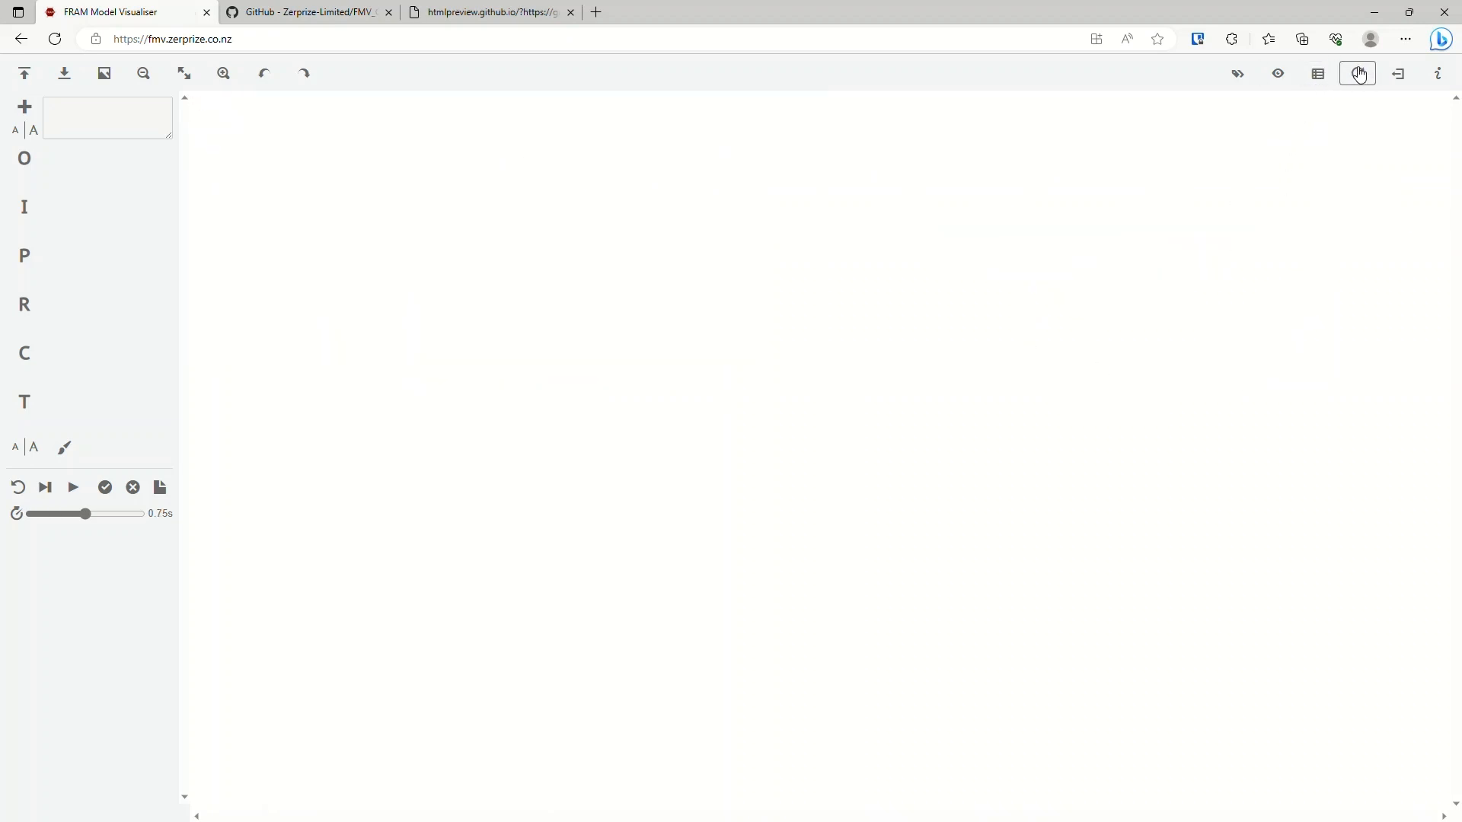
Restore the last model onto the blank canvas, reload the web page and restore the model again.
left_click(1362, 75)
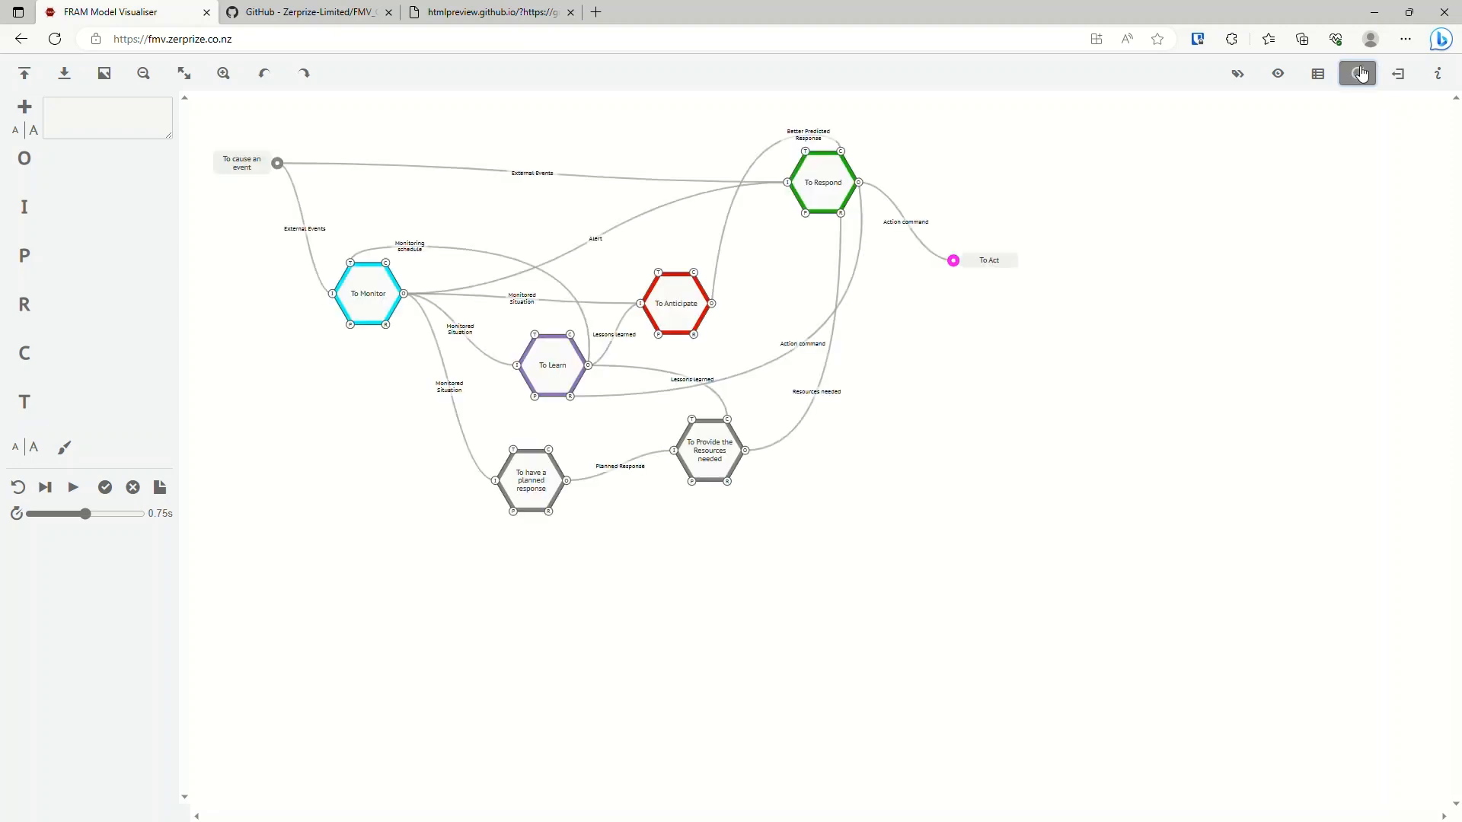
left_click(52, 39)
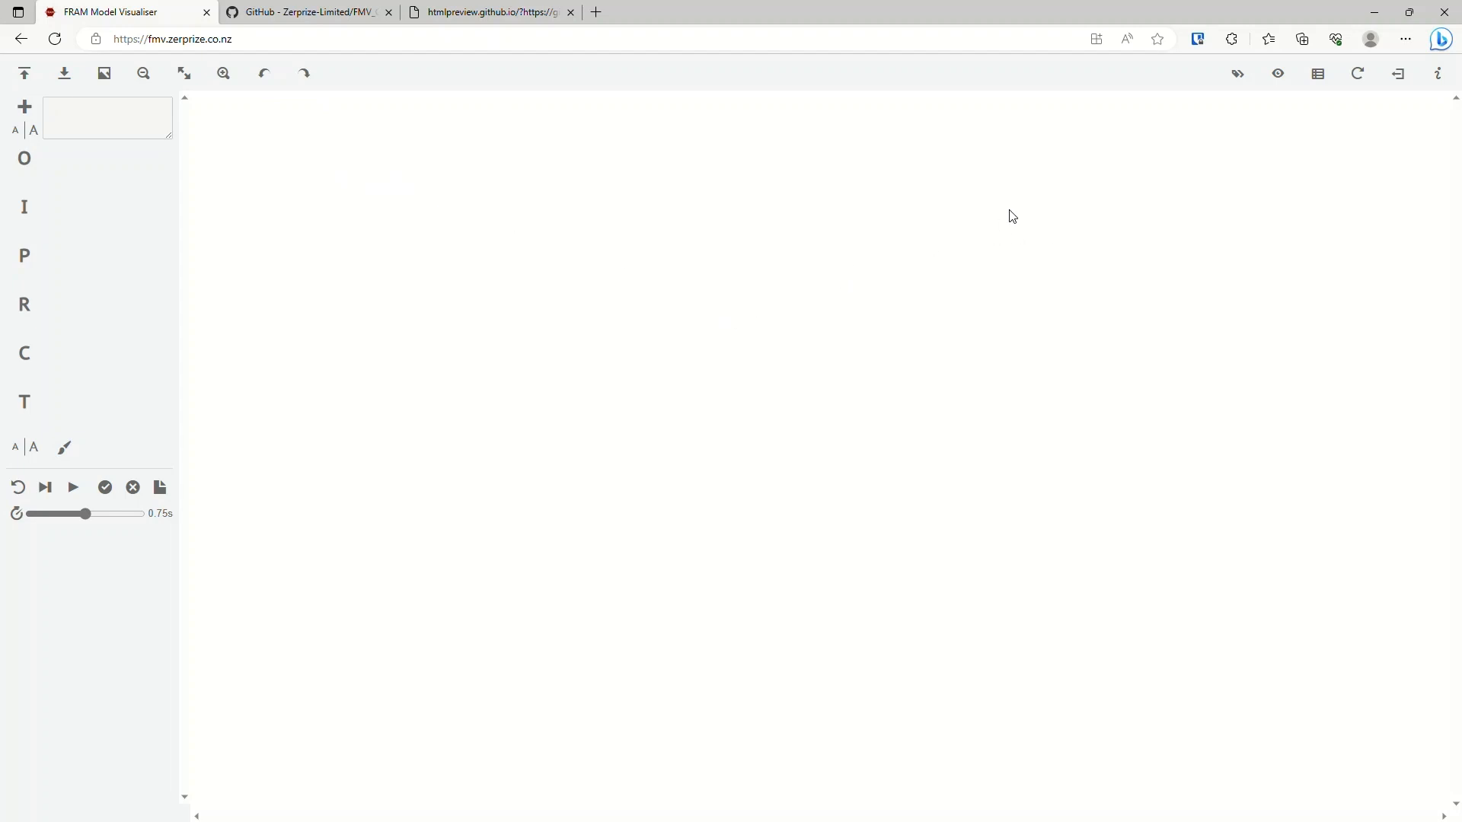
left_click(1362, 75)
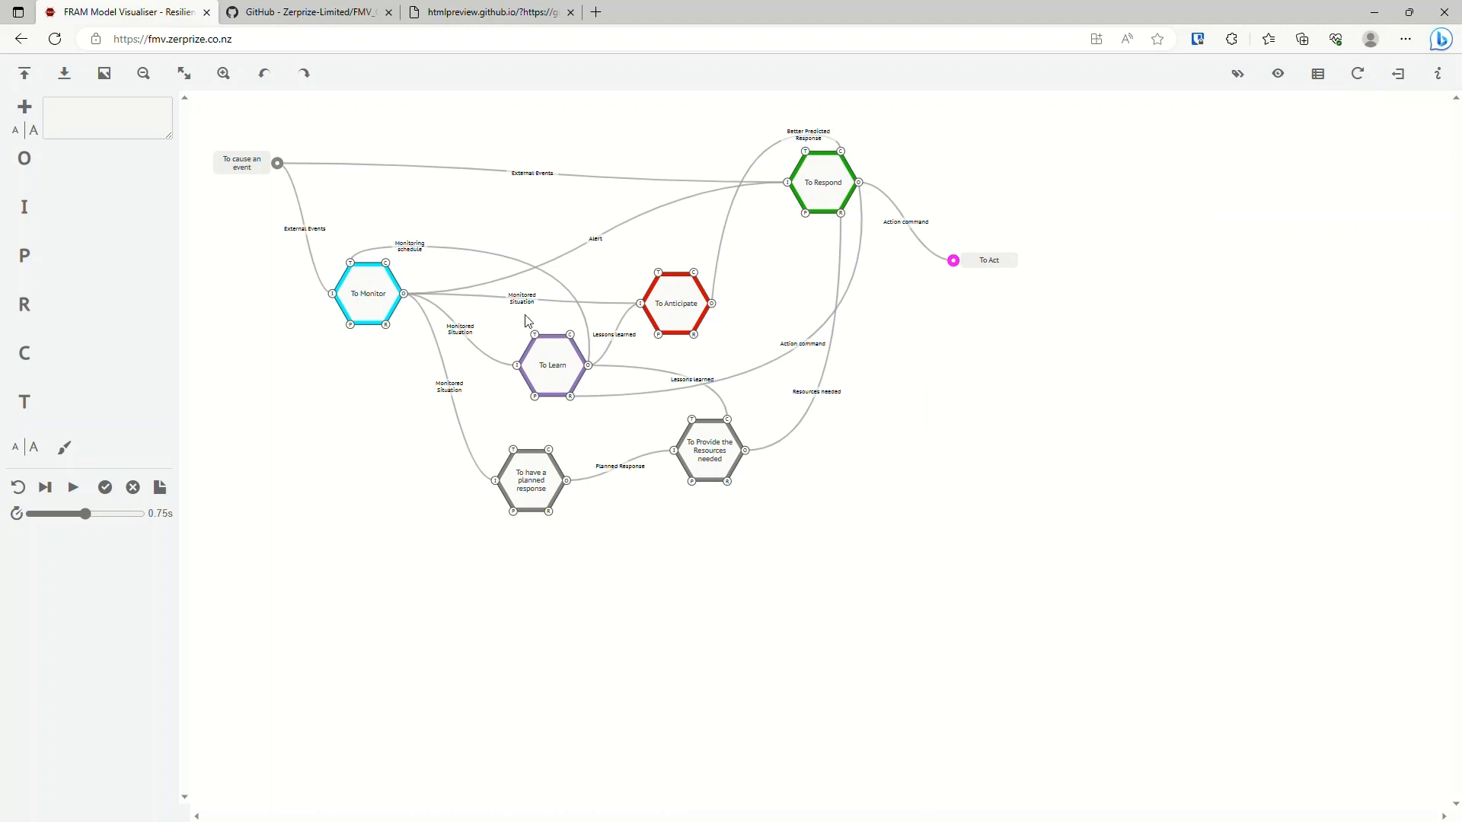
left_click(1361, 76)
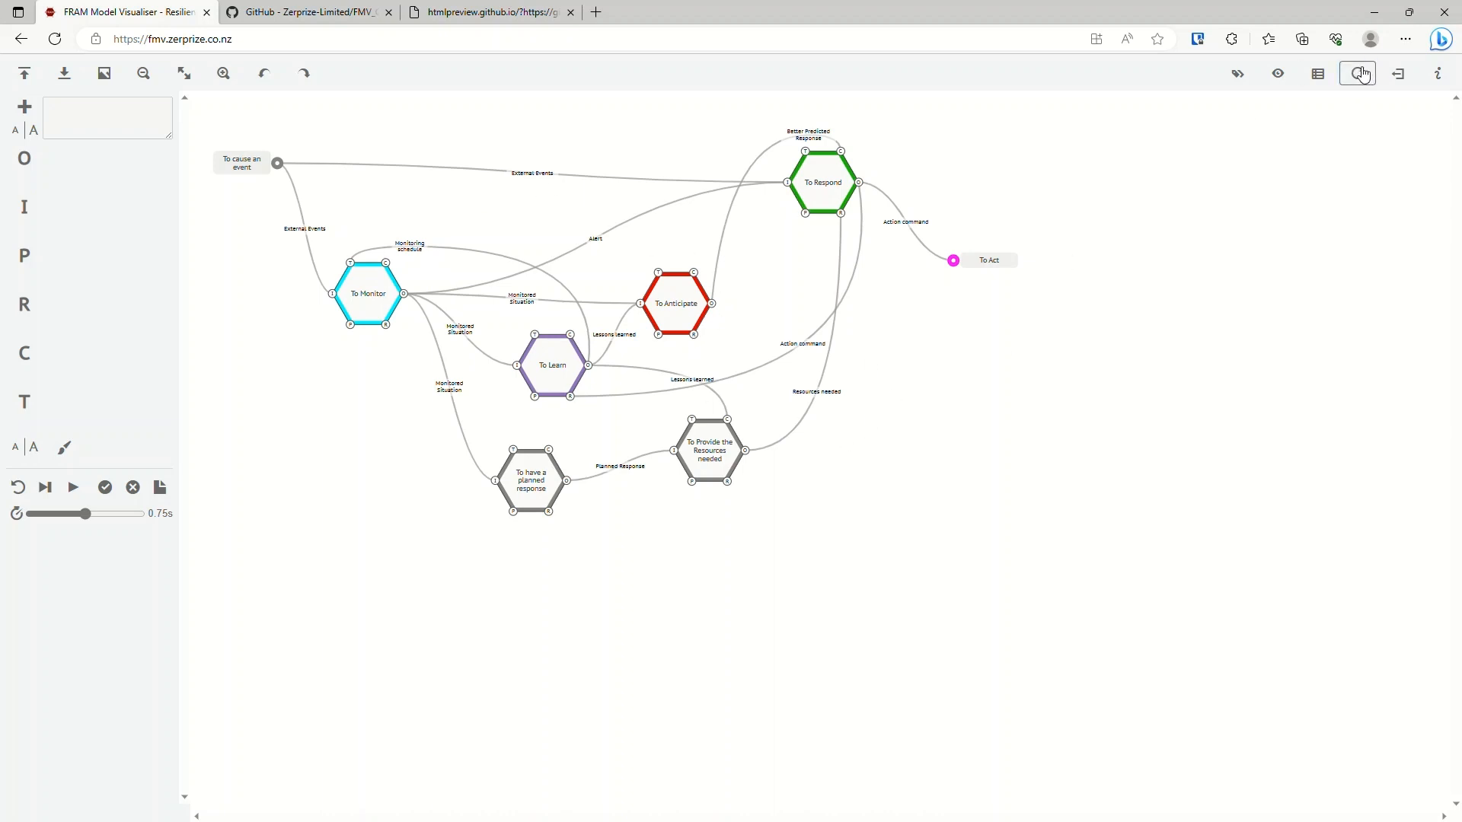